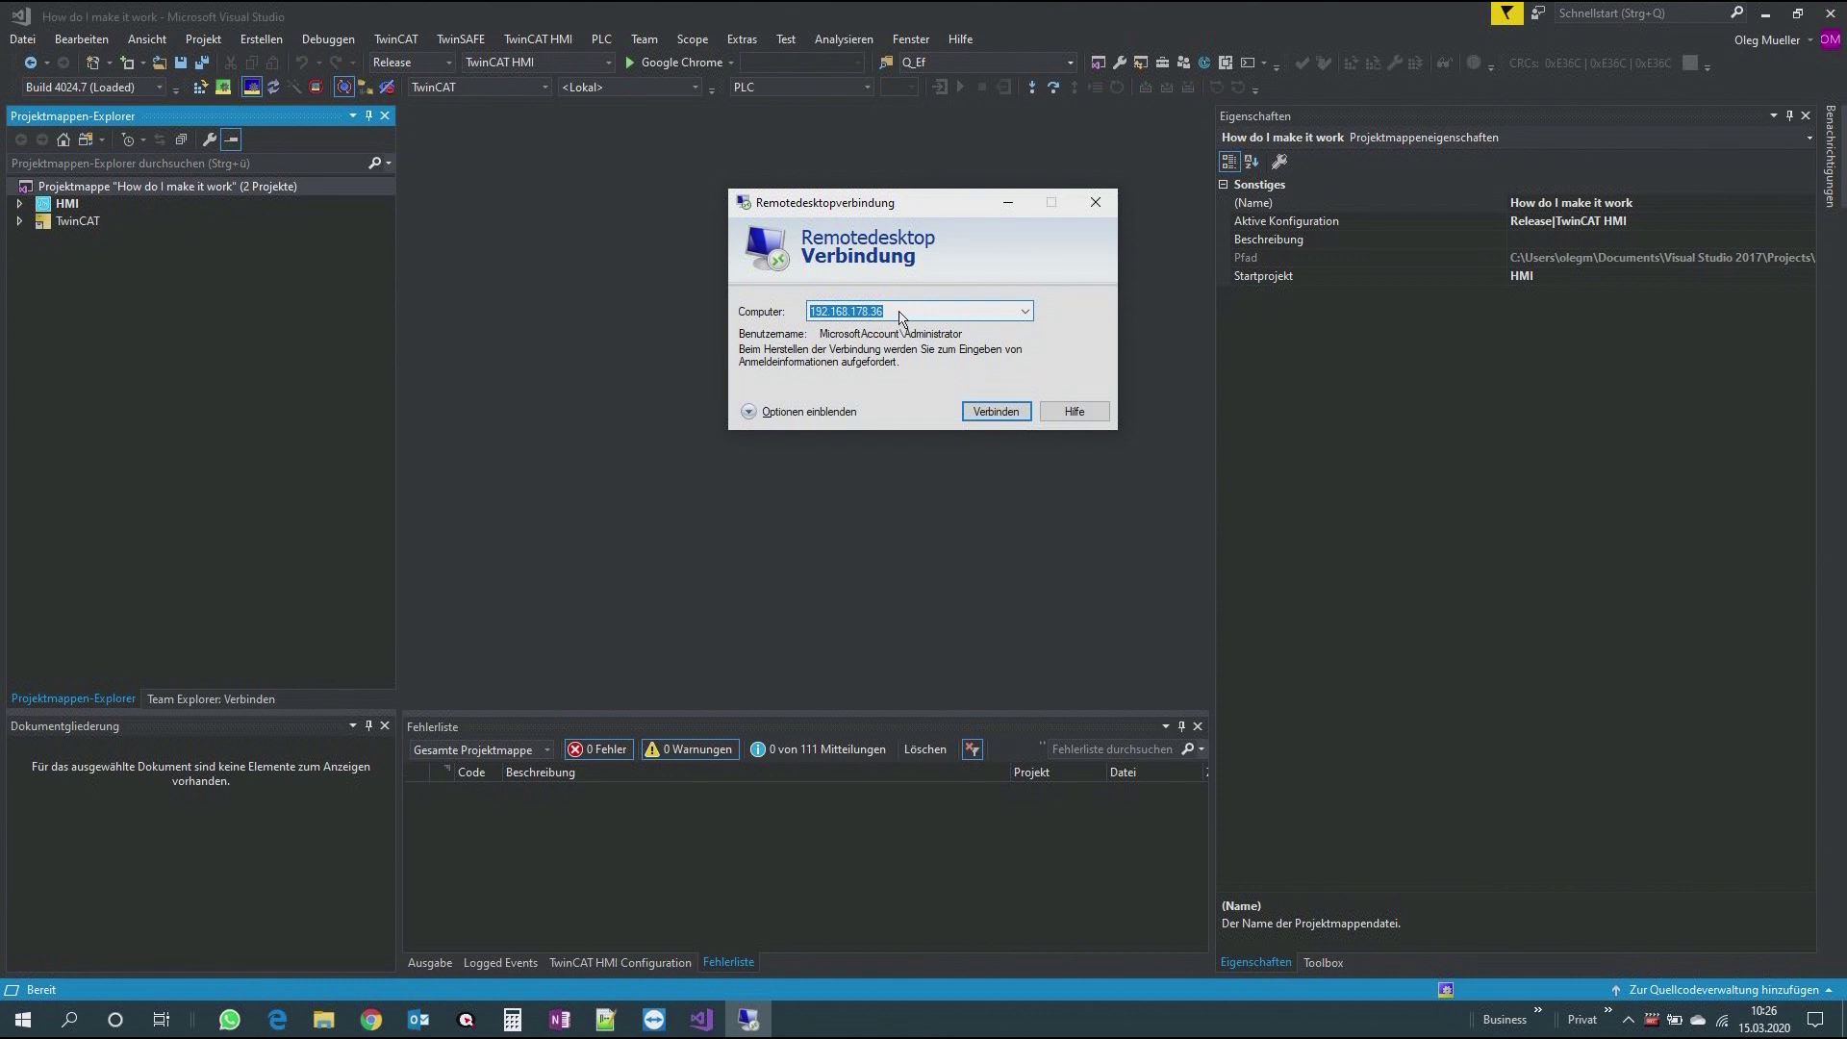
Step: Connect to 192.168.178.36 using a different account, Administrator with its password, and accept the certificate warning
left_click(898, 313)
left_click(985, 414)
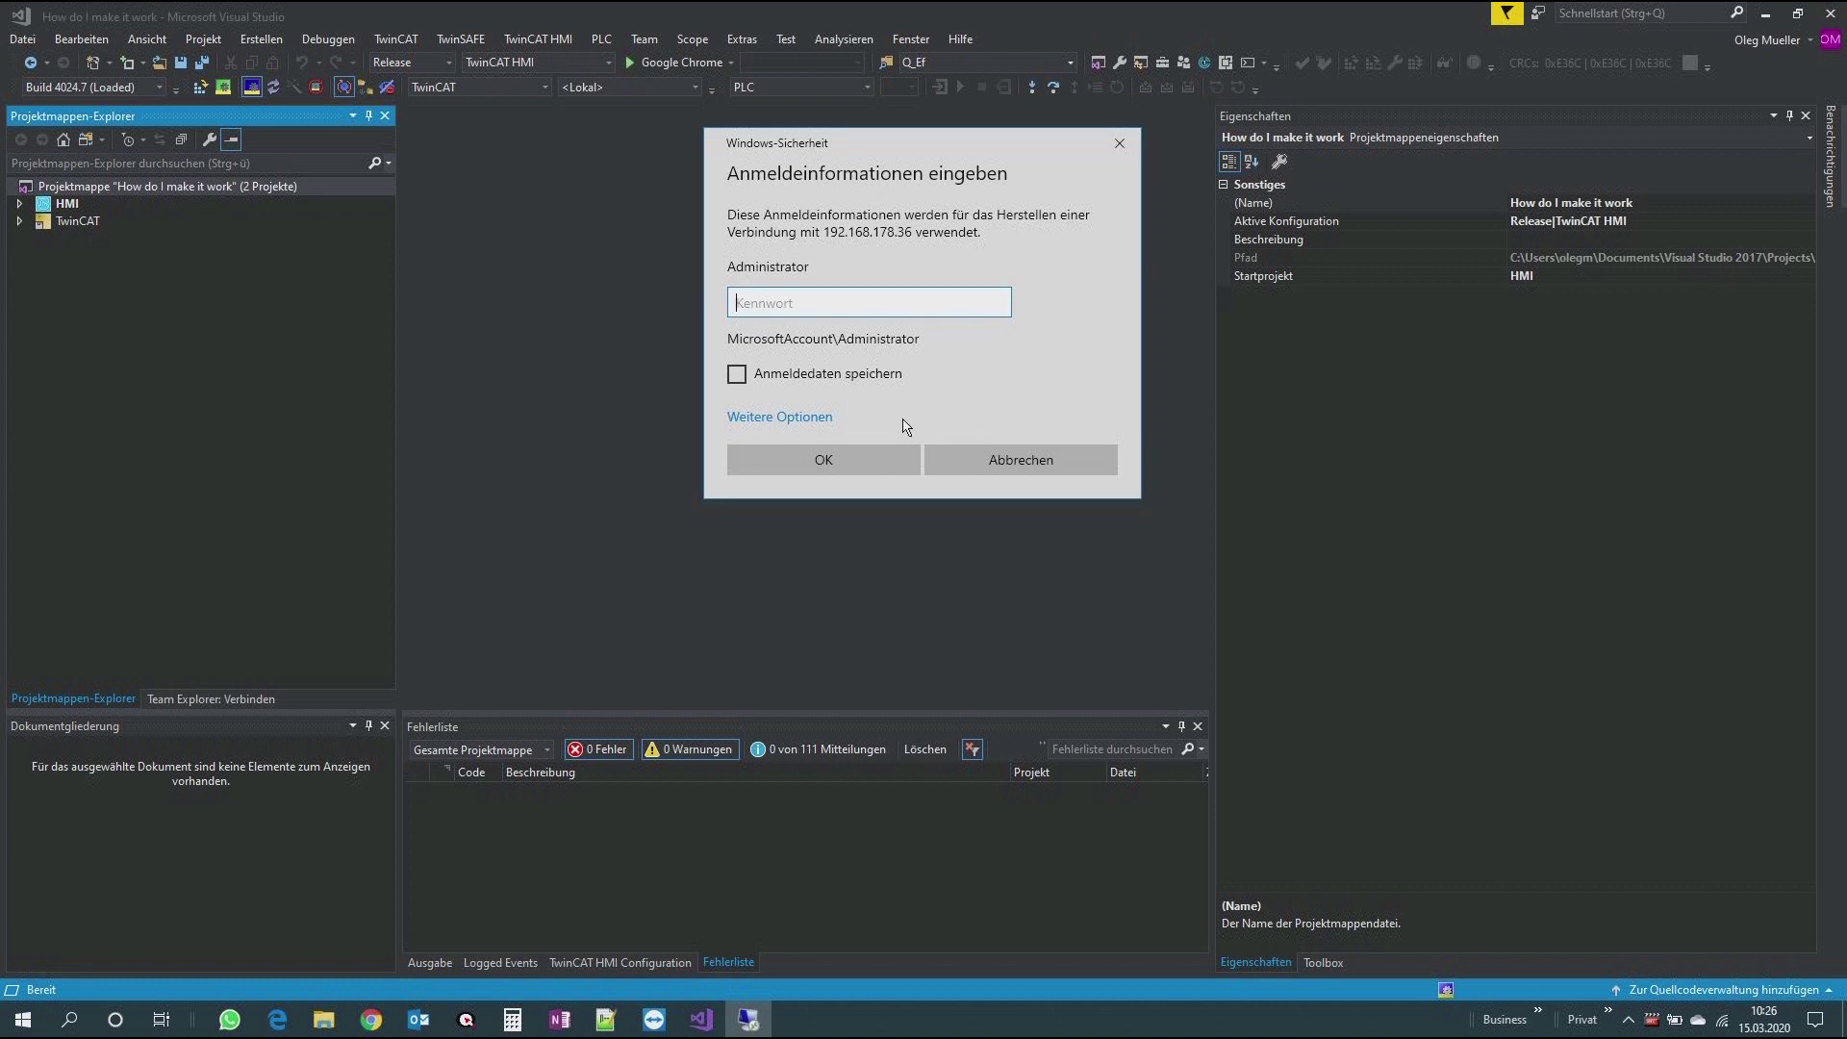
left_click(802, 421)
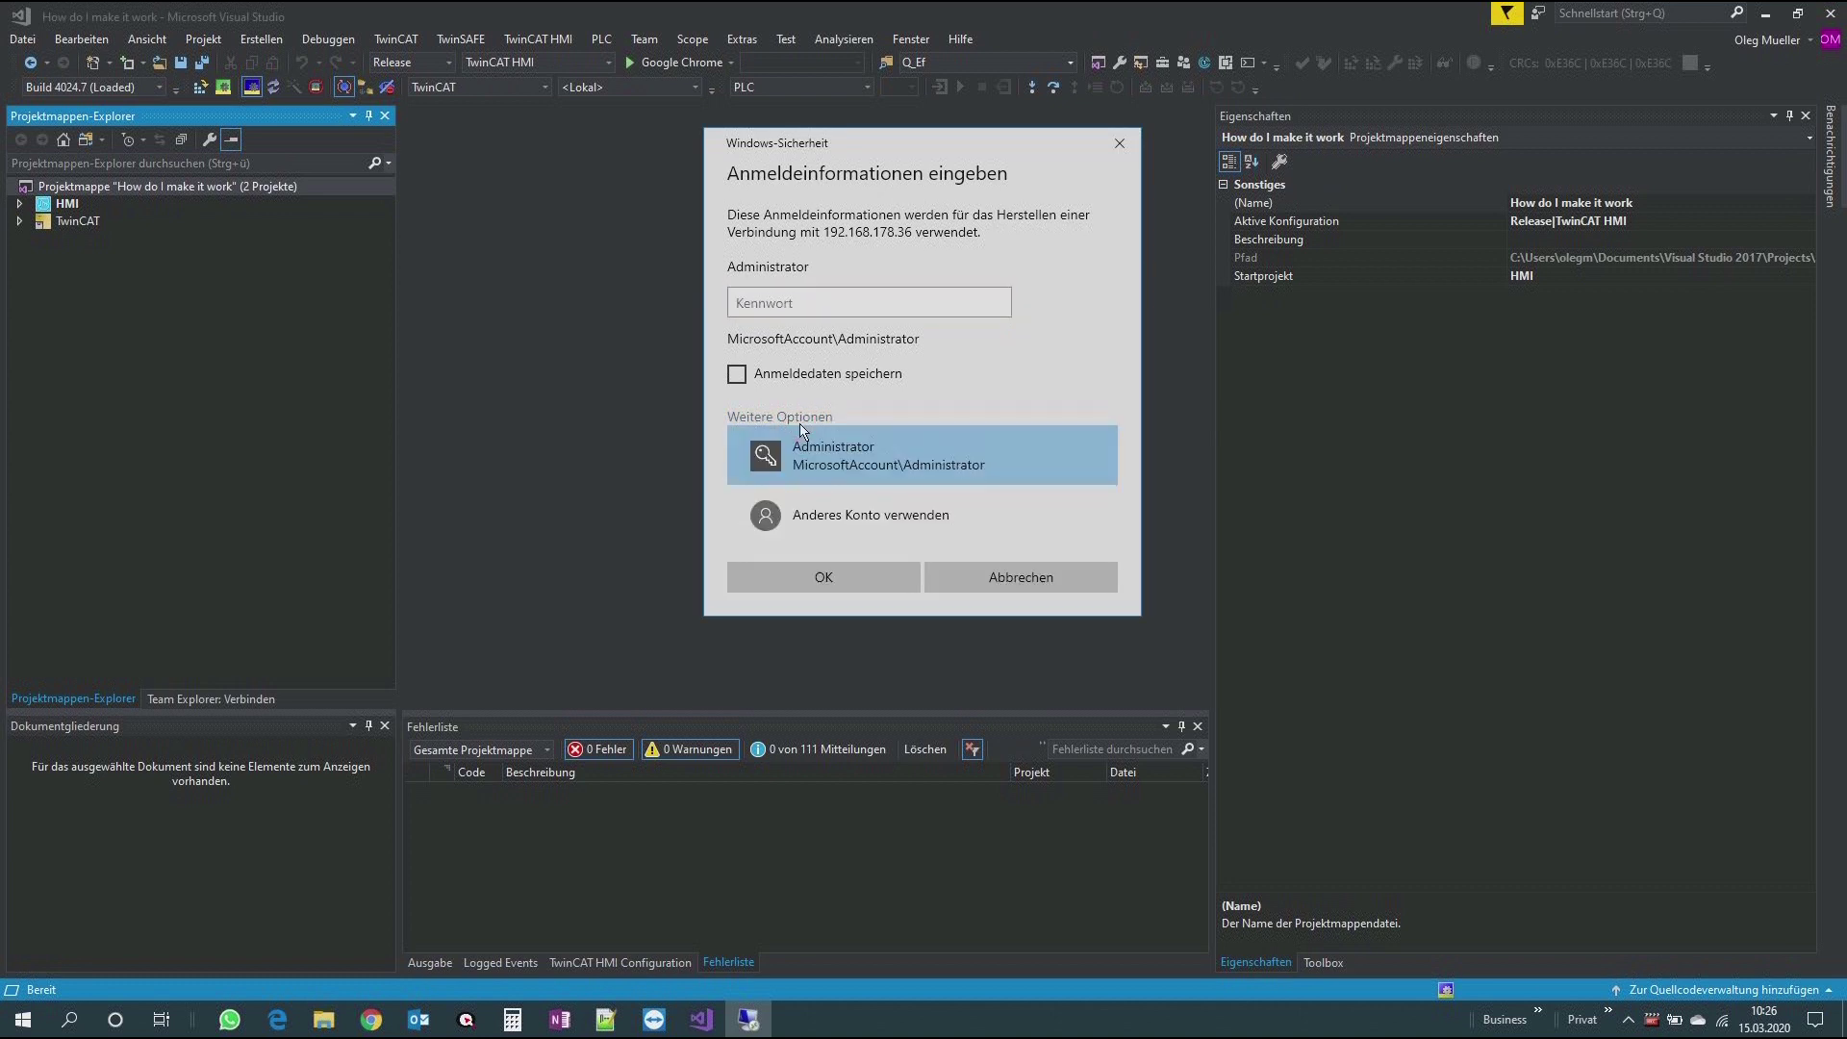
left_click(797, 522)
type("Administrator")
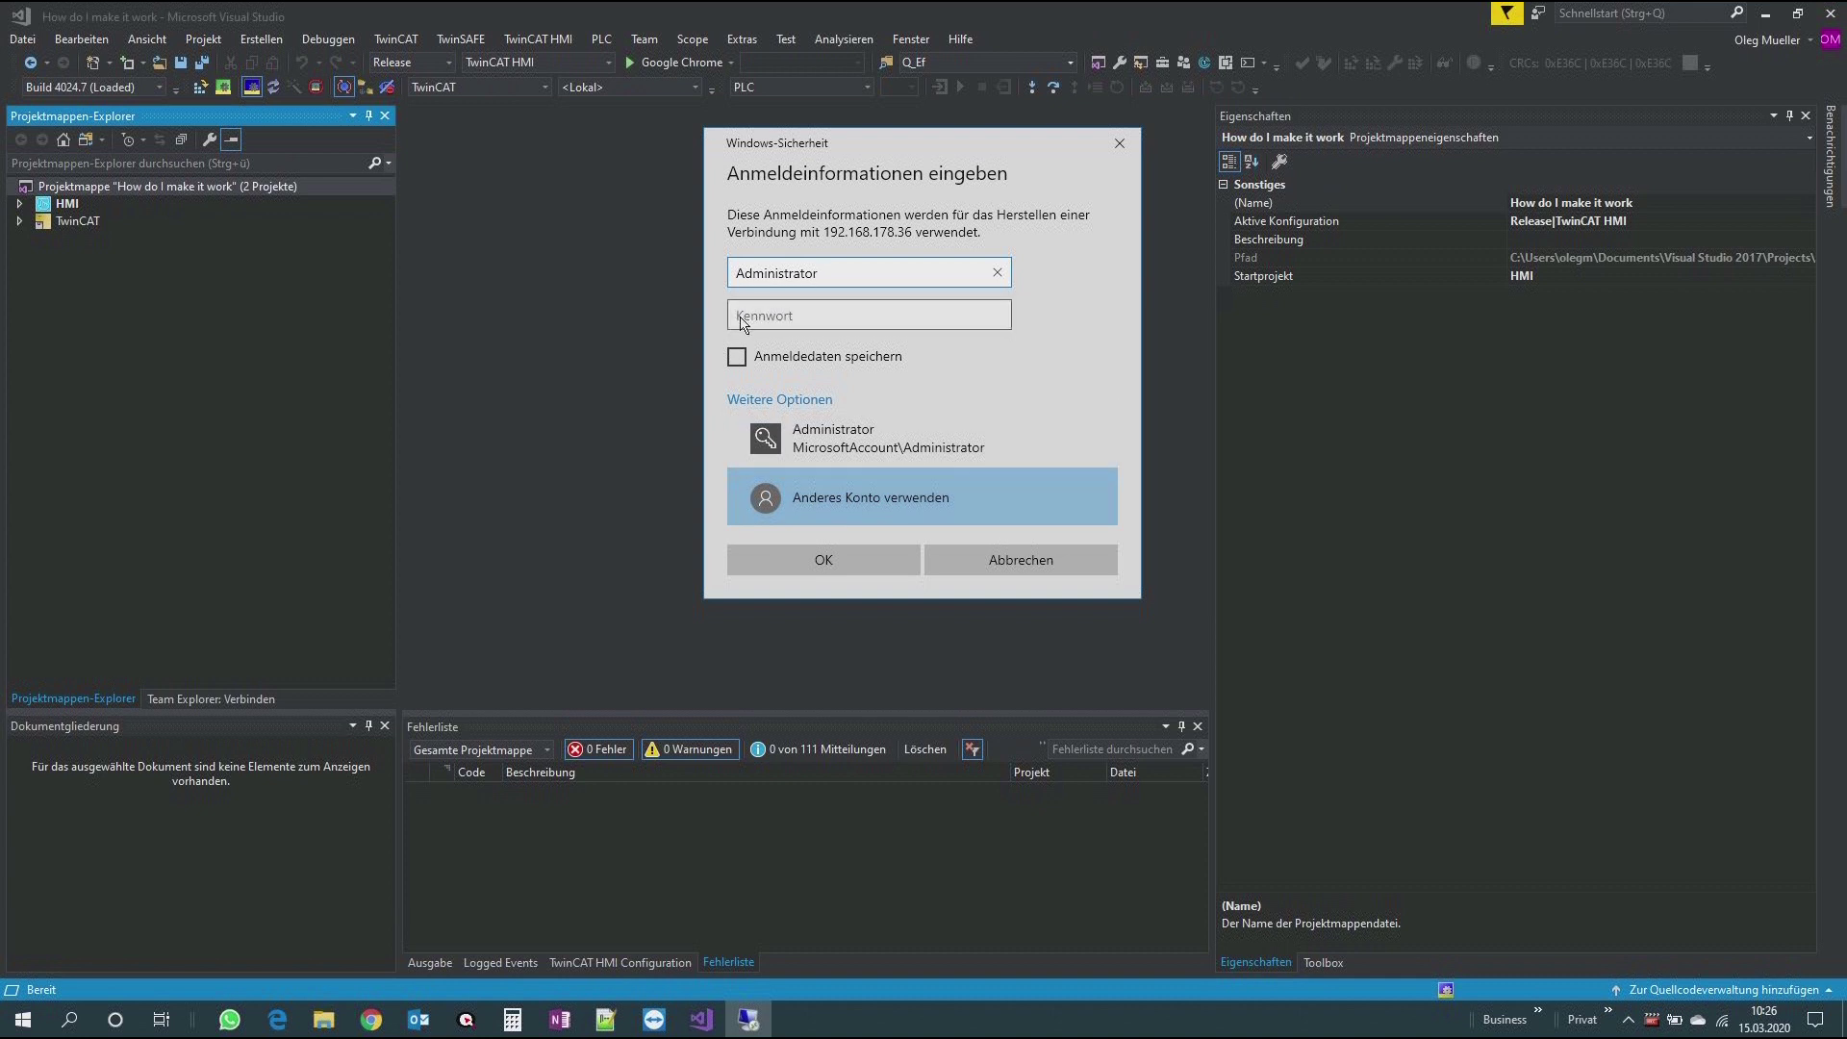
left_click(742, 324)
type("•")
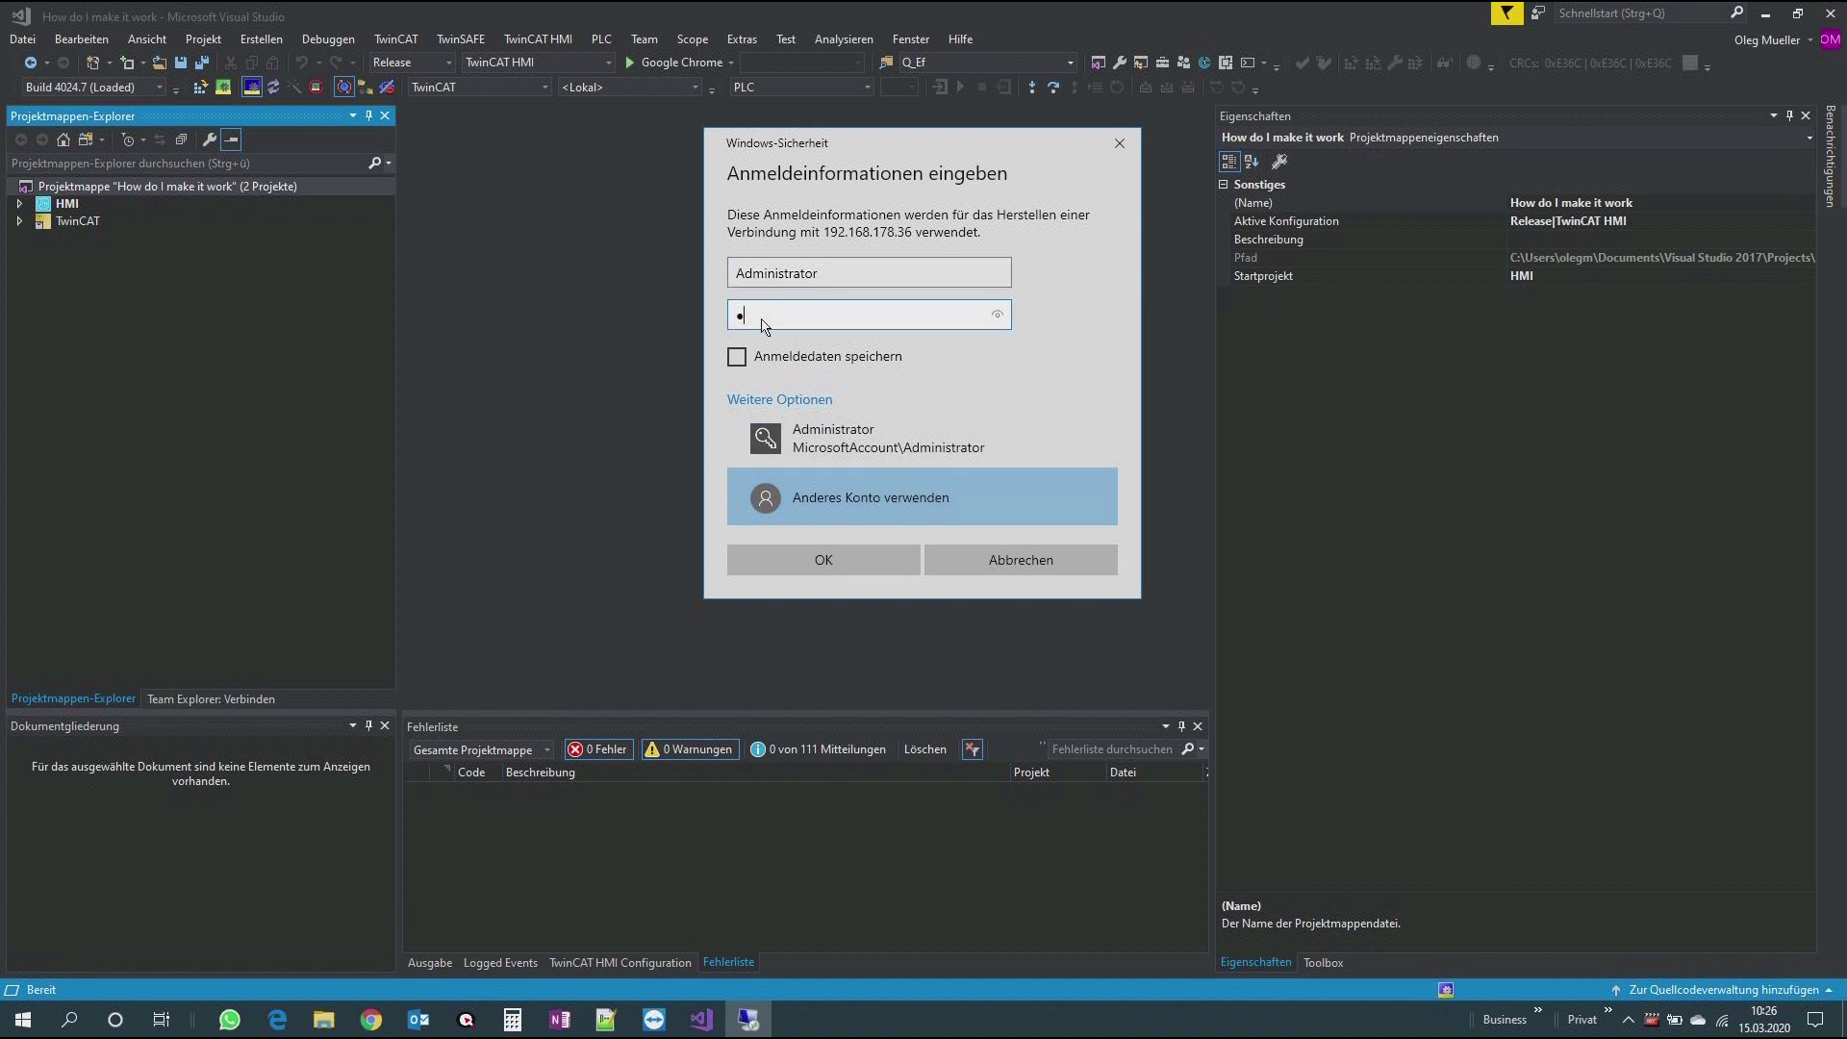
left_click(998, 318)
left_click_drag(1000, 323, 1000, 322)
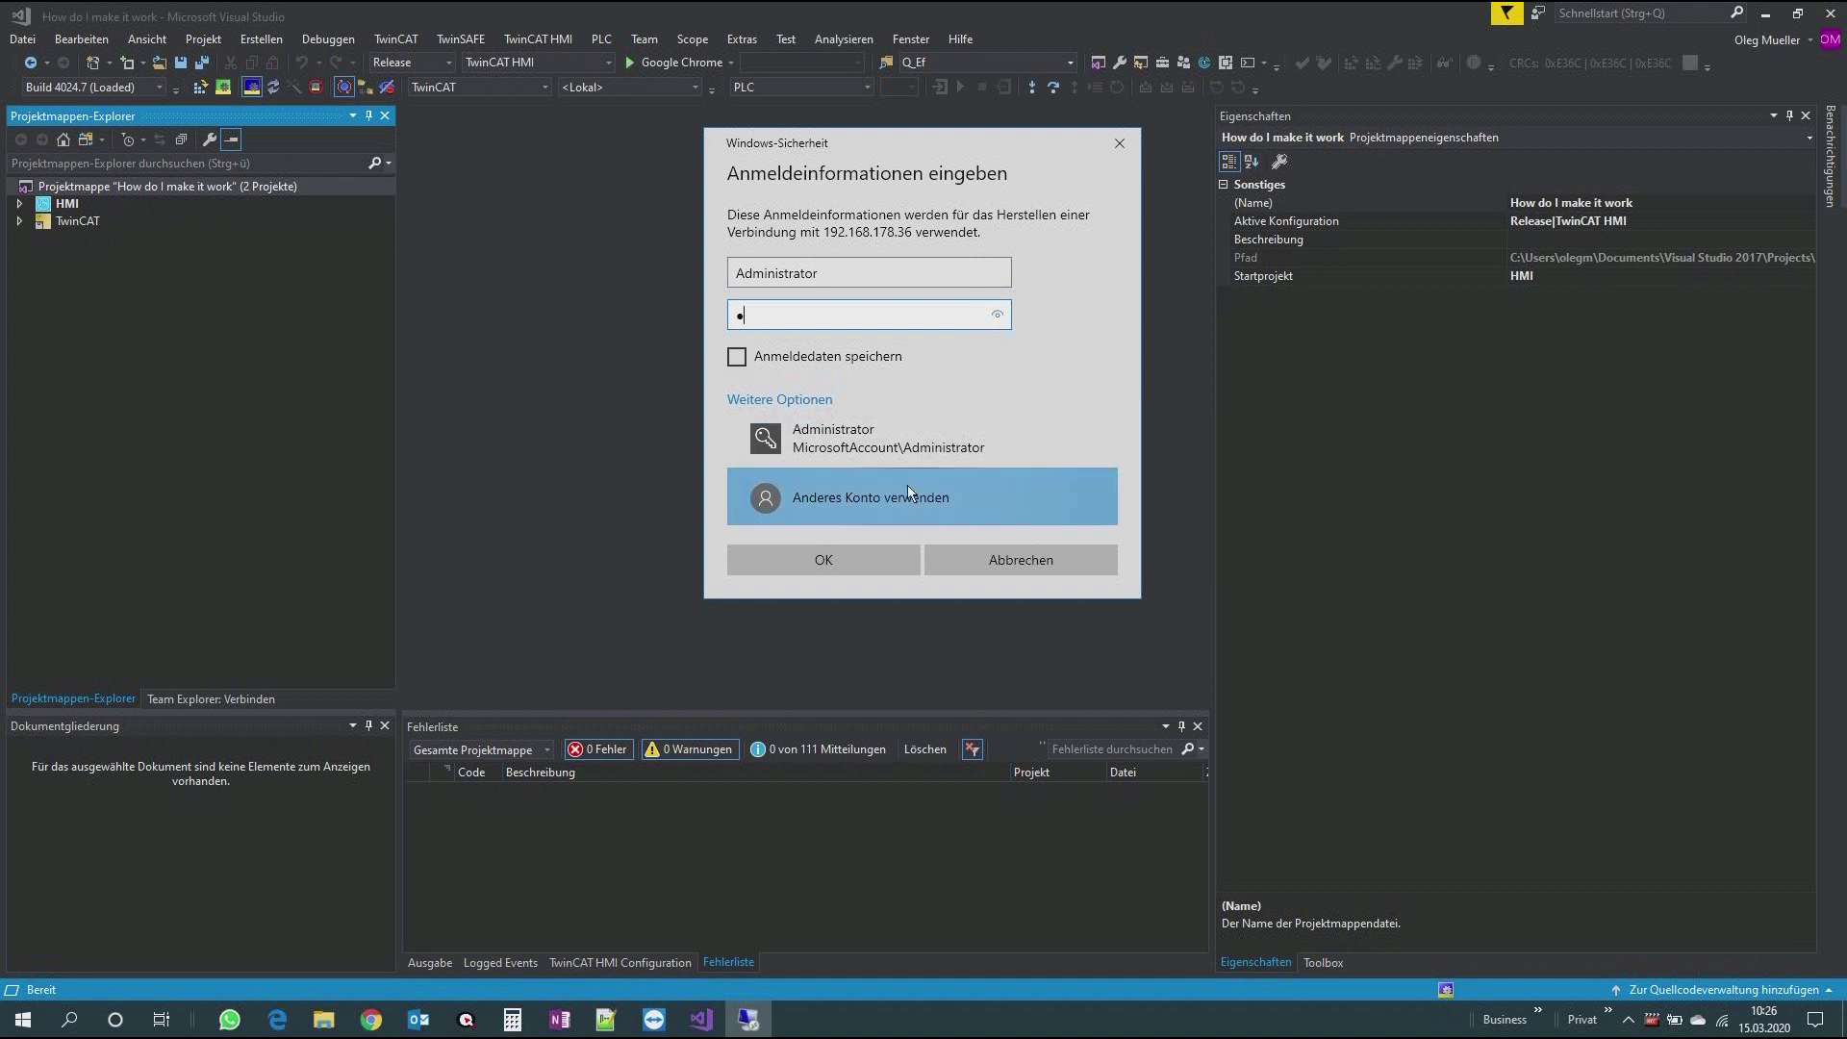
left_click(859, 562)
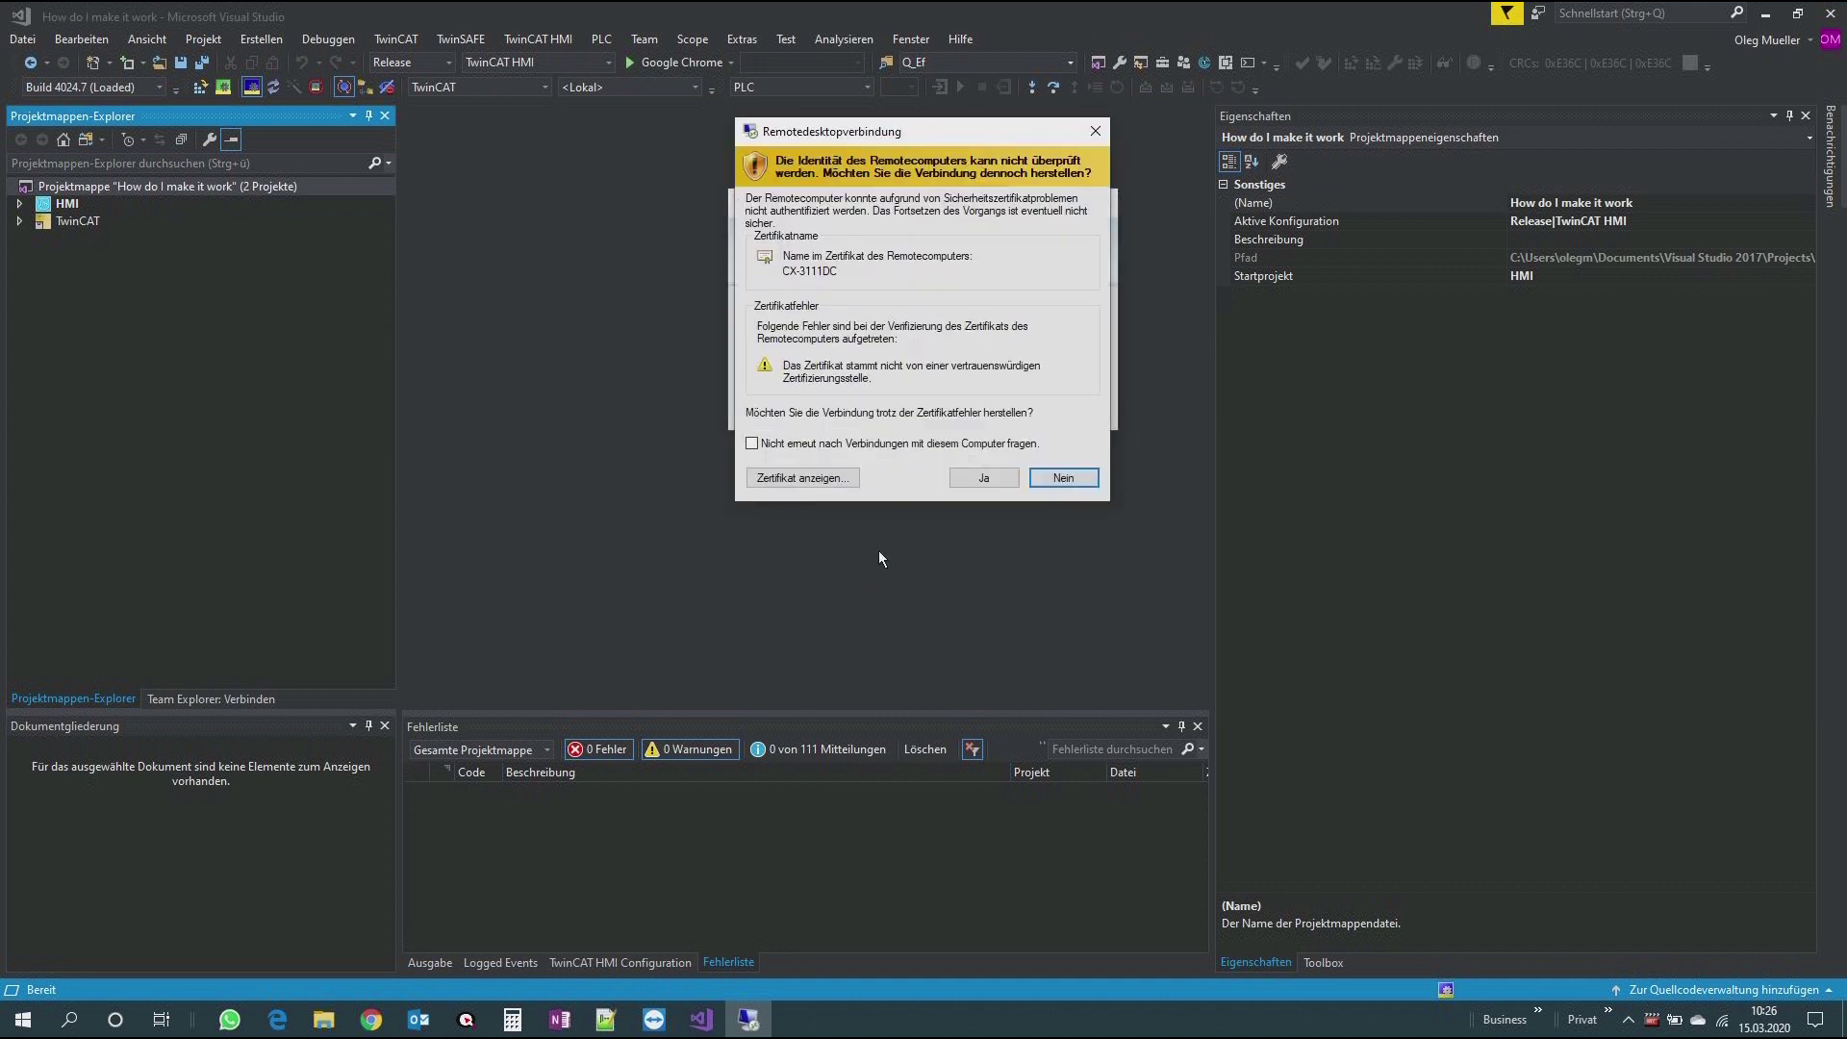
left_click(984, 478)
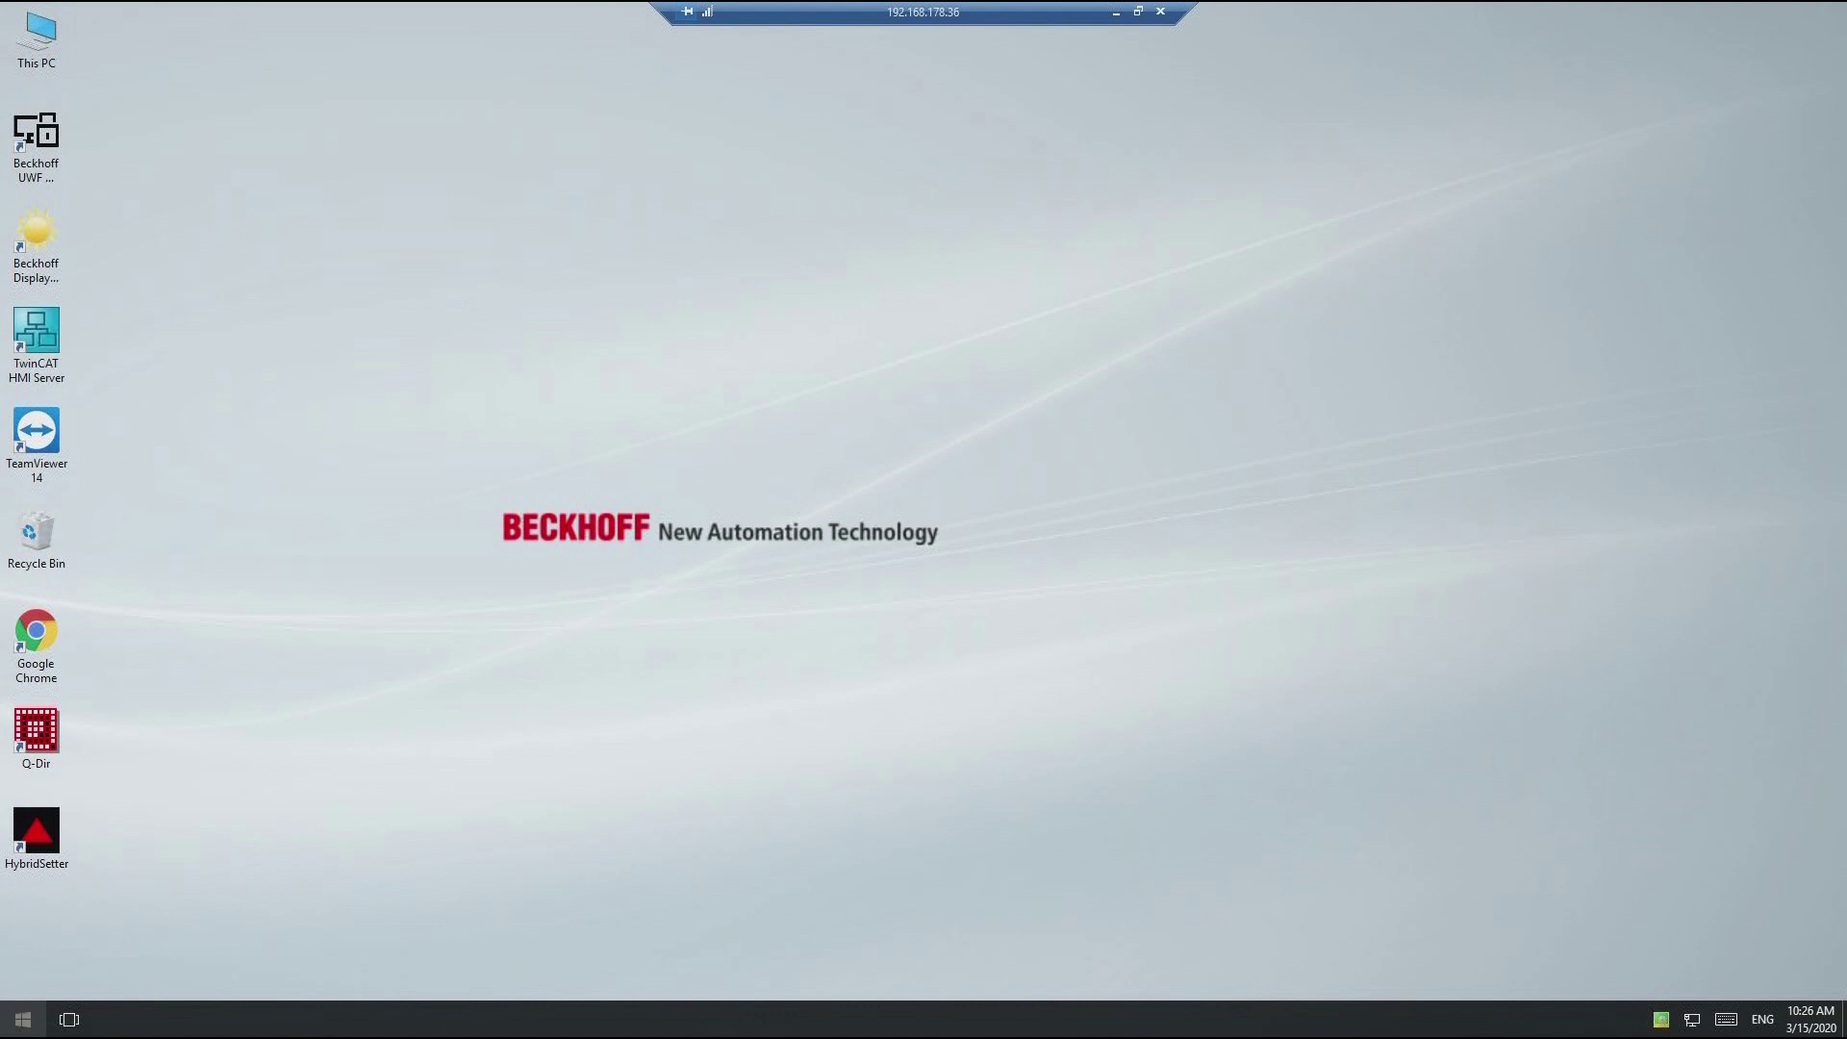
left_click(19, 1026)
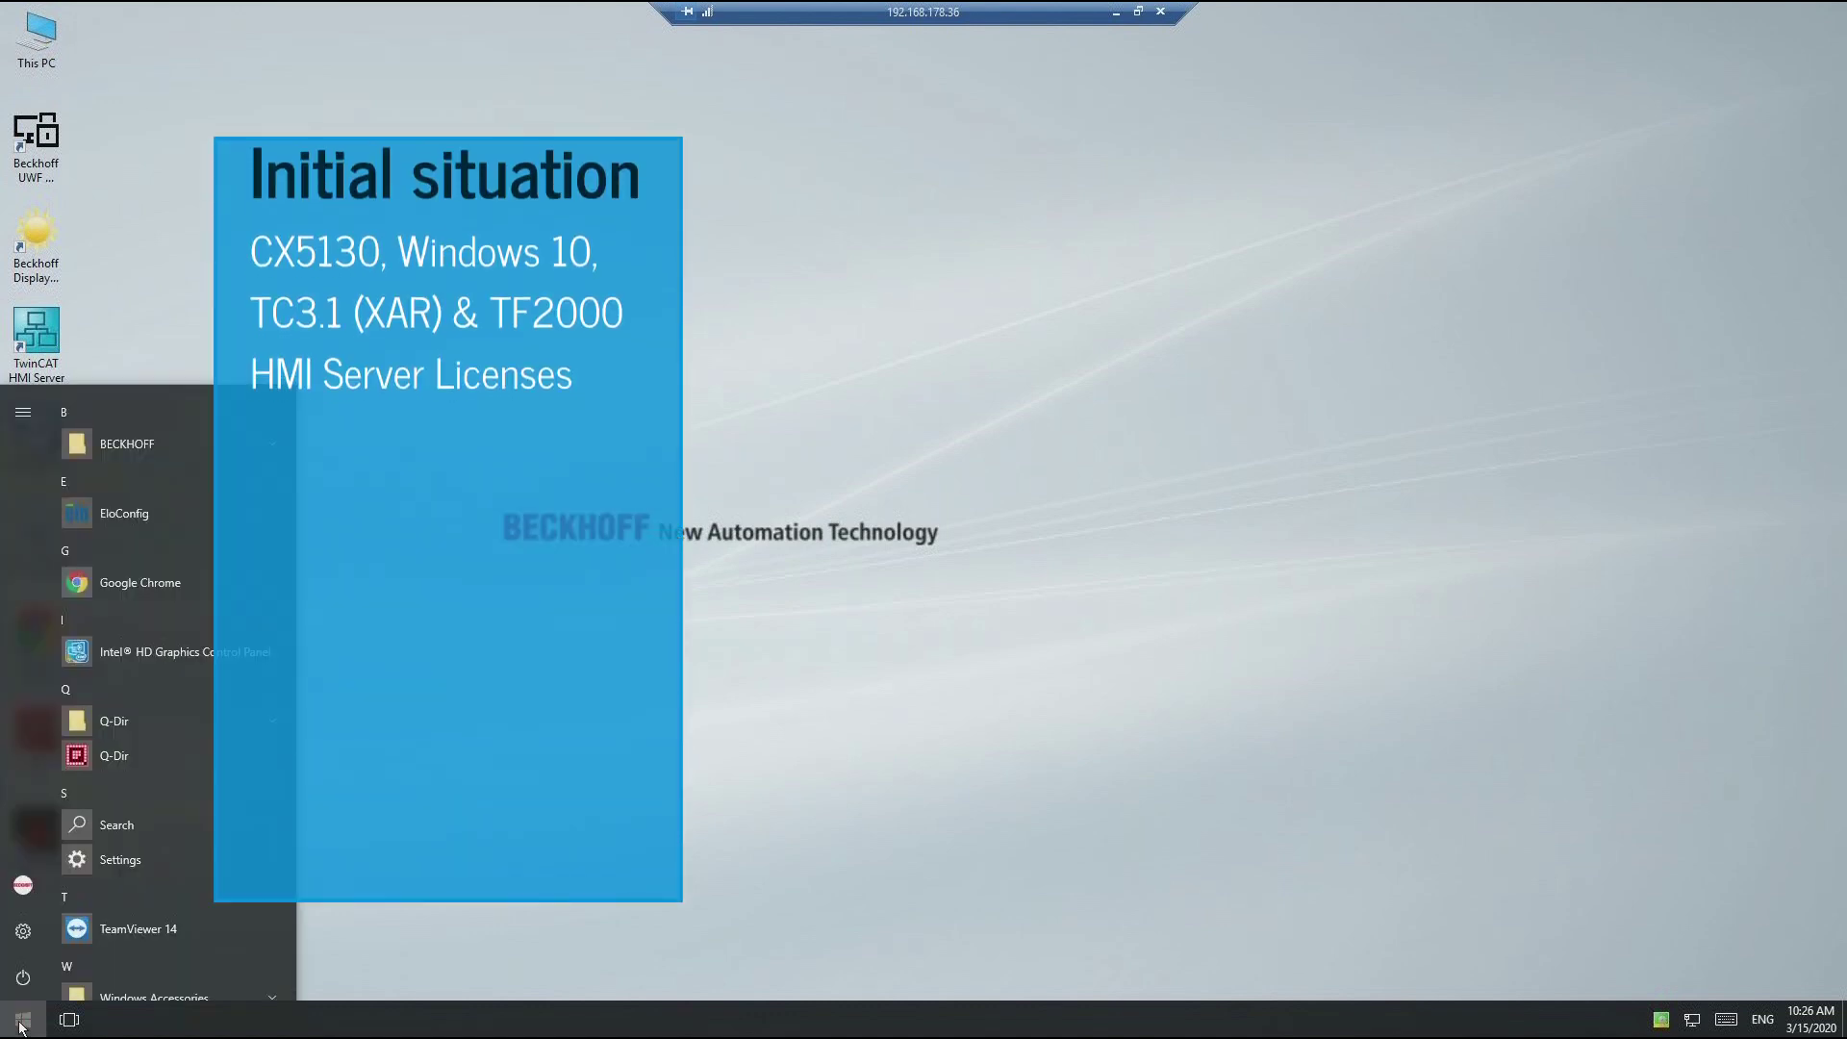
left_click(21, 931)
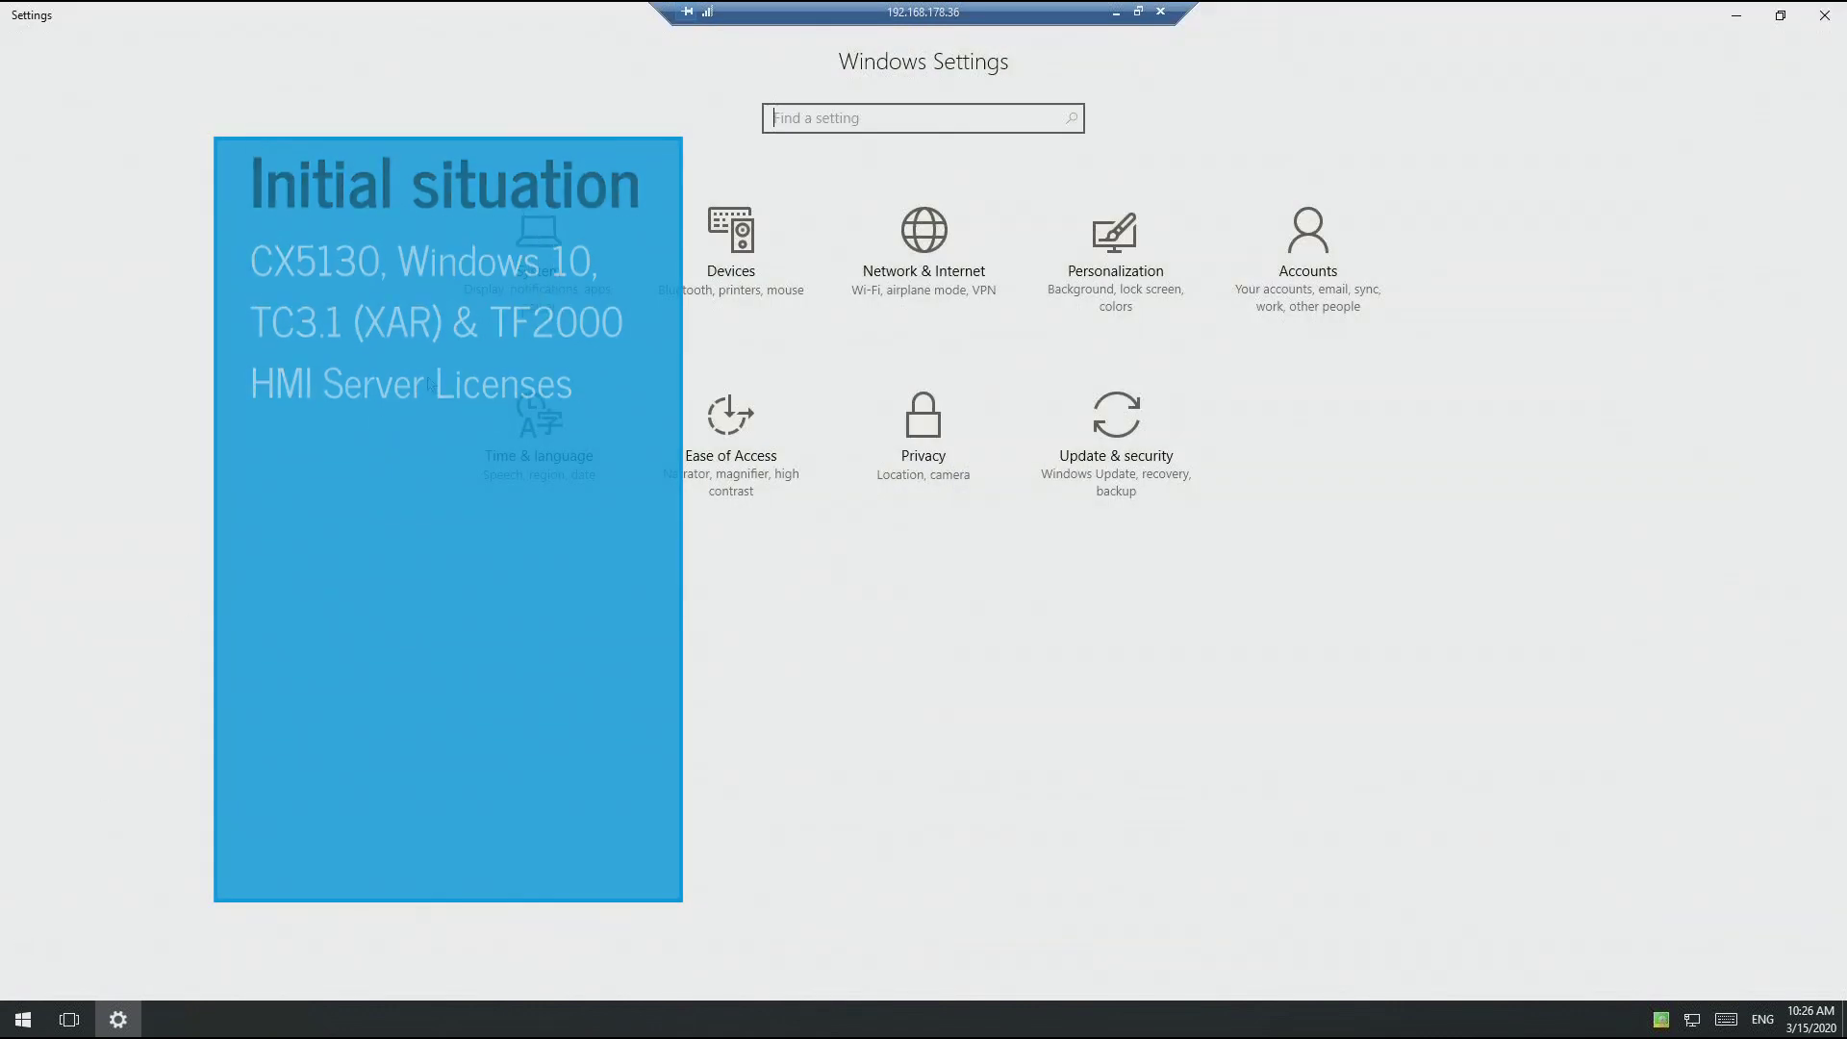
left_click(540, 253)
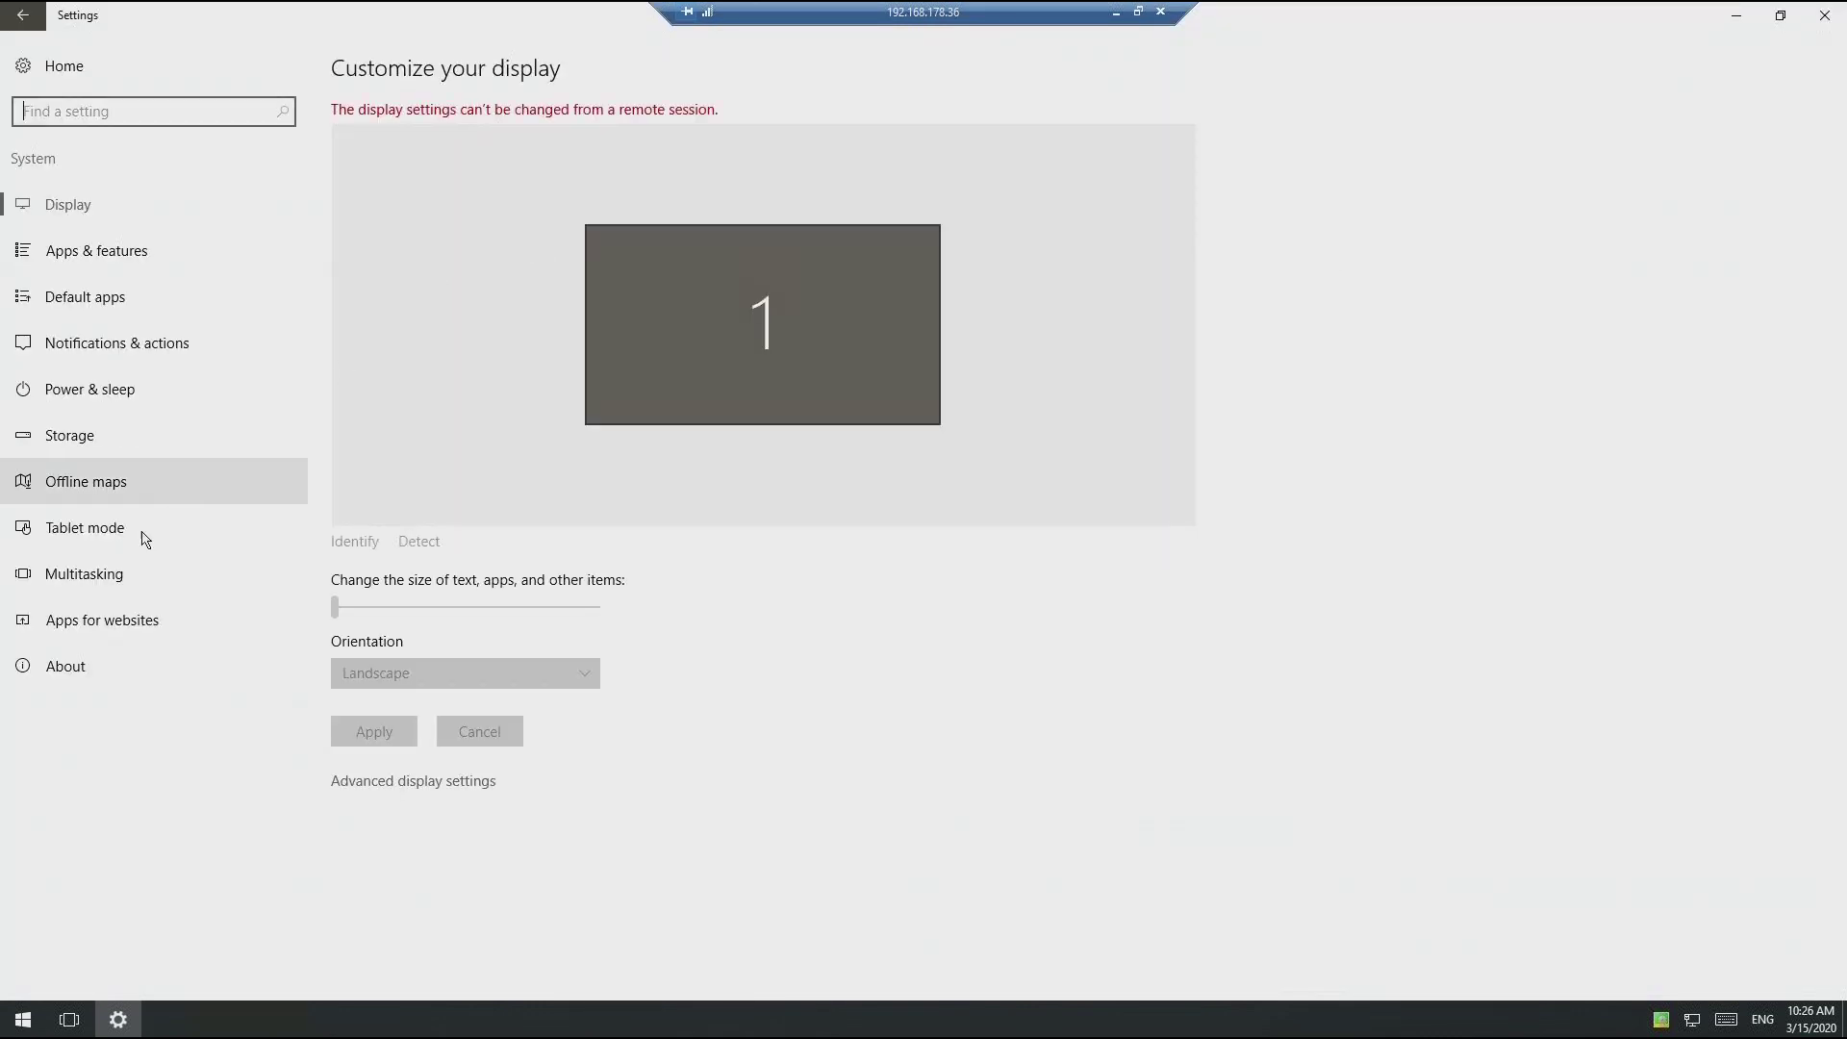
left_click(80, 671)
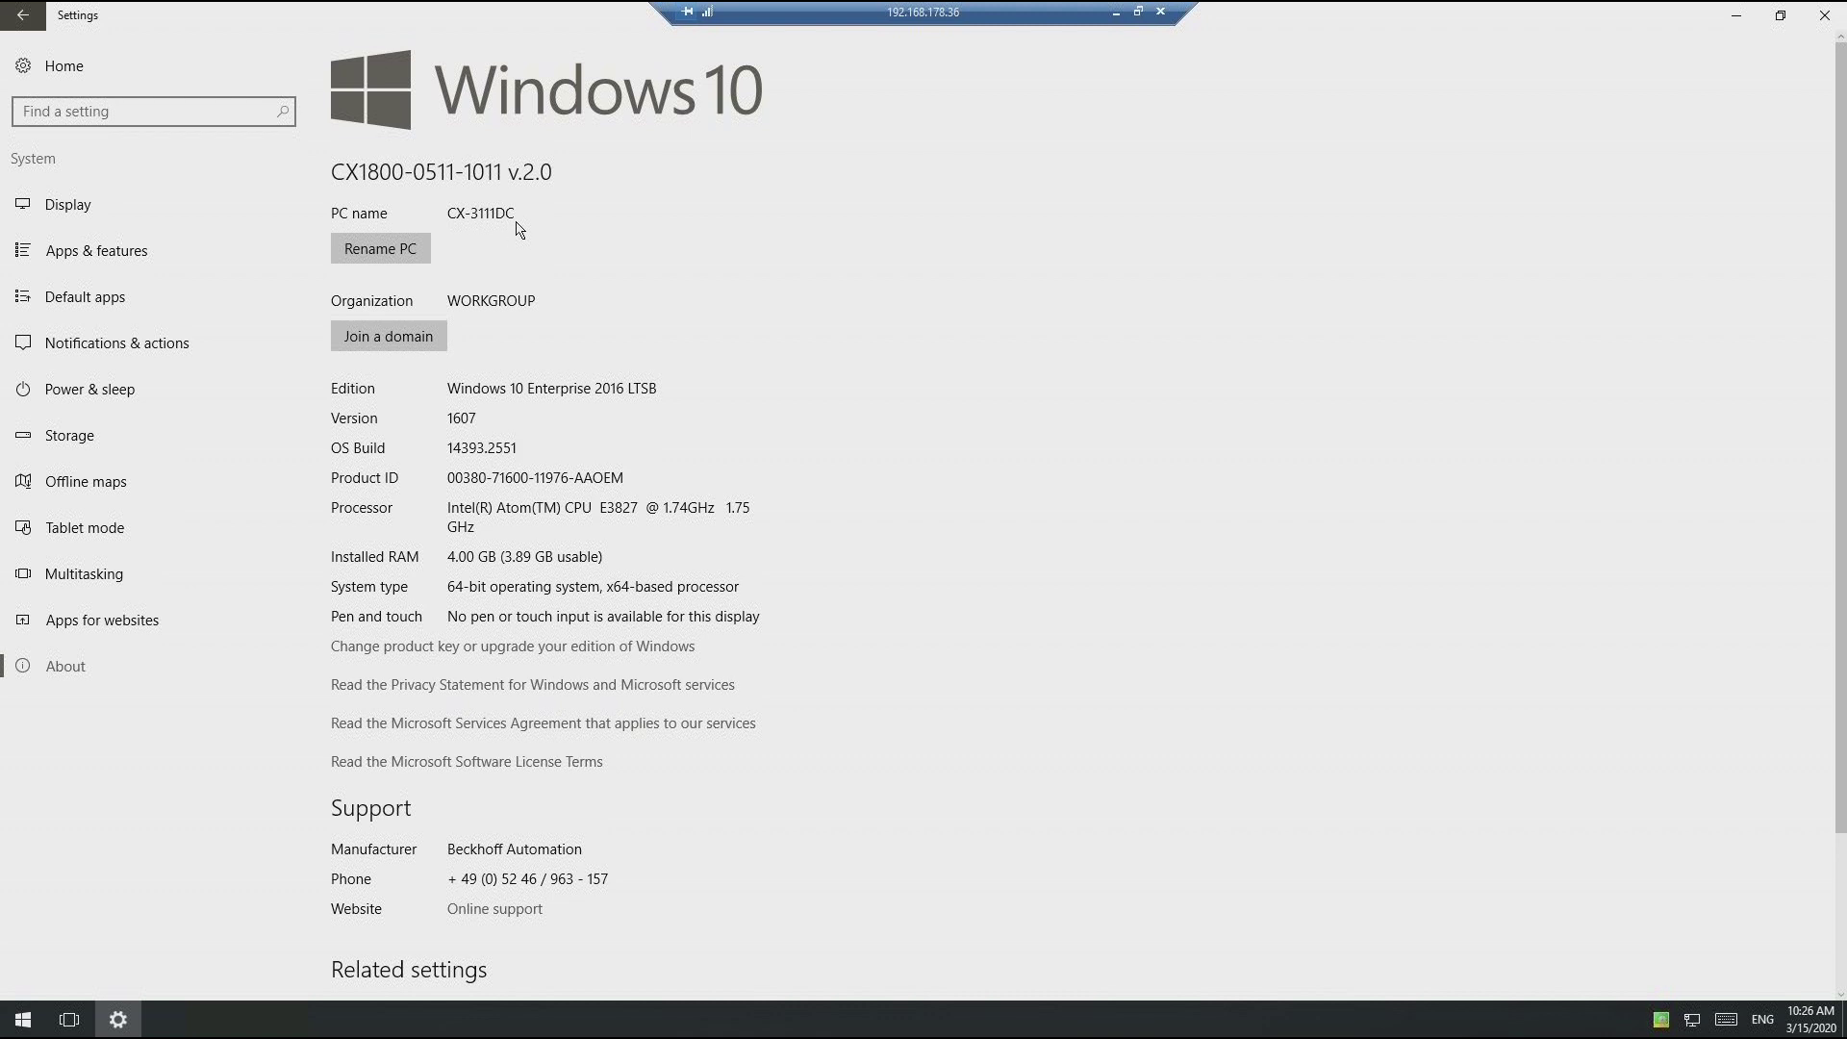
scroll(895, 357, "down", 3)
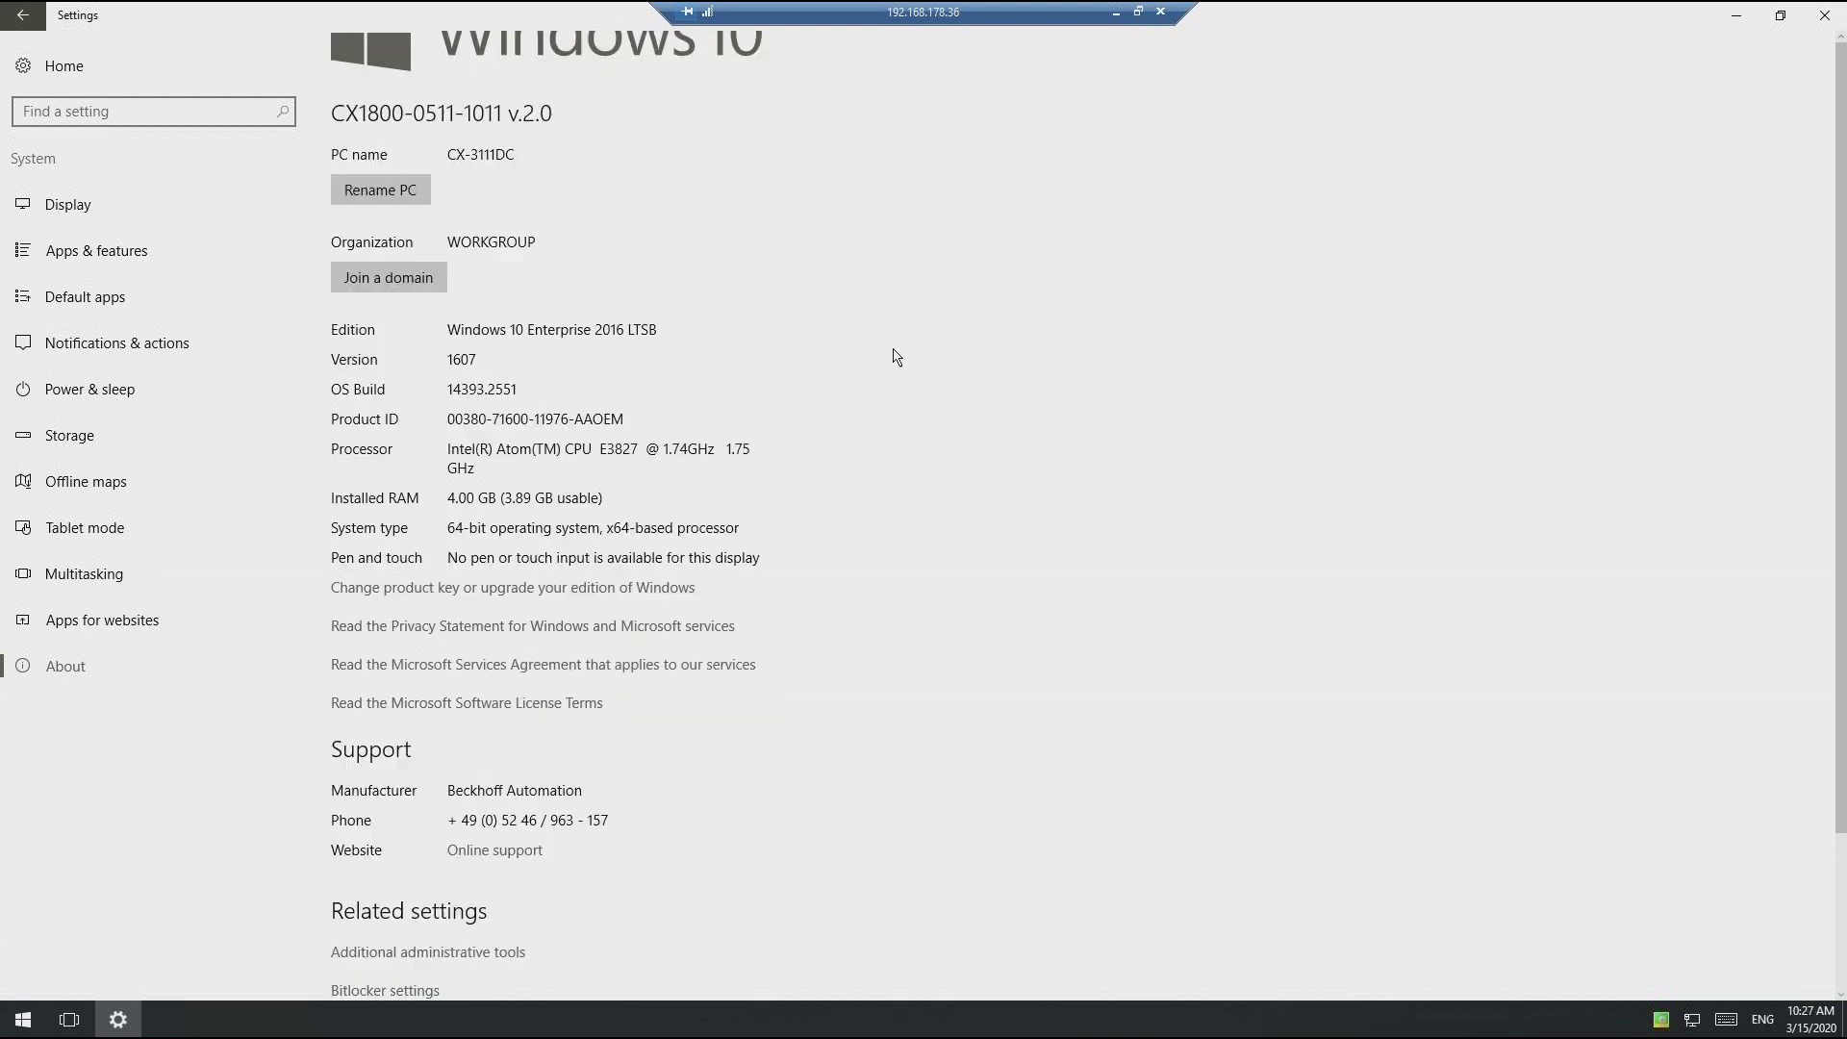
scroll(895, 357, "up", 3)
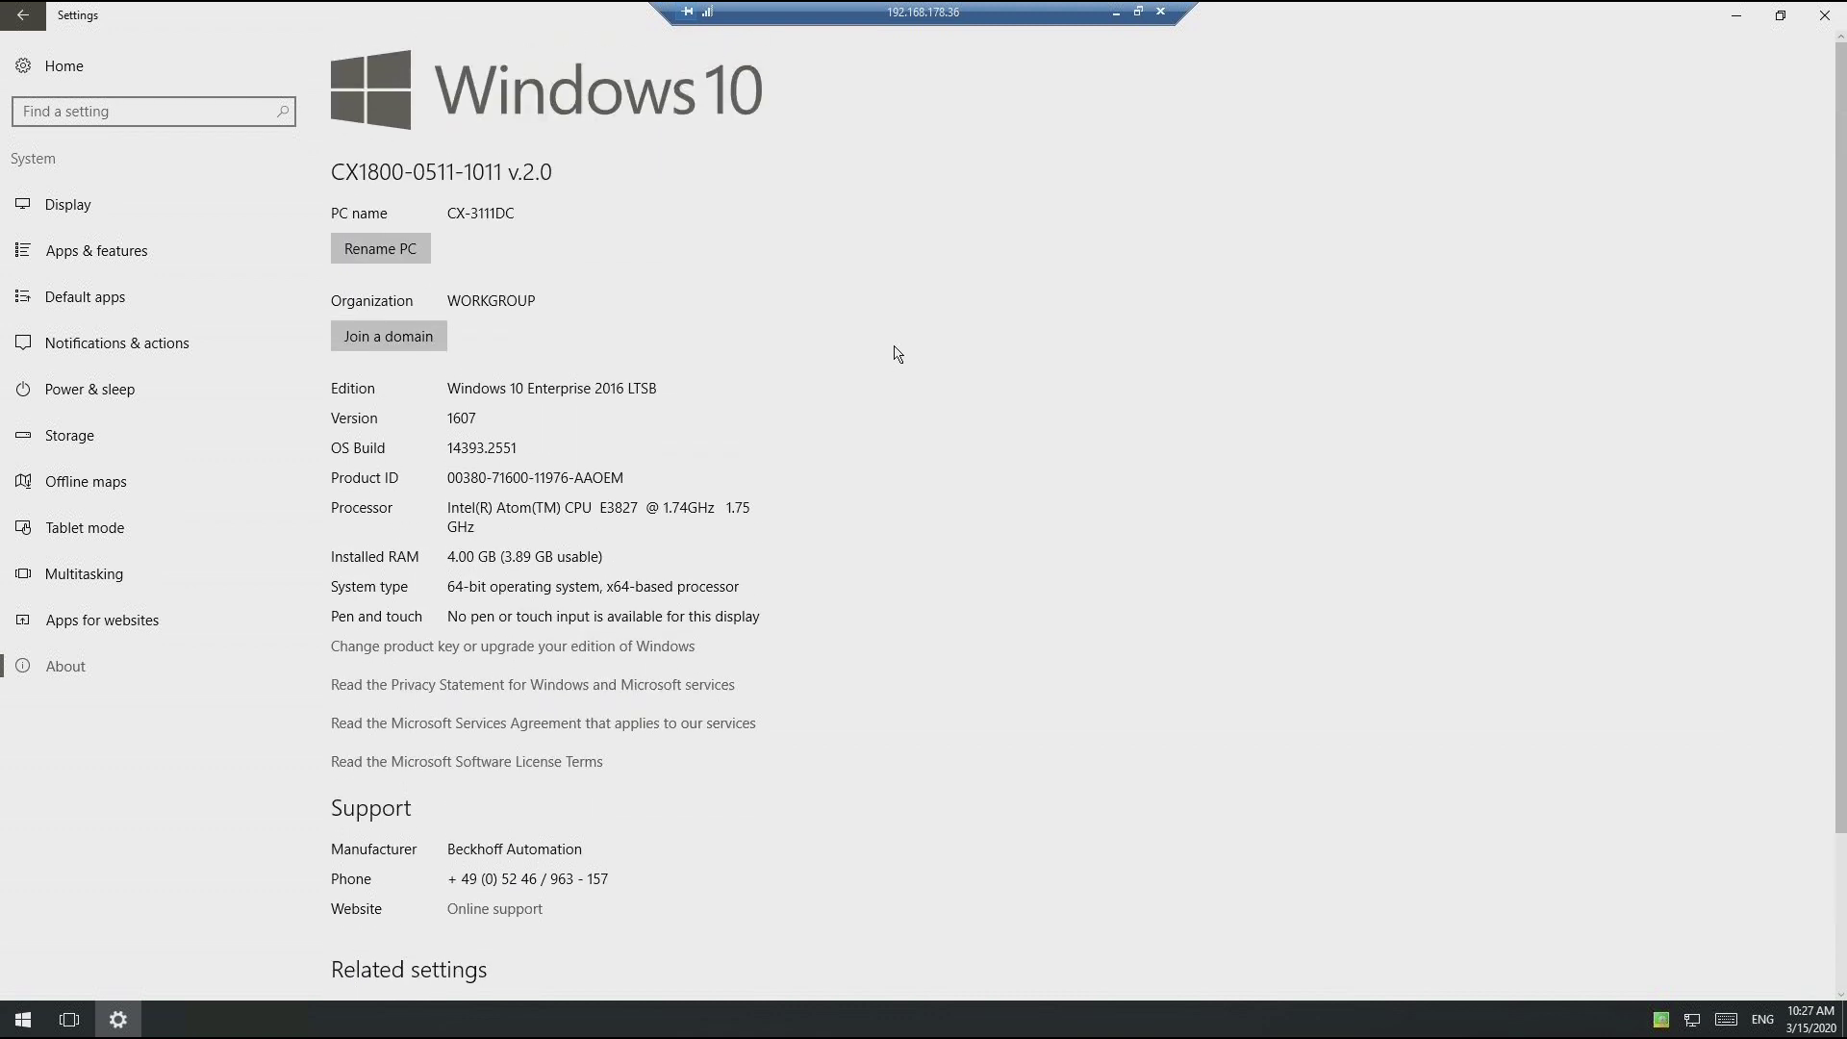
left_click(19, 16)
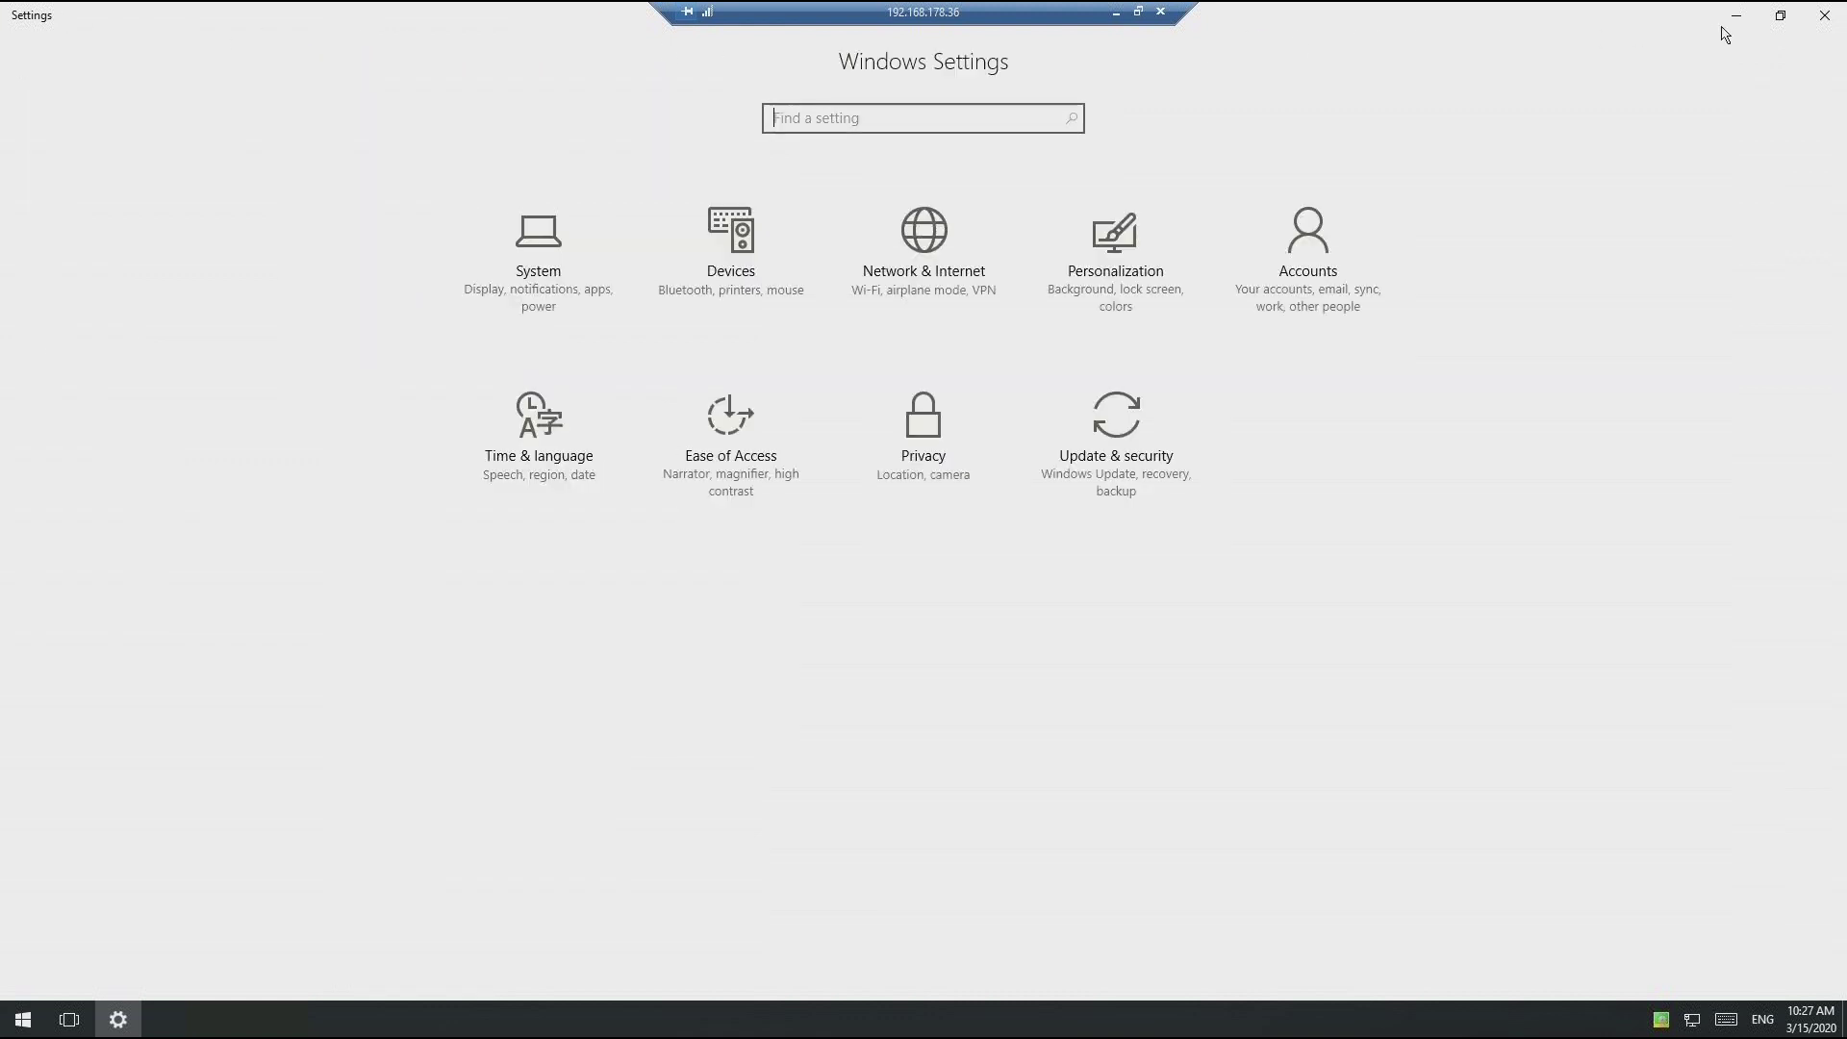
left_click(1826, 17)
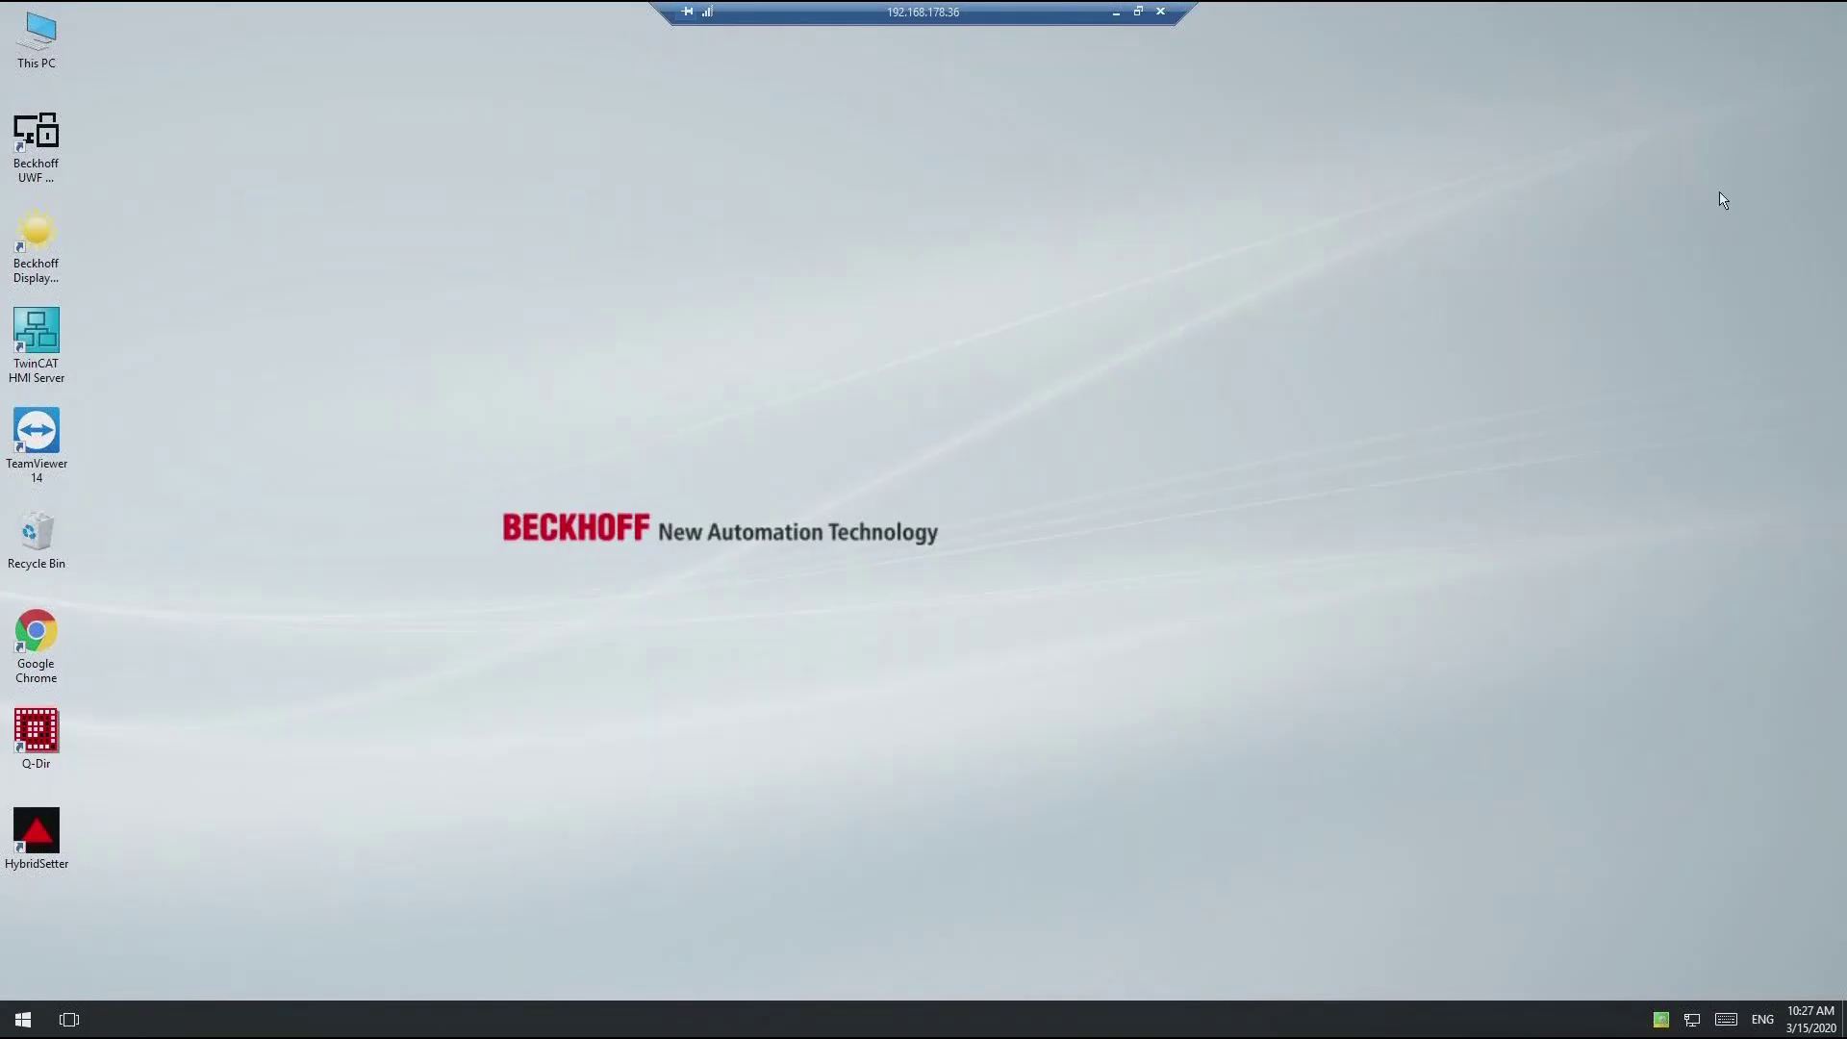
left_click(1689, 1022)
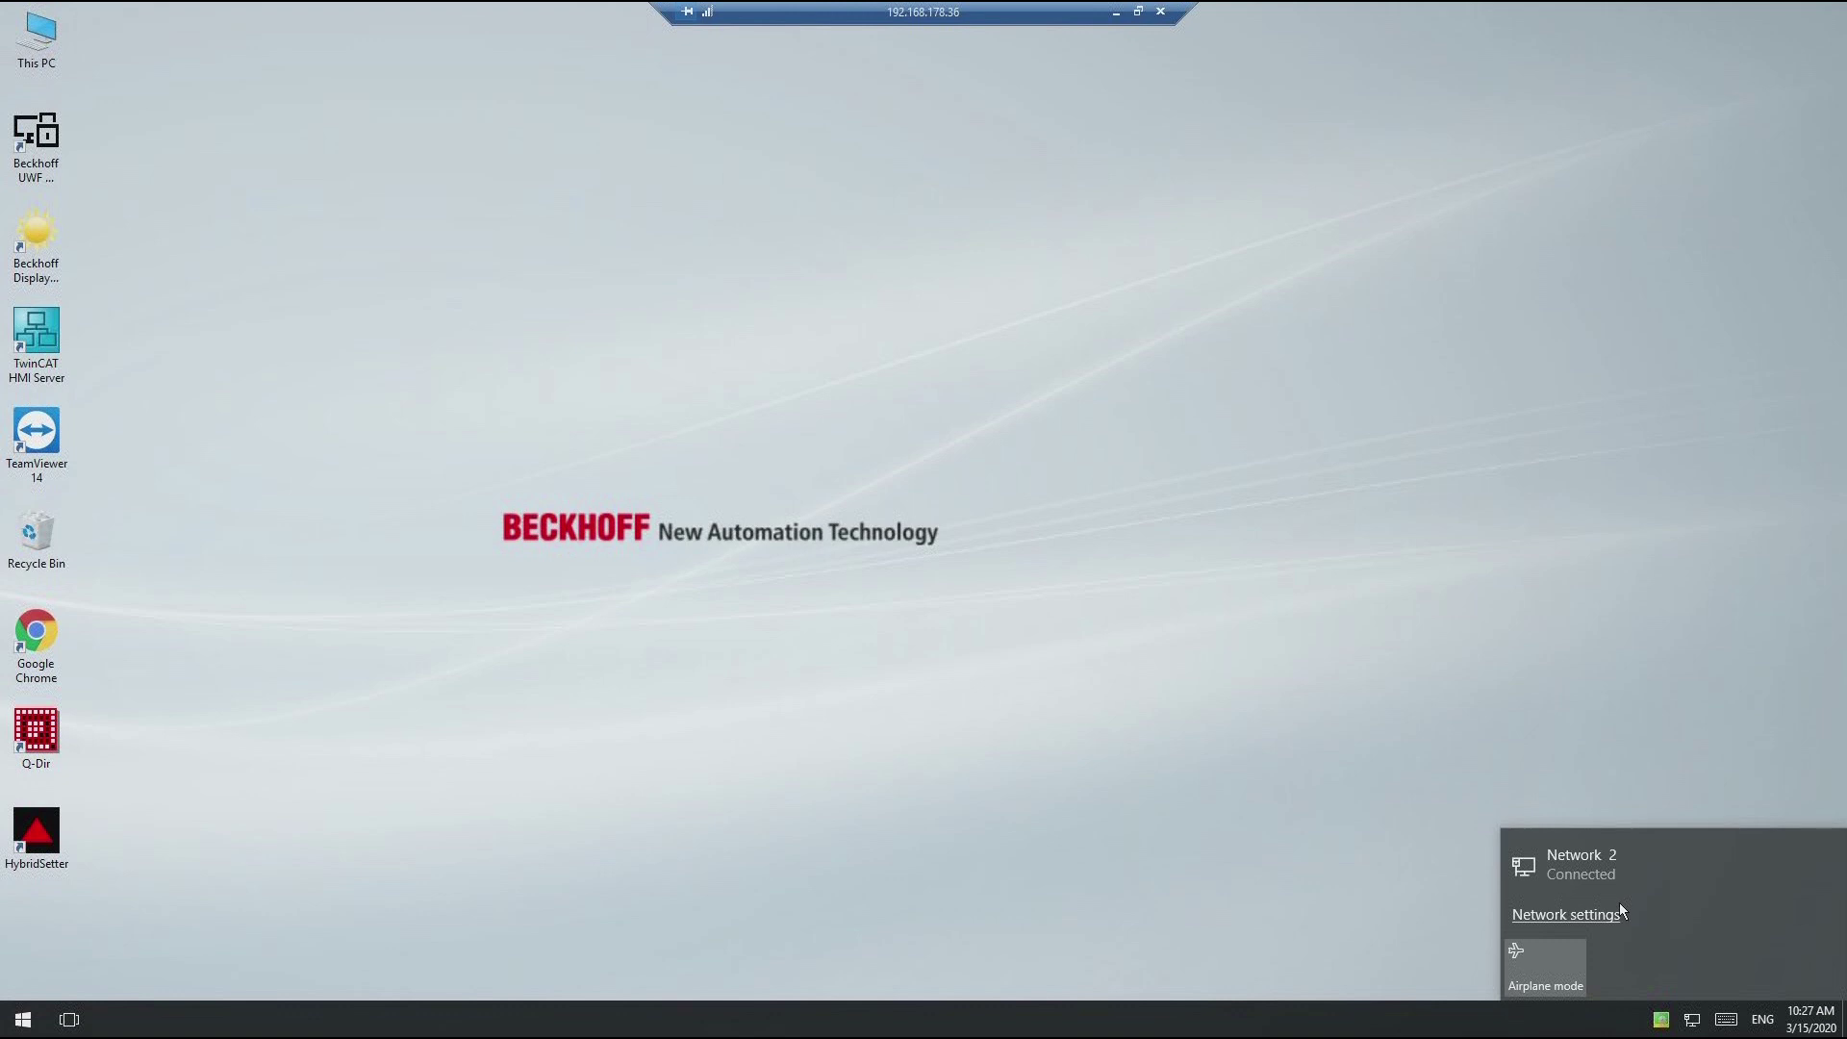
left_click(1588, 915)
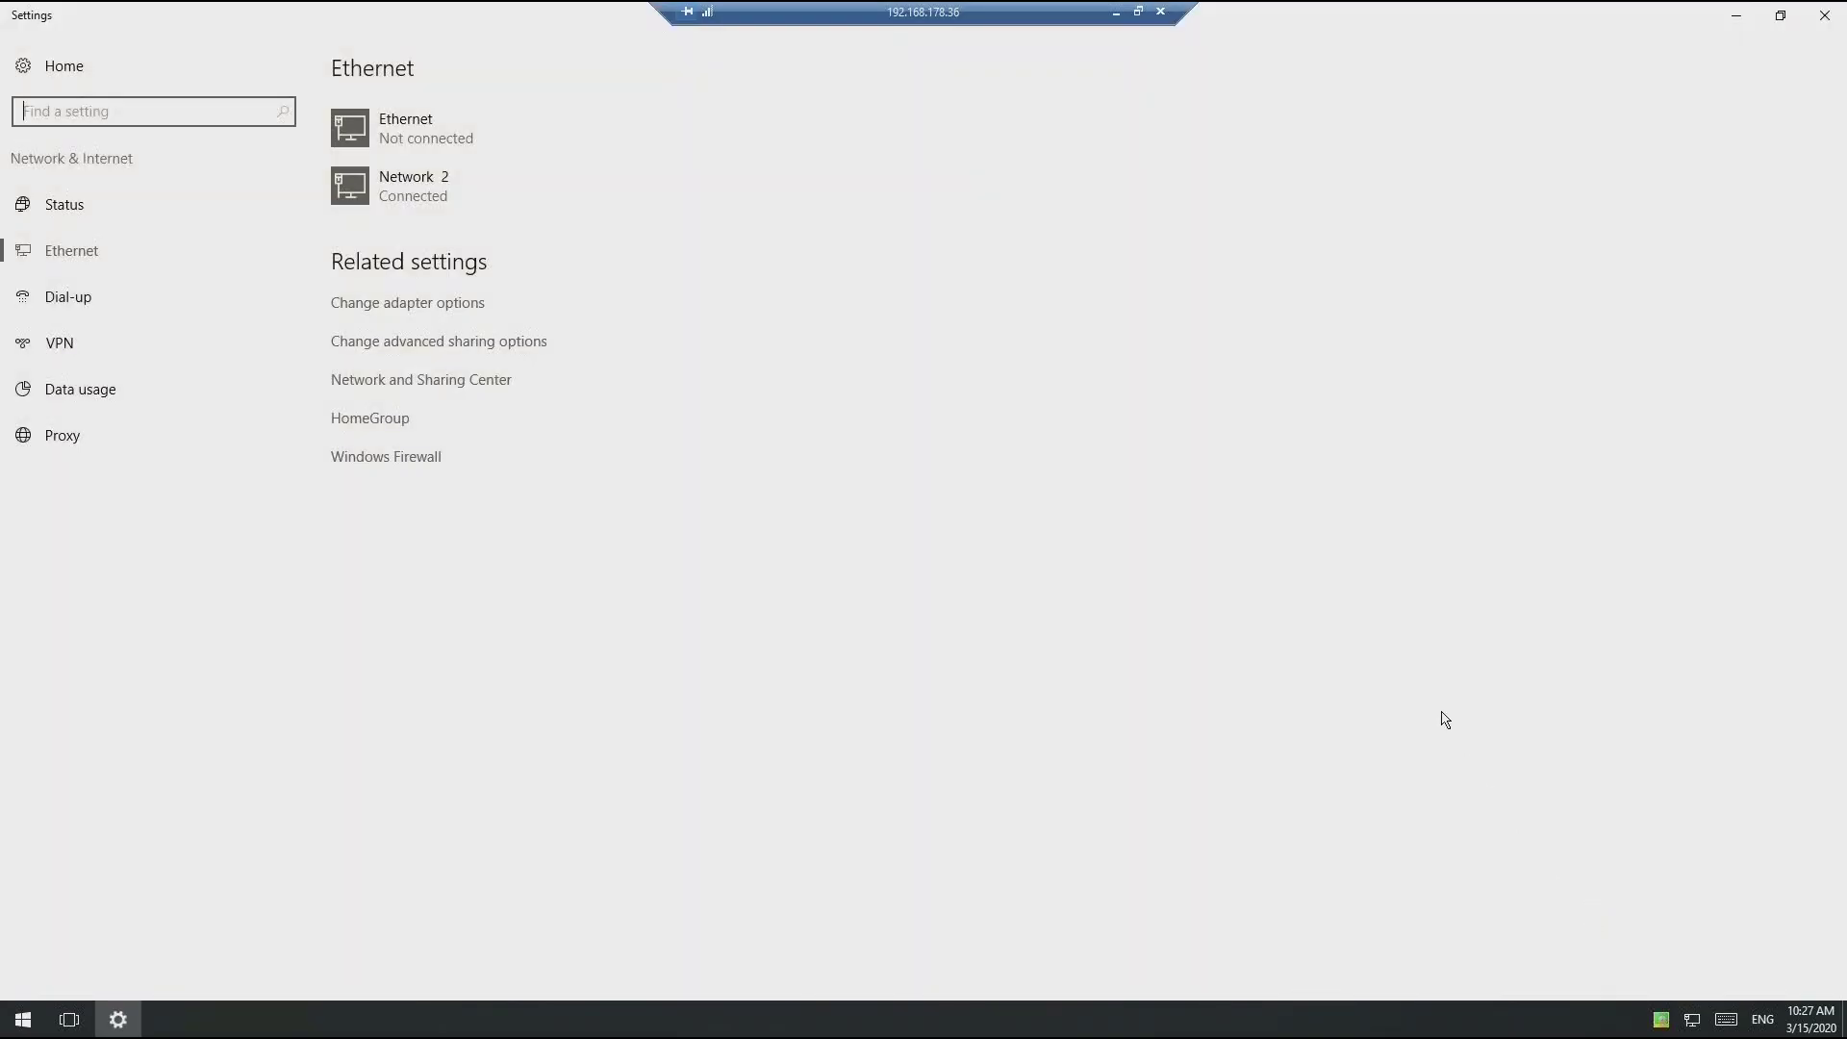
left_click(474, 385)
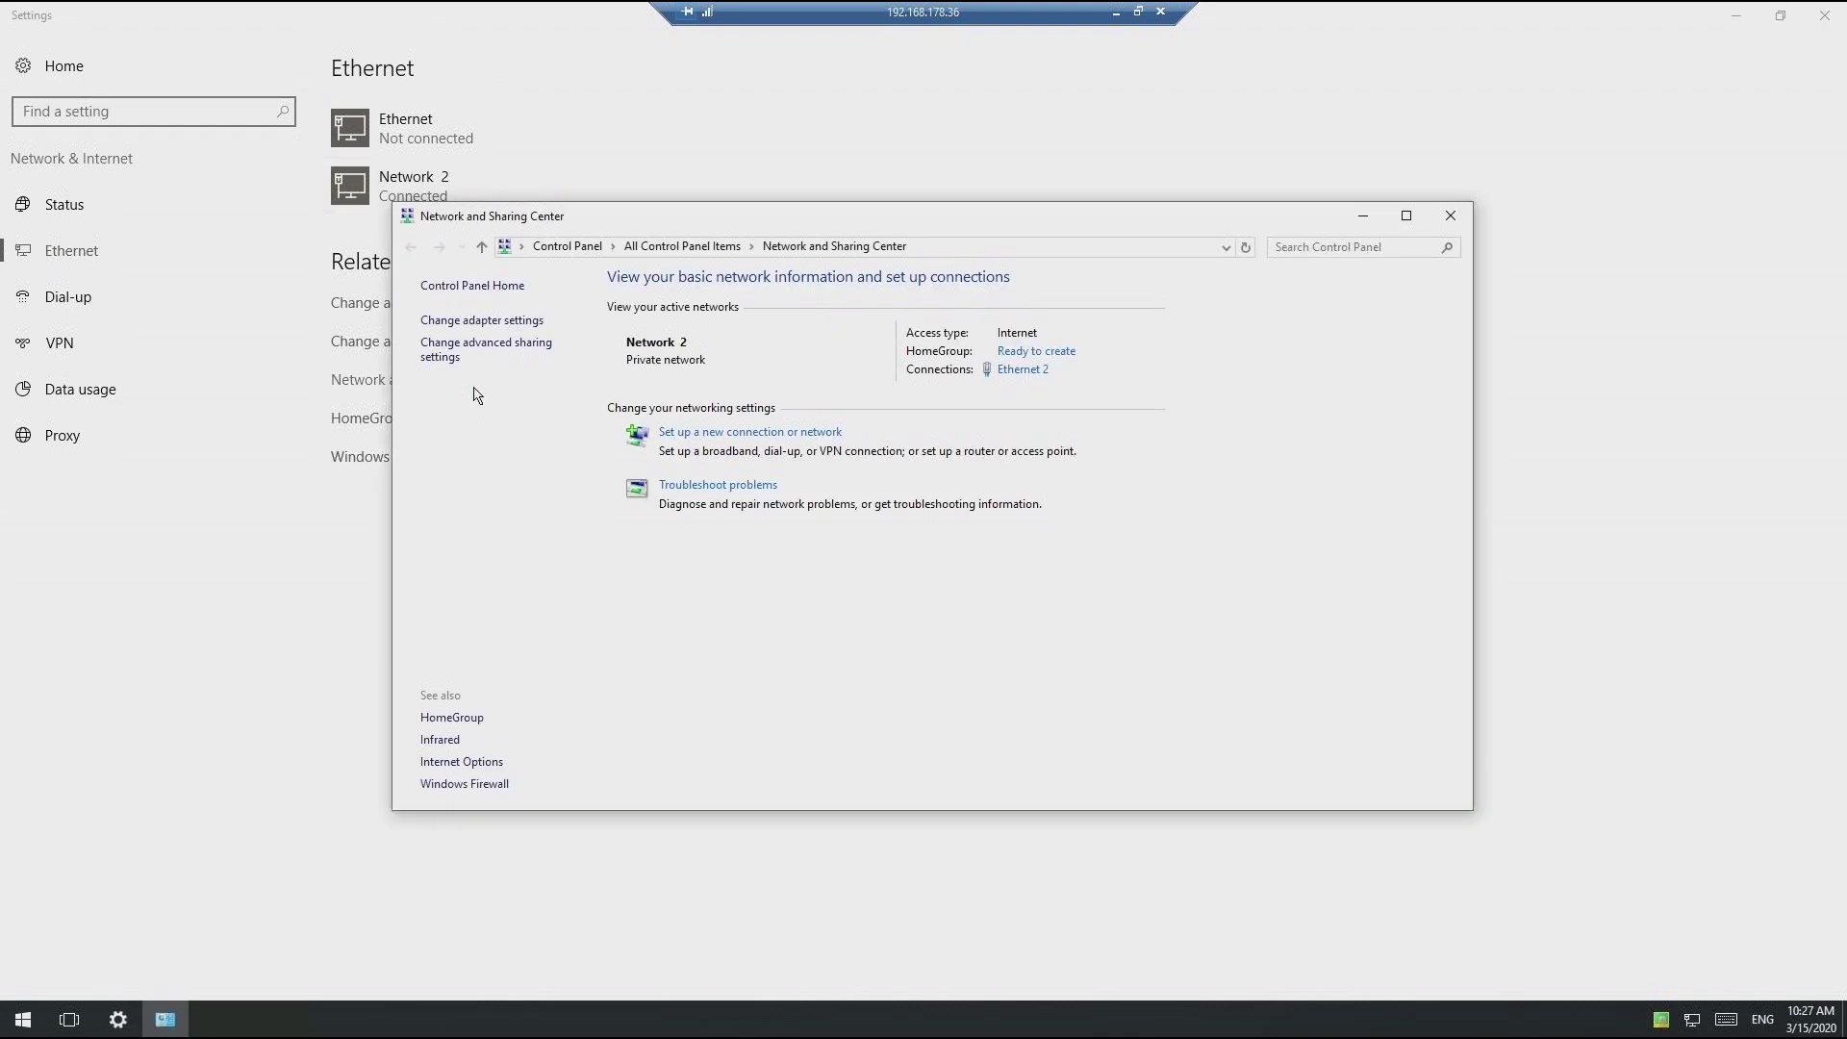
left_click(1010, 373)
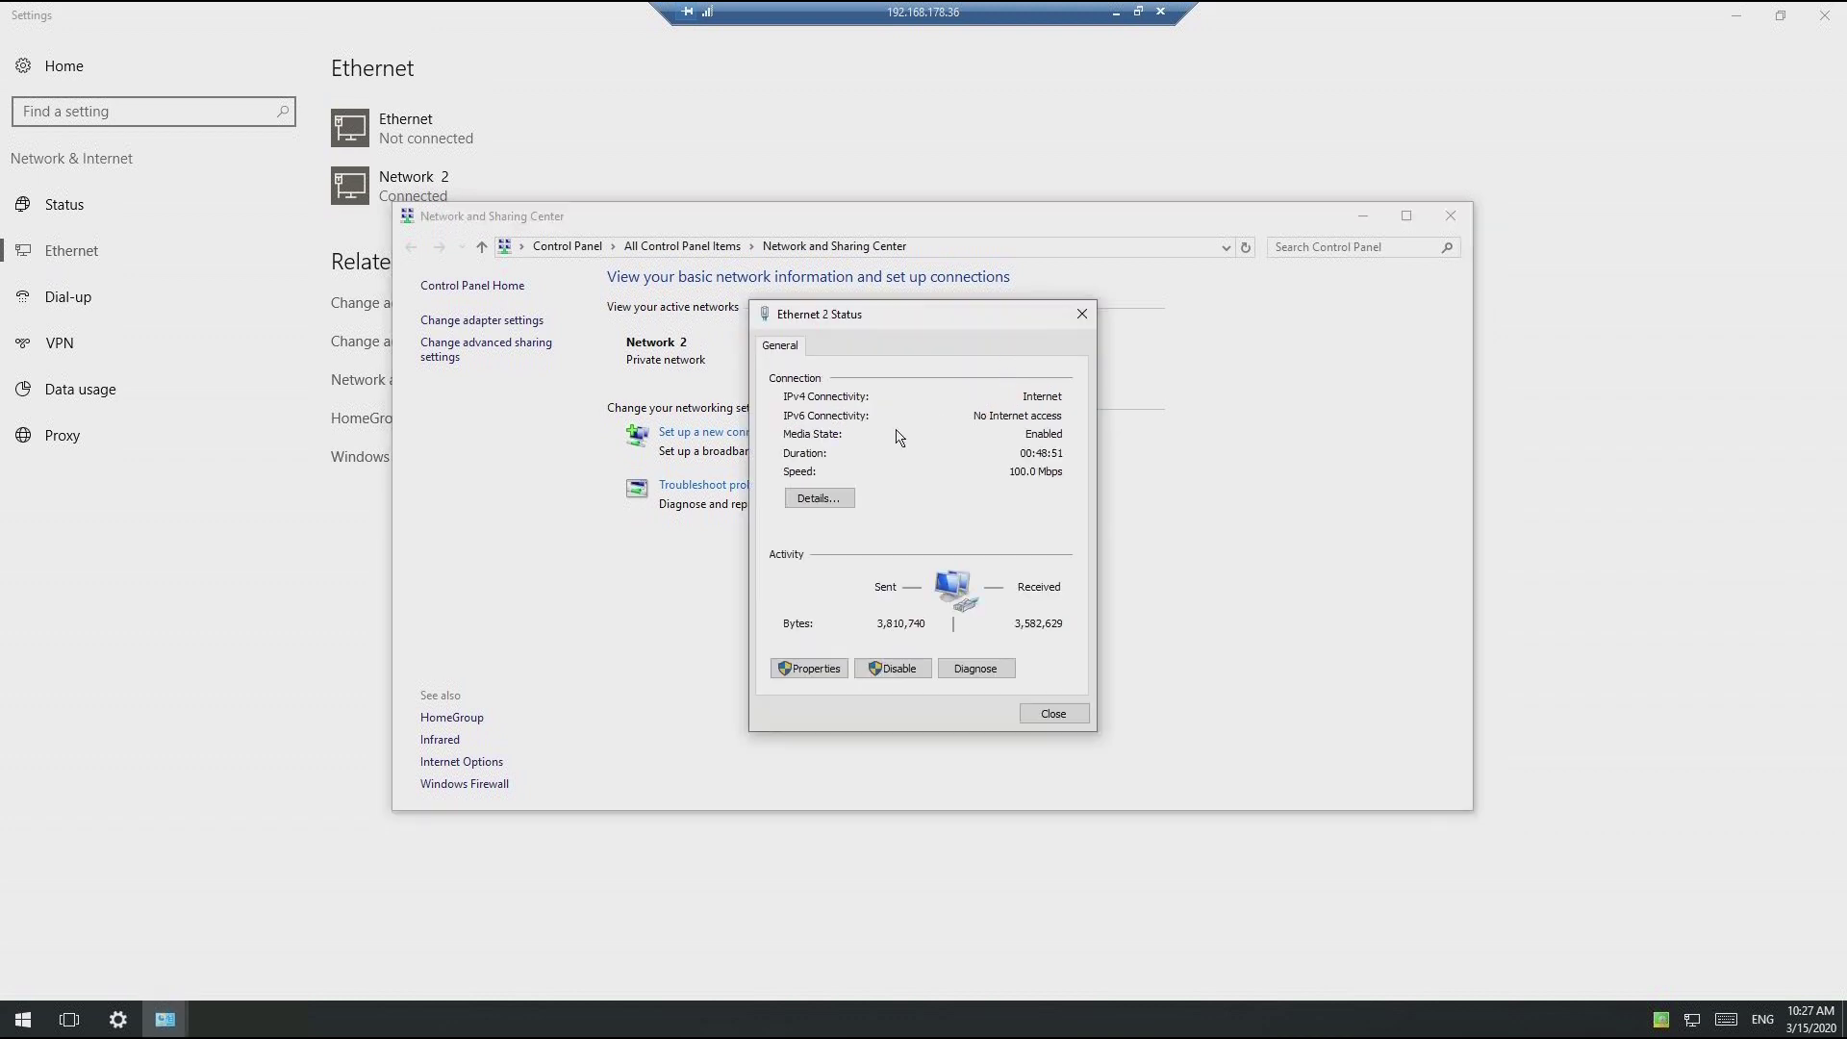
left_click(816, 499)
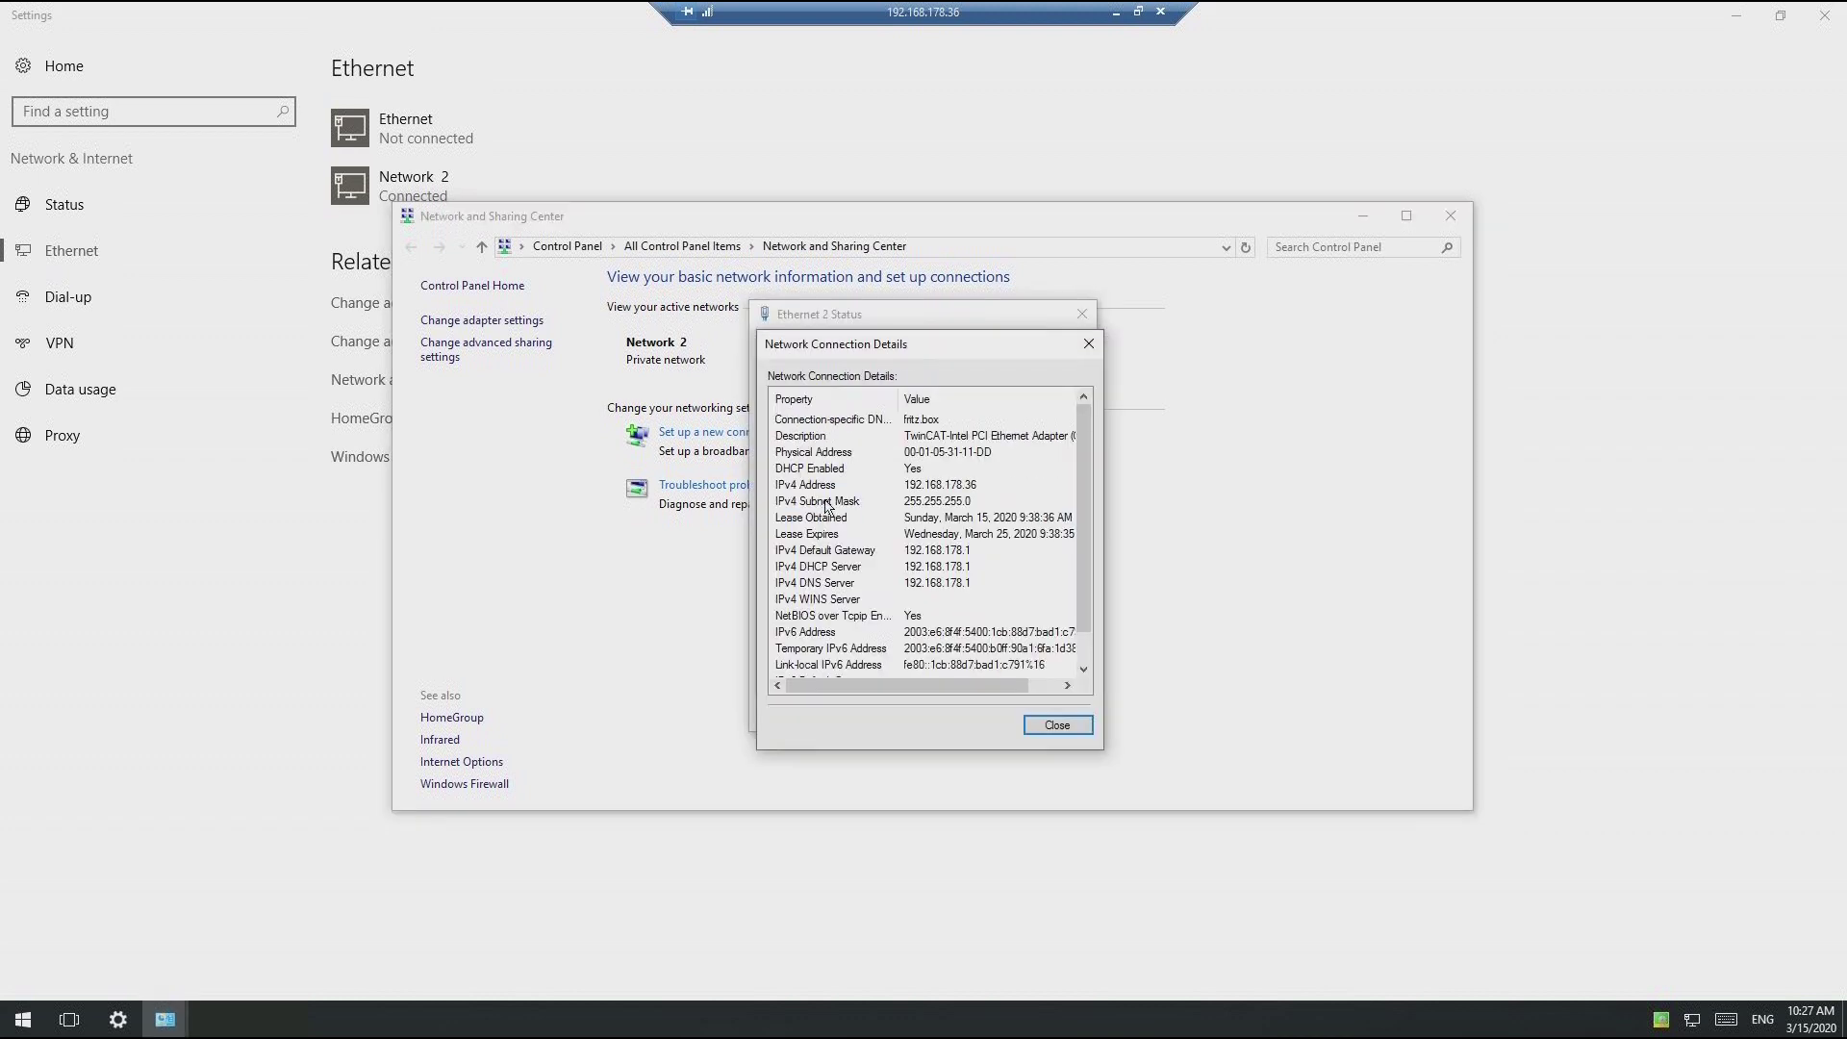
left_click(1003, 485)
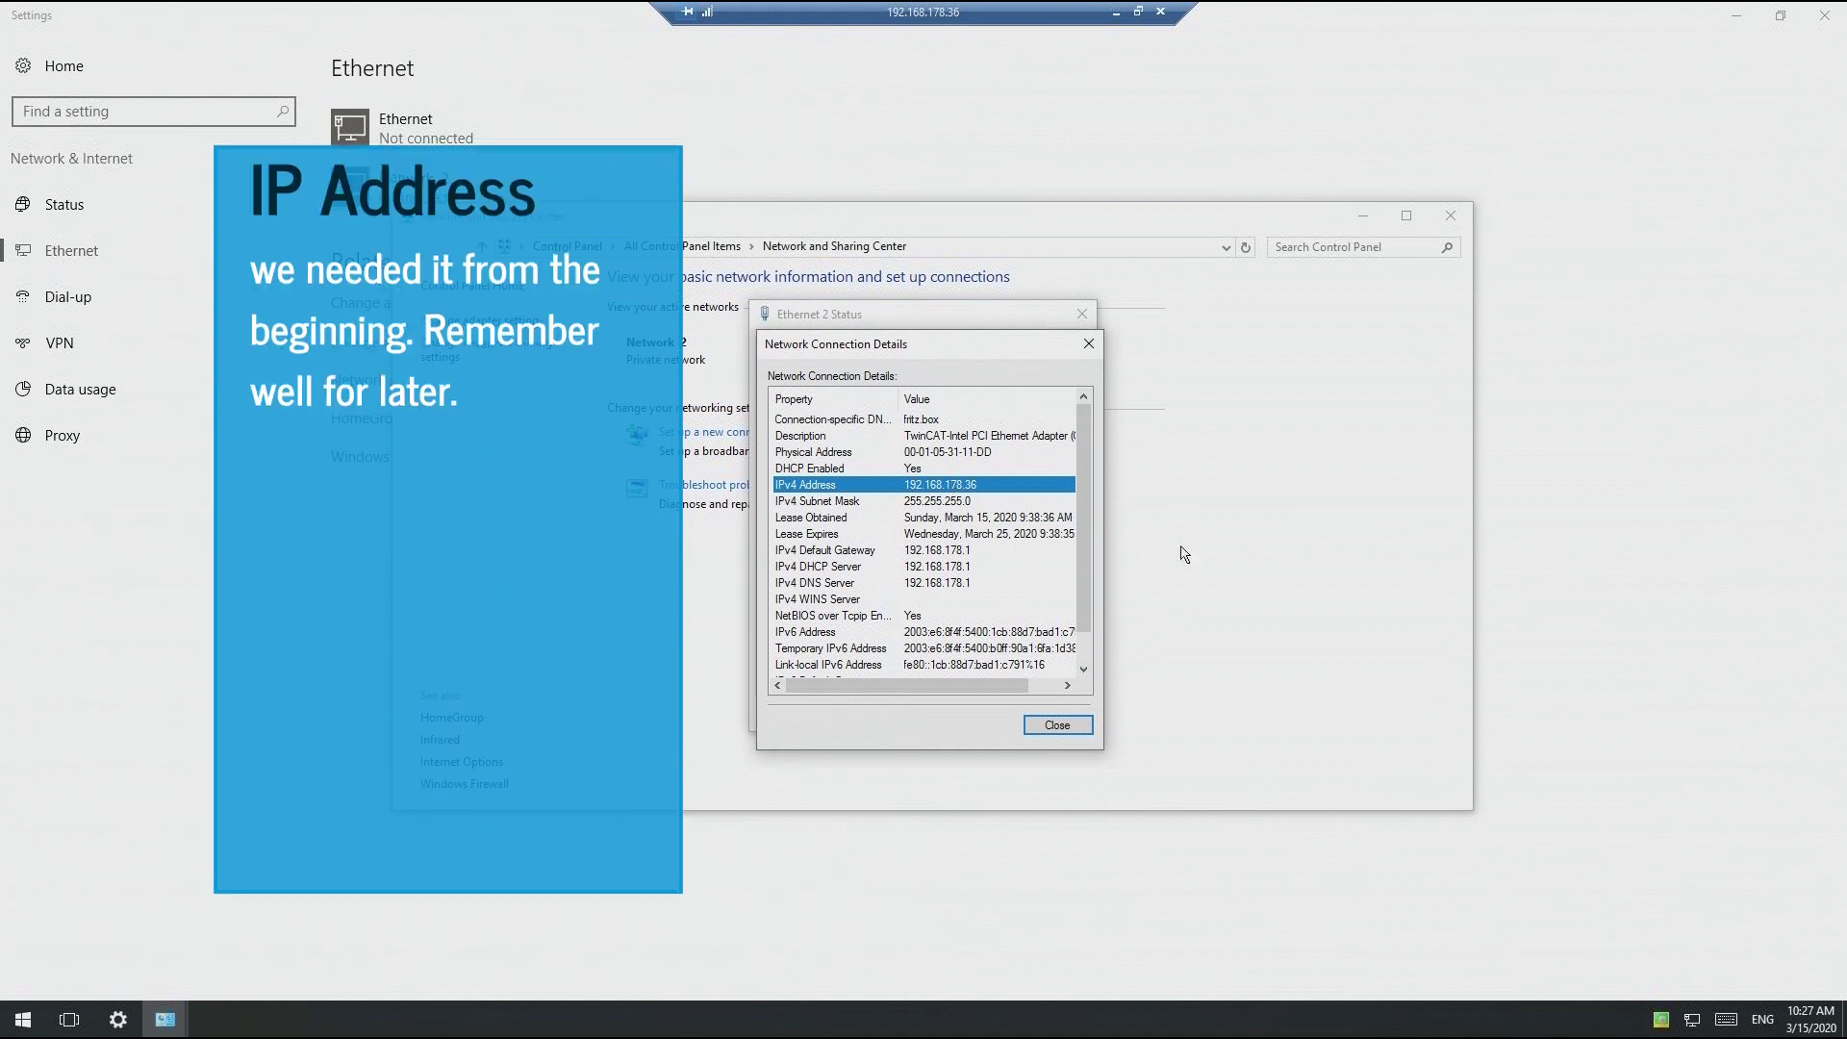
left_click(1057, 726)
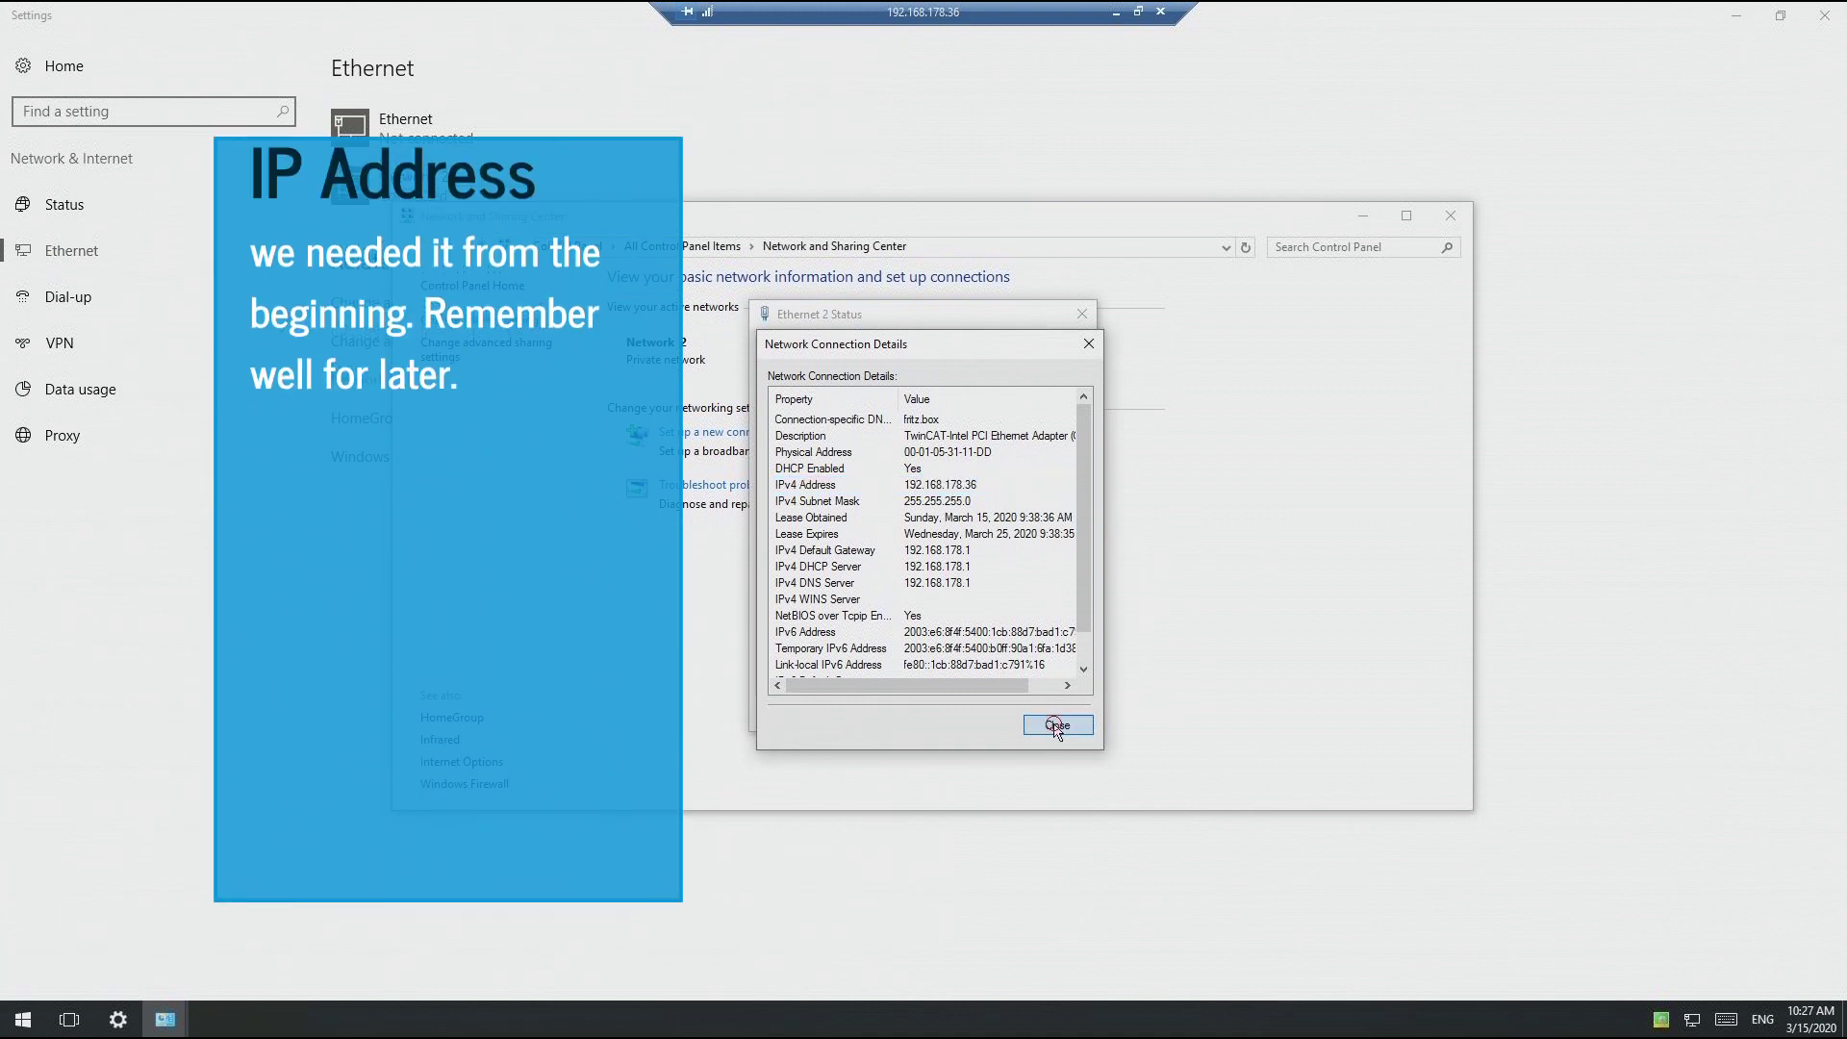
left_click(1054, 715)
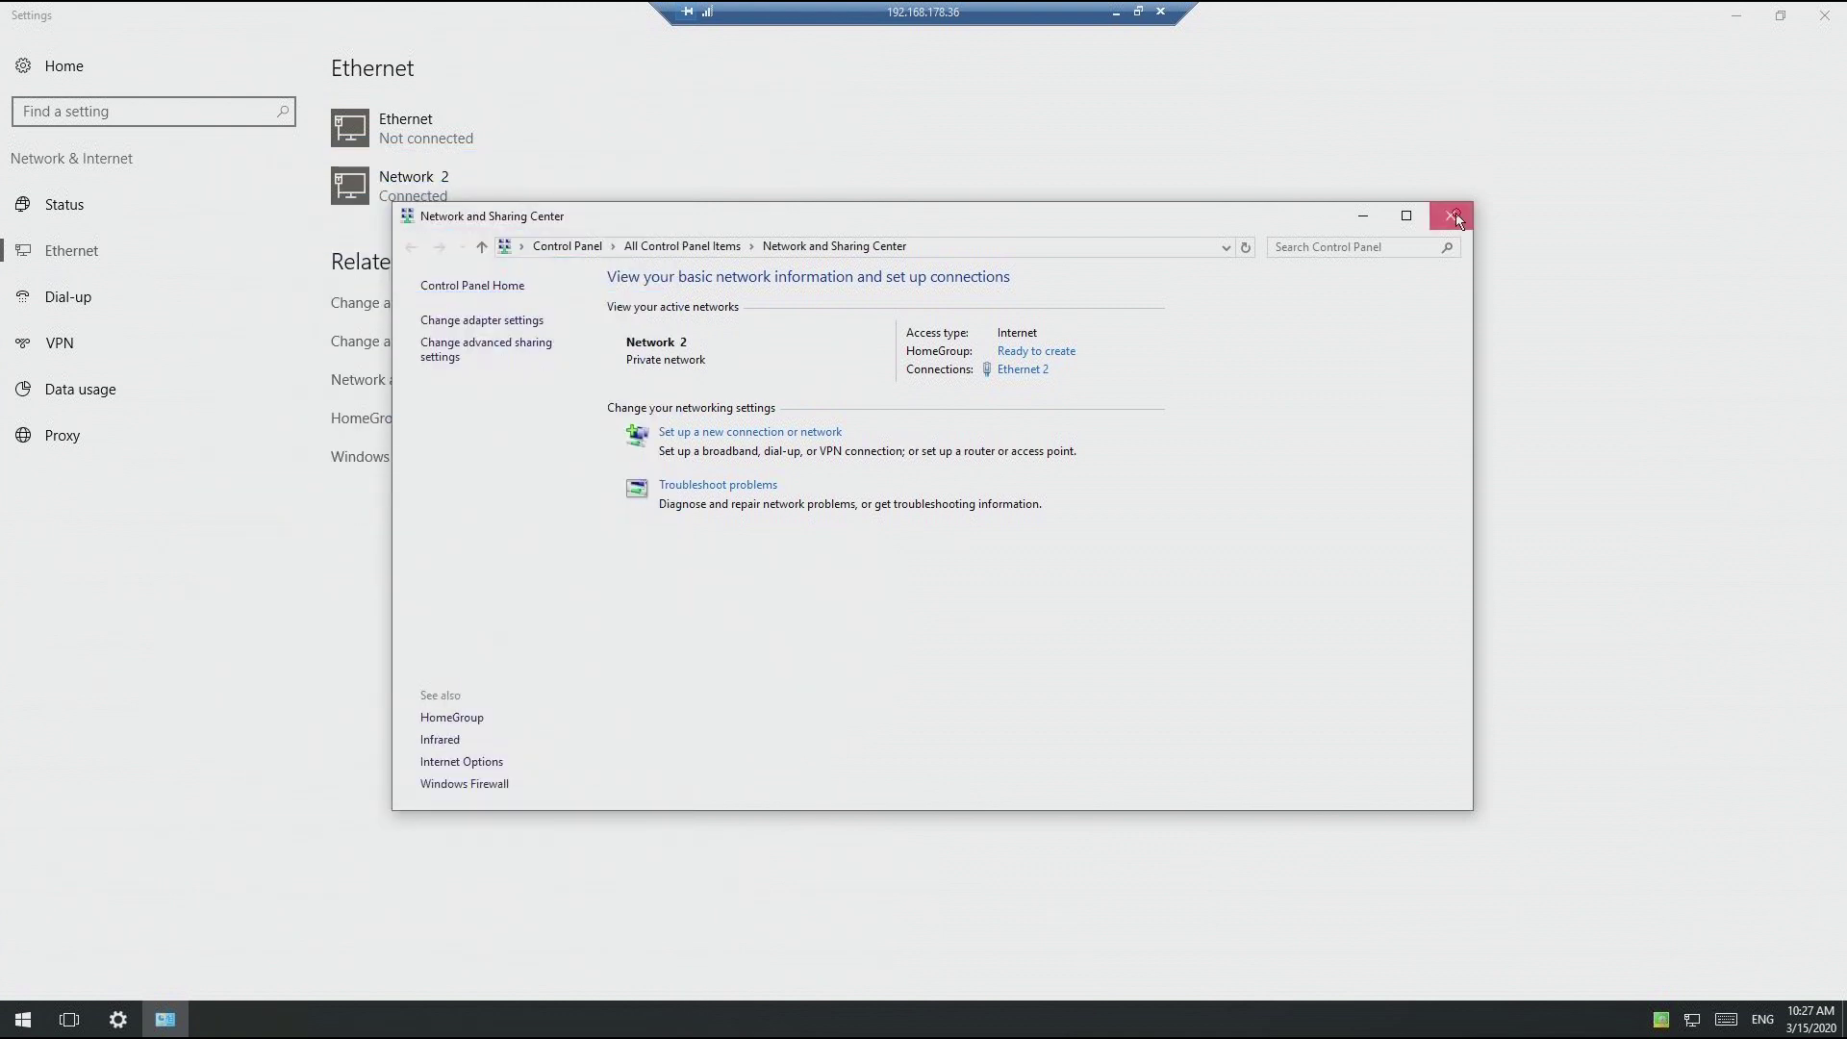
left_click(1451, 215)
left_click(1826, 16)
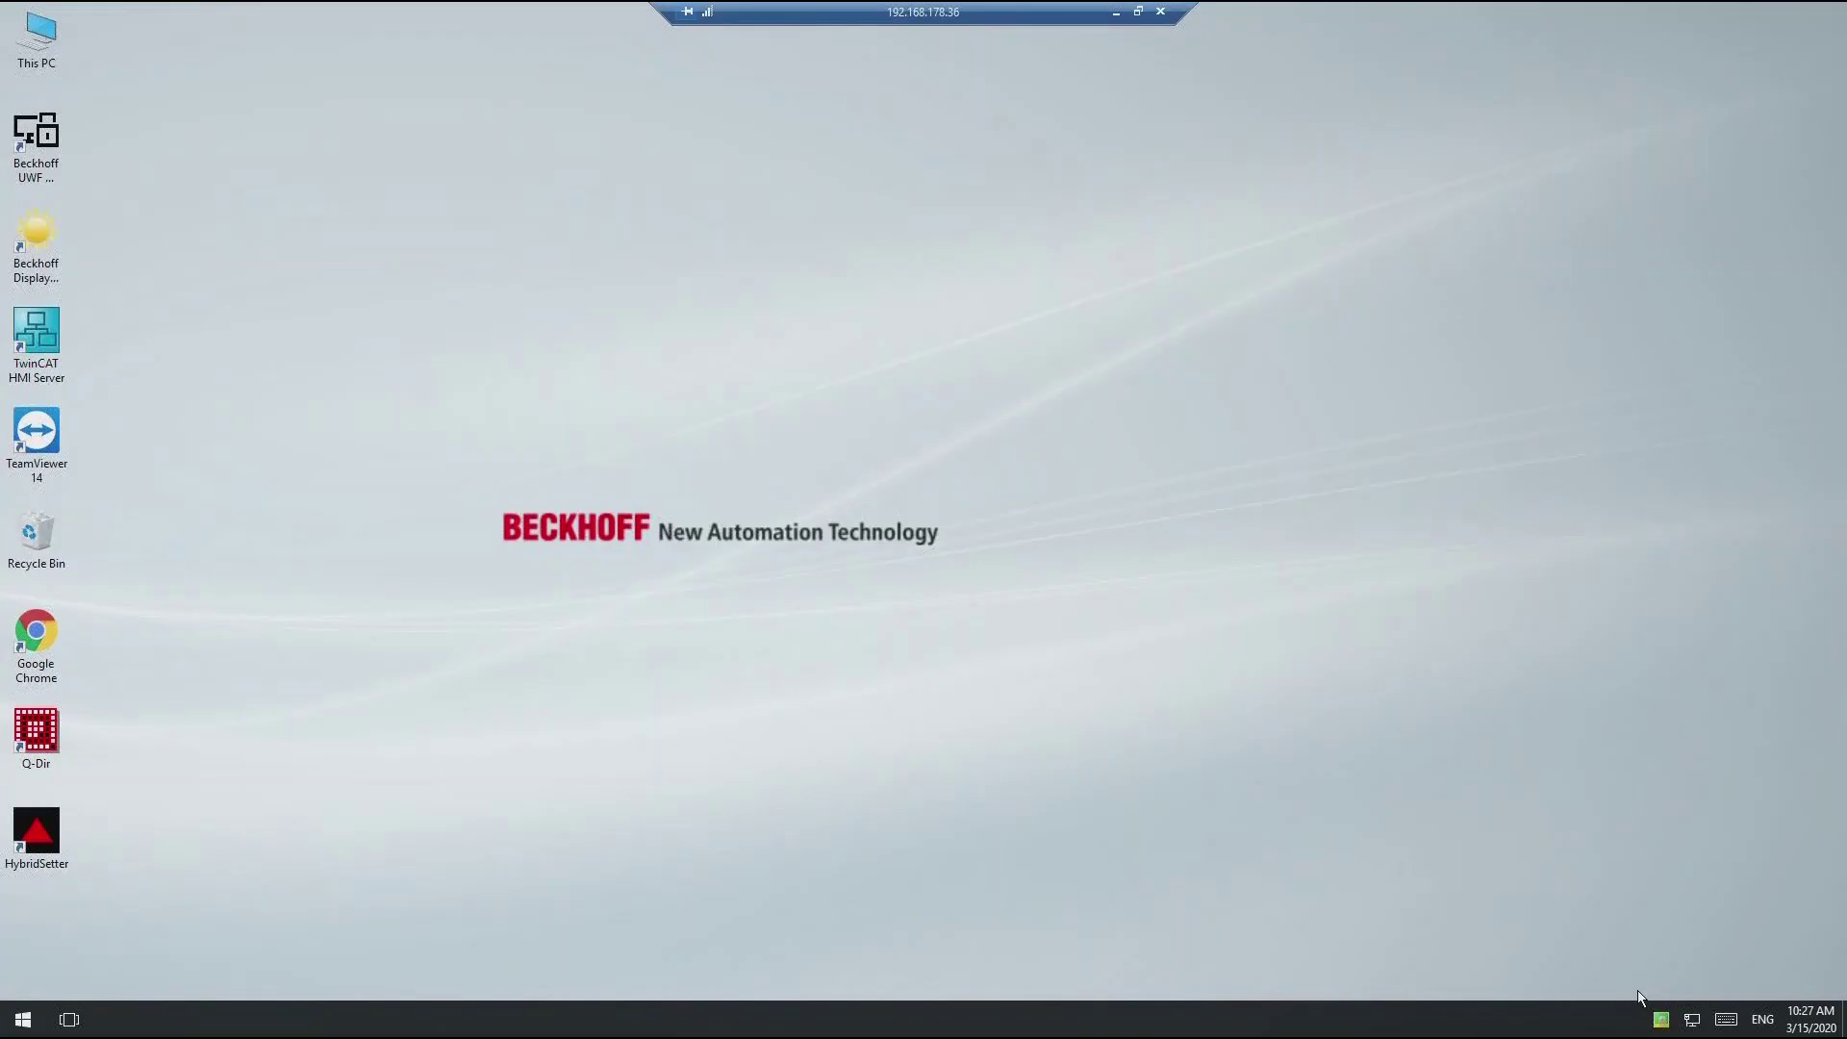
right_click(1661, 1020)
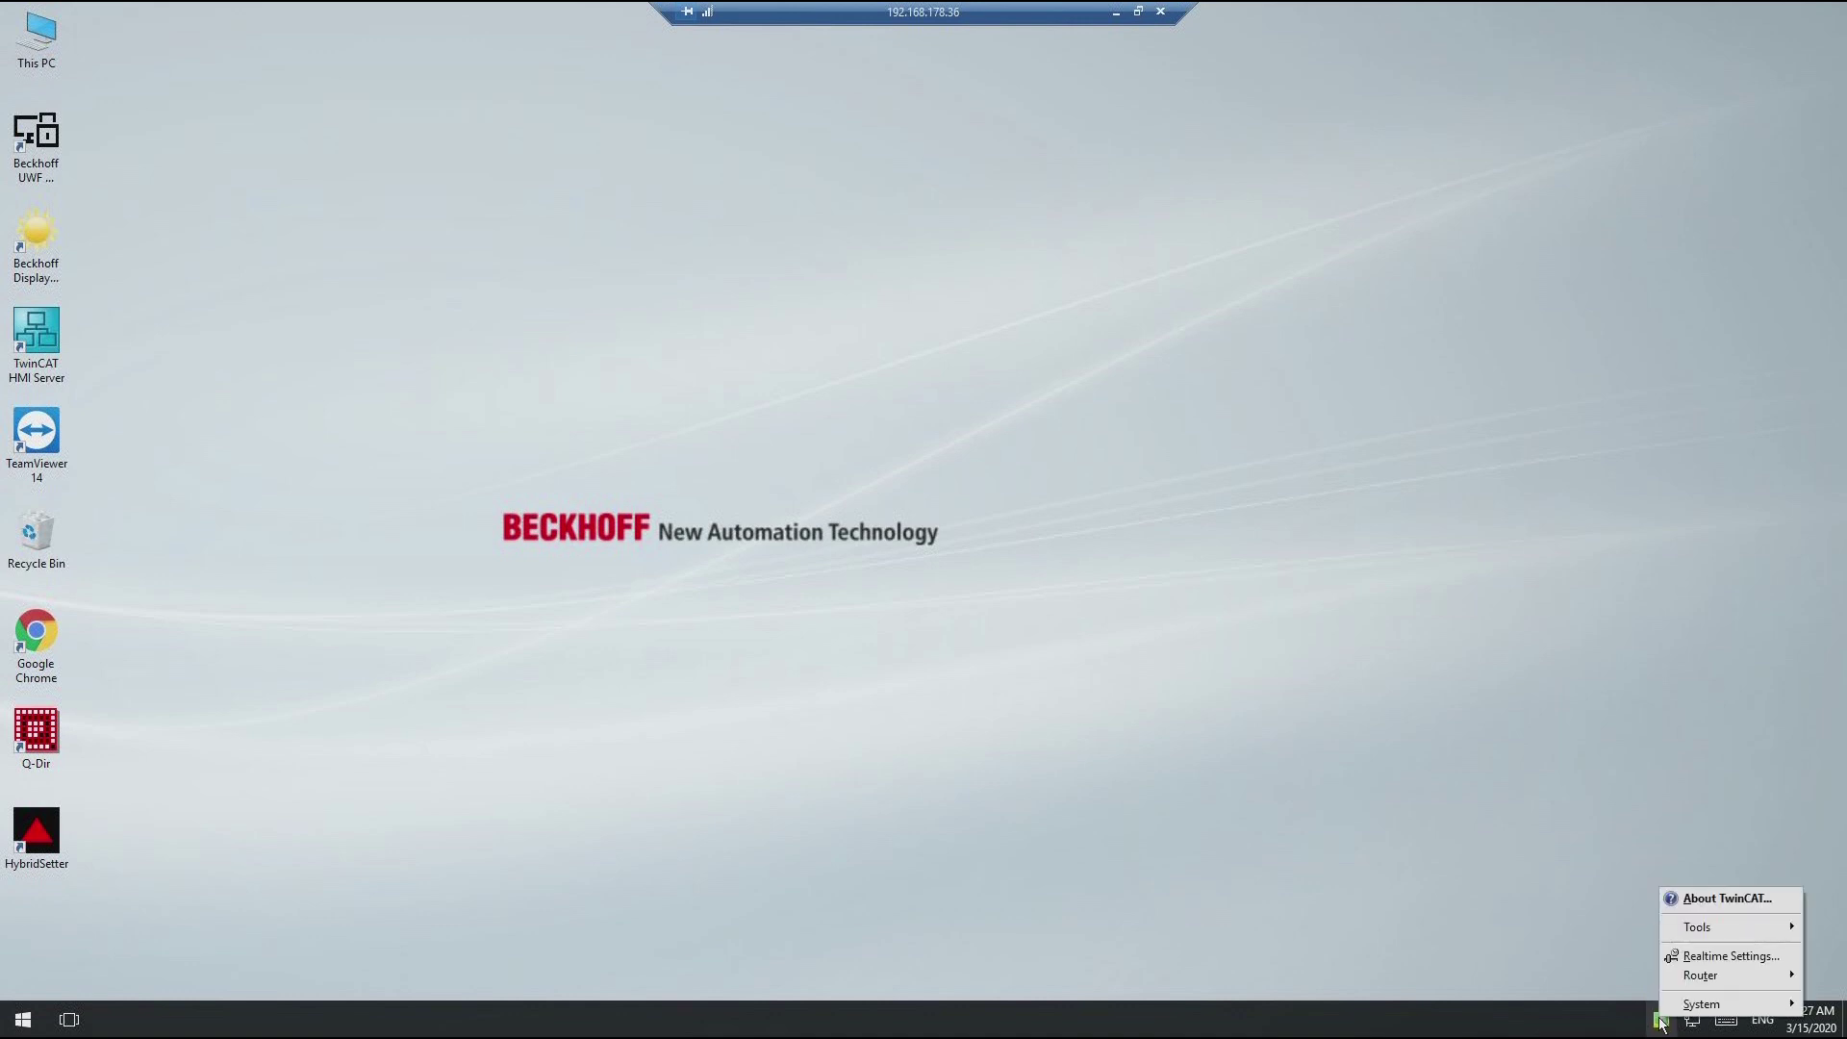
mouse_move(1687, 1010)
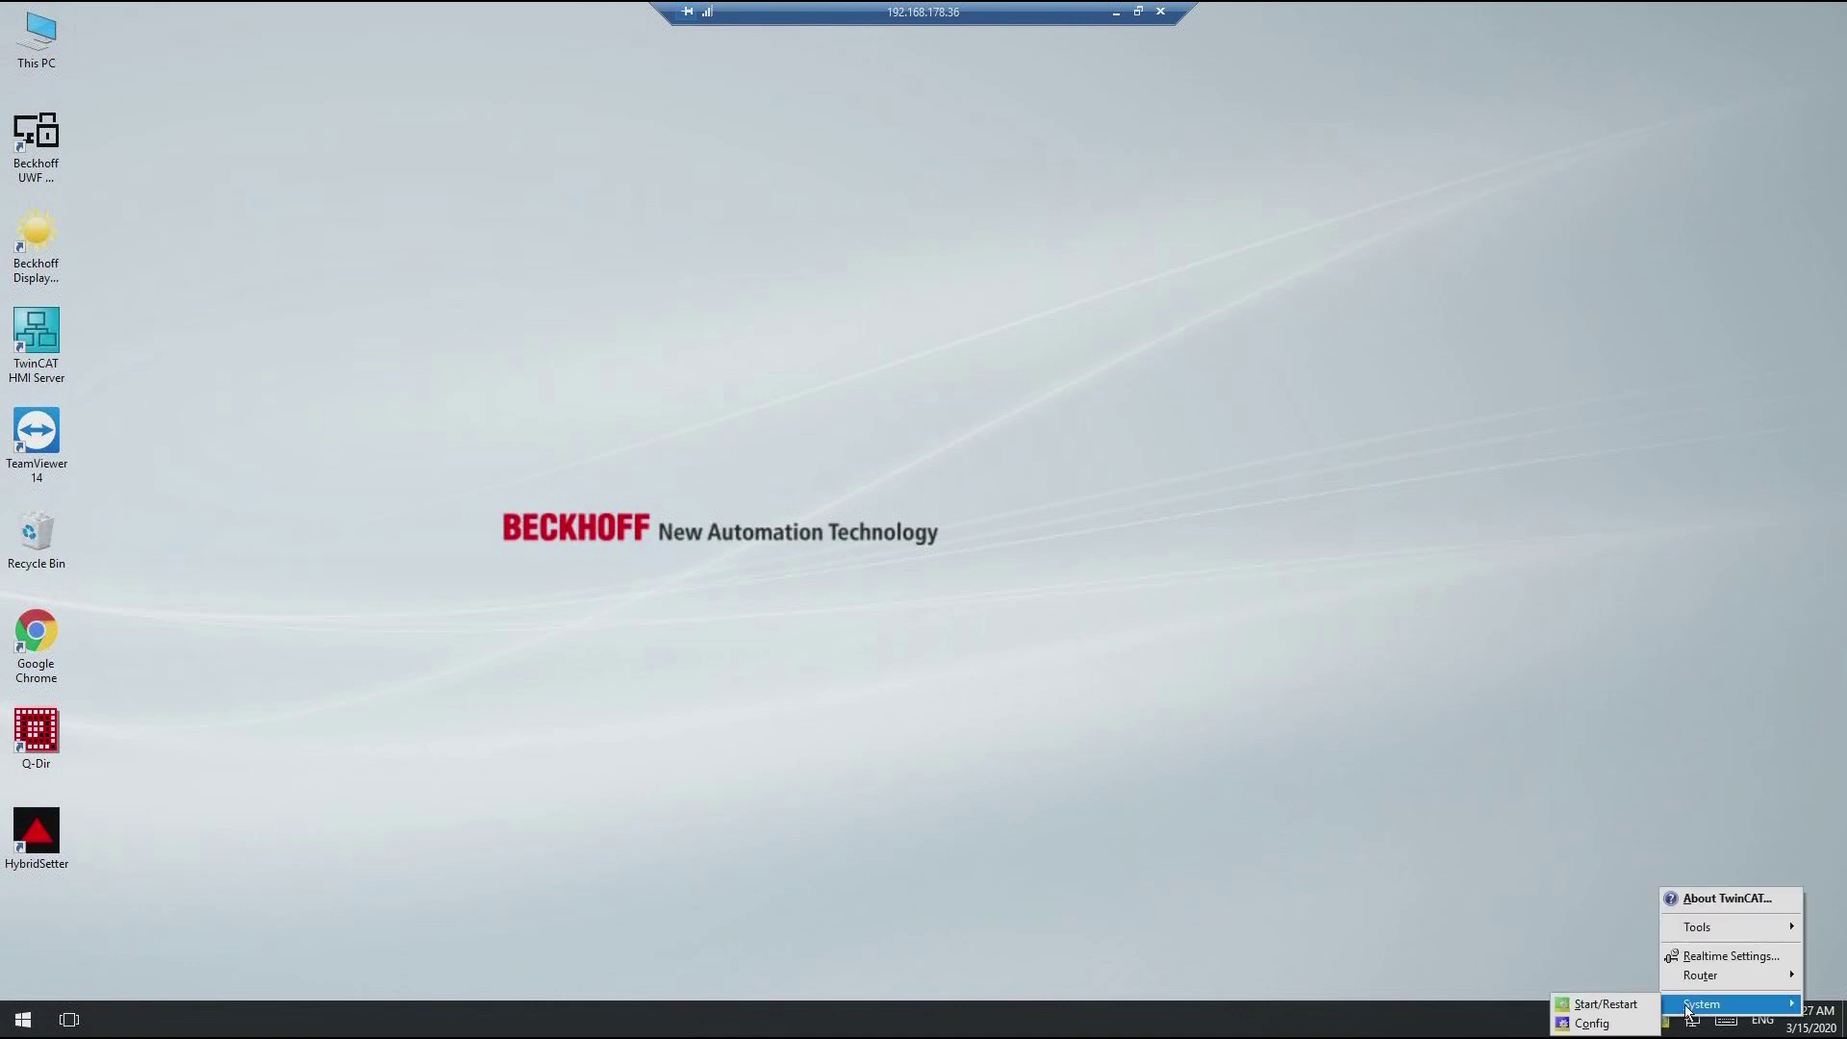
left_click(1722, 899)
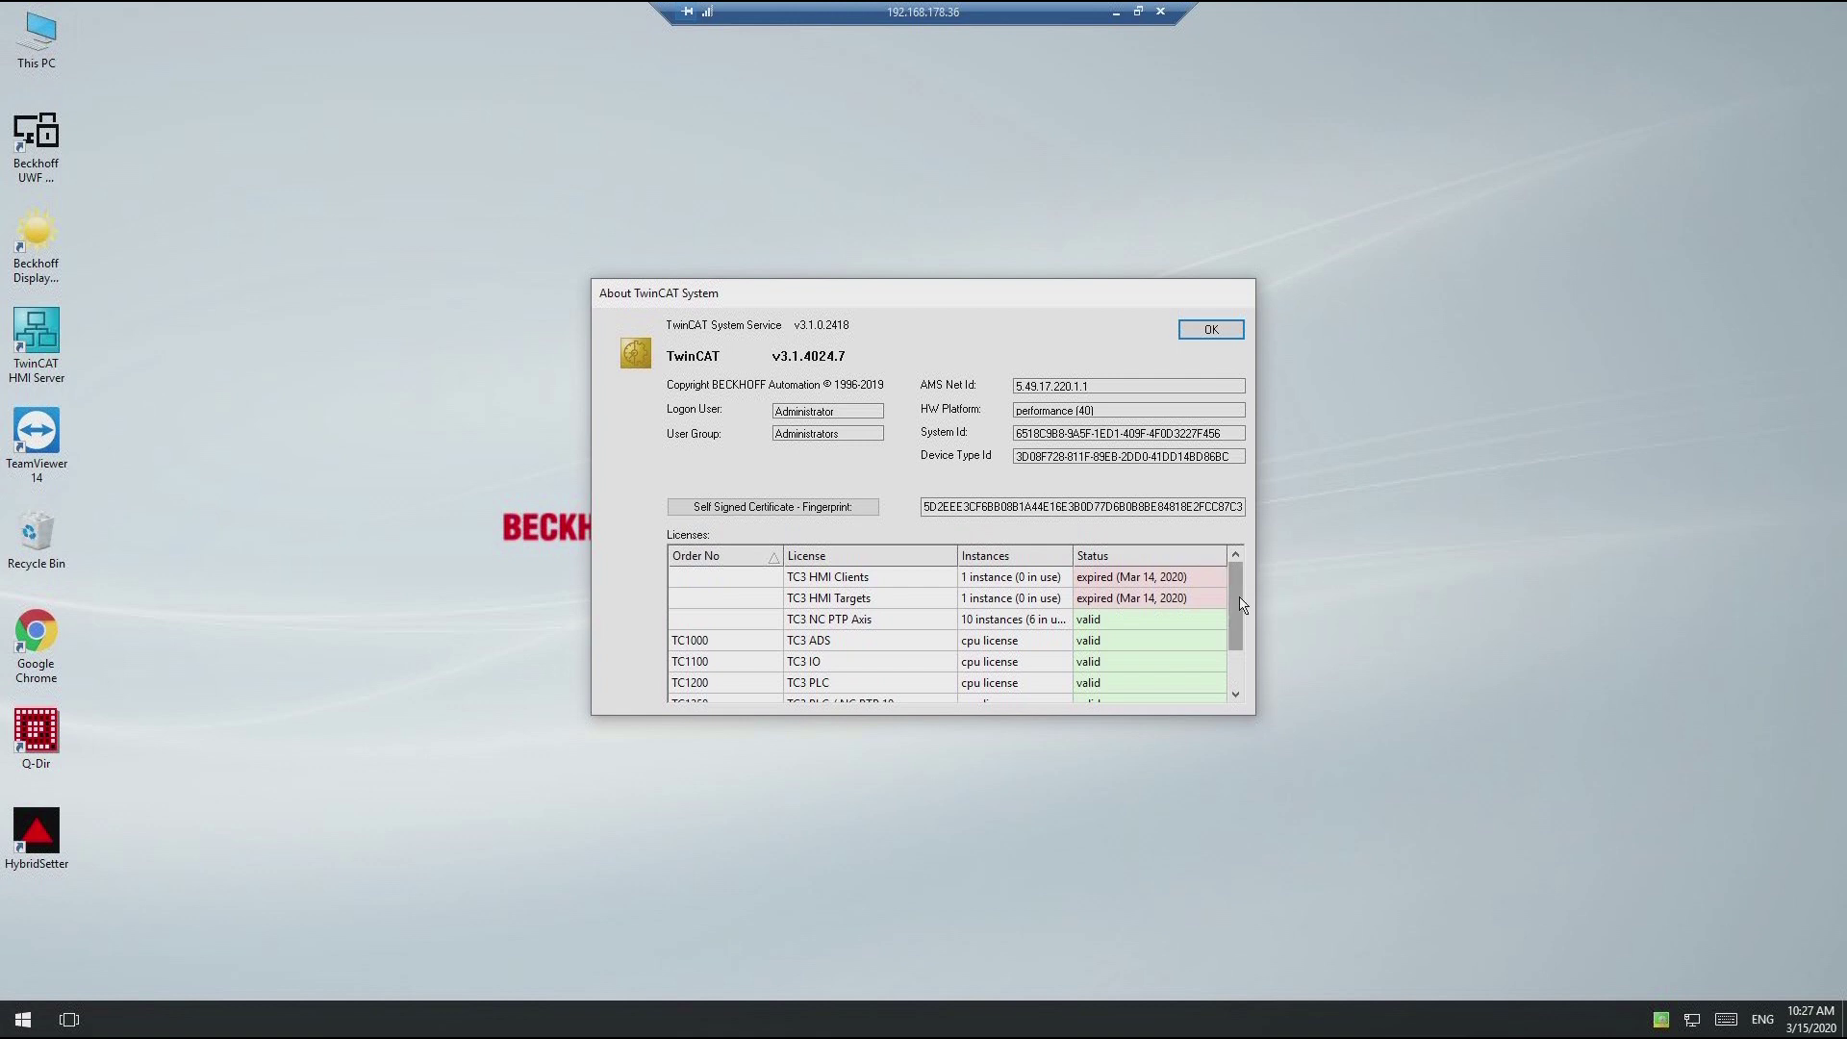
left_click_drag(1241, 599, 1248, 642)
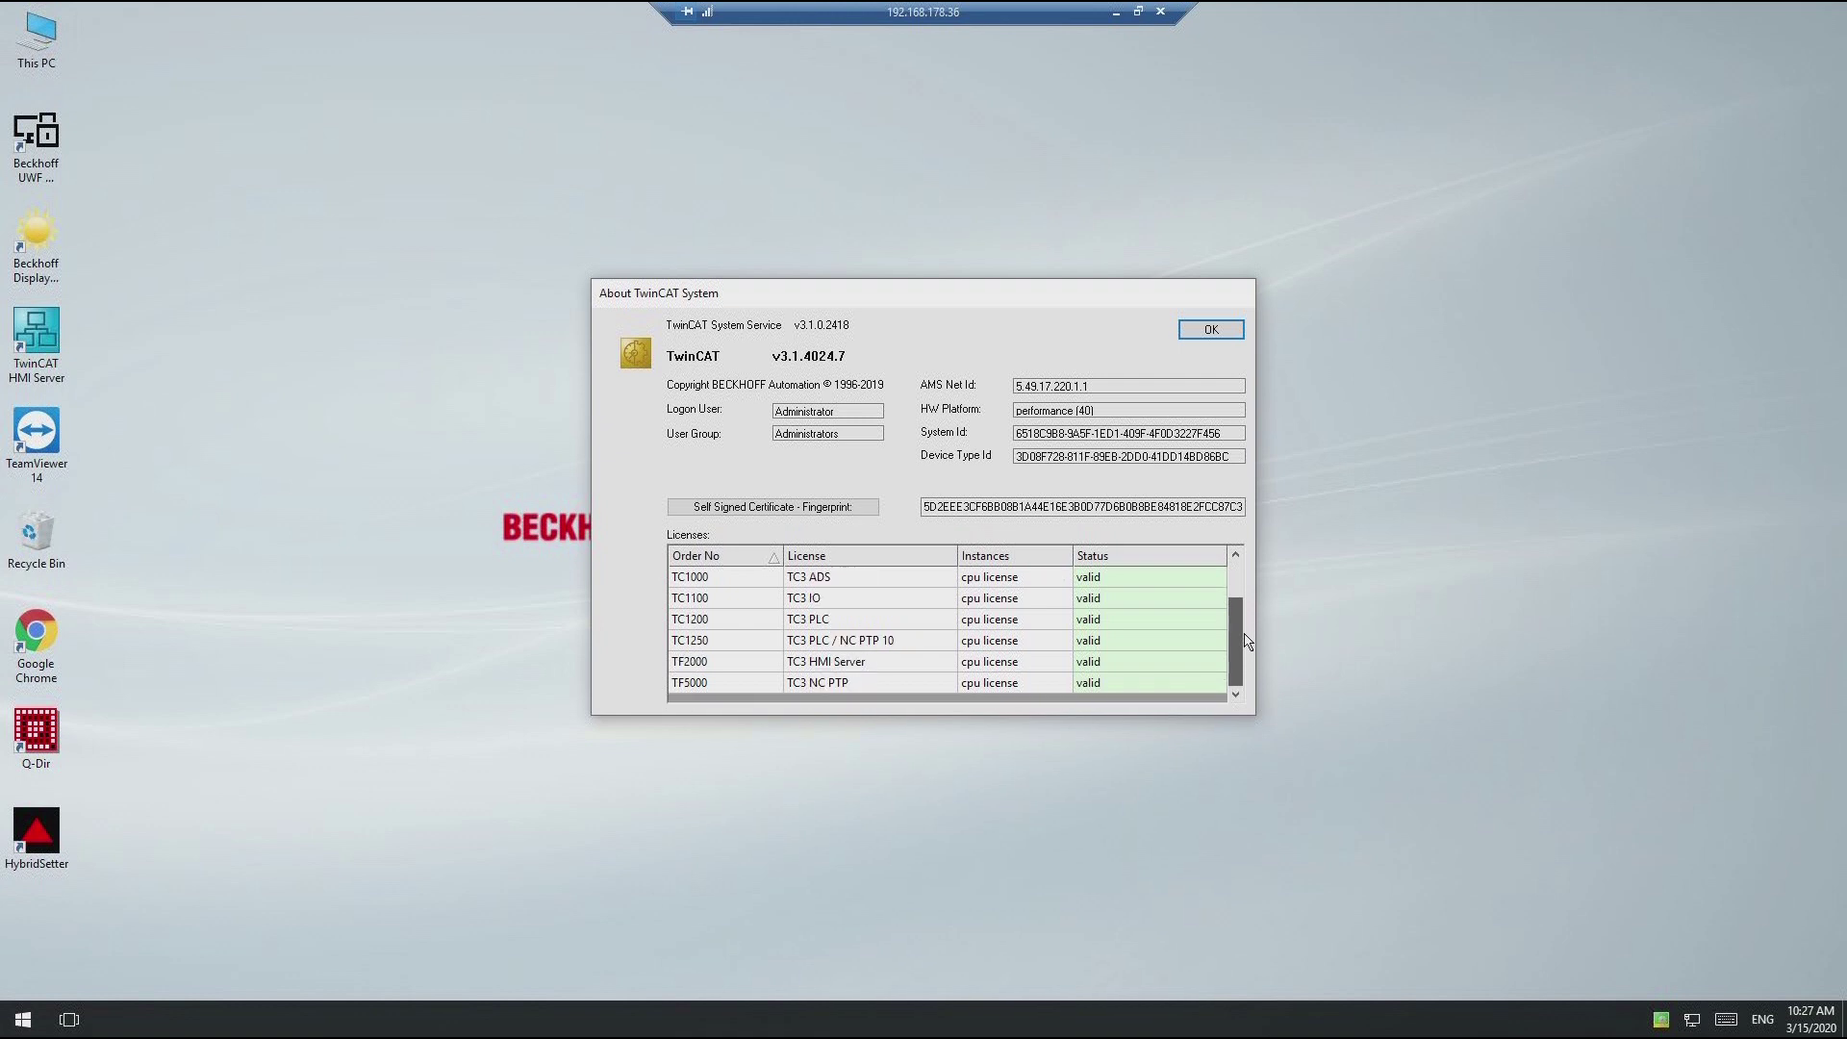
left_click(724, 662)
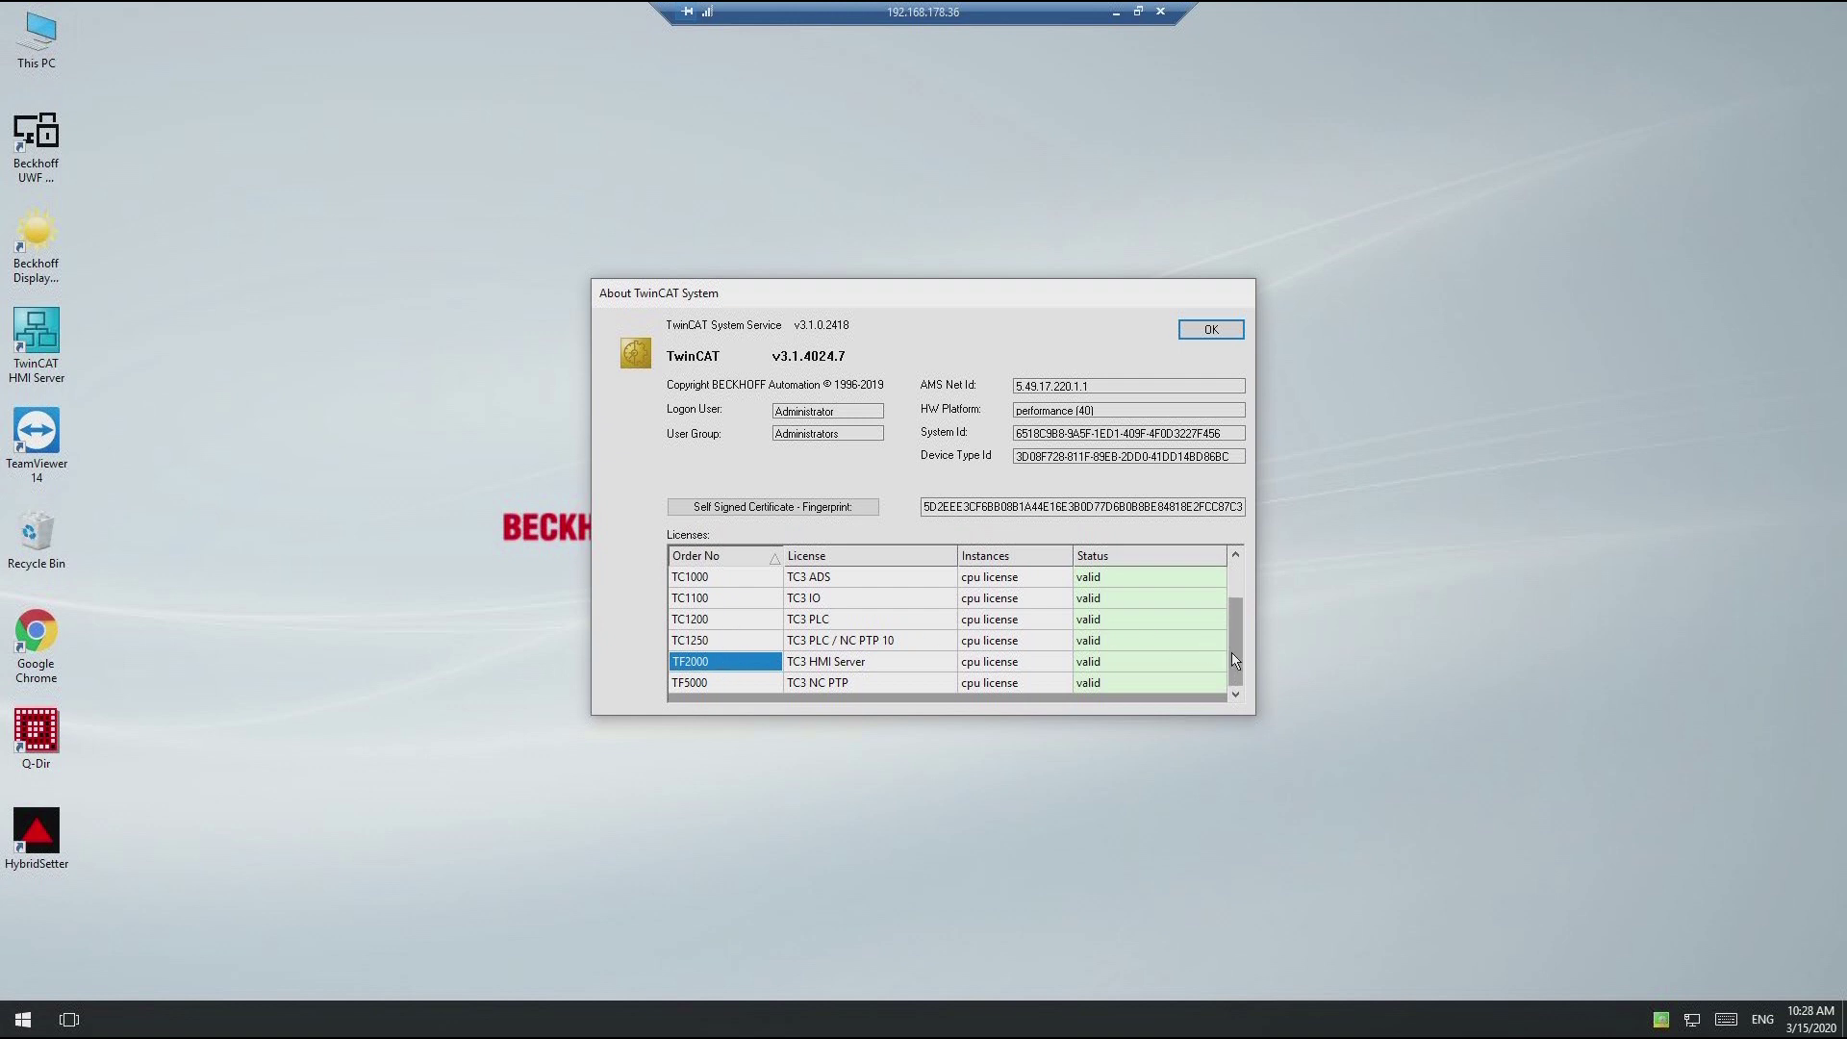
left_click_drag(1234, 644, 1228, 624)
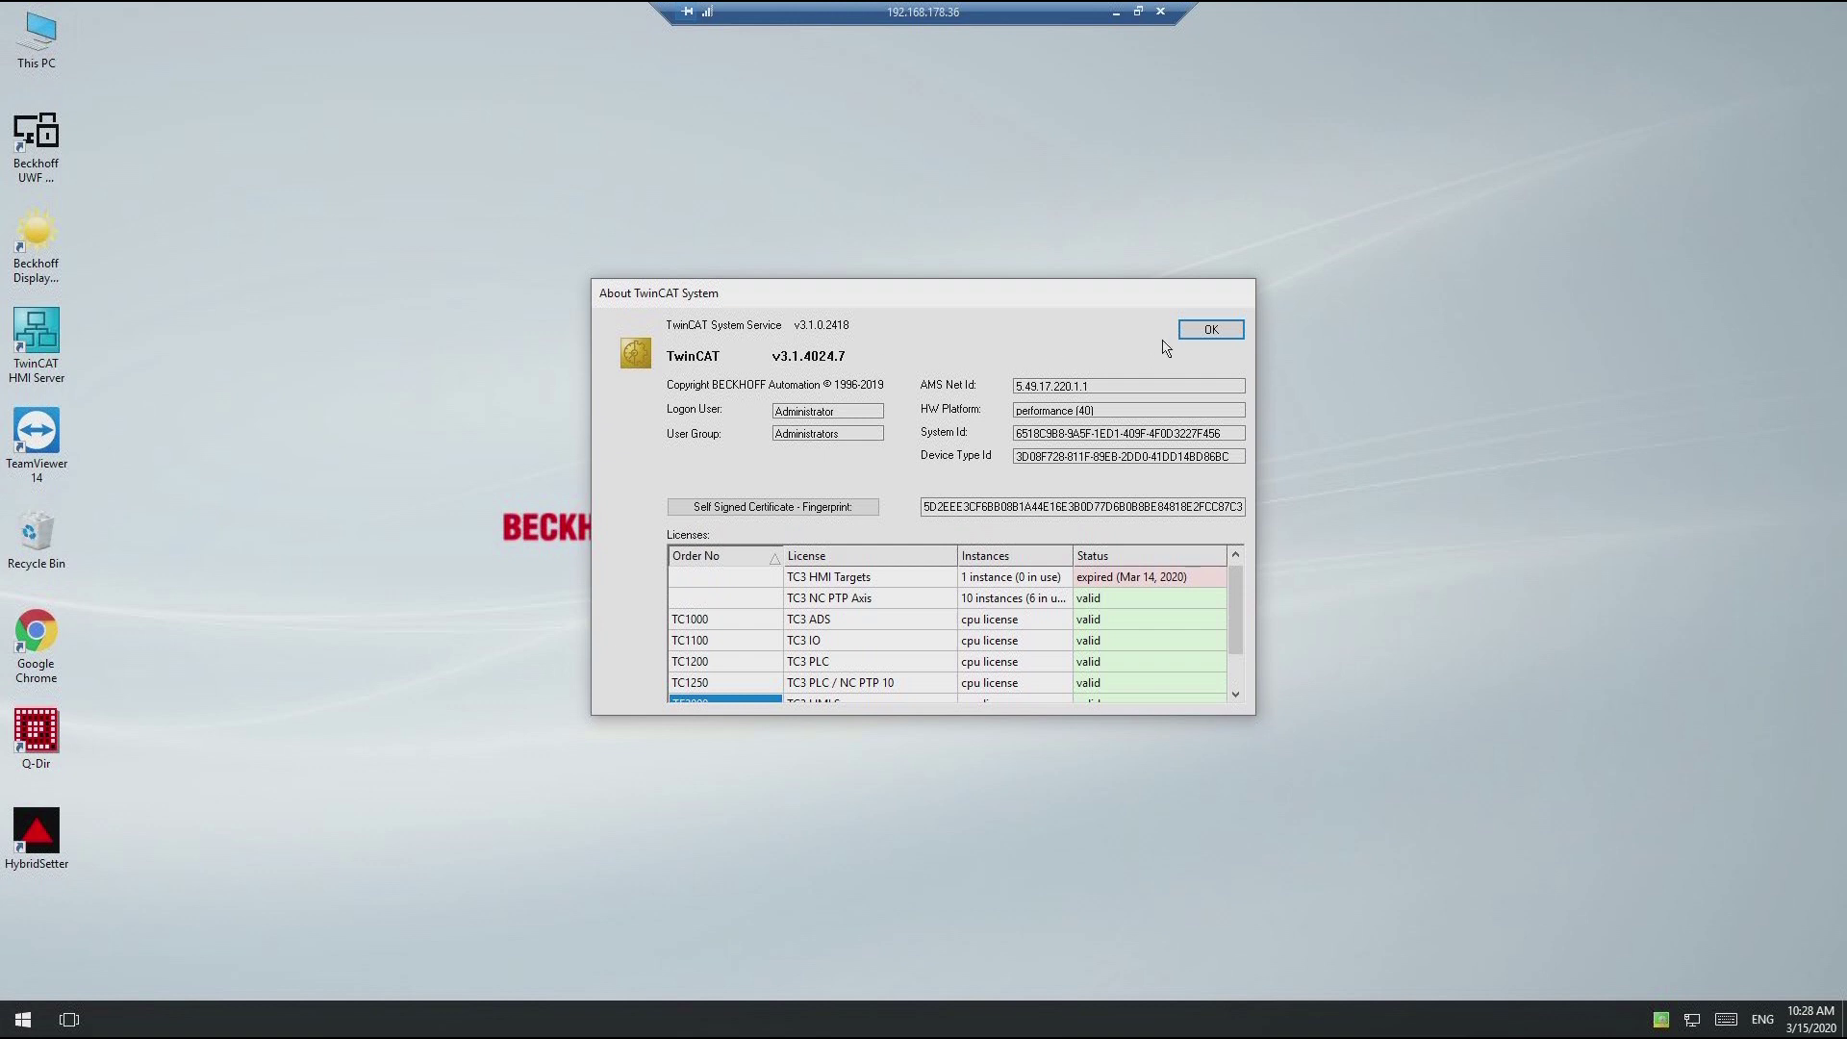
left_click(1203, 330)
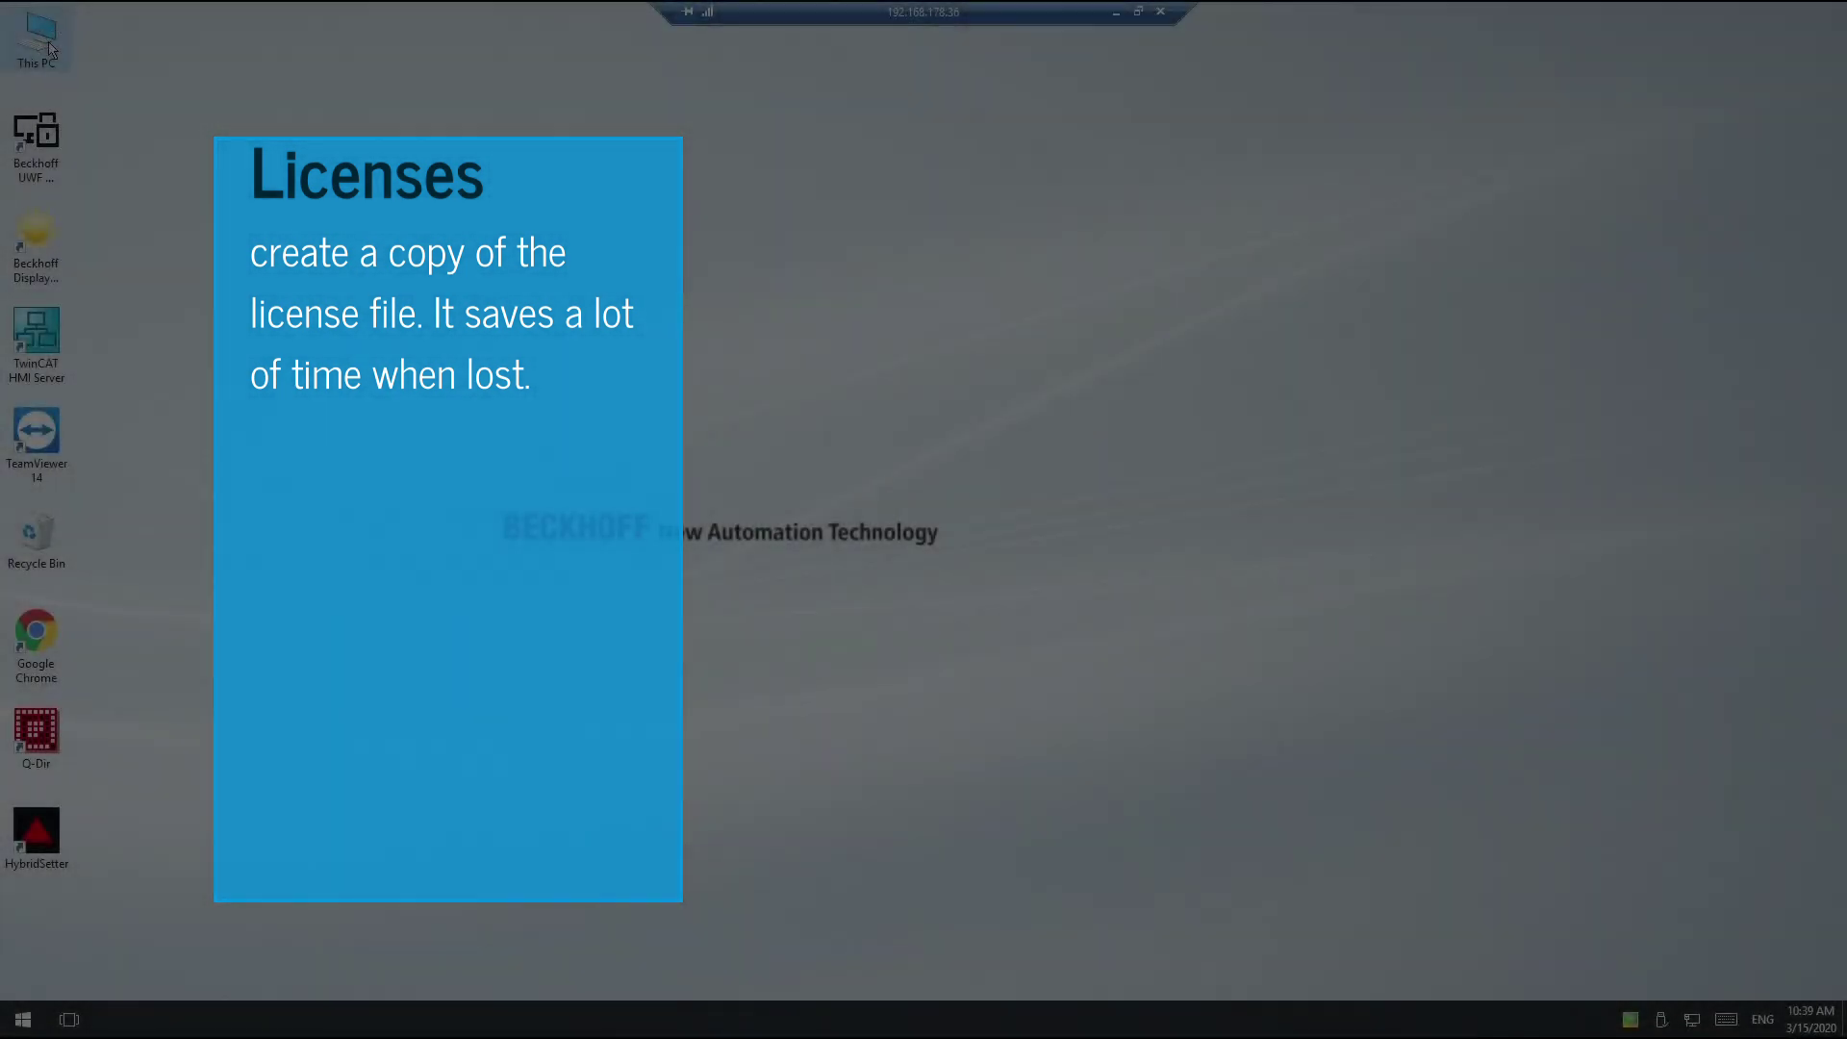
Step: Browse to C:\TwinCAT\3.1\Target, check the License folder, and copy it
double_click(50, 48)
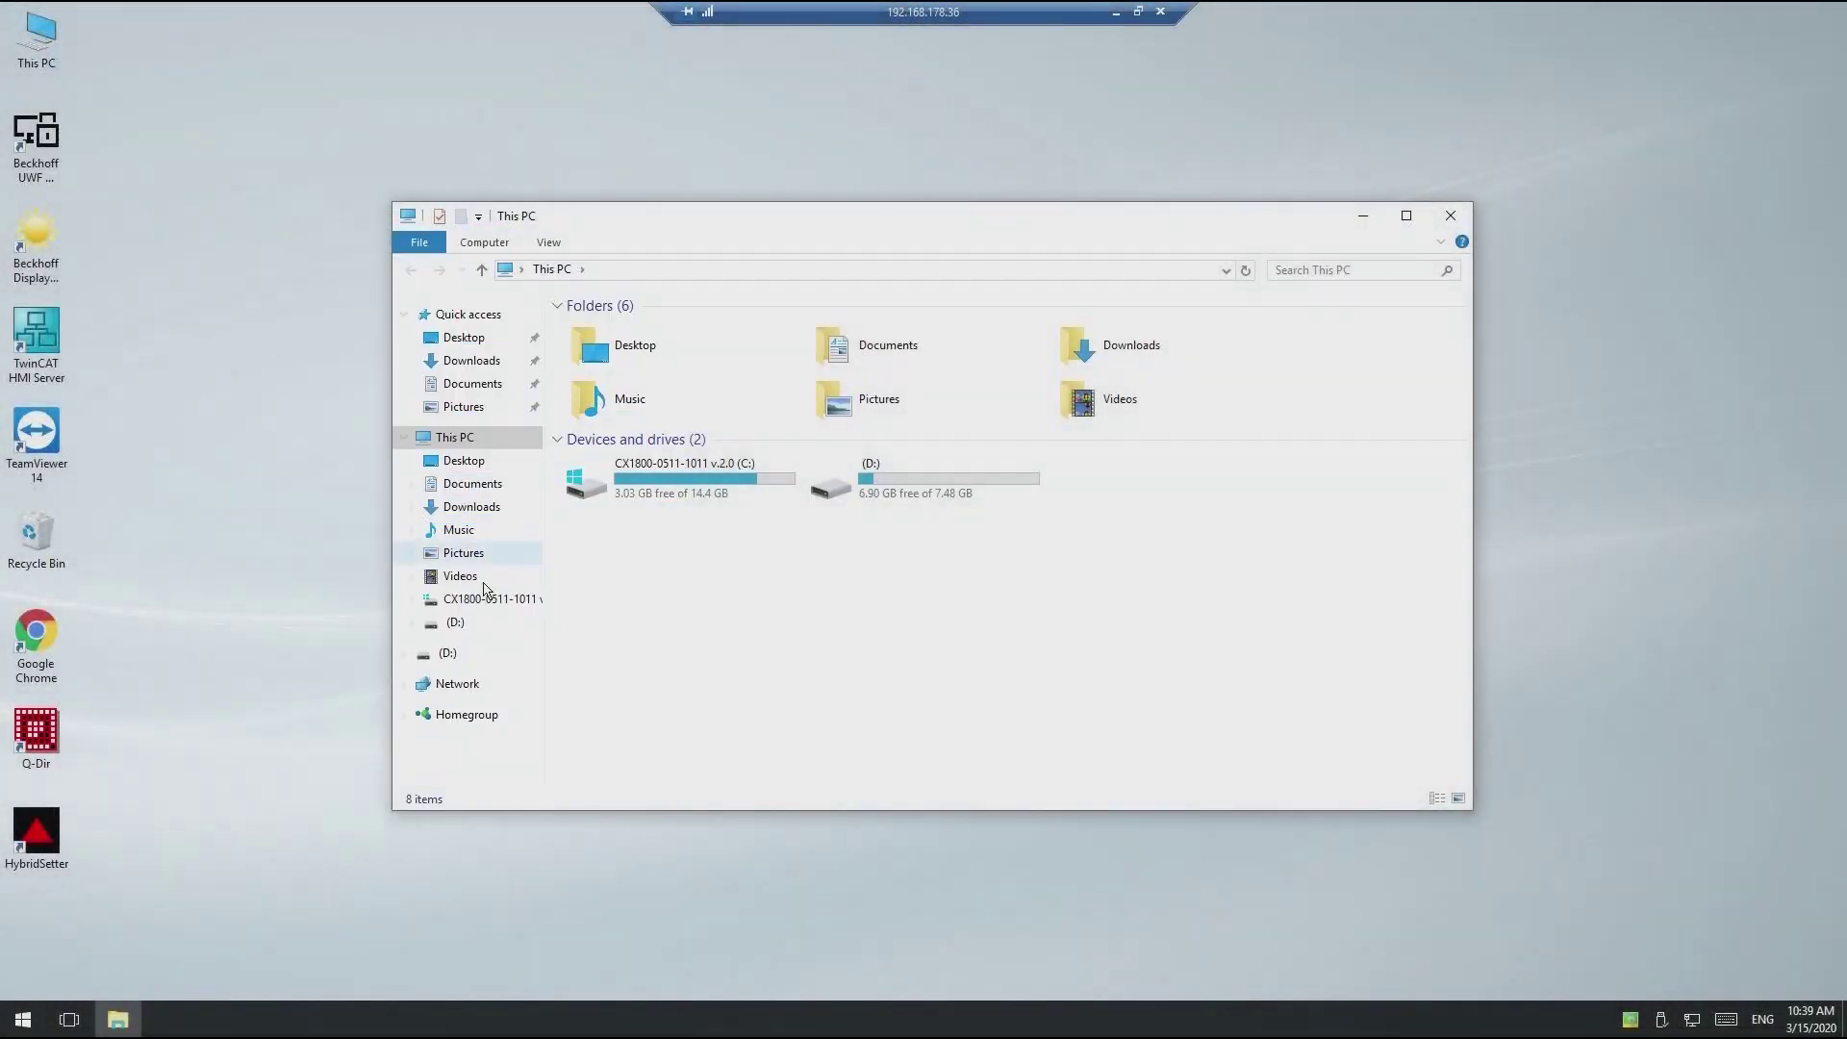
double_click(713, 478)
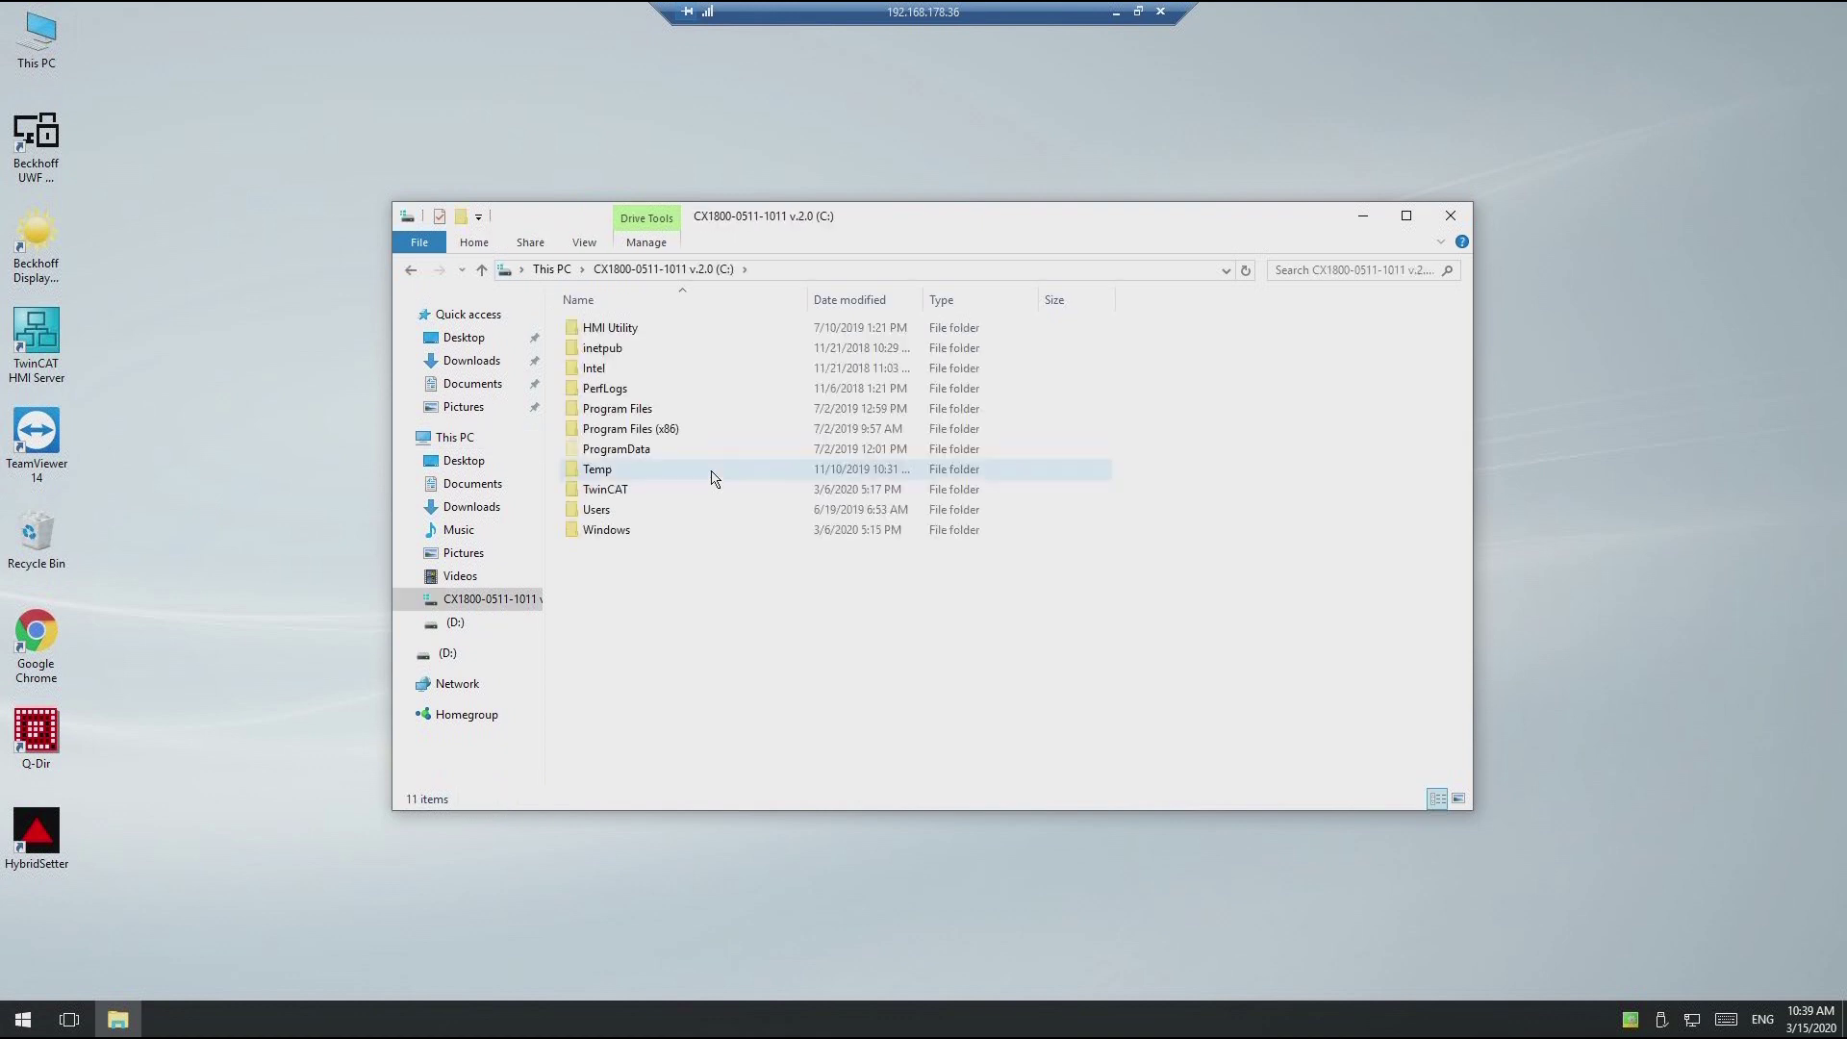
left_click(724, 492)
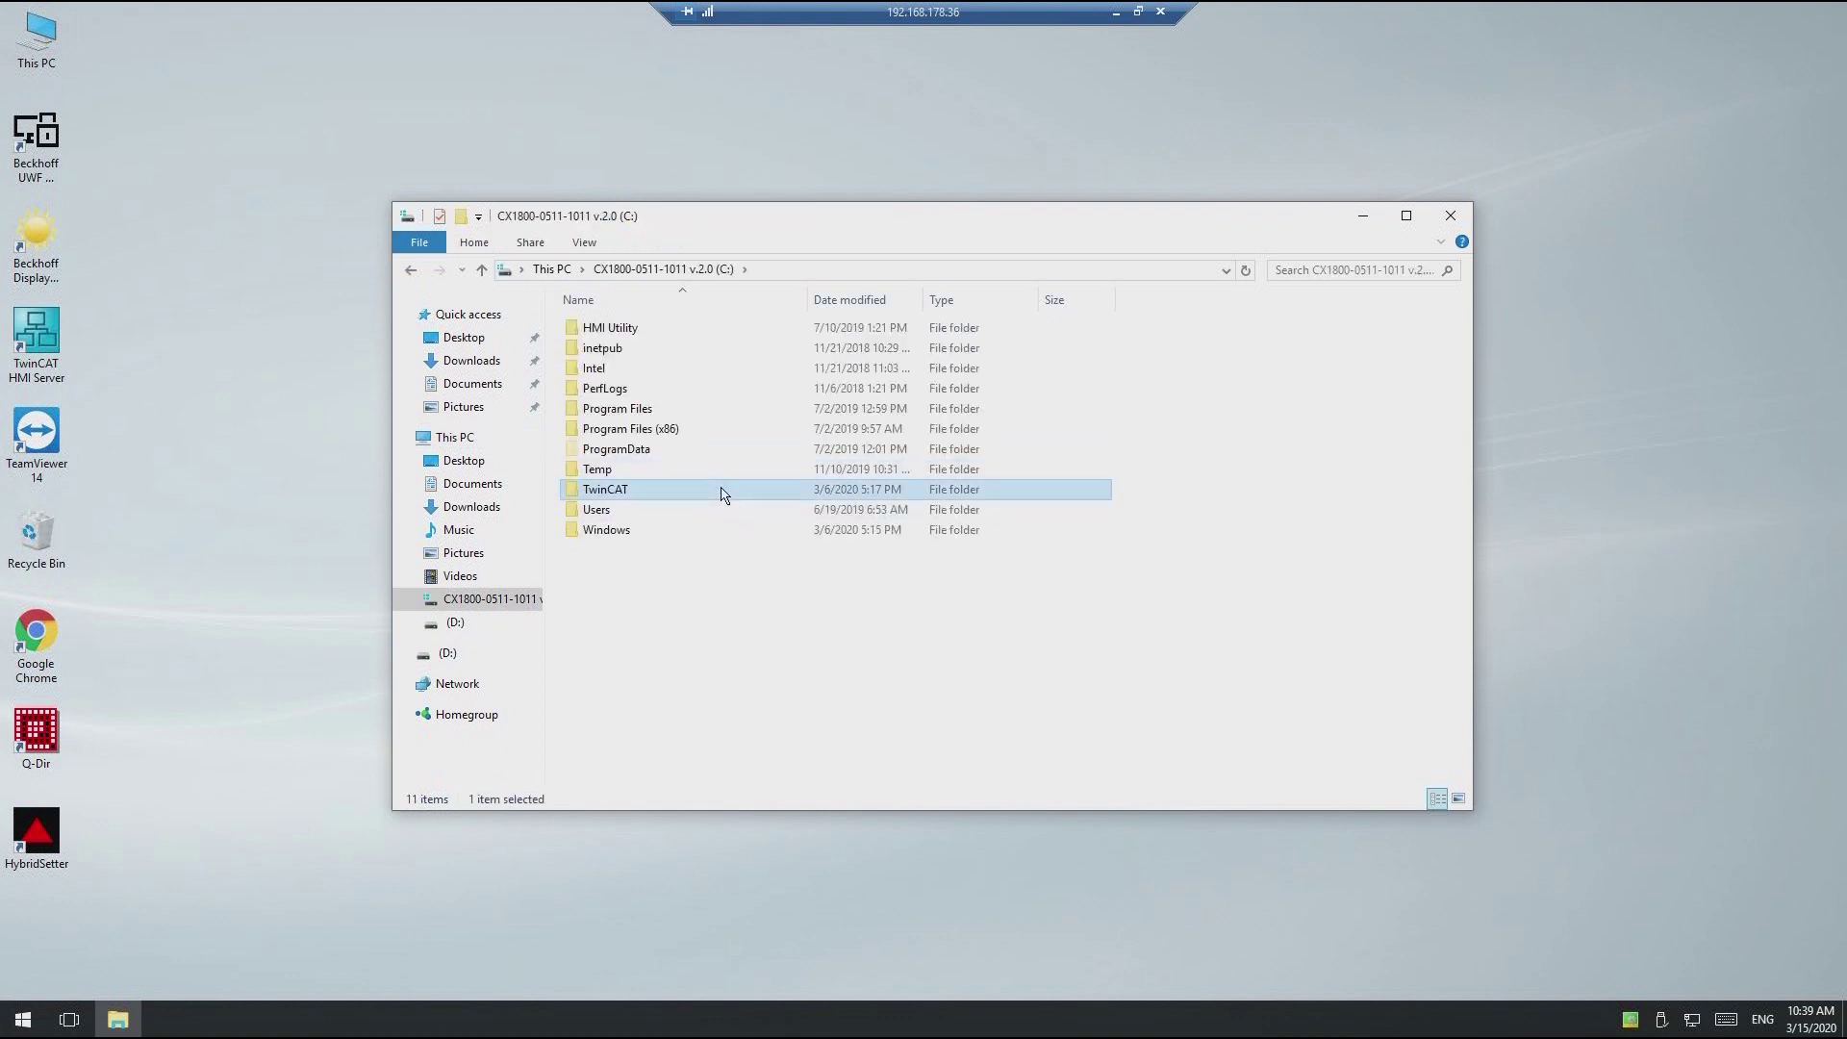
double_click(724, 492)
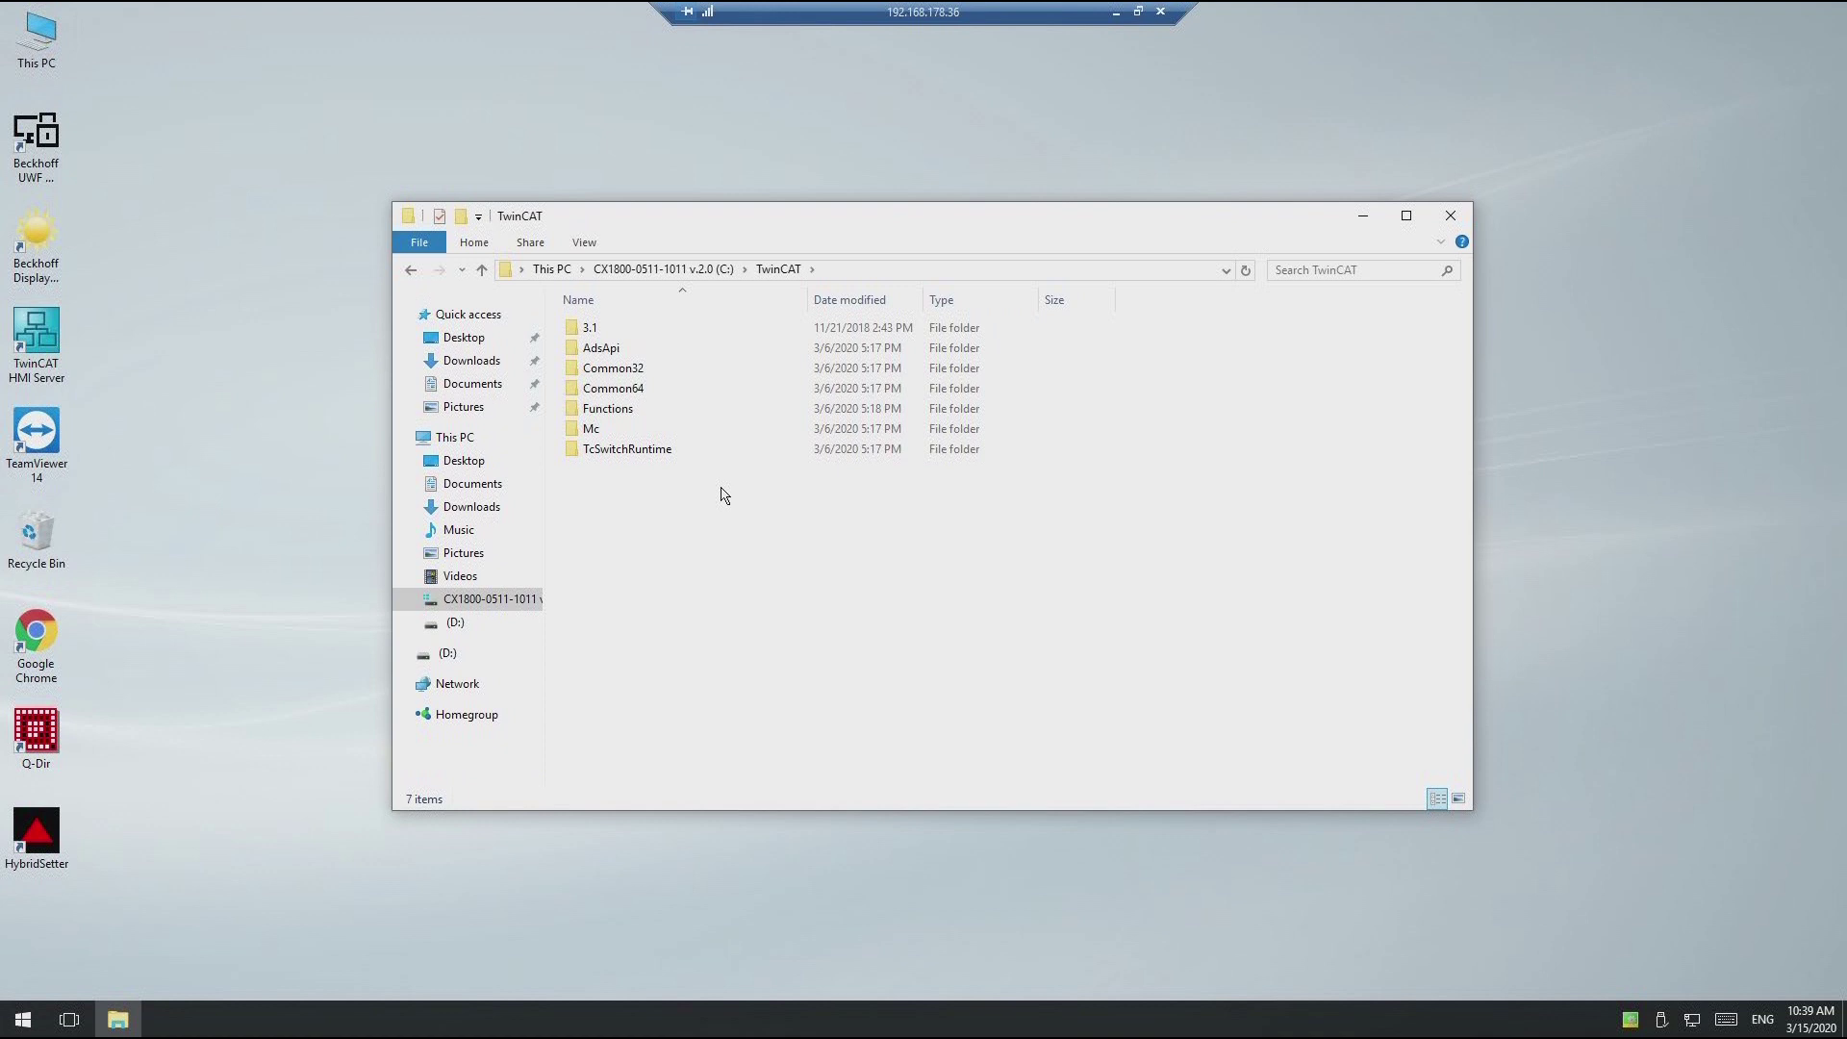
double_click(644, 335)
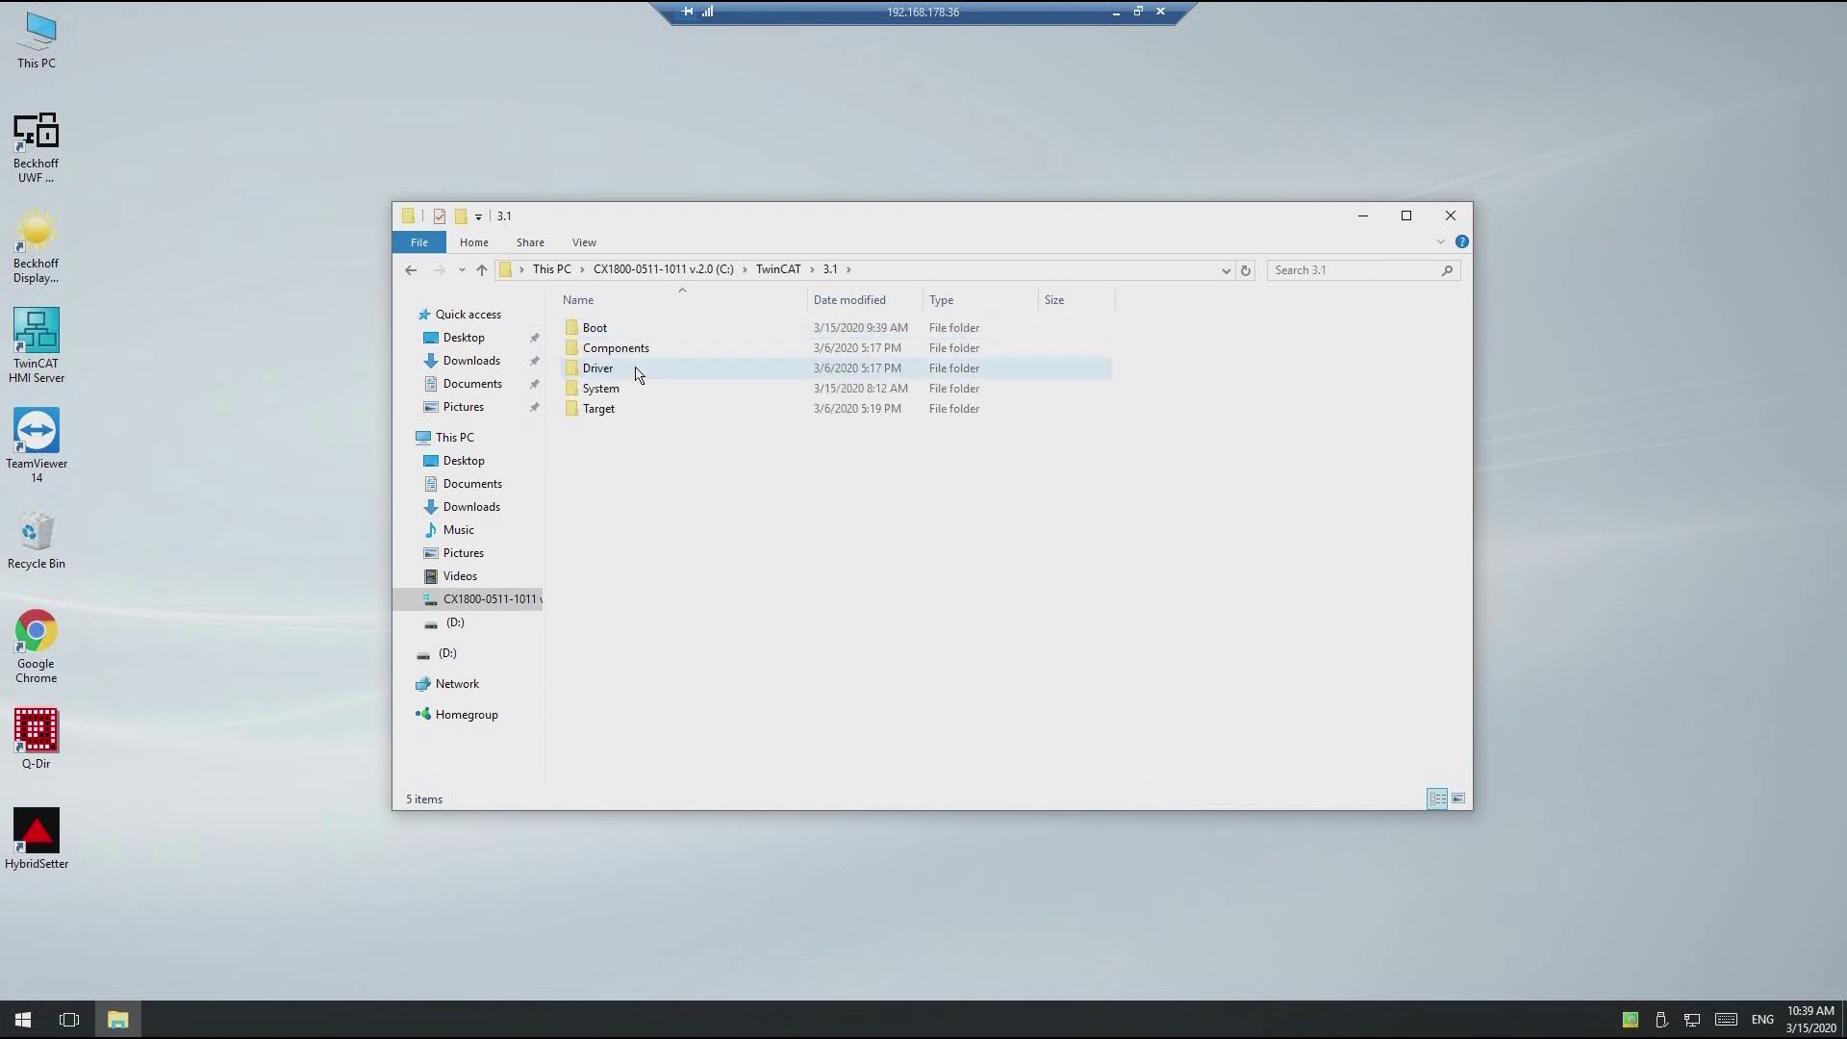
double_click(635, 412)
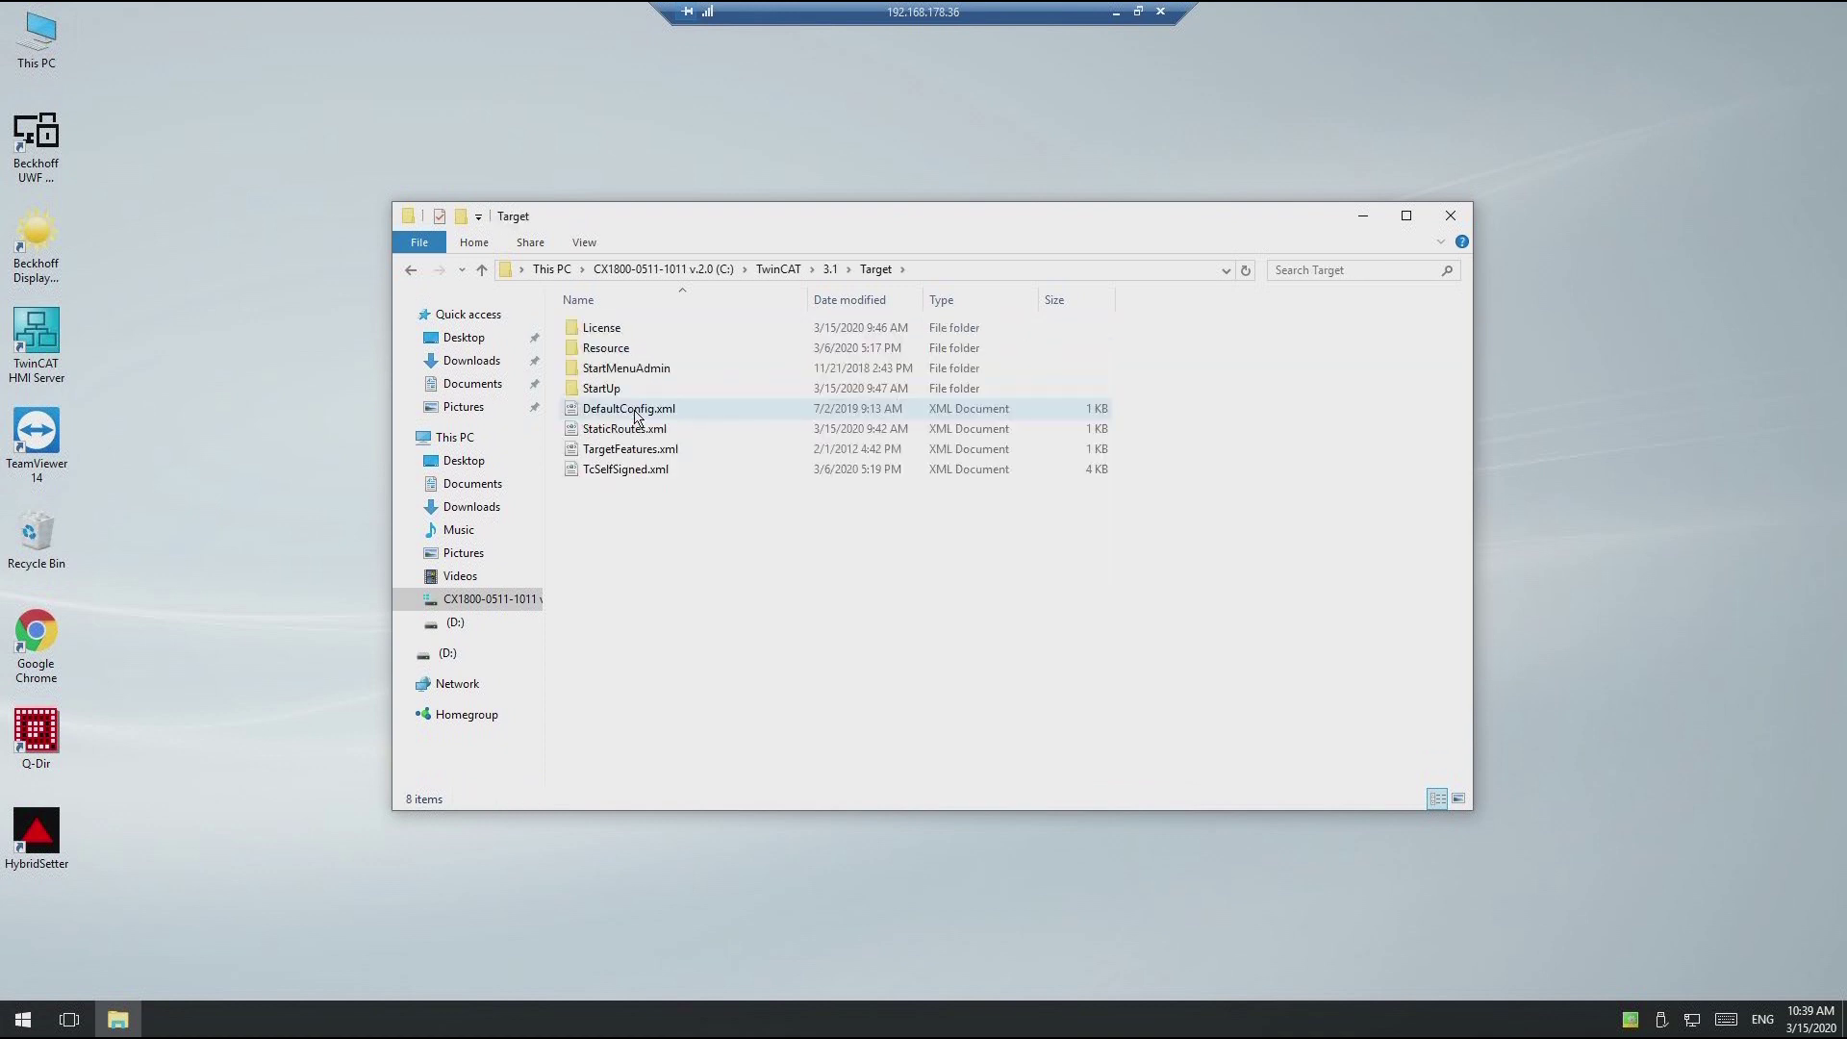
double_click(624, 335)
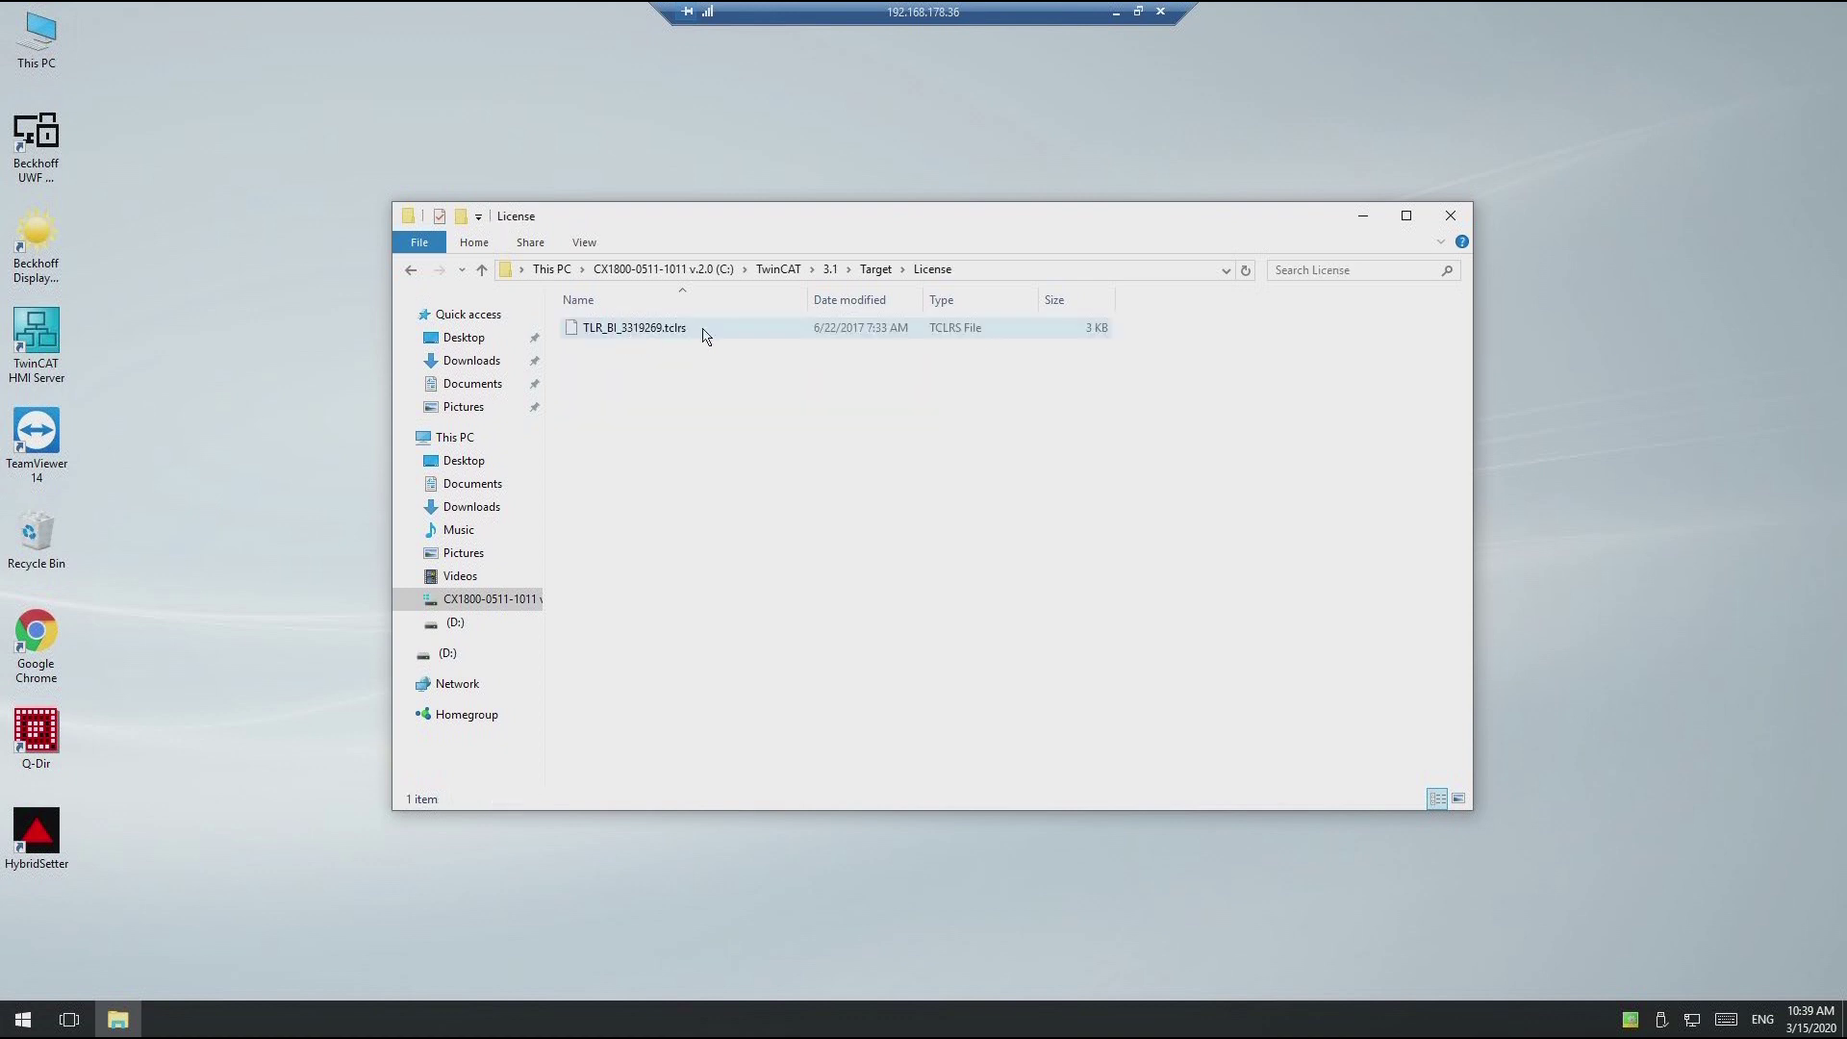
left_click(870, 273)
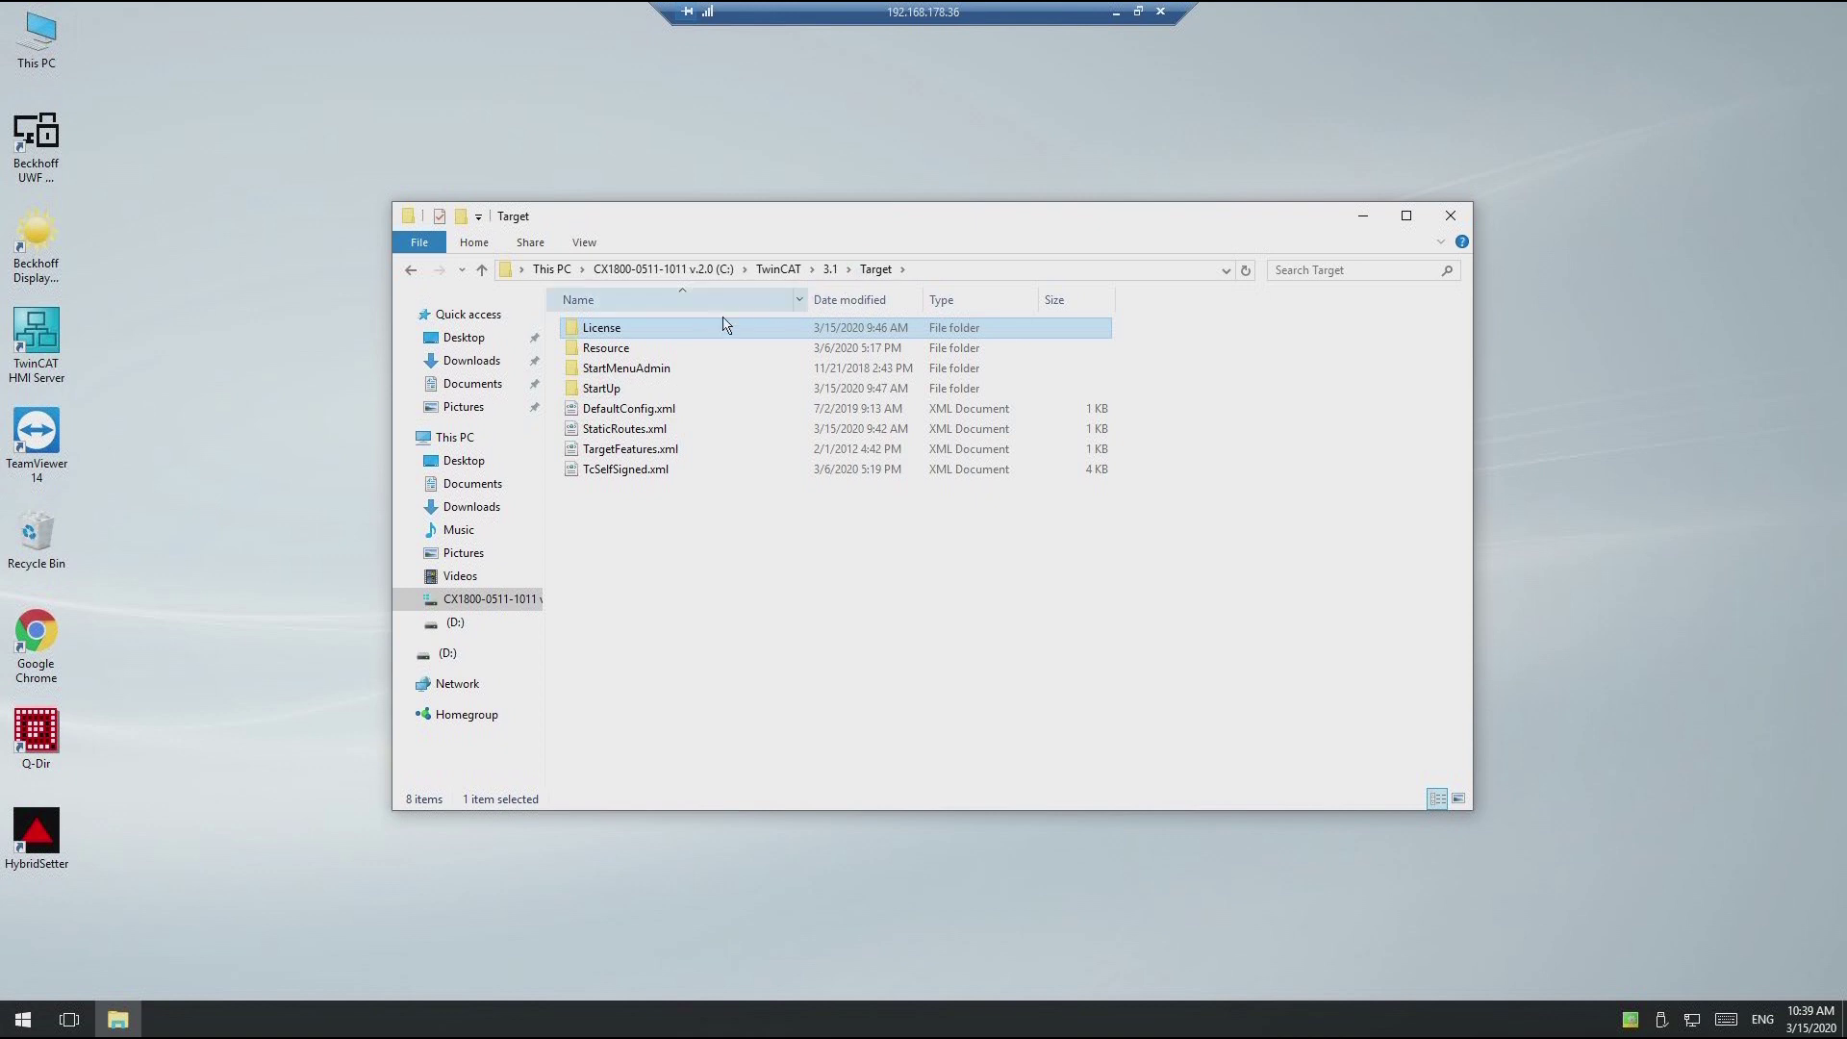
right_click(687, 332)
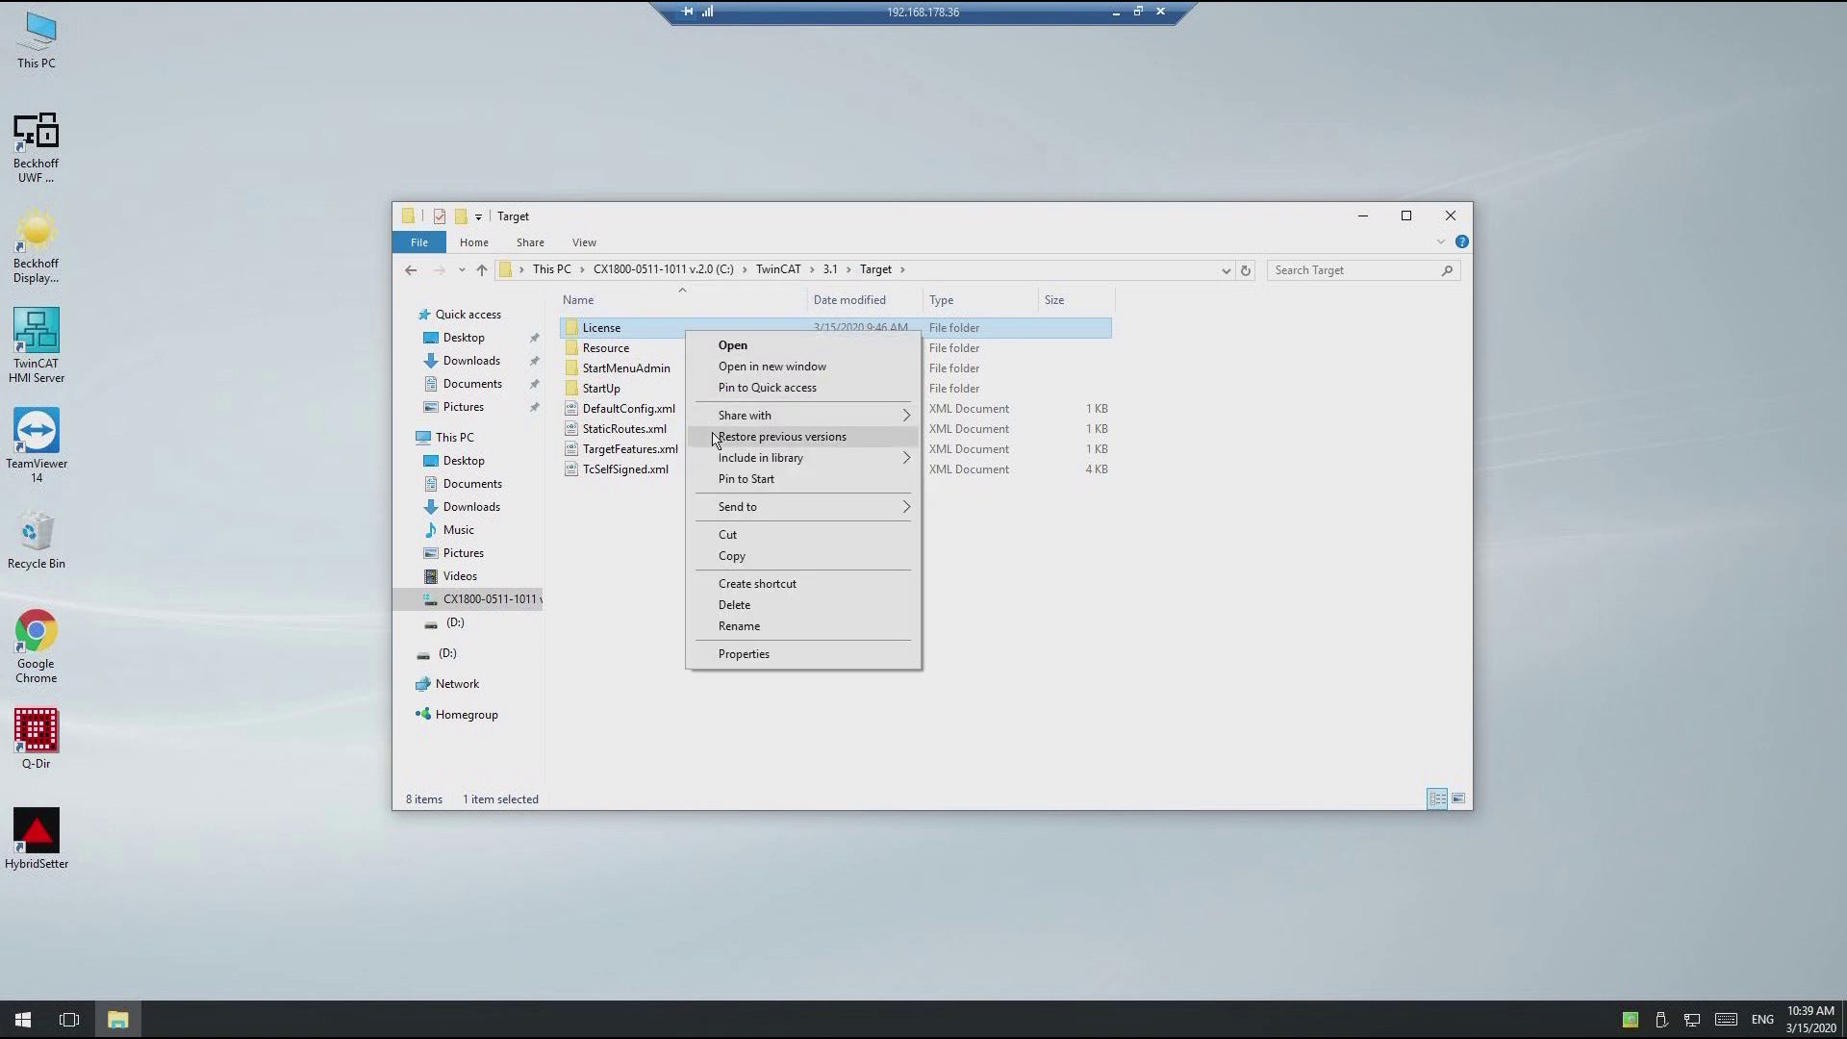
left_click(731, 556)
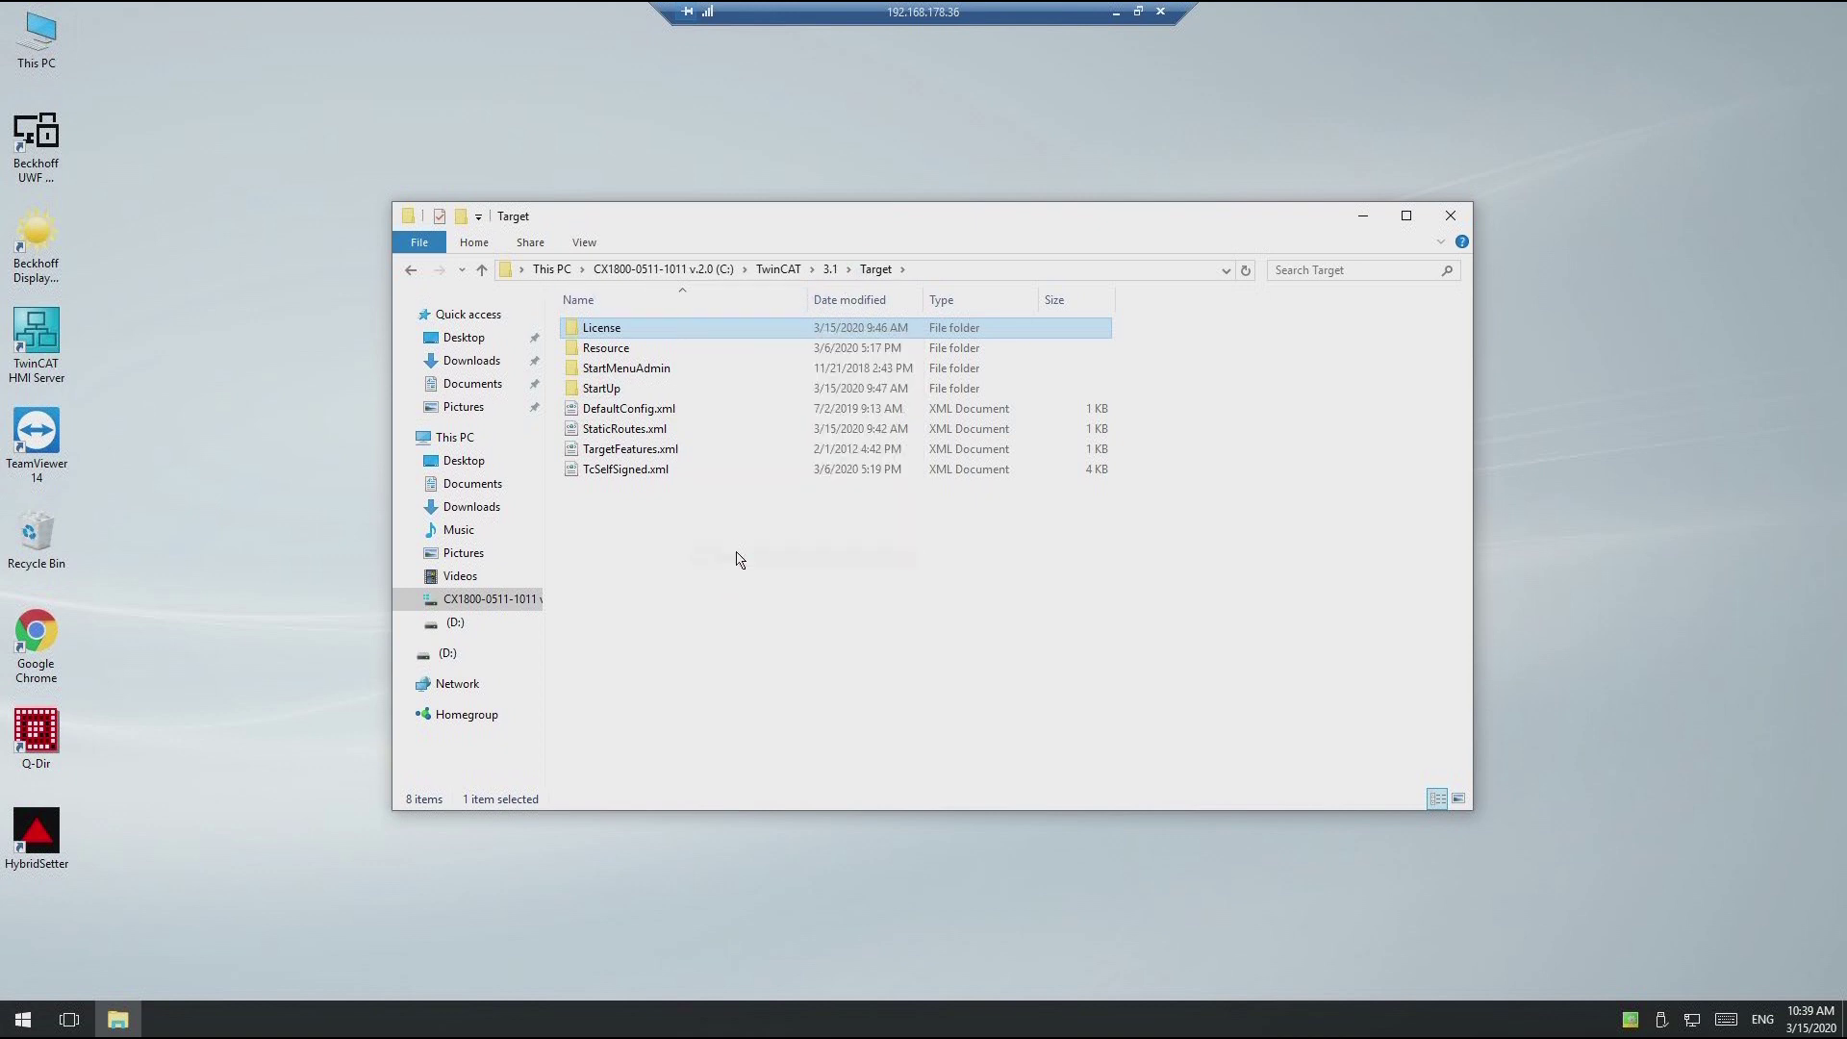
Step: Paste the License folder into D:\How do I make it work, verify its contents, and close Explorer
left_click(452, 623)
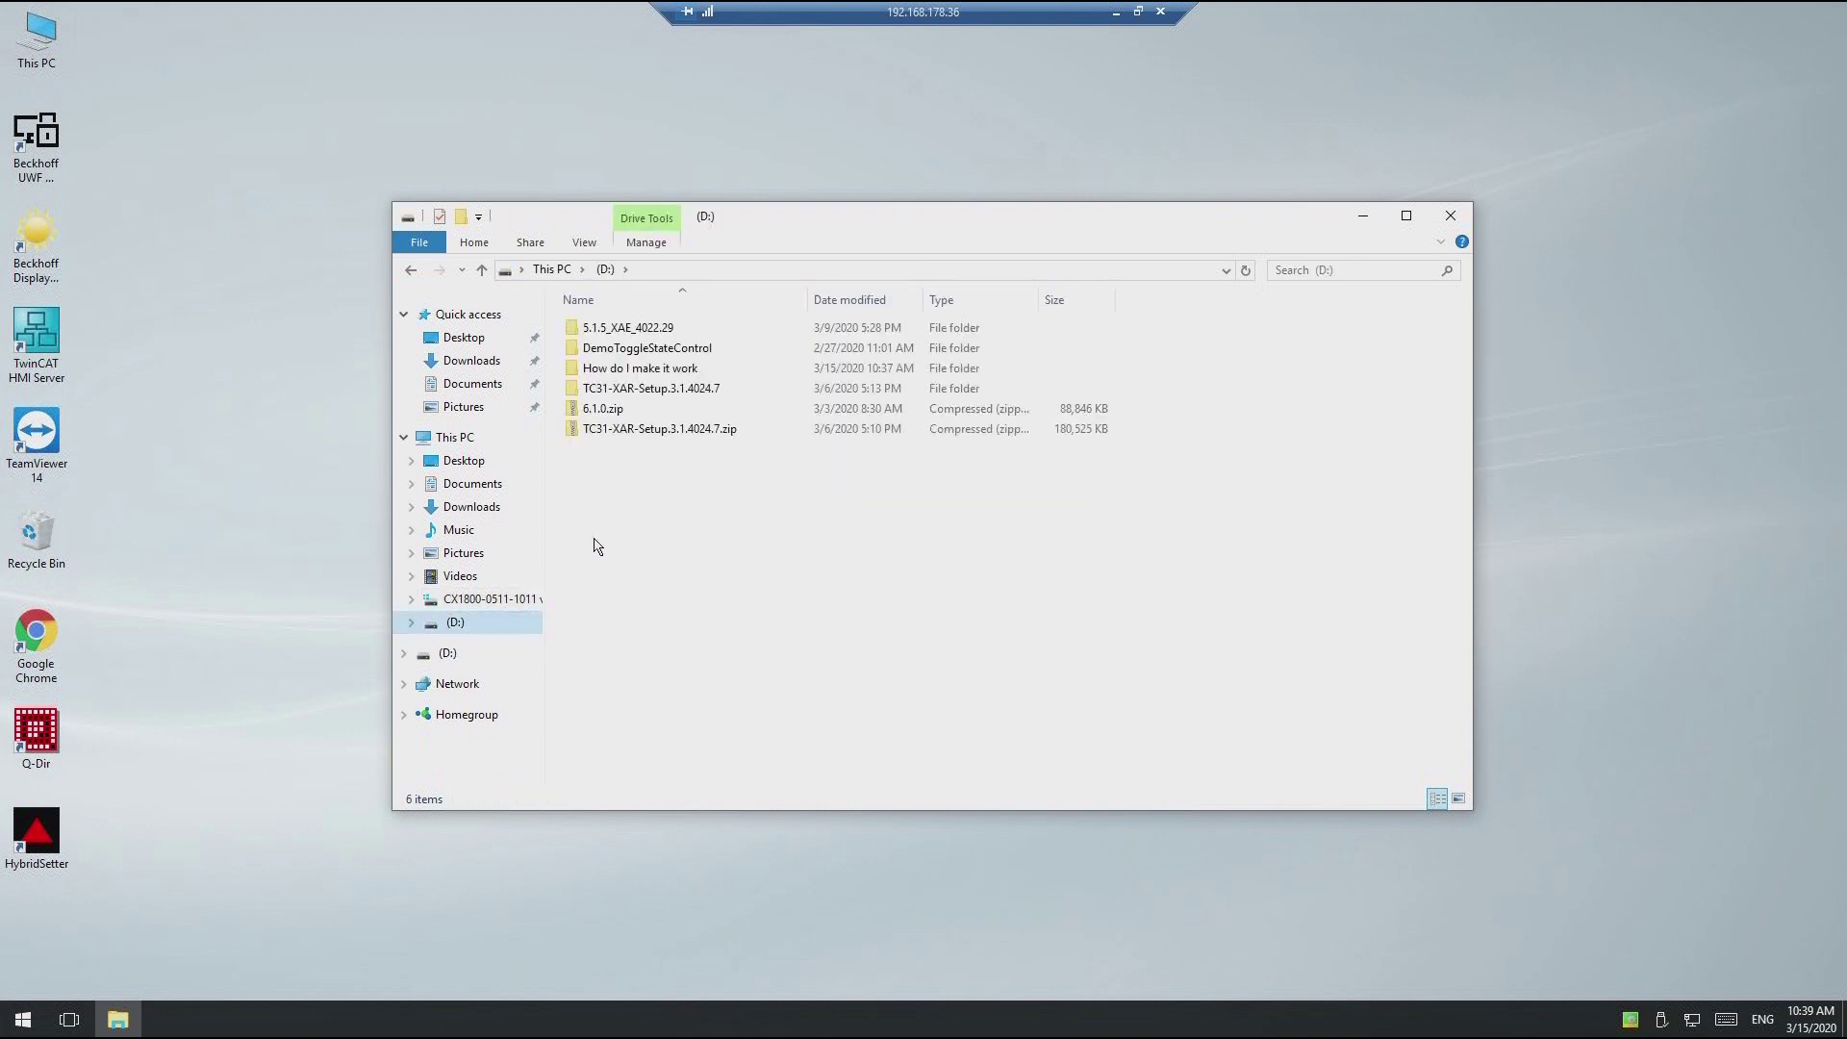
double_click(607, 368)
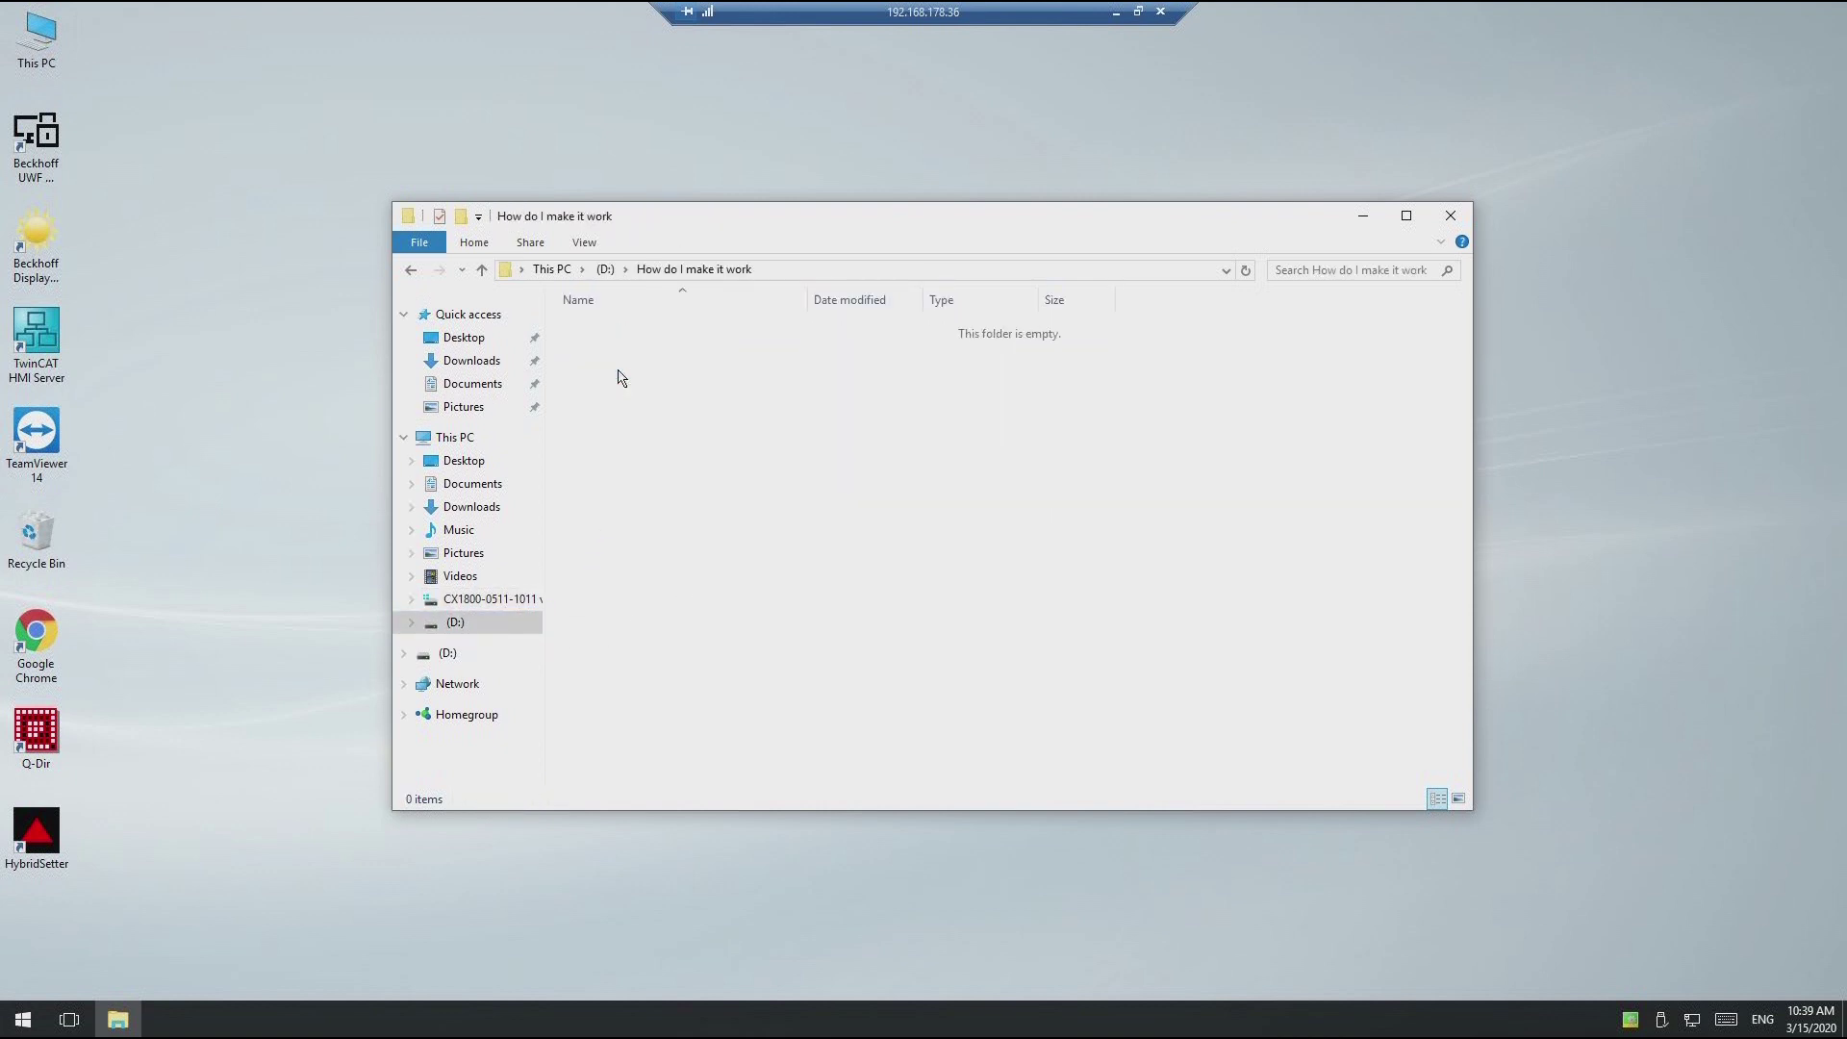
right_click(621, 397)
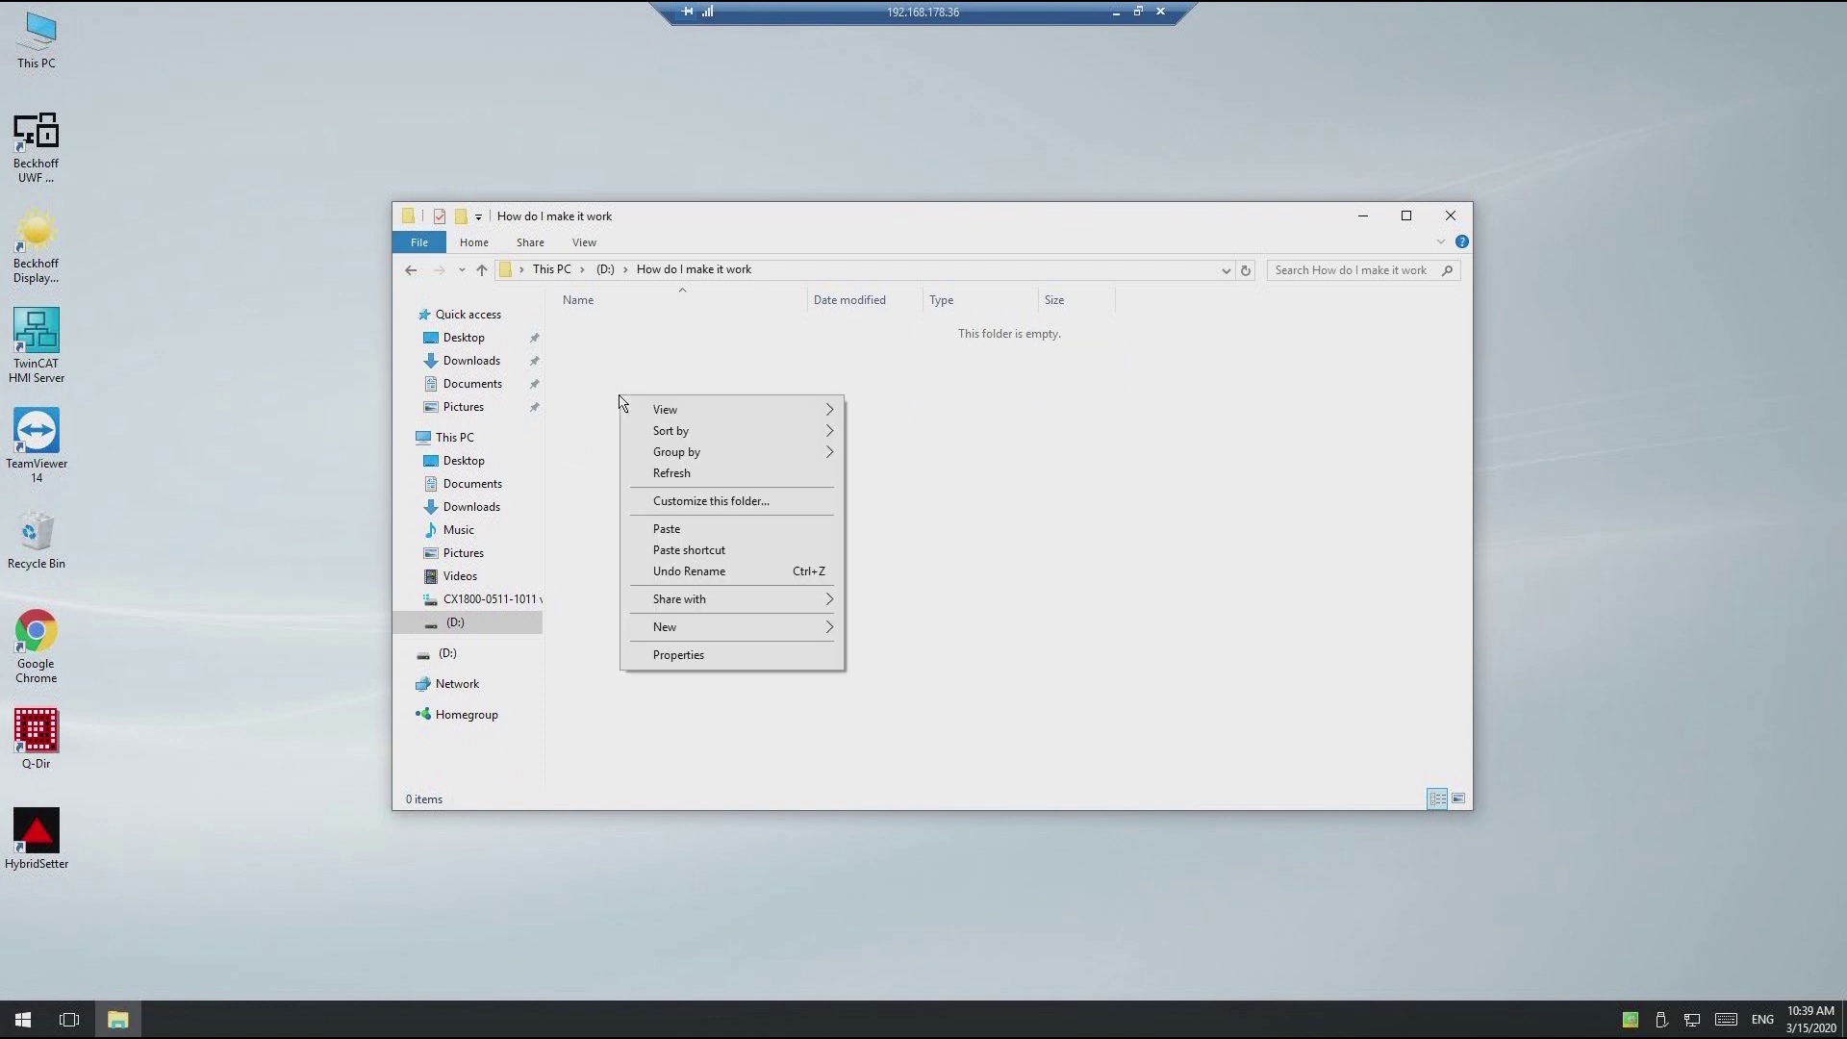
left_click(667, 529)
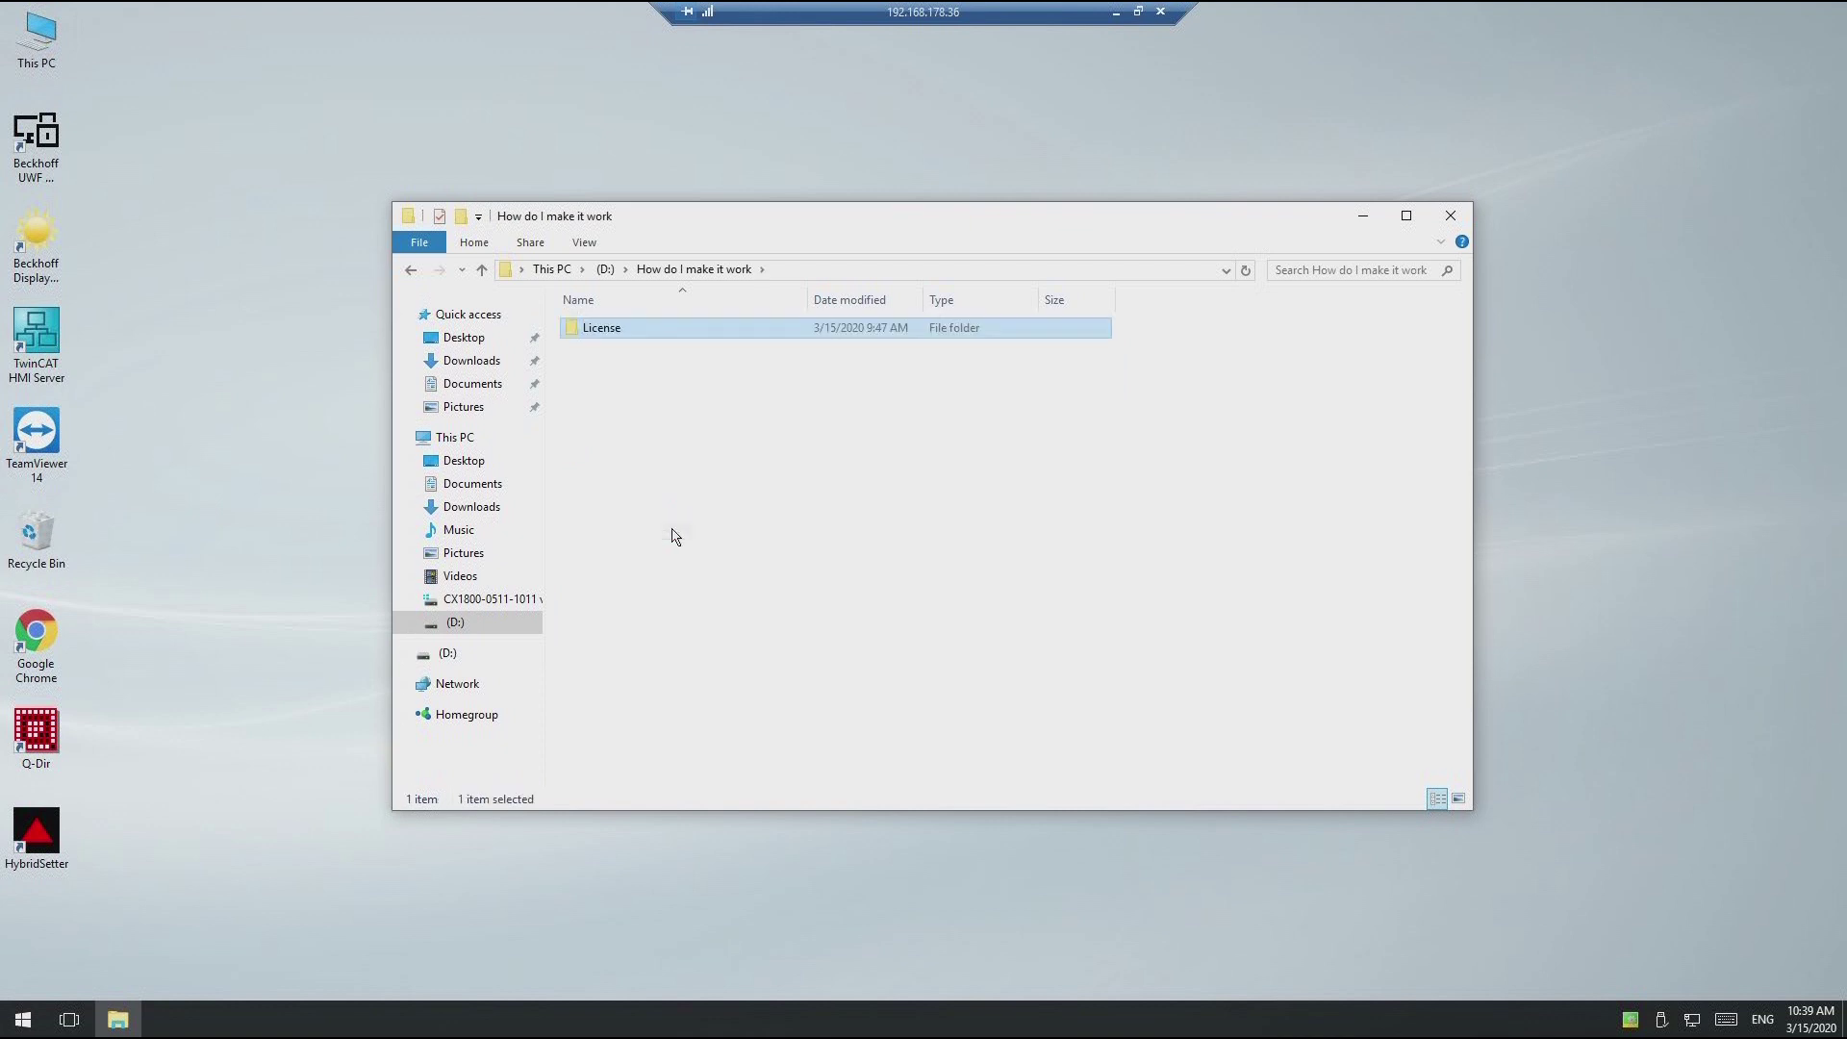
double_click(579, 333)
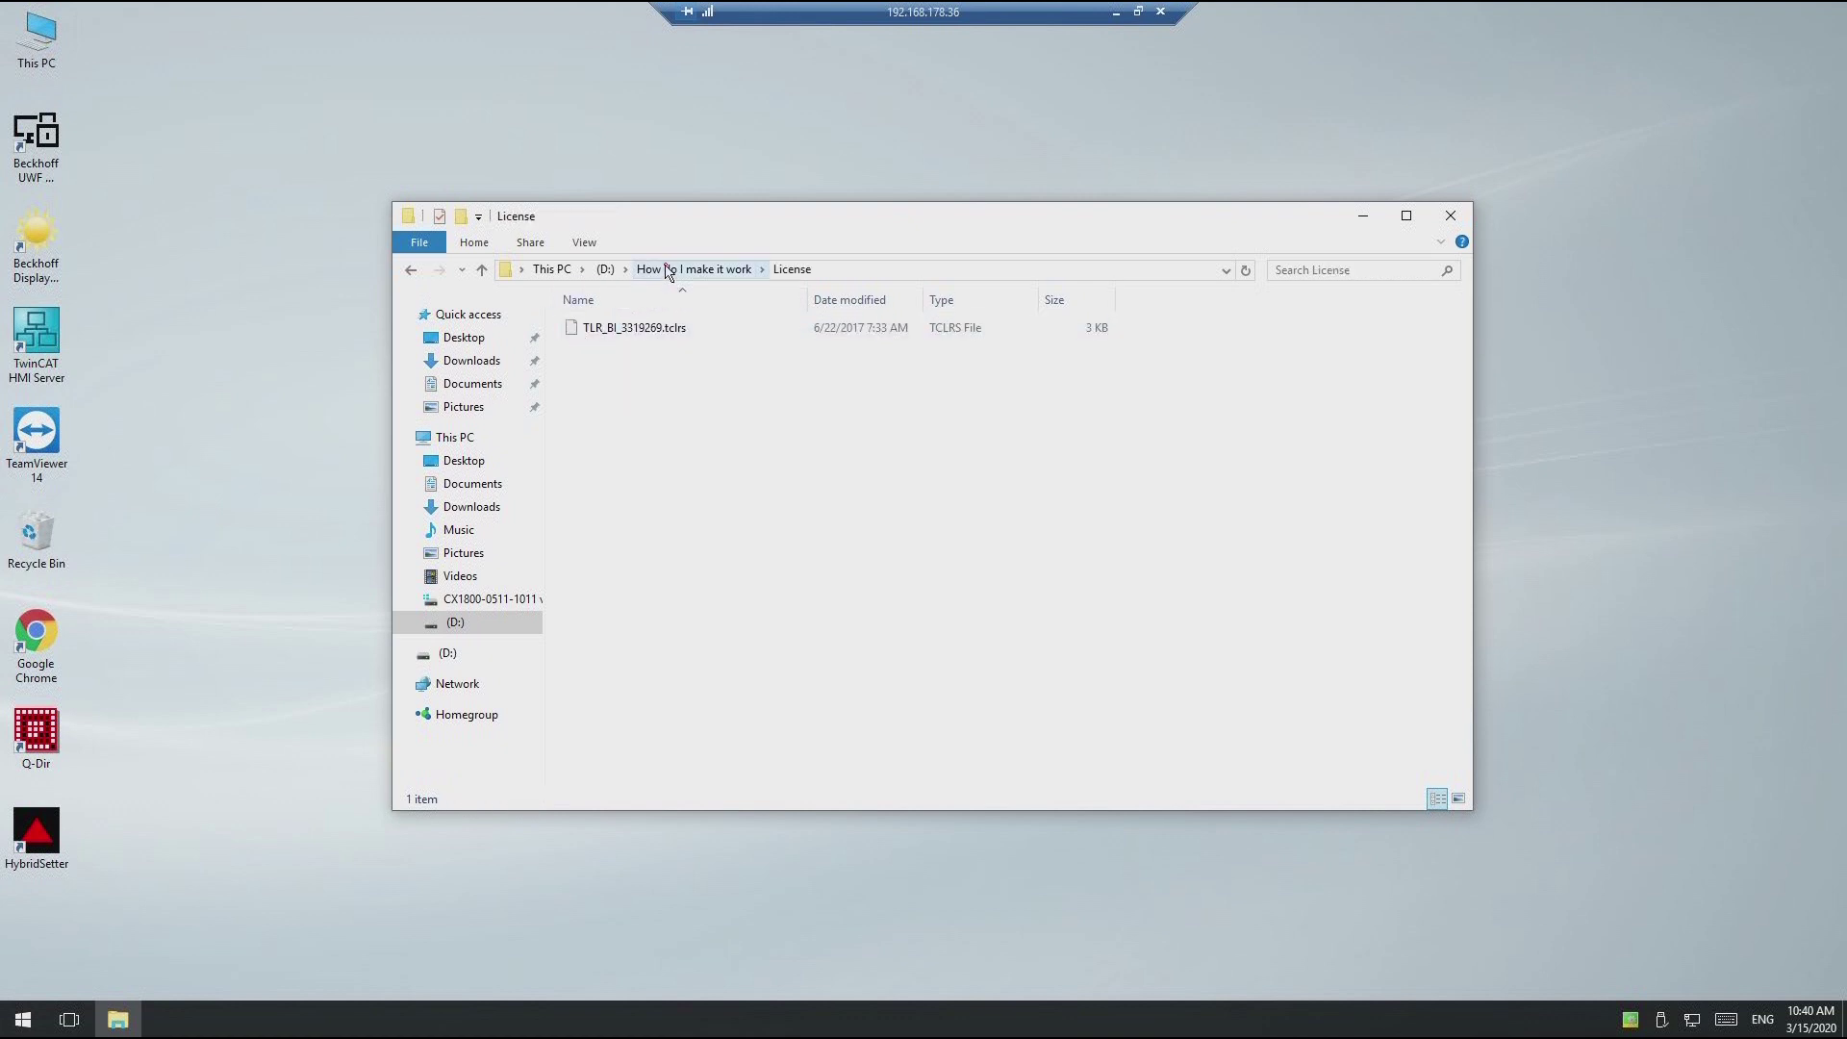
left_click(670, 269)
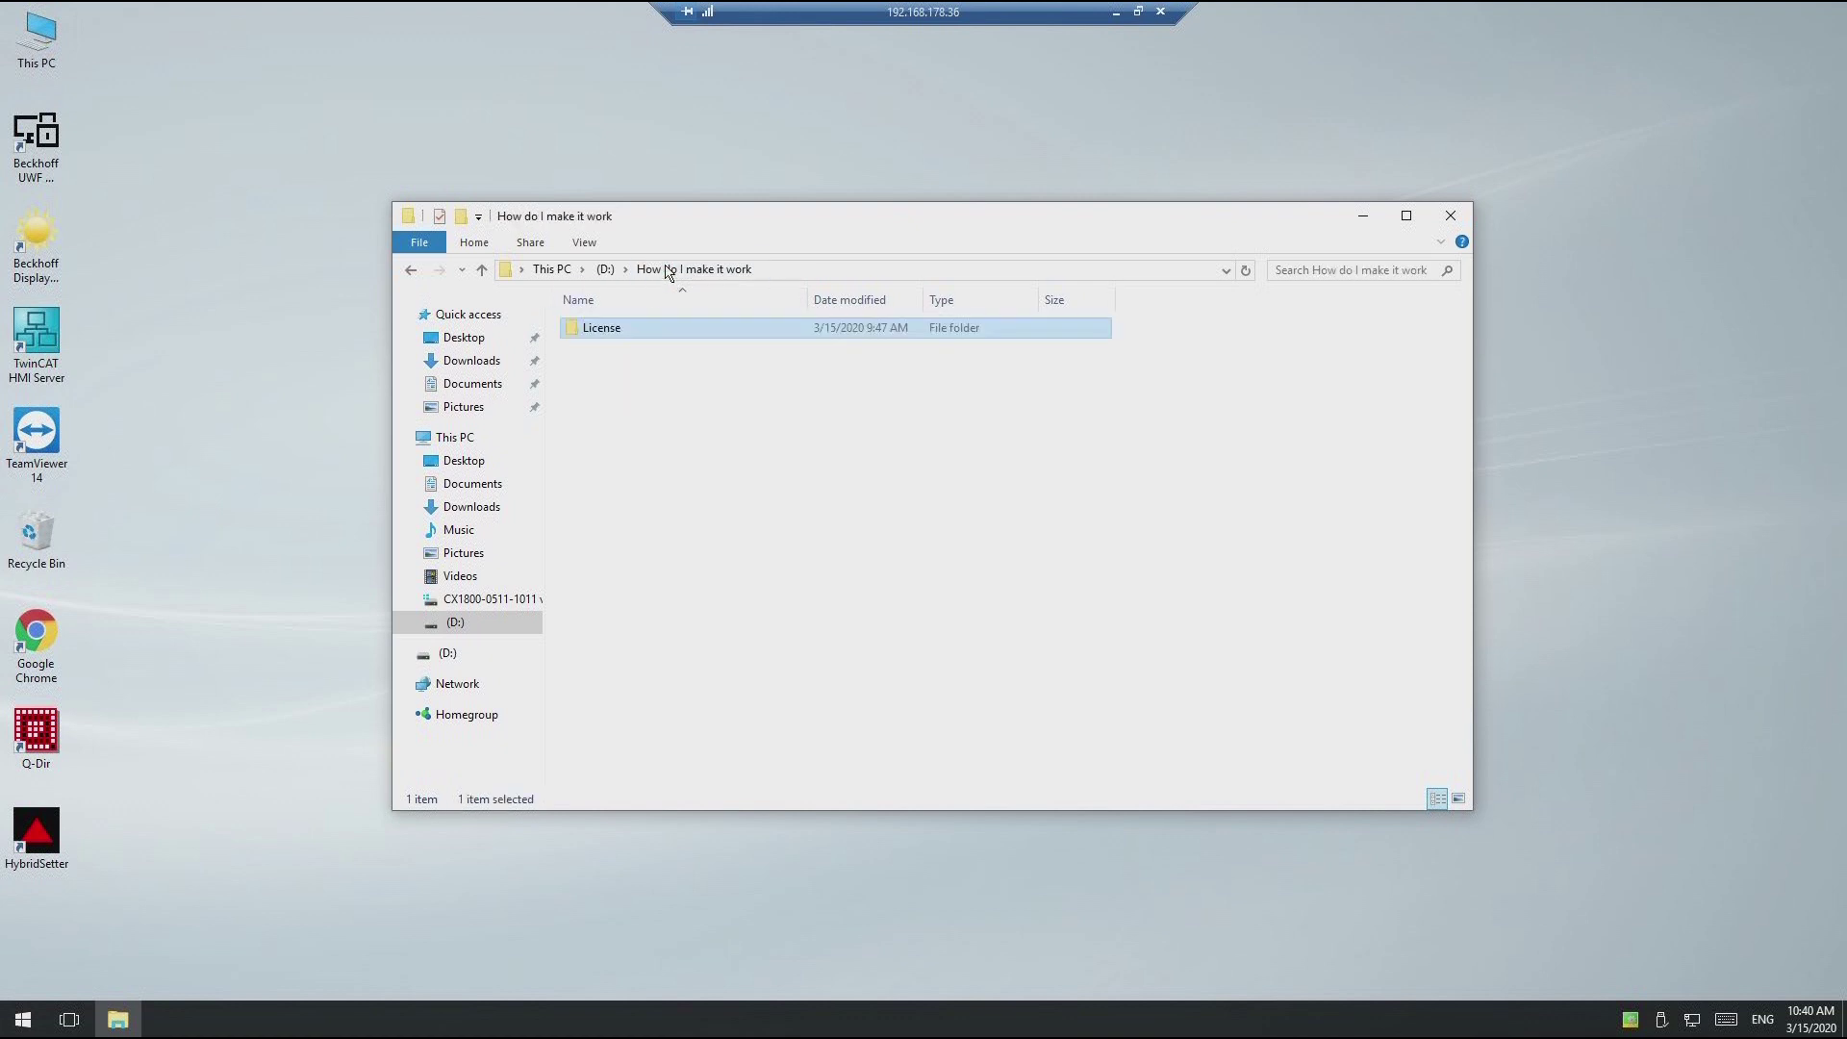
left_click(1450, 216)
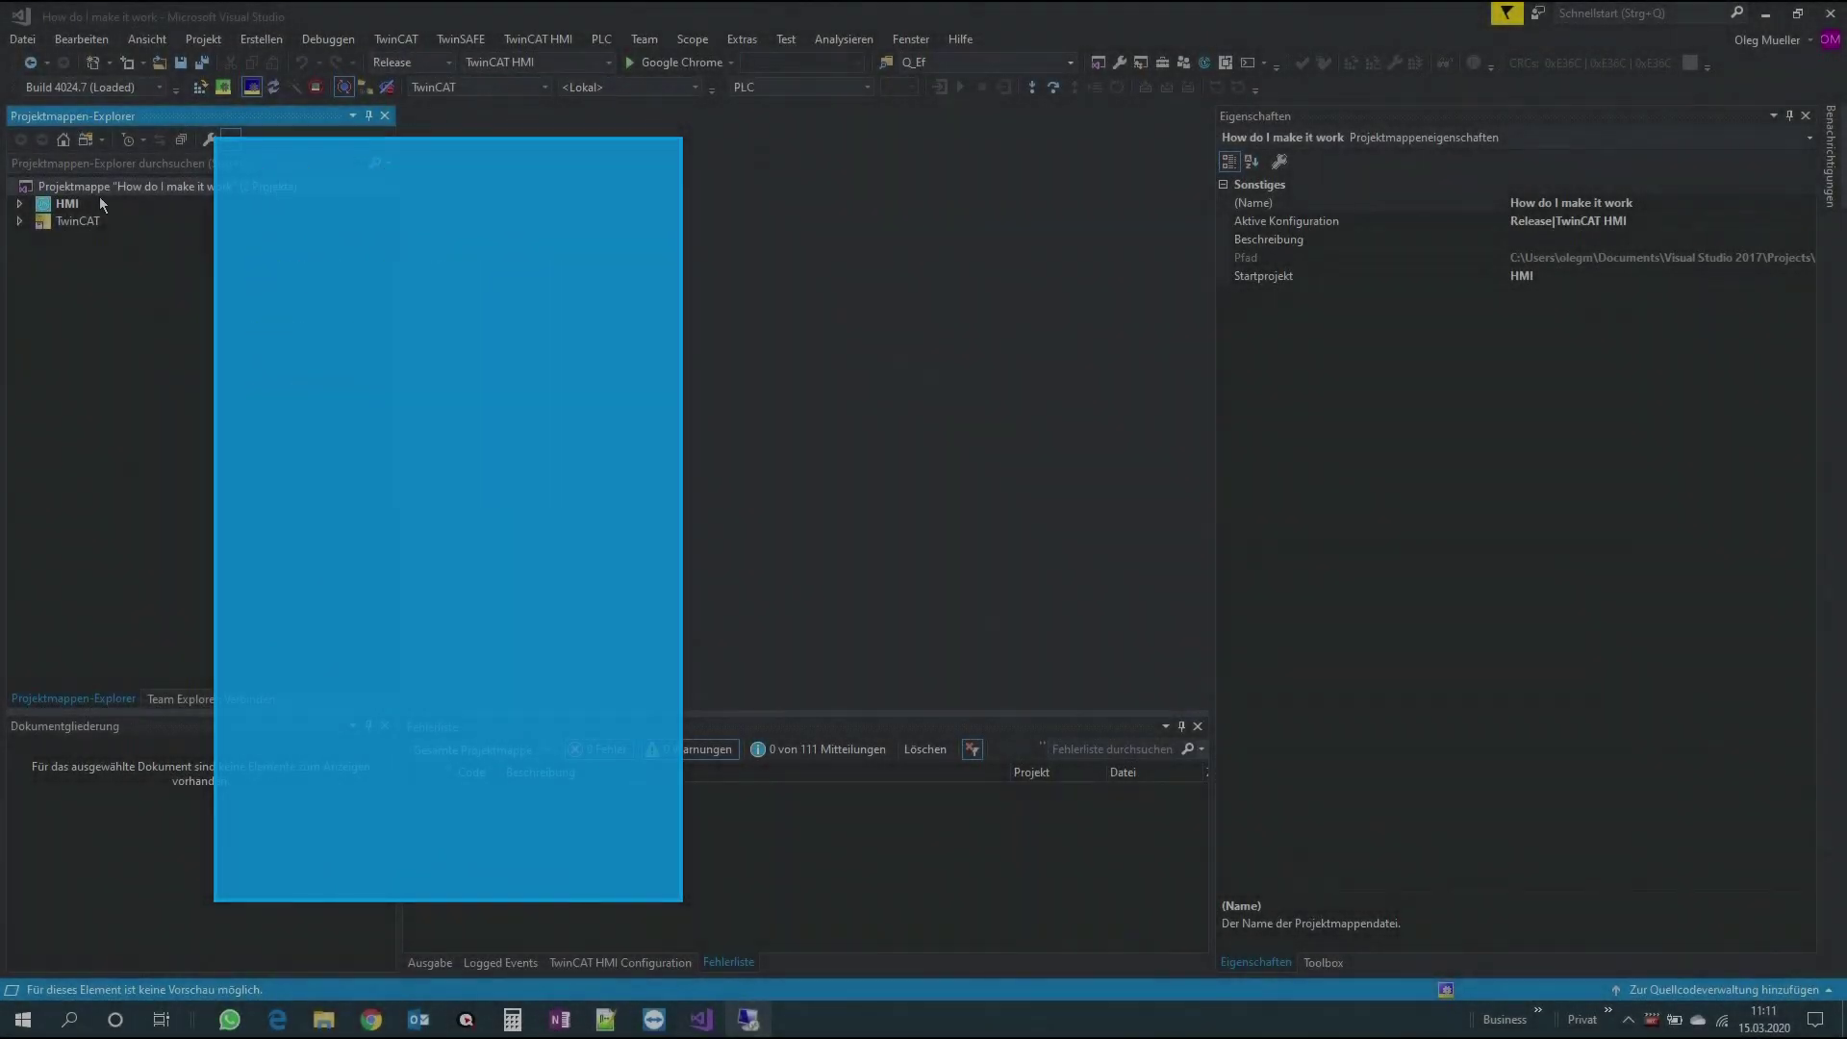
Step: Check the HMI project's Product Version 1.10.1336.203 in Properties, then return to the remote desktop
left_click(63, 210)
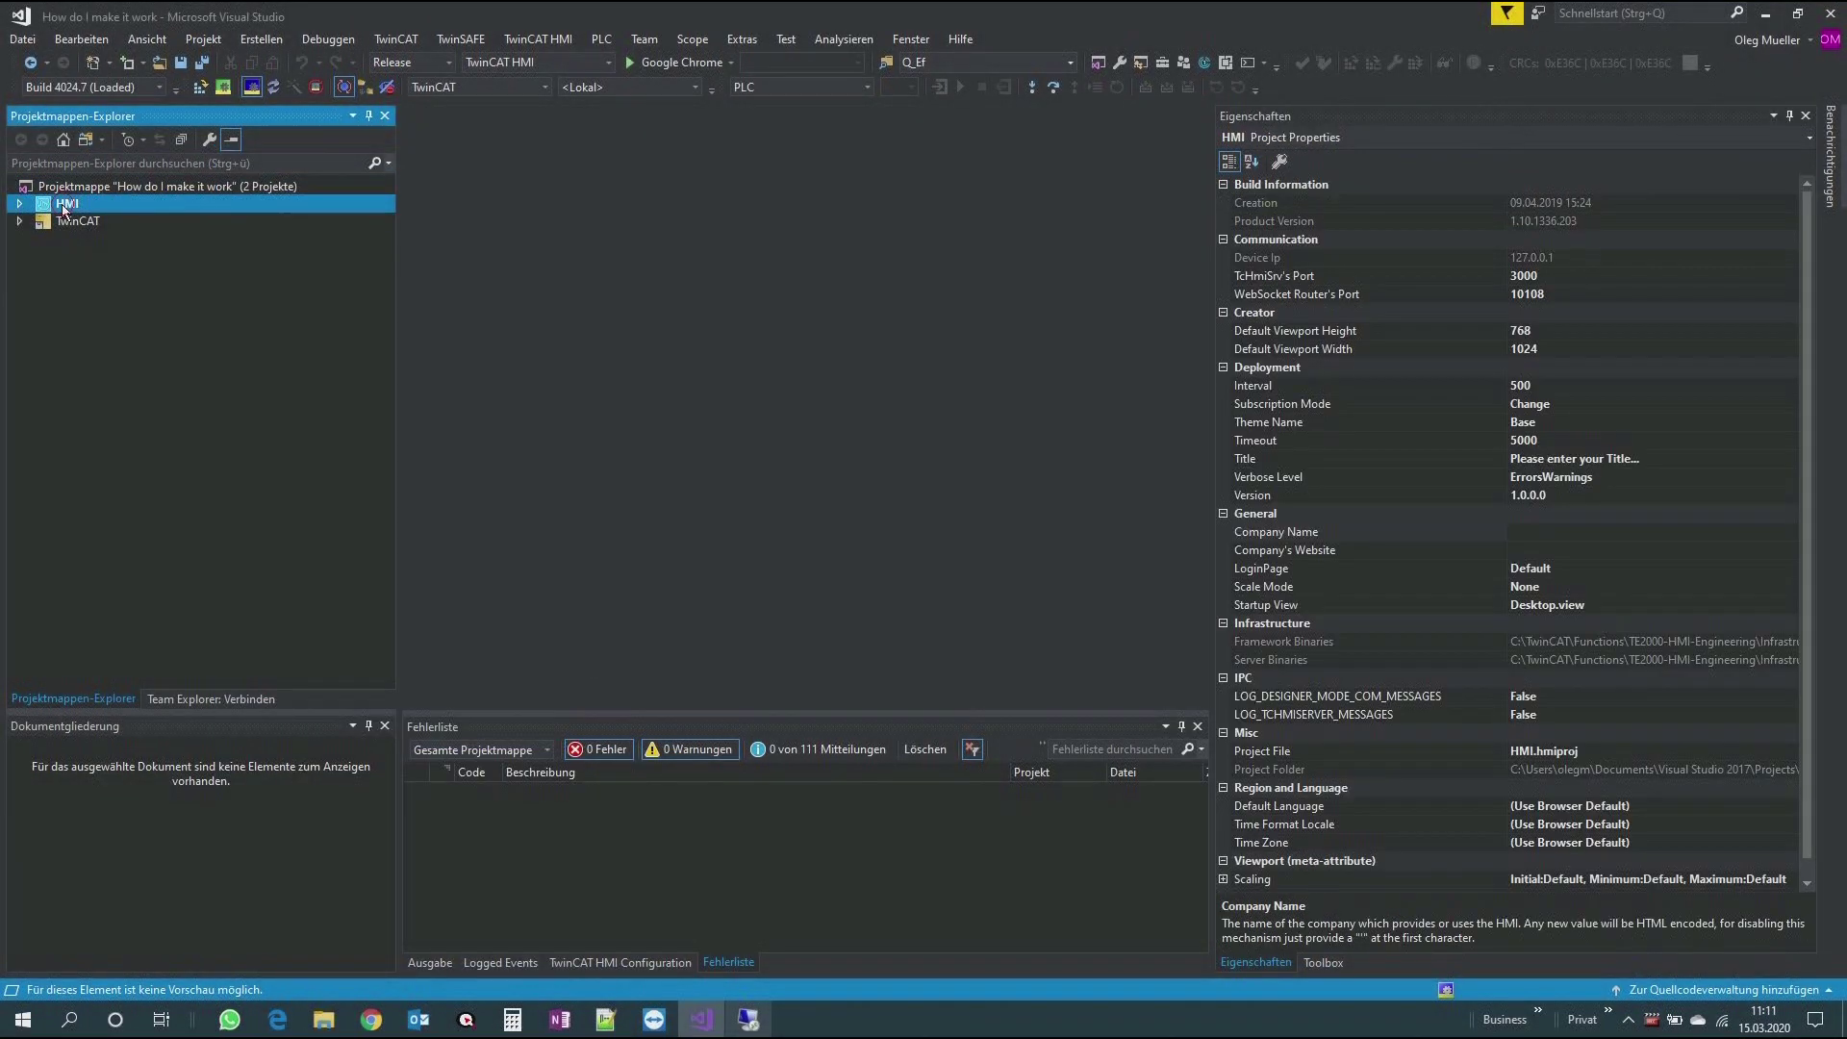
left_click(1615, 222)
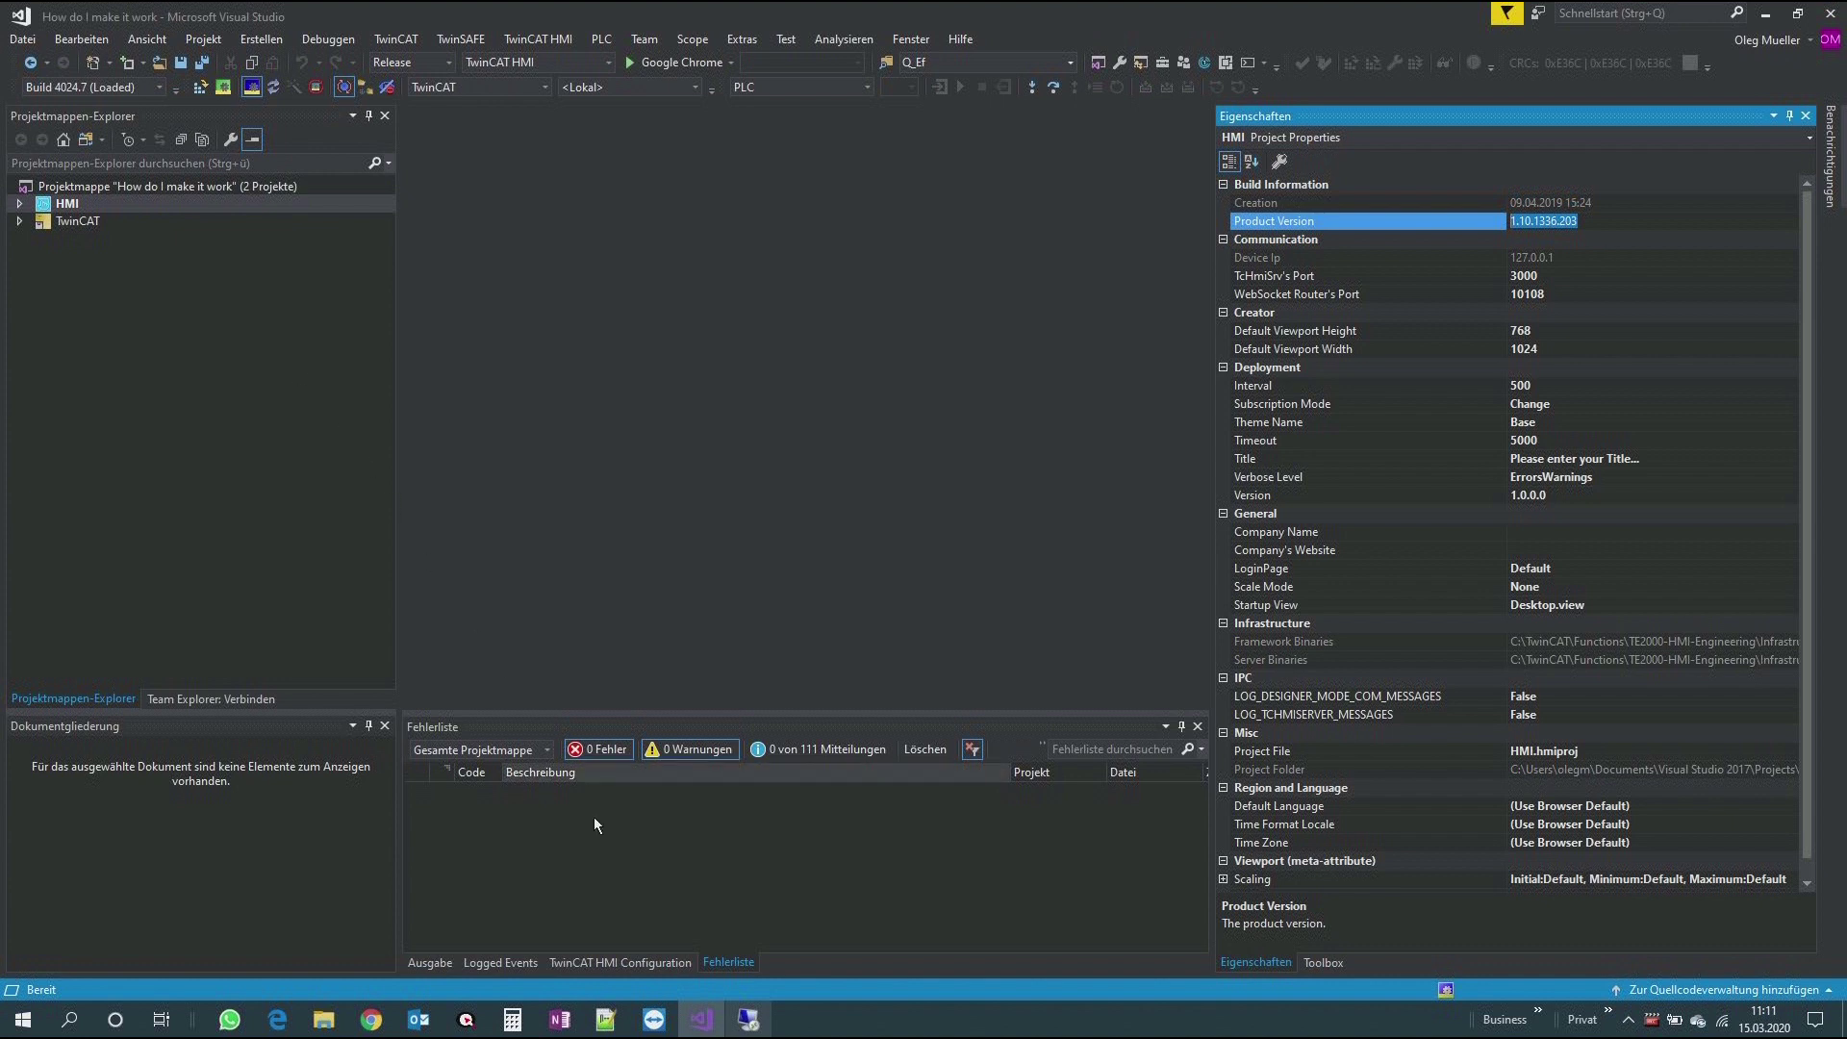
left_click(748, 1021)
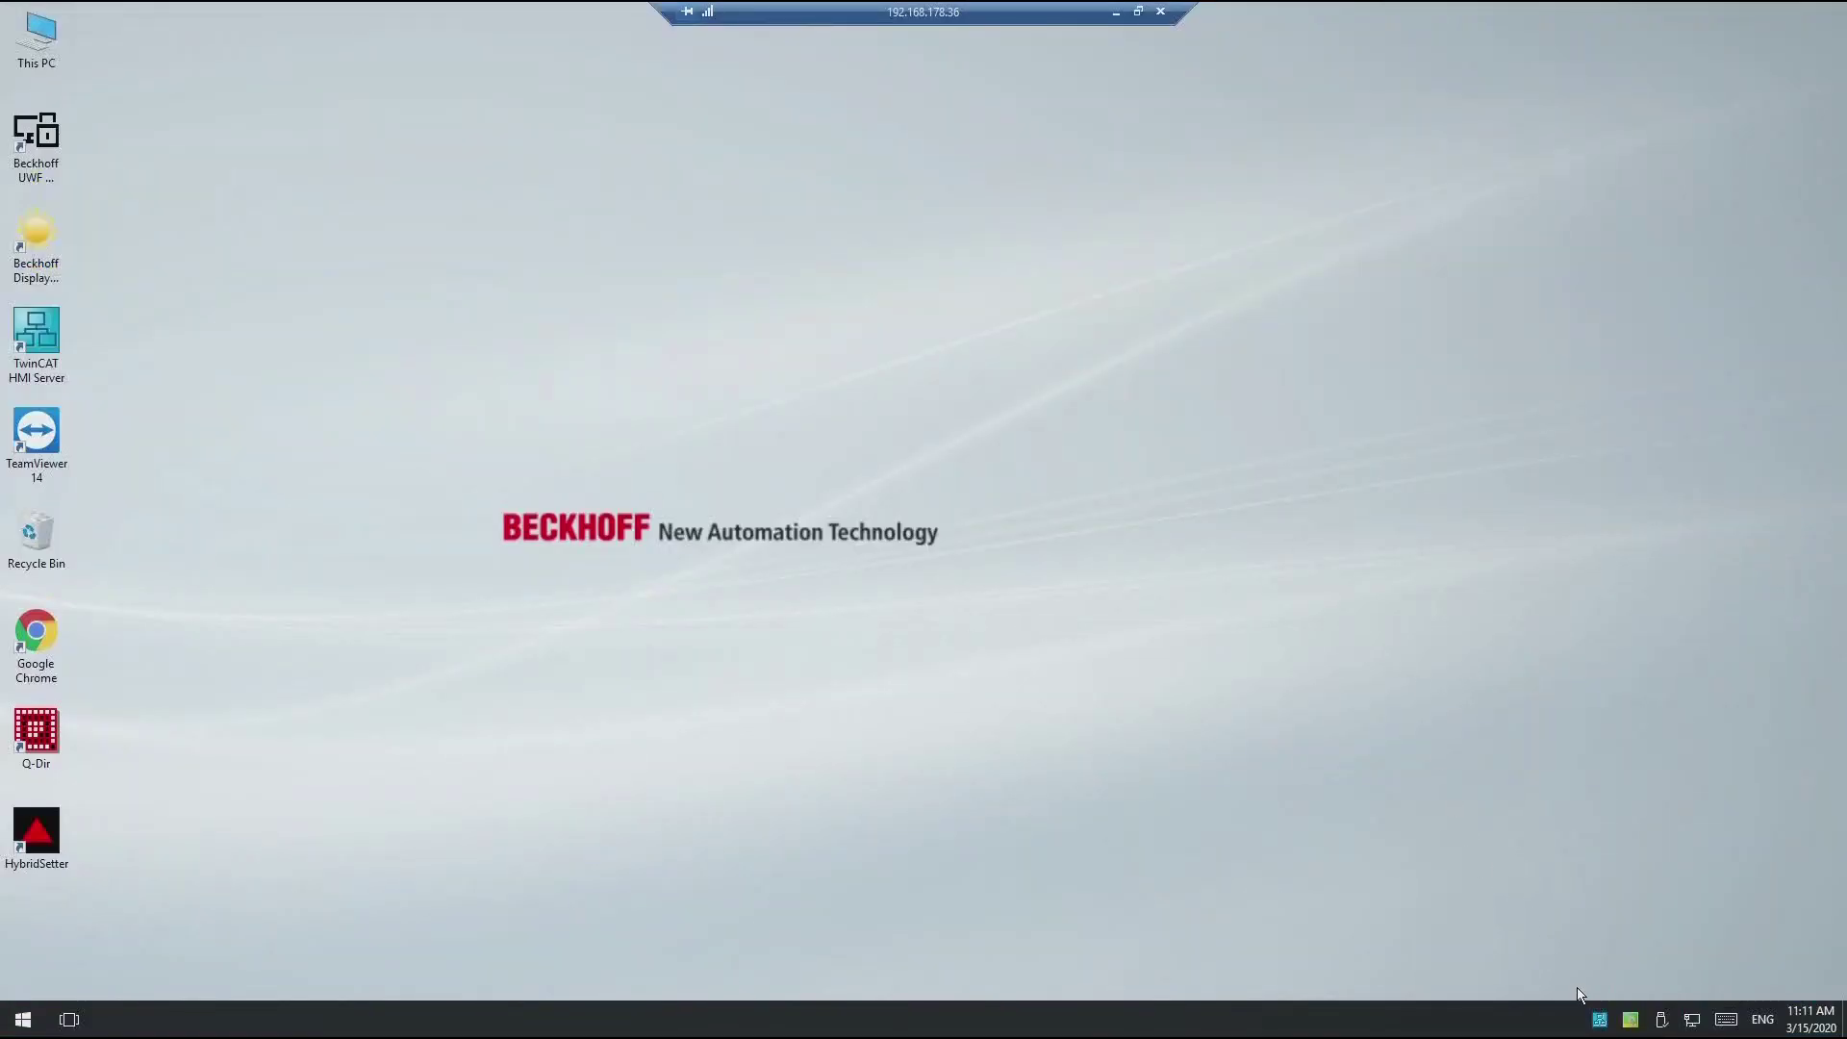
Step: Open the HMI server's Project HSC_HMI Config page from the tray icon
left_click(1600, 1021)
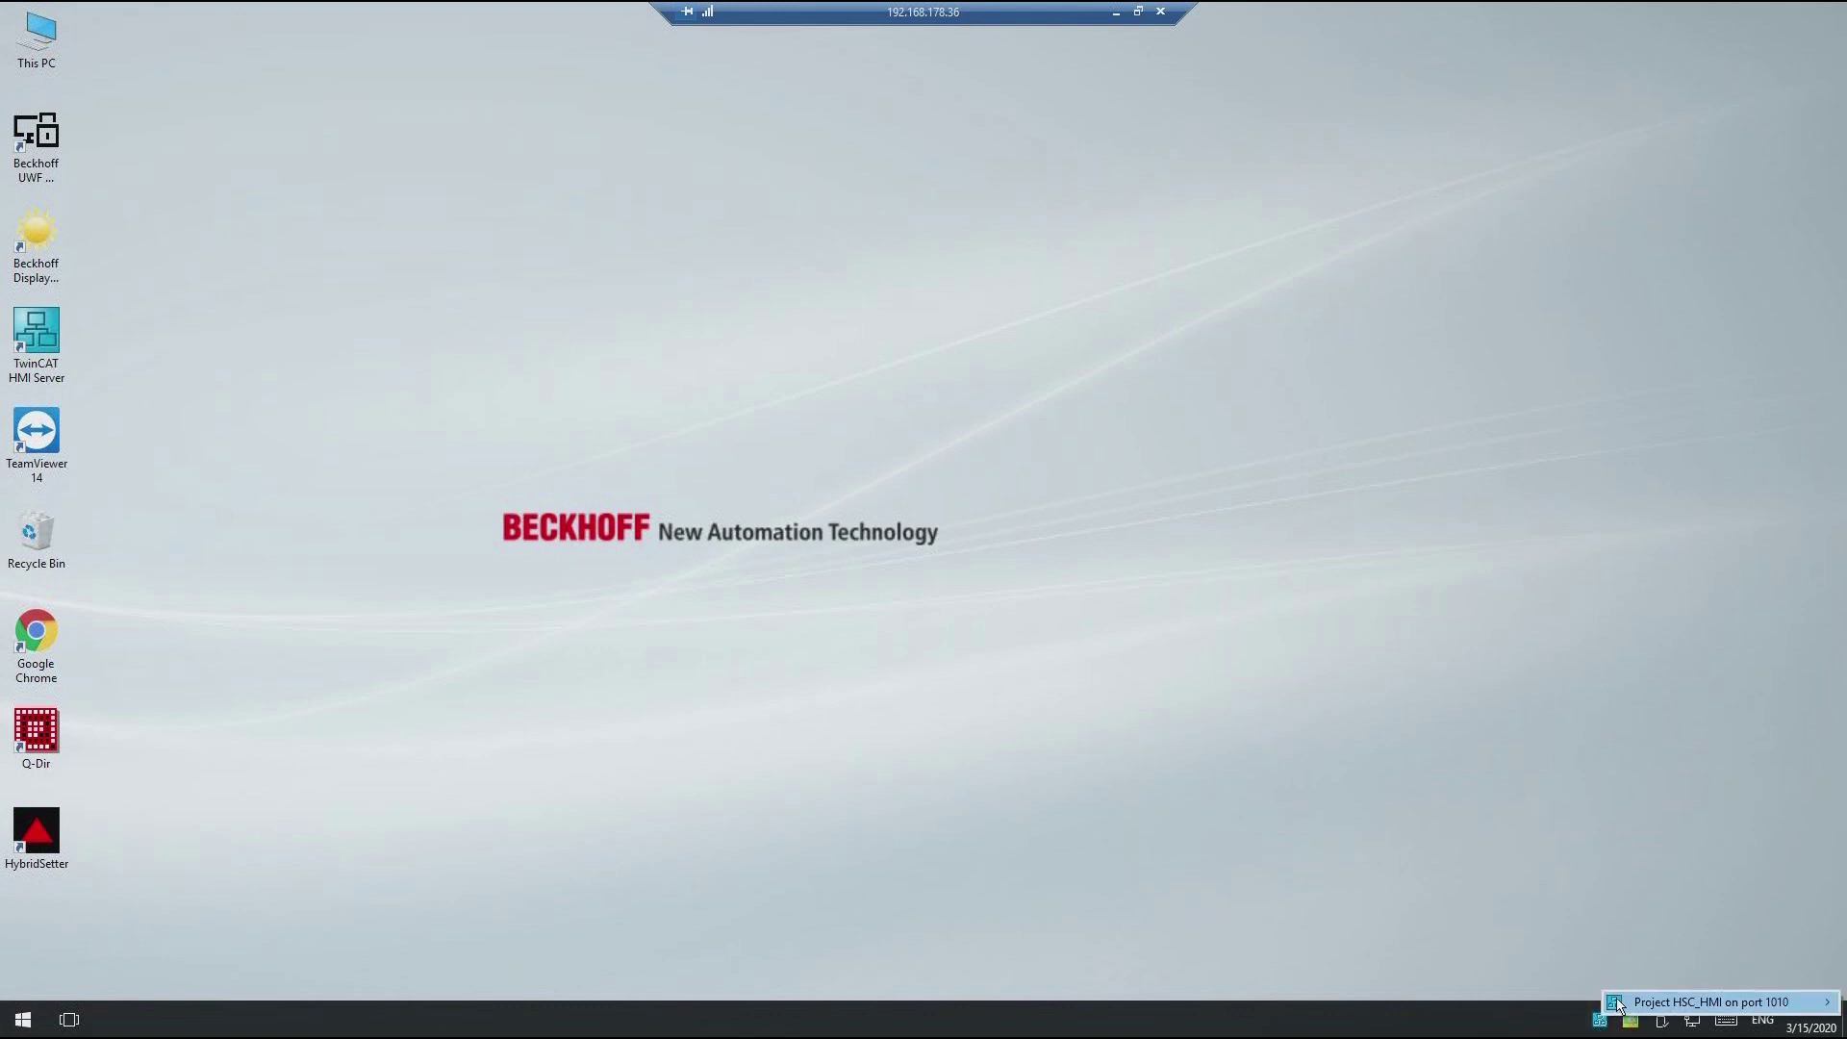
mouse_move(1621, 1001)
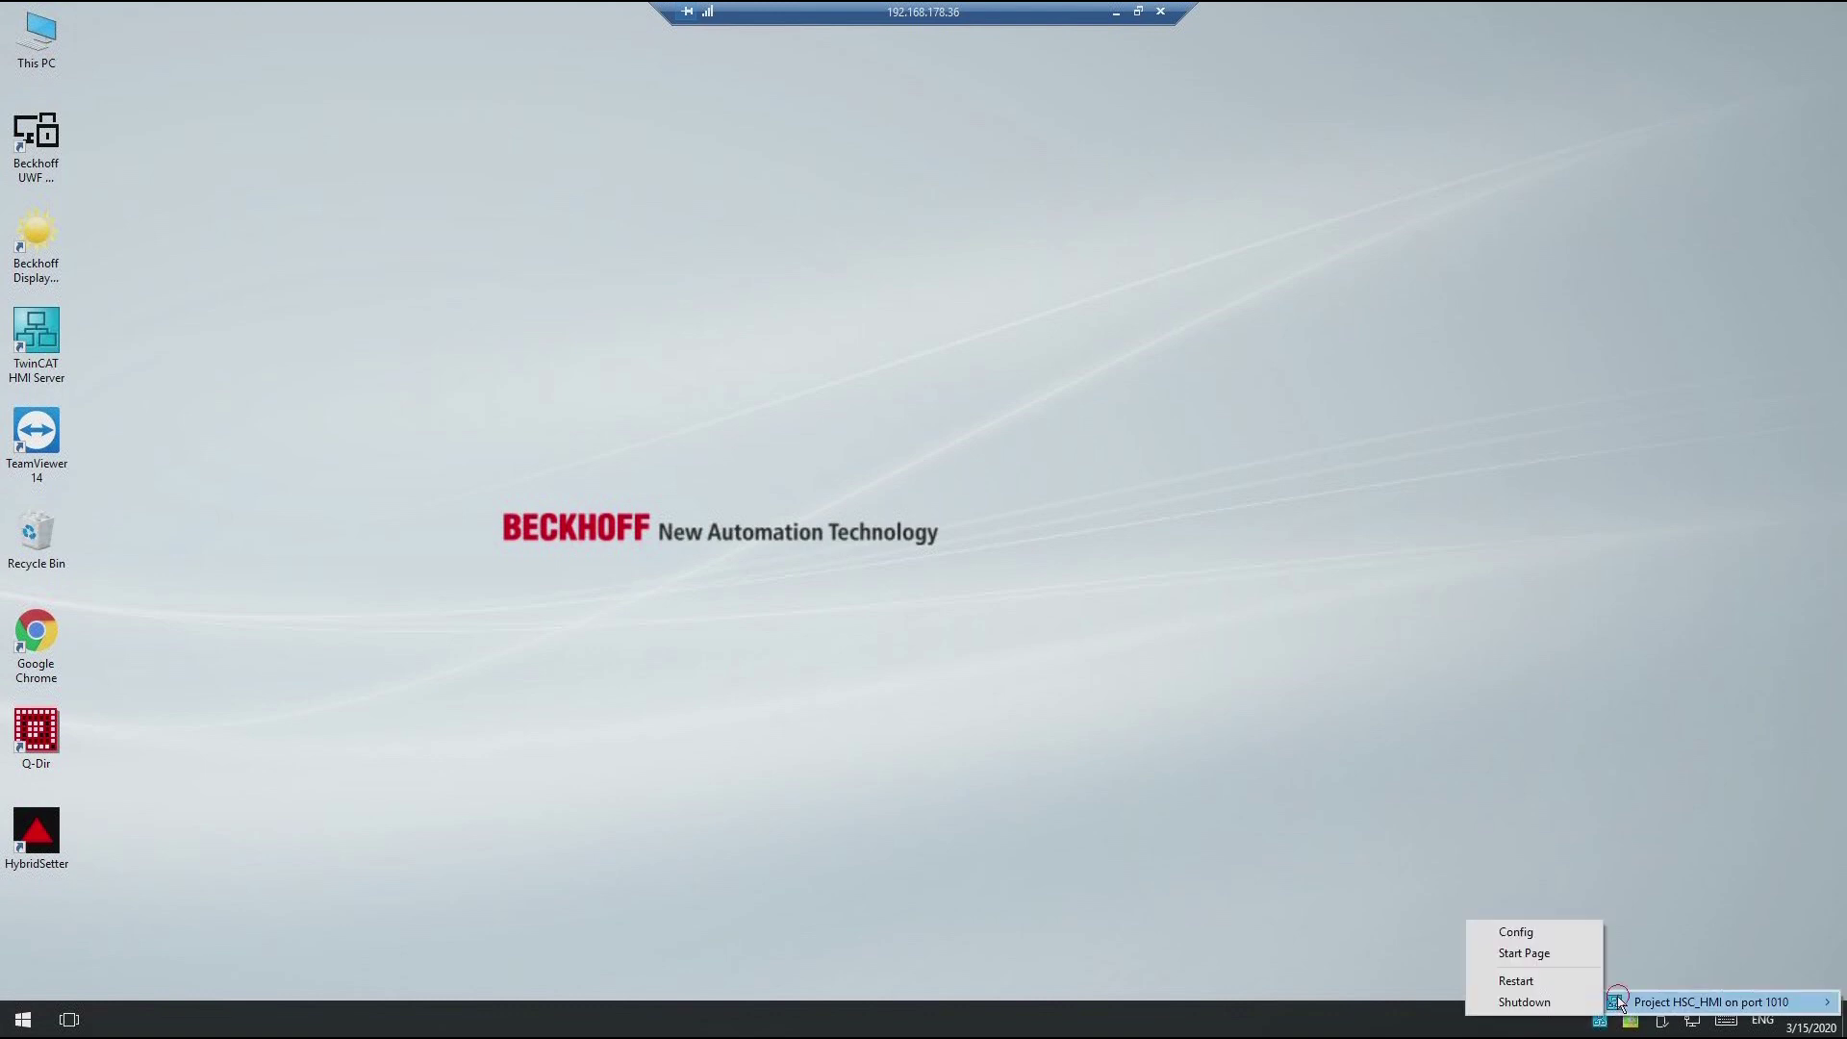
left_click(1537, 934)
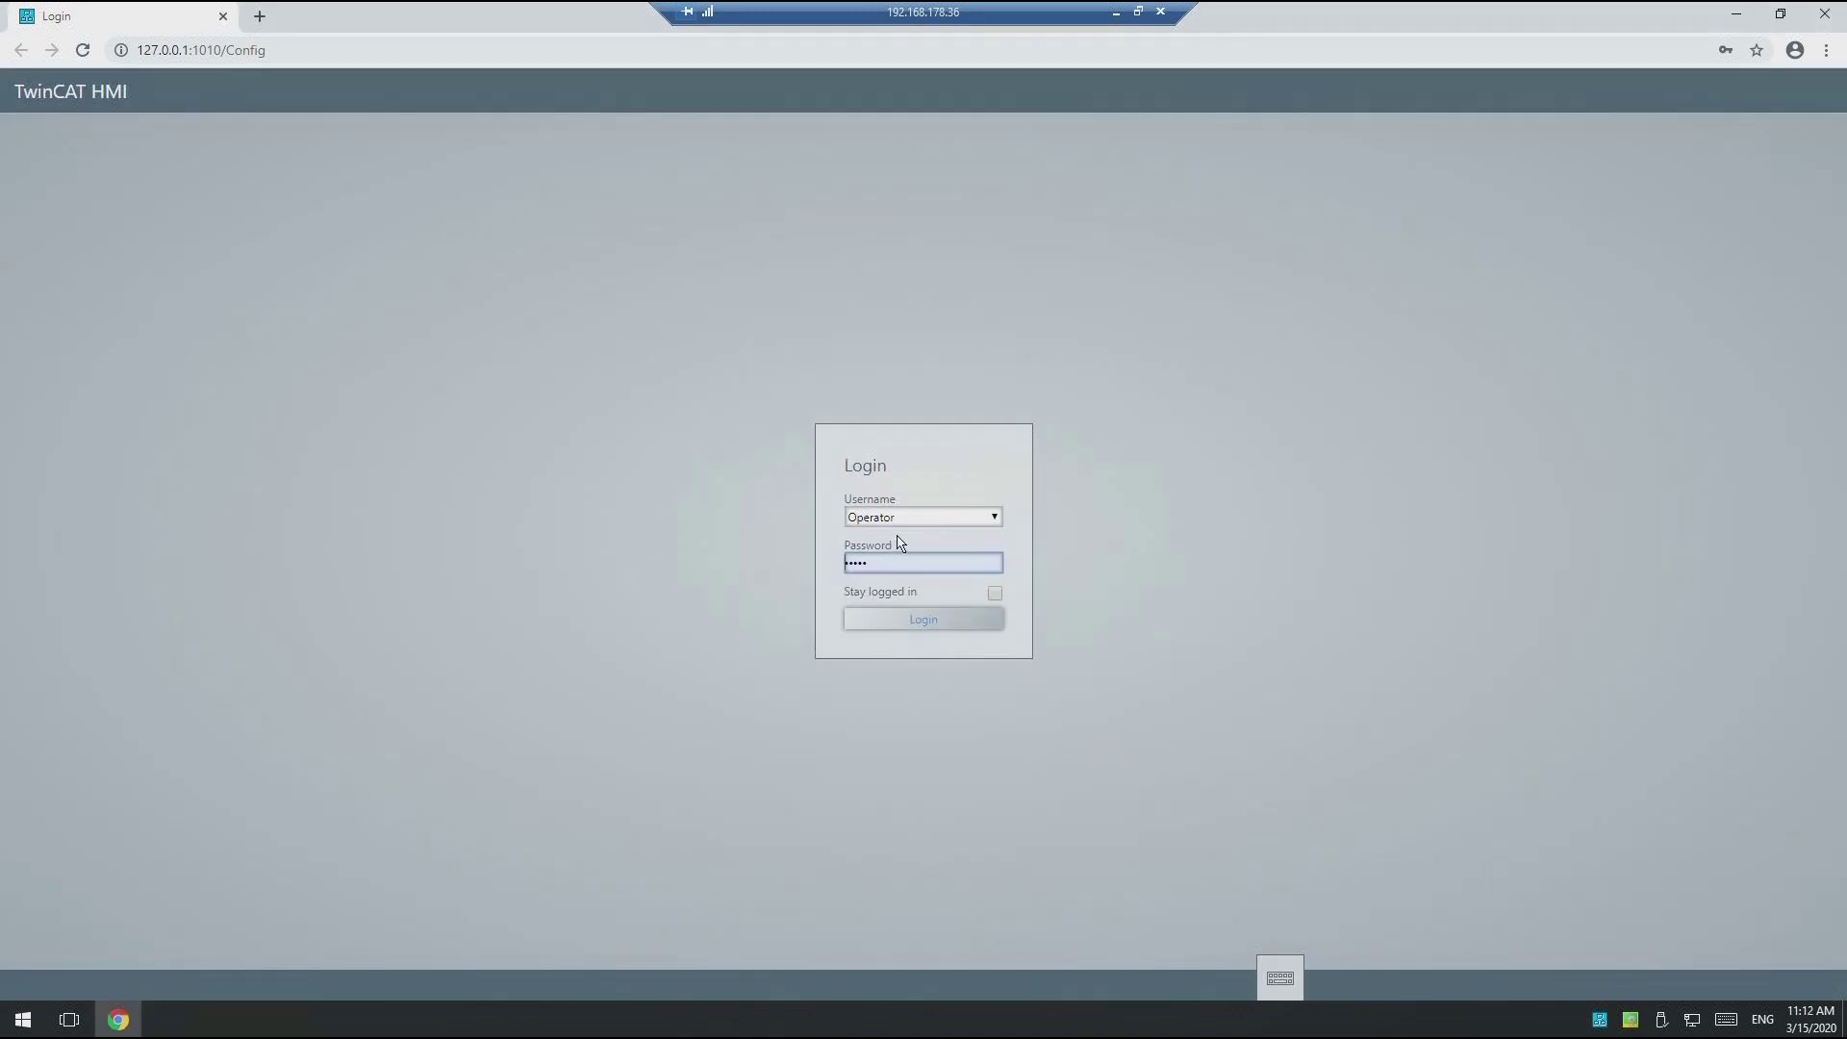
Step: Log in to the config page as _SystemAdministrator with its password
left_click(994, 518)
left_click(962, 553)
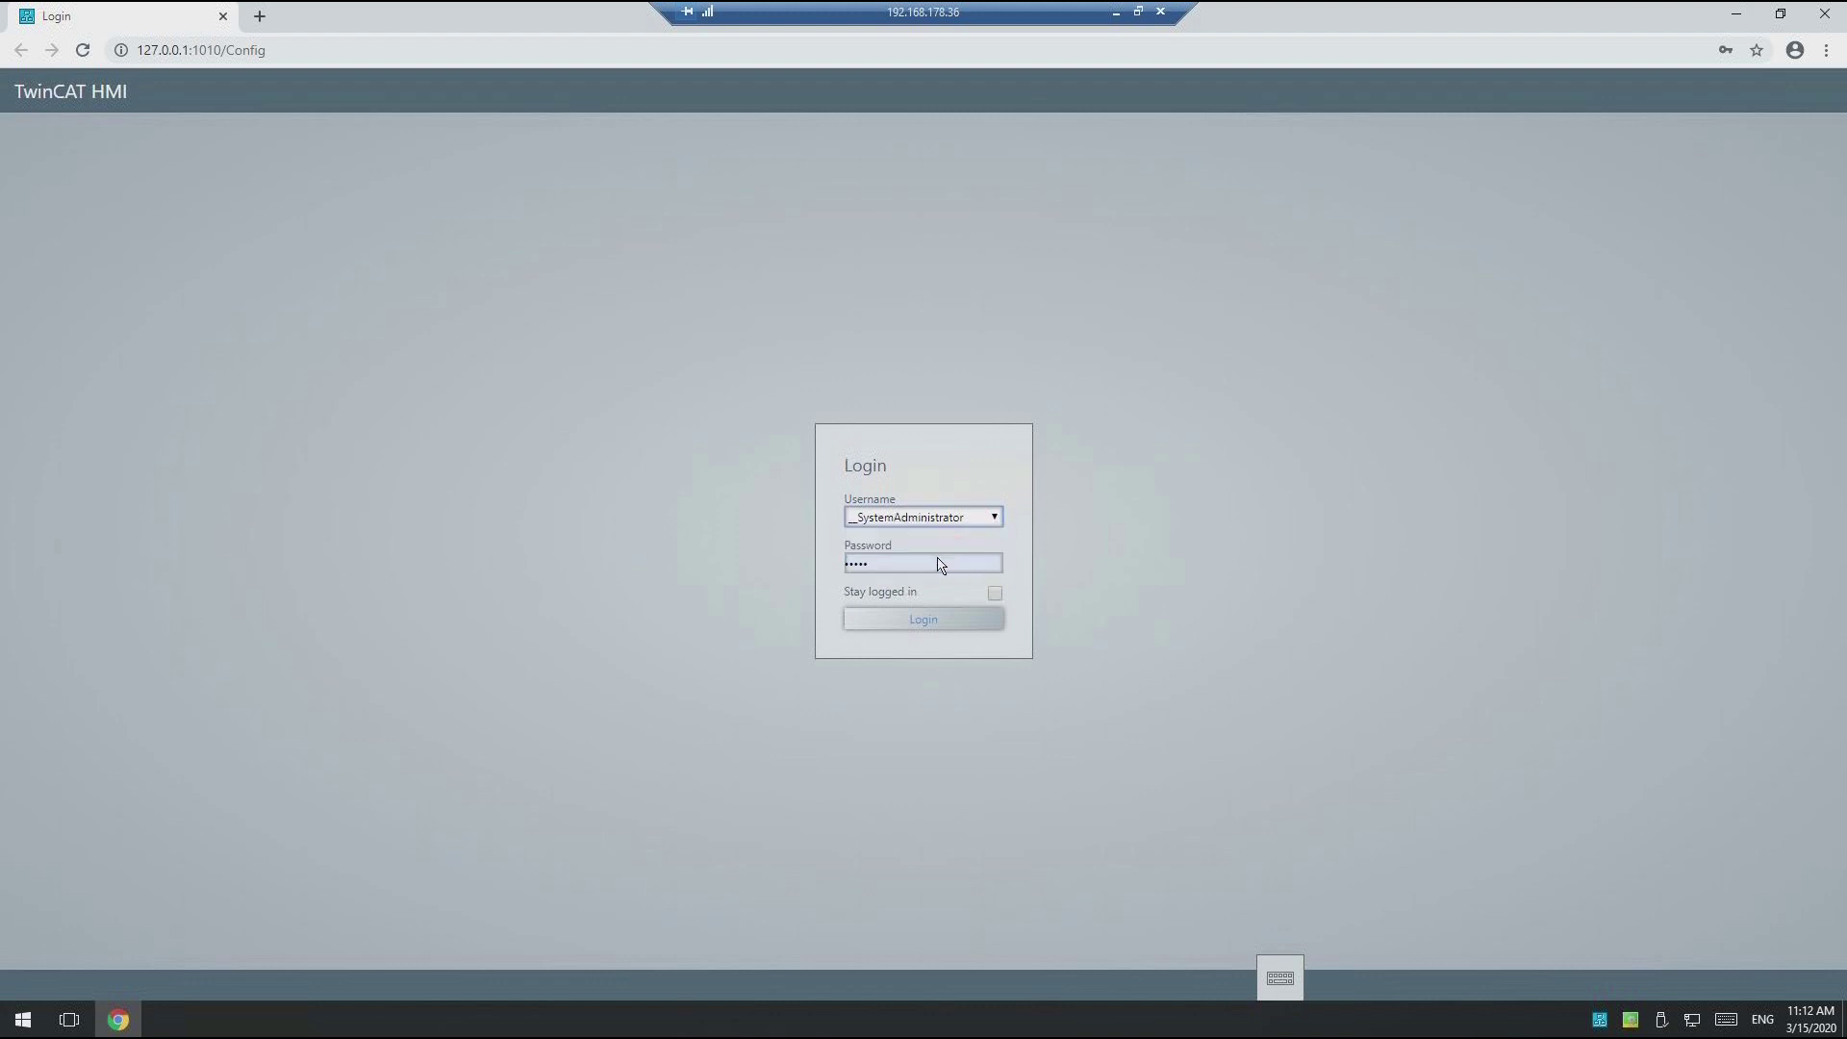
left_click(908, 565)
left_click_drag(867, 568, 807, 573)
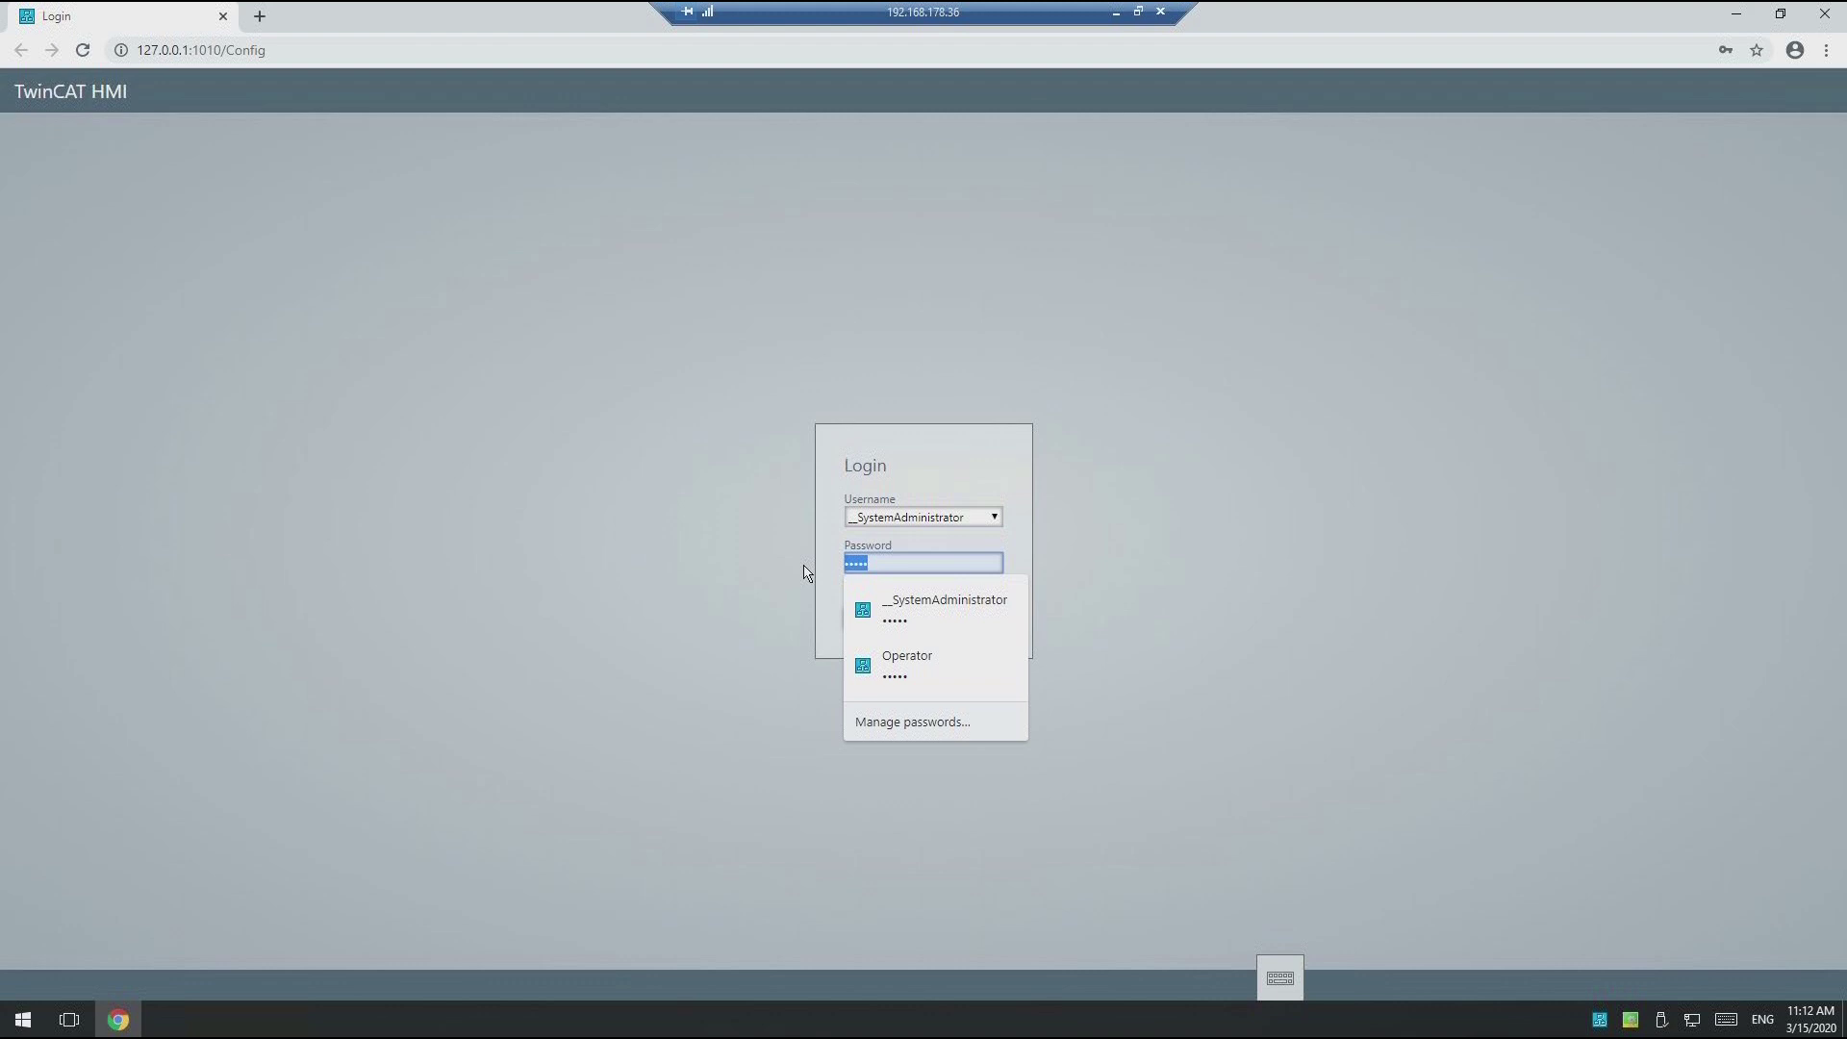
type("1")
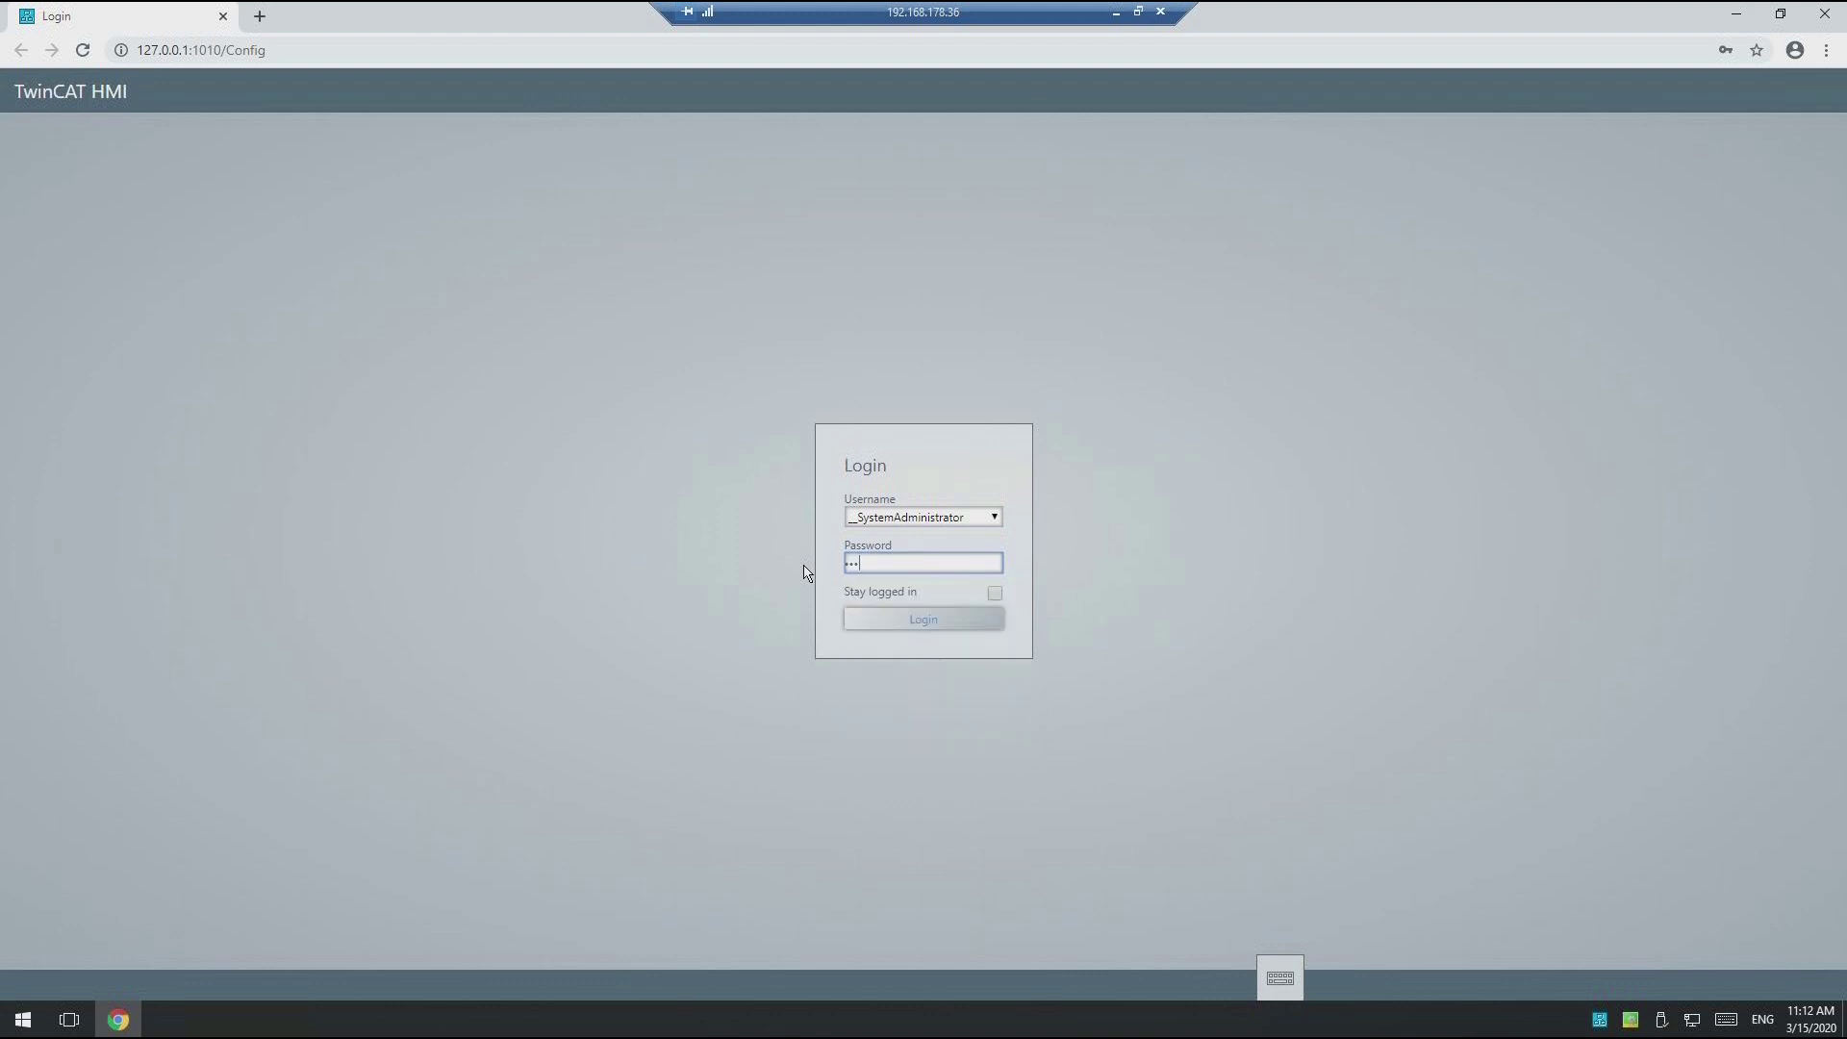
left_click(926, 619)
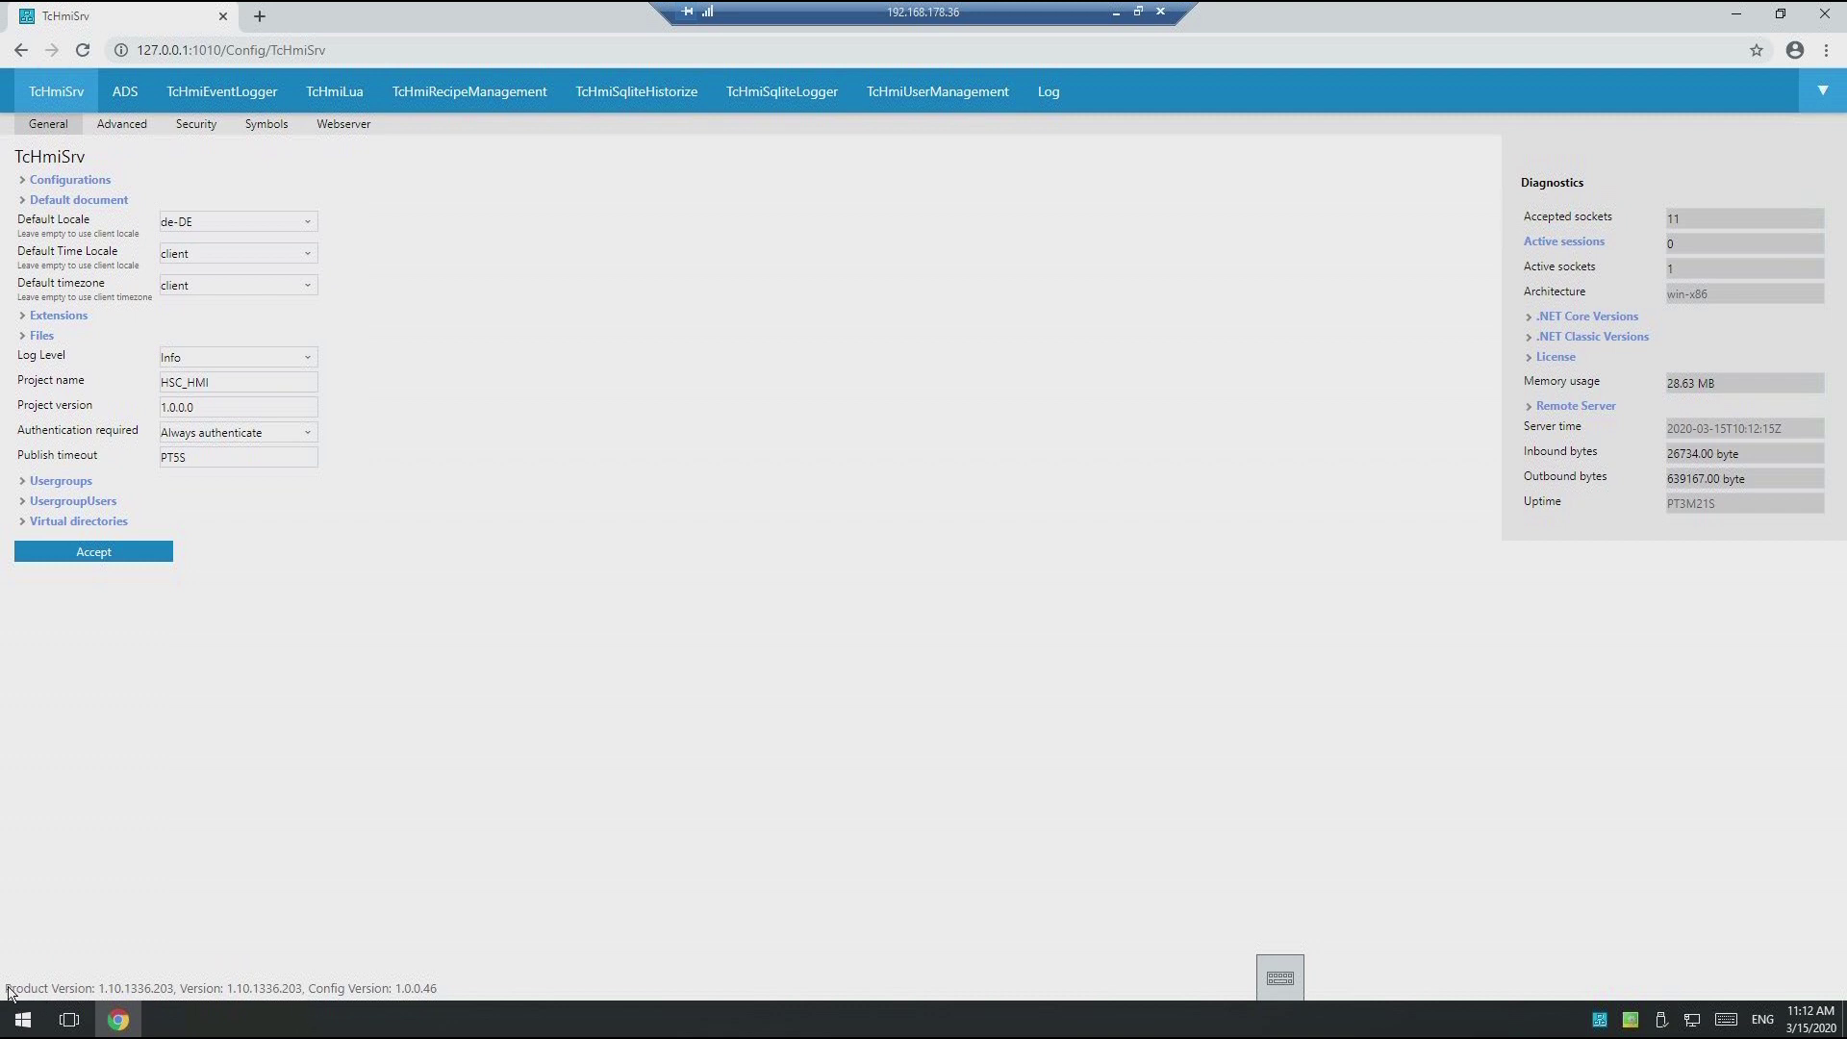
Step: Read the server Product Version 1.10.1336.203 in the page footer and close the browser
left_click_drag(5, 989, 435, 999)
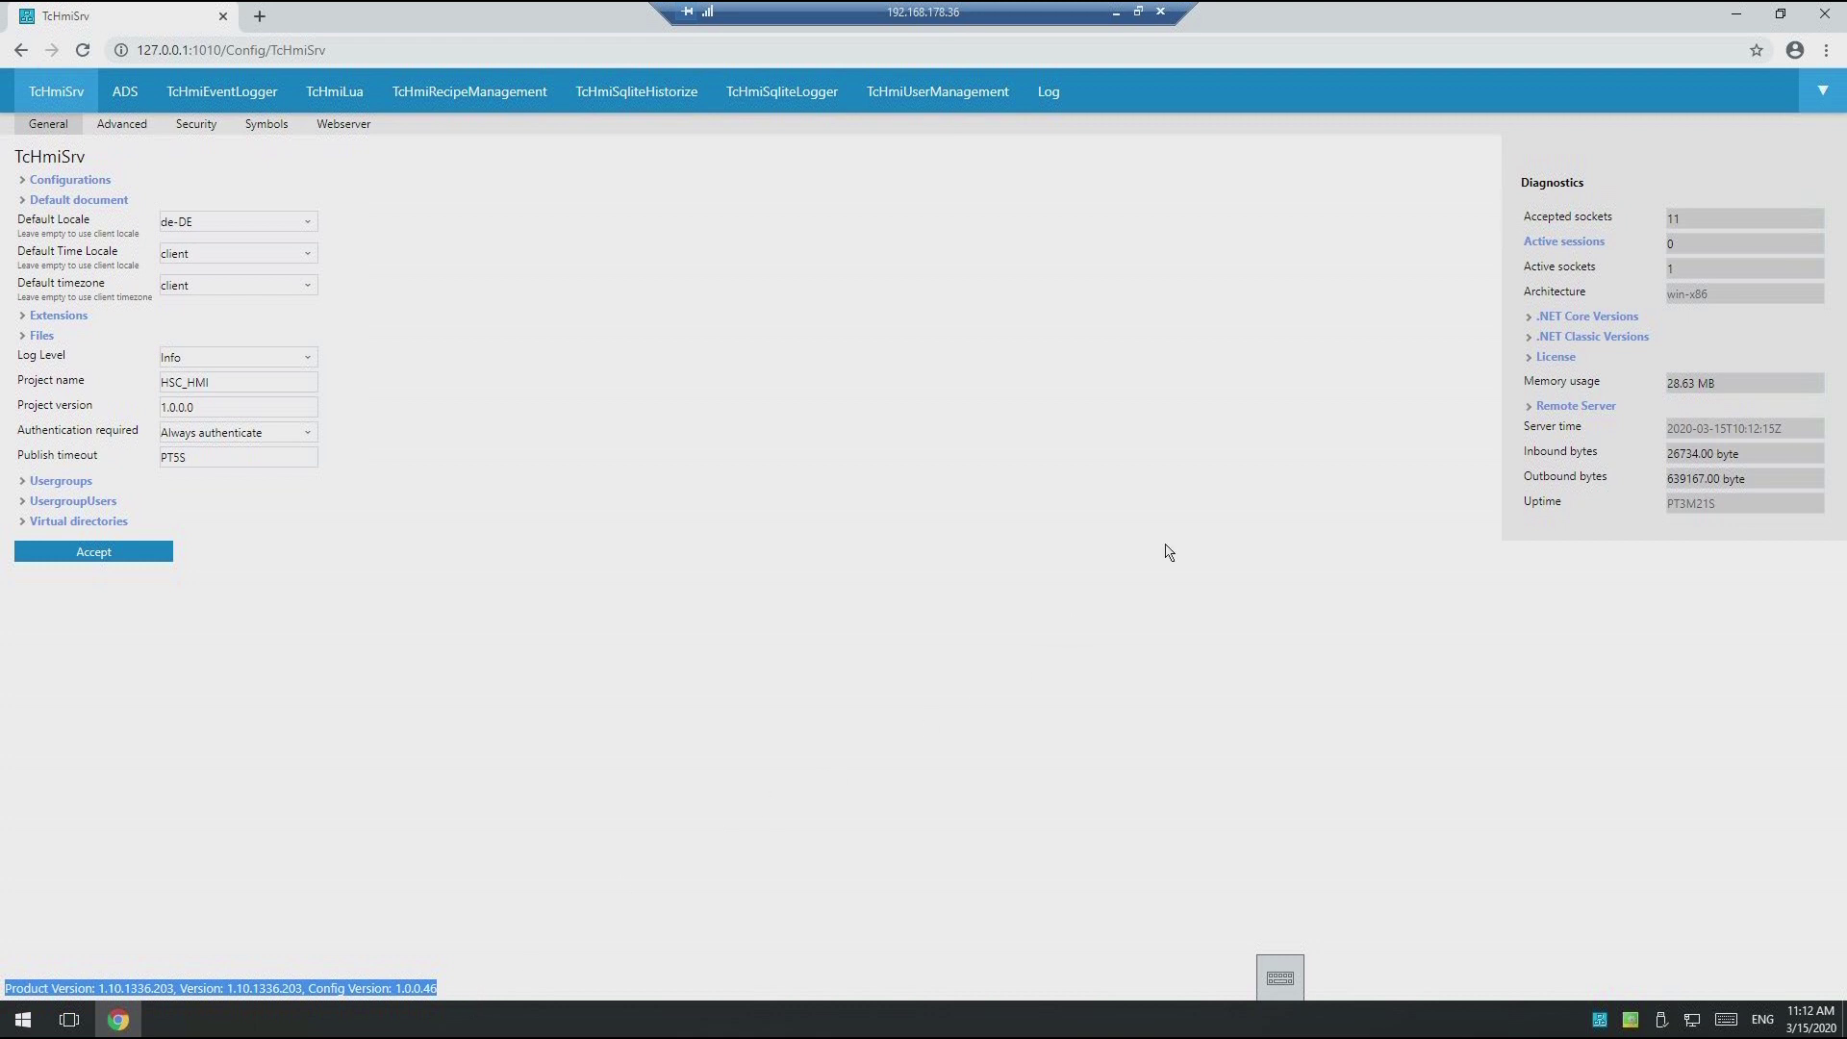
left_click(1825, 17)
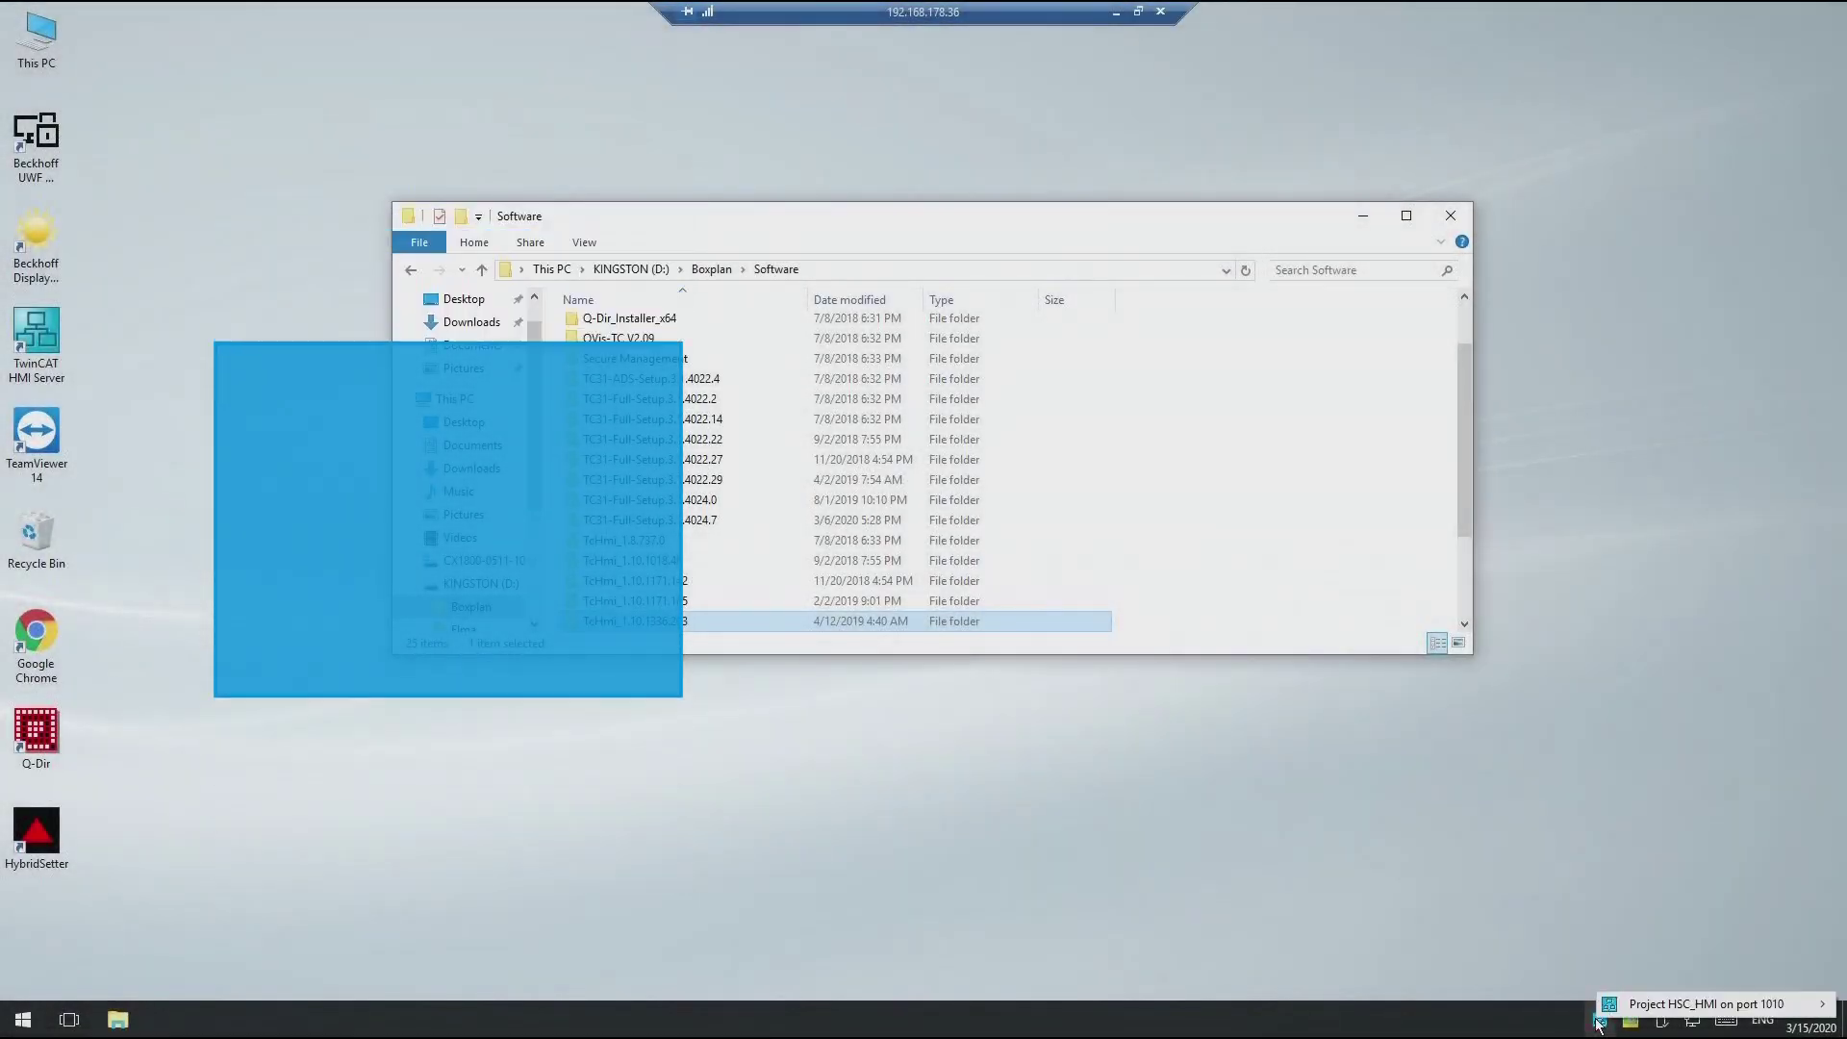
Step: Shut down the running HMI server from its tray icon
right_click(1600, 1022)
mouse_move(1617, 1007)
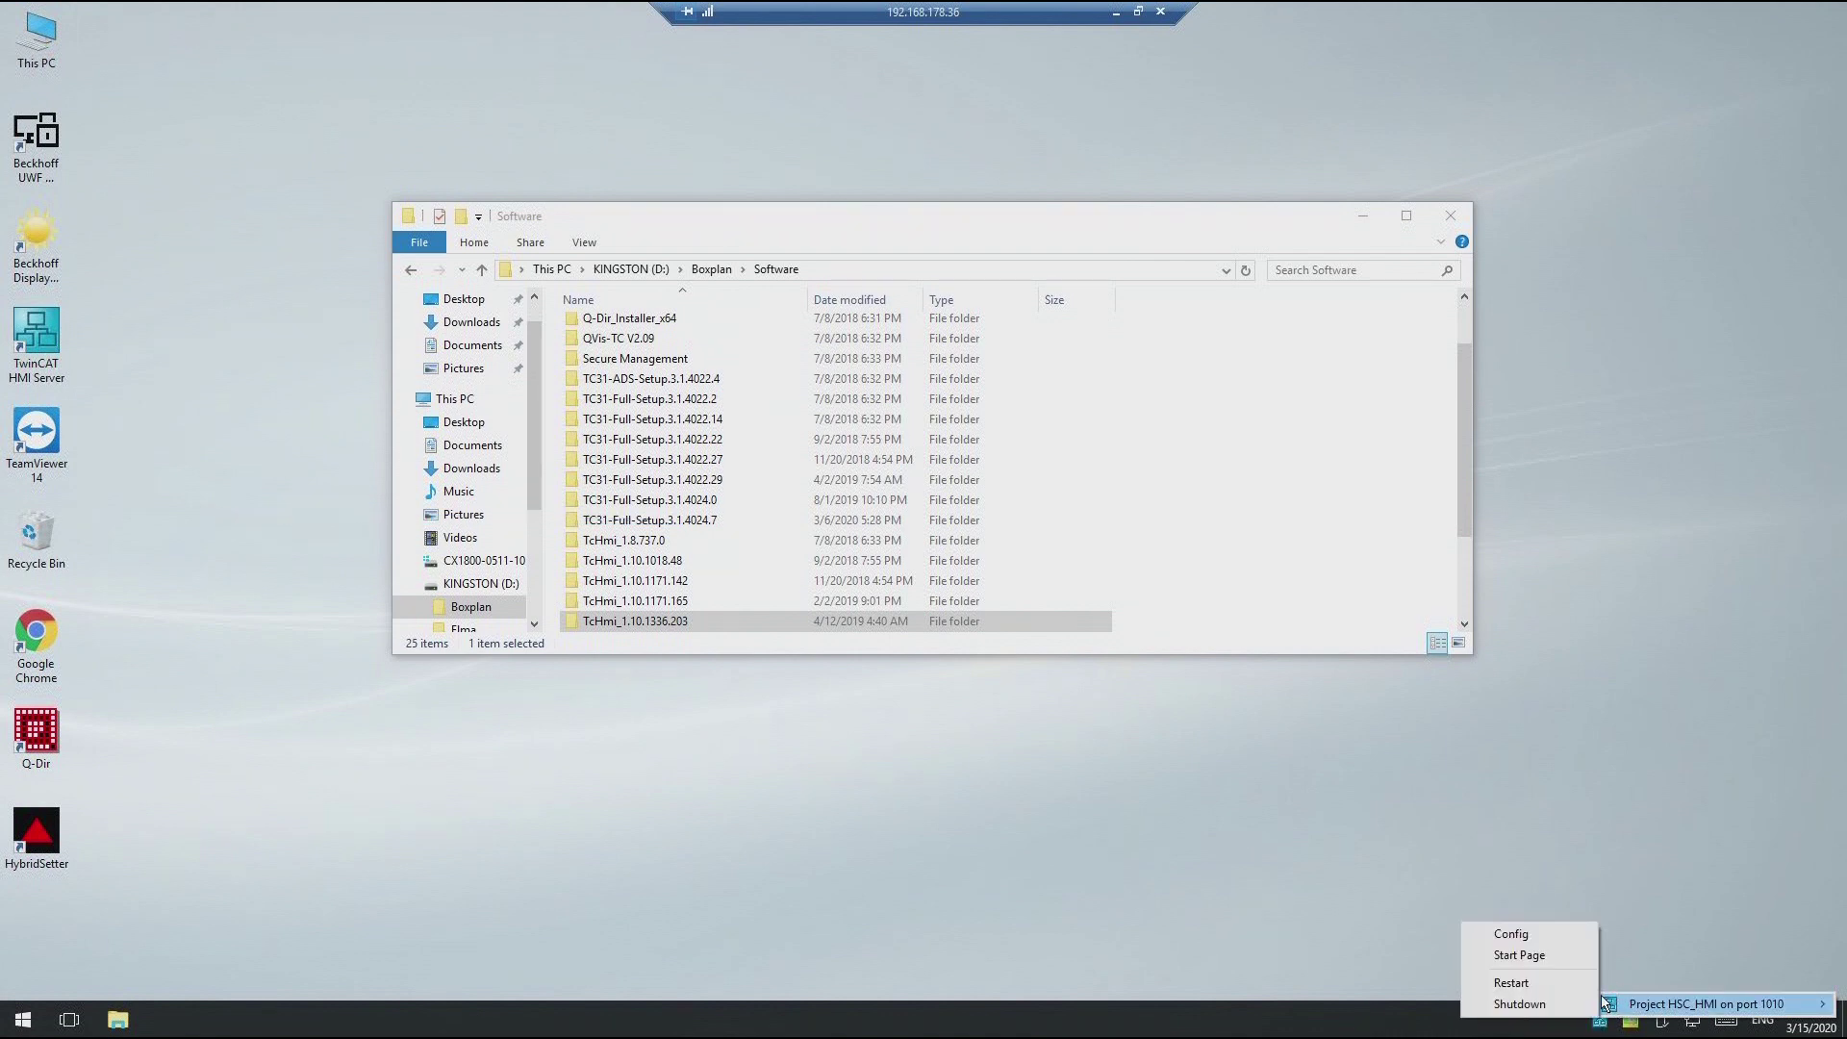
left_click(1565, 1004)
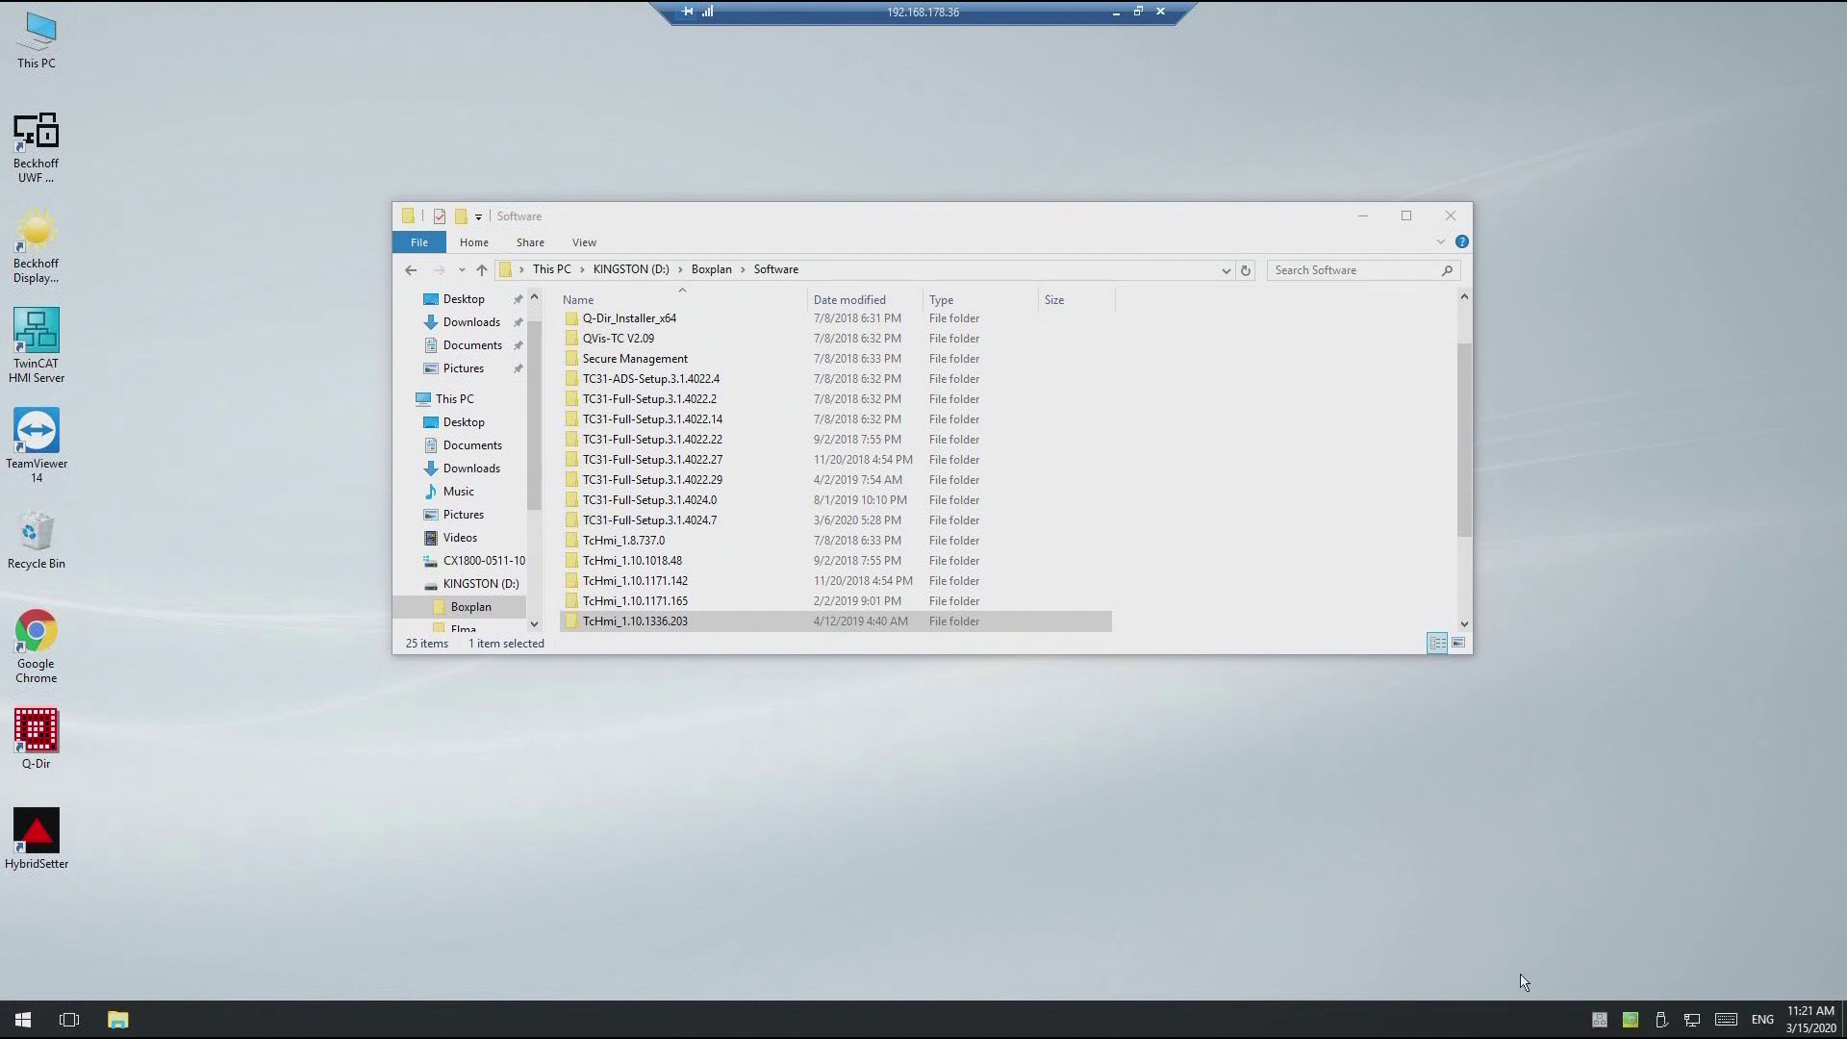
Step: Open the TcHmi_1.10.1336.203 folder and run TF2000-HMI-Server.exe as administrator
left_click(737, 624)
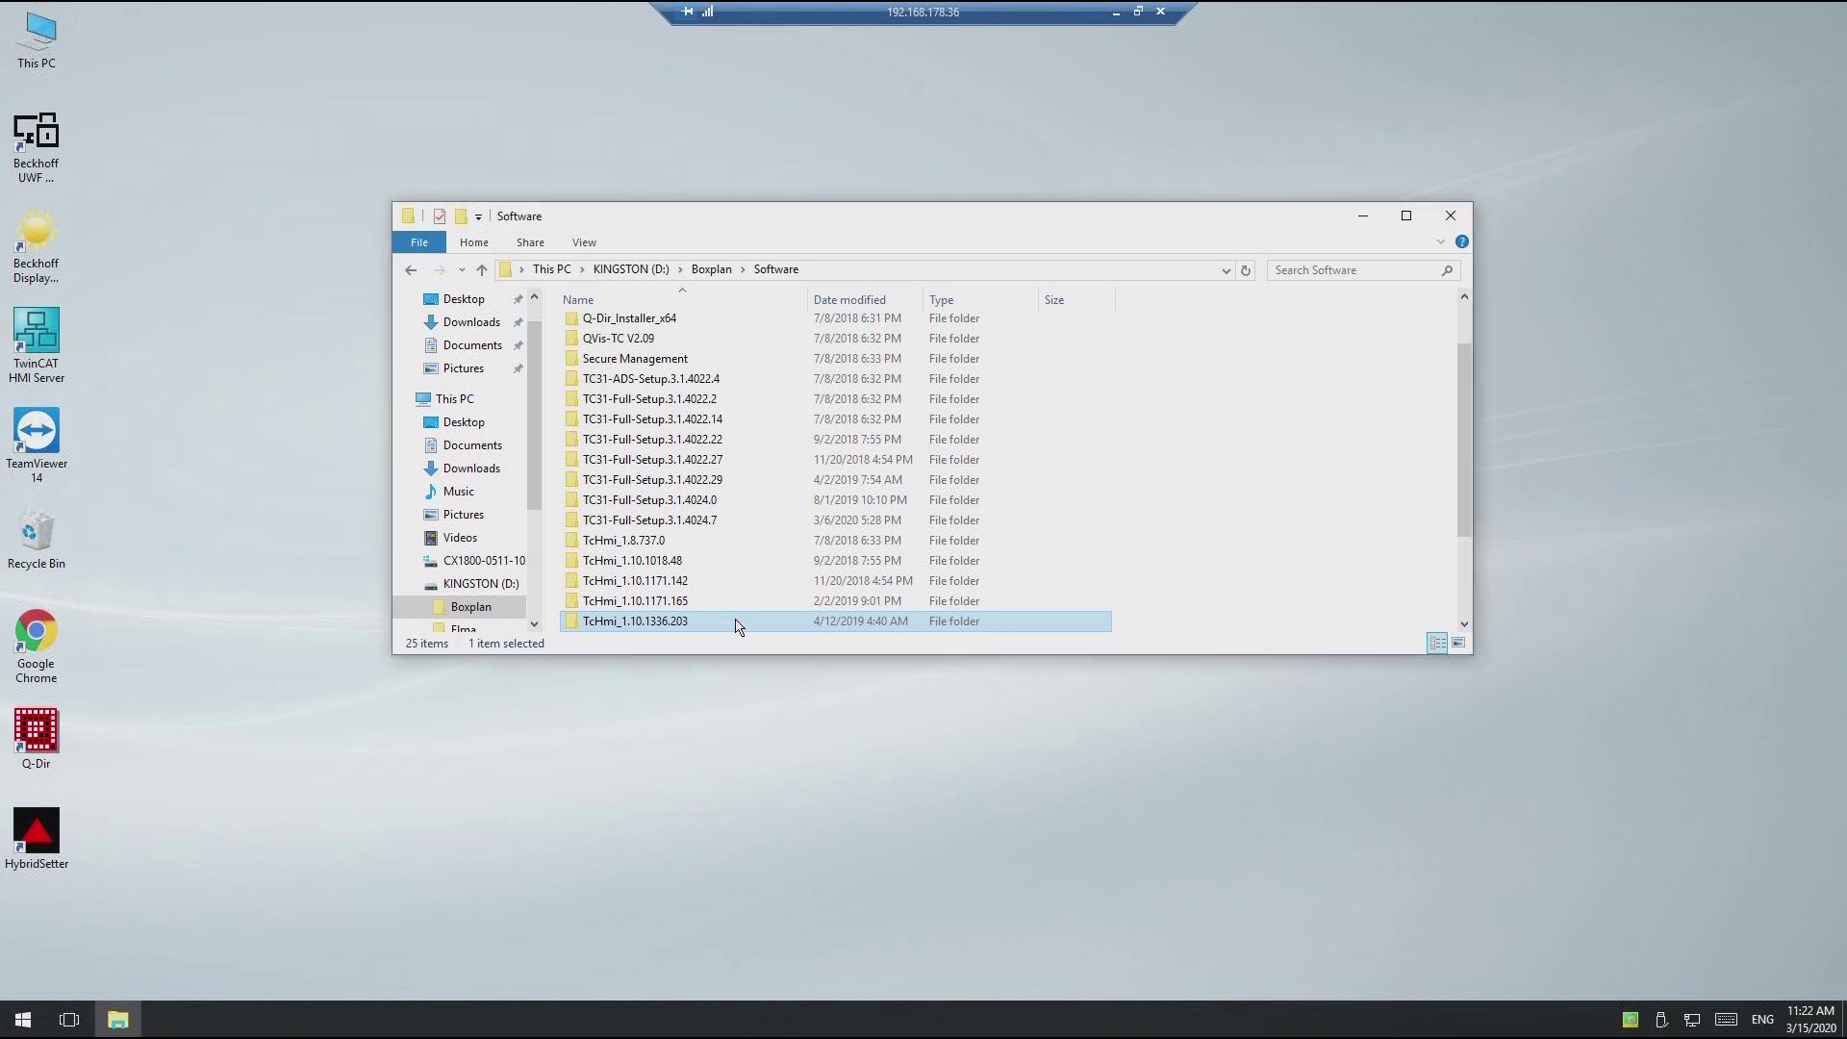
double_click(737, 623)
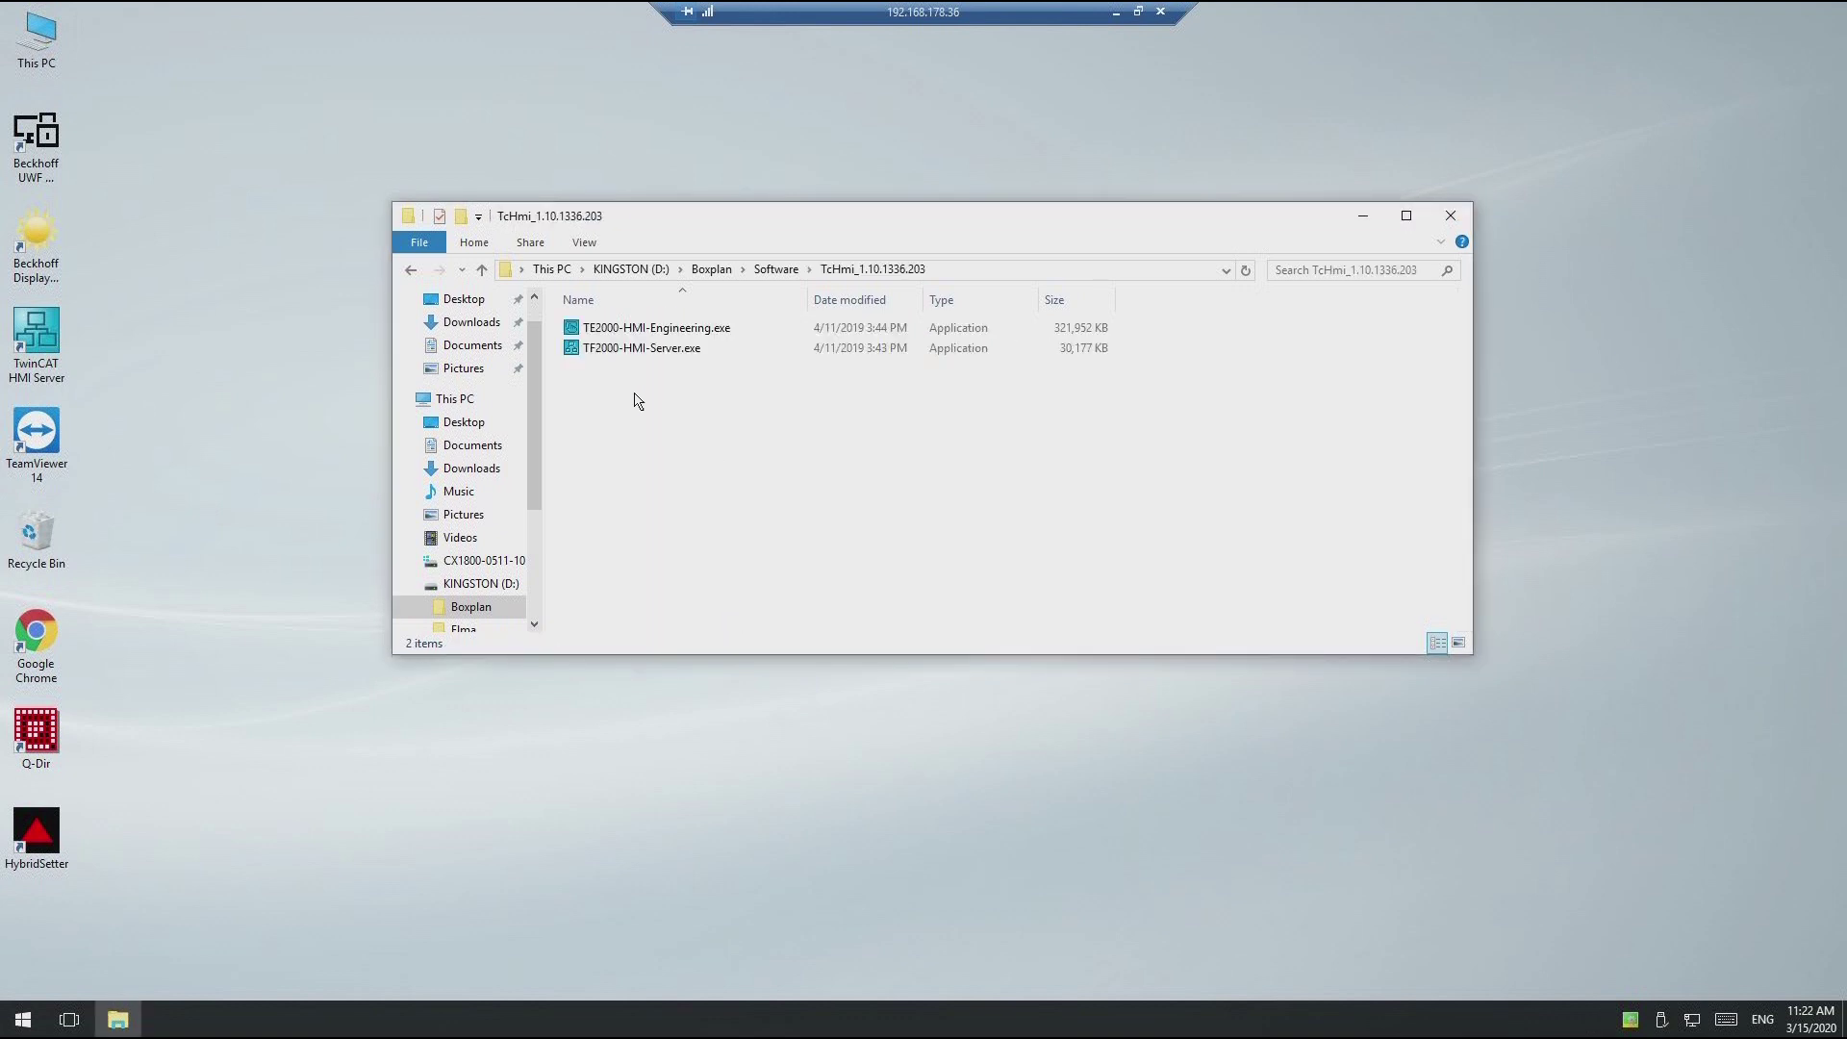
right_click(620, 356)
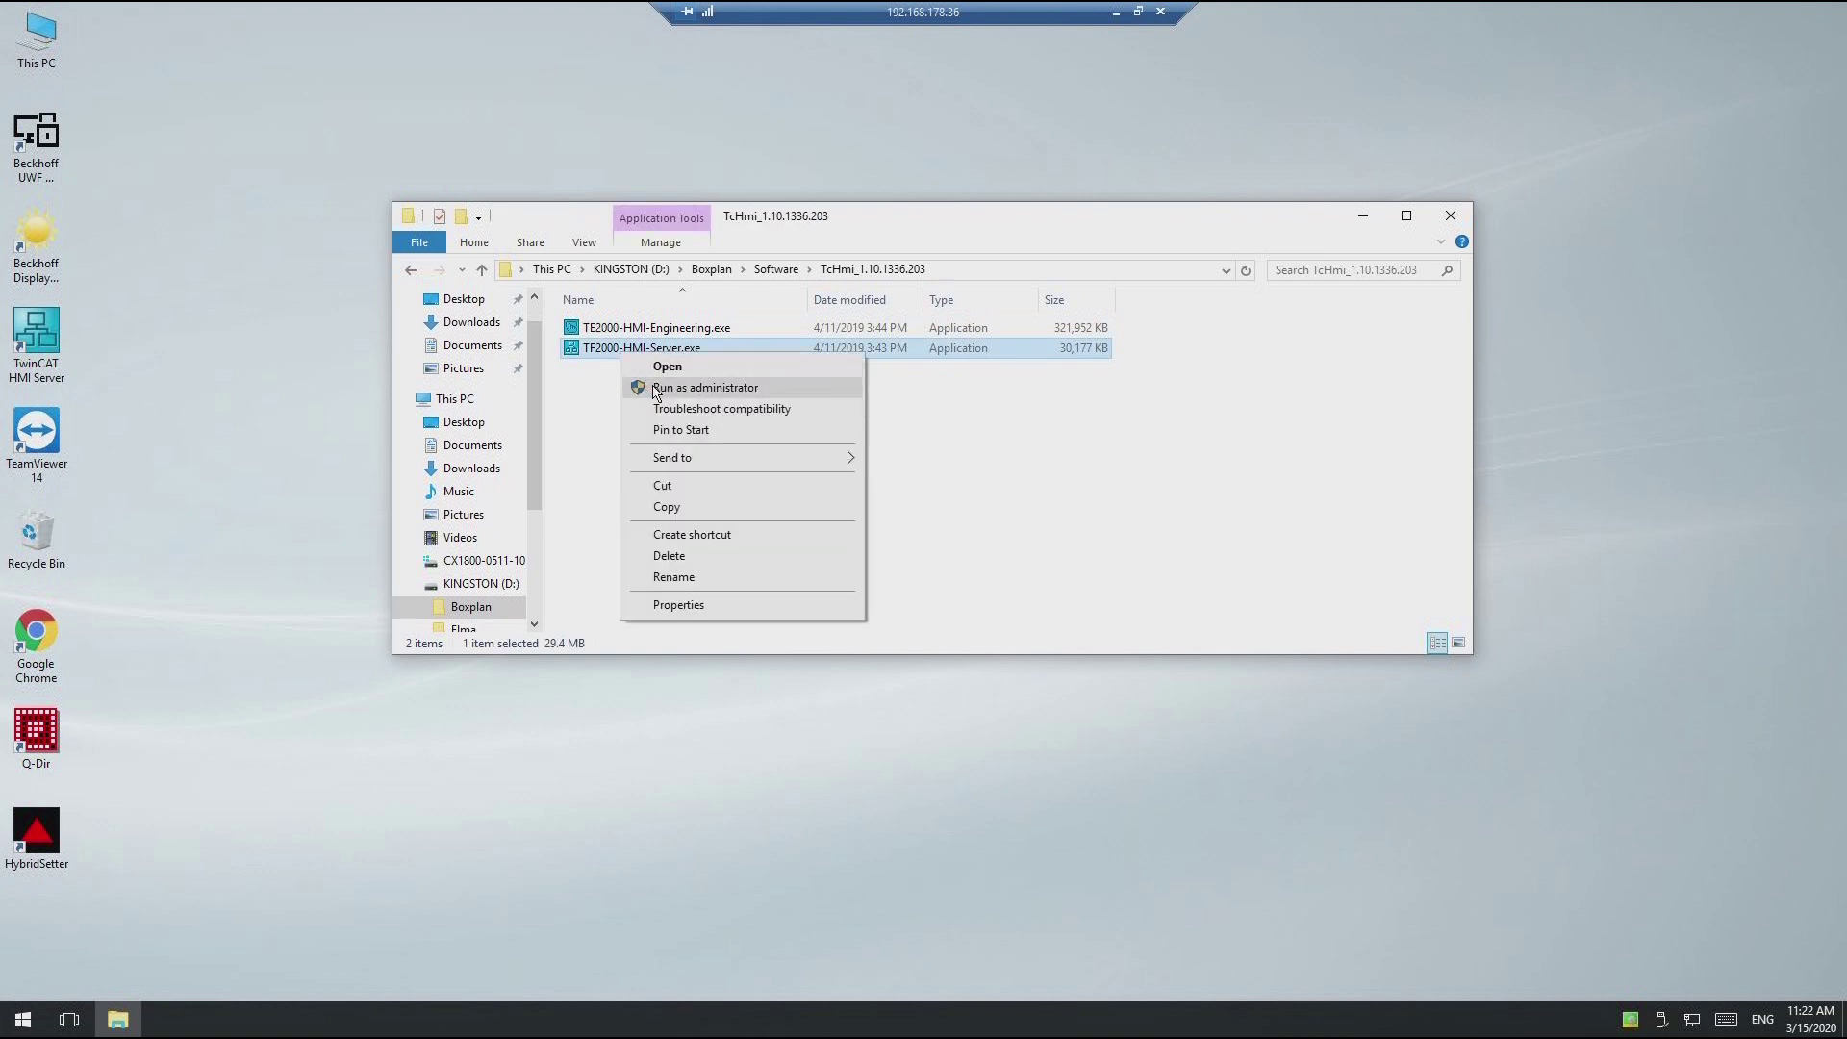
left_click(656, 388)
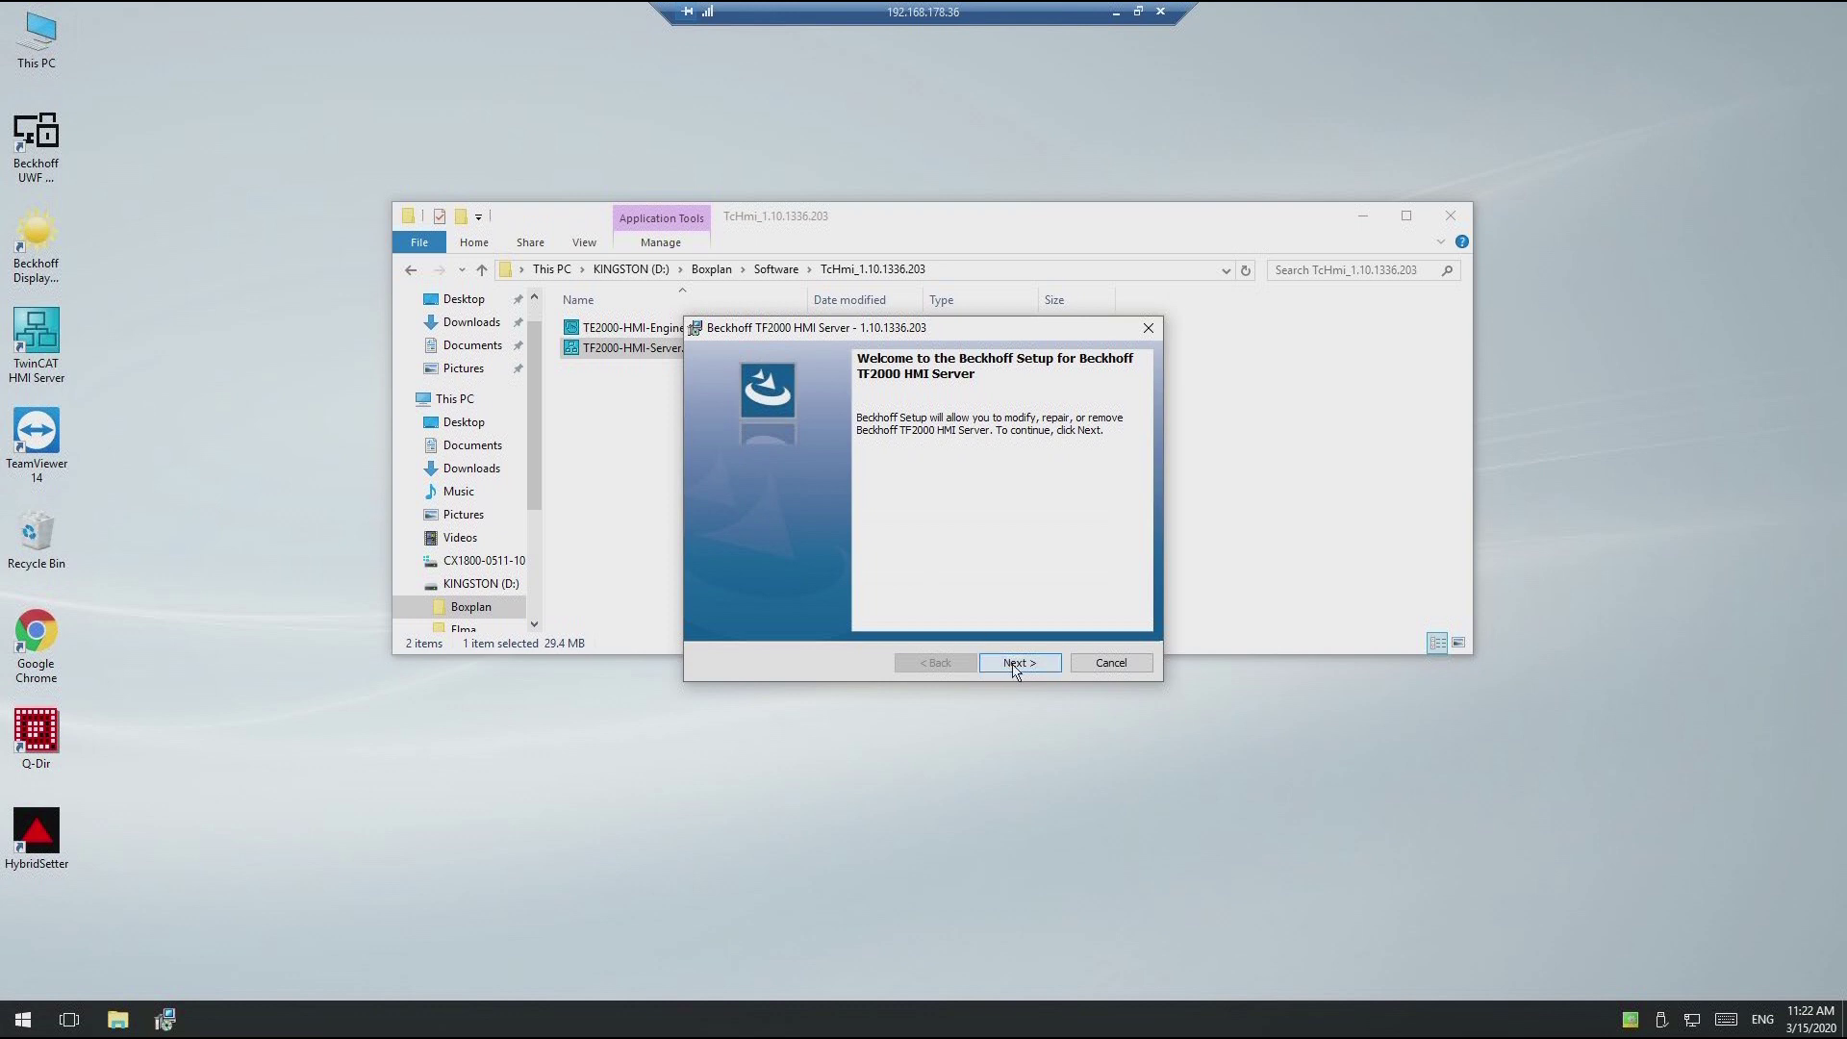
Step: Modify the installation with 'Delete Server Configuration (if exists)' ticked, install, and finish
left_click(1014, 664)
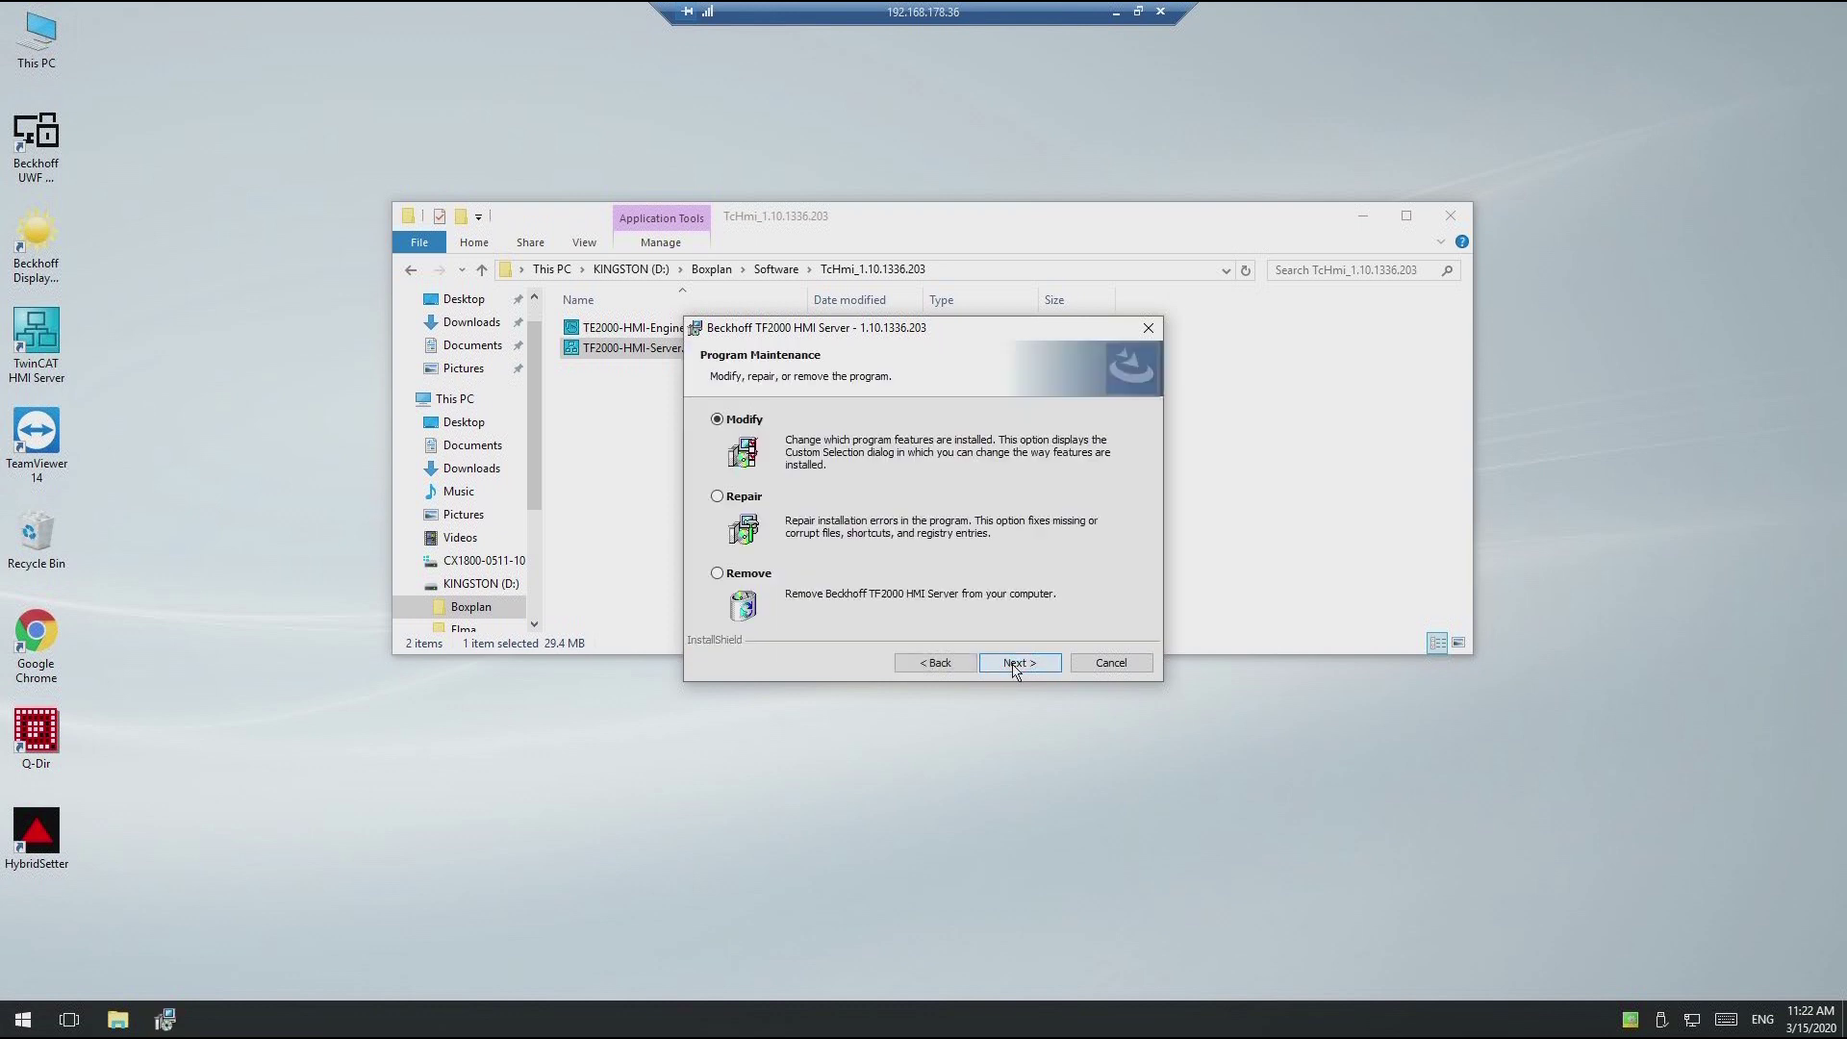
left_click(1016, 666)
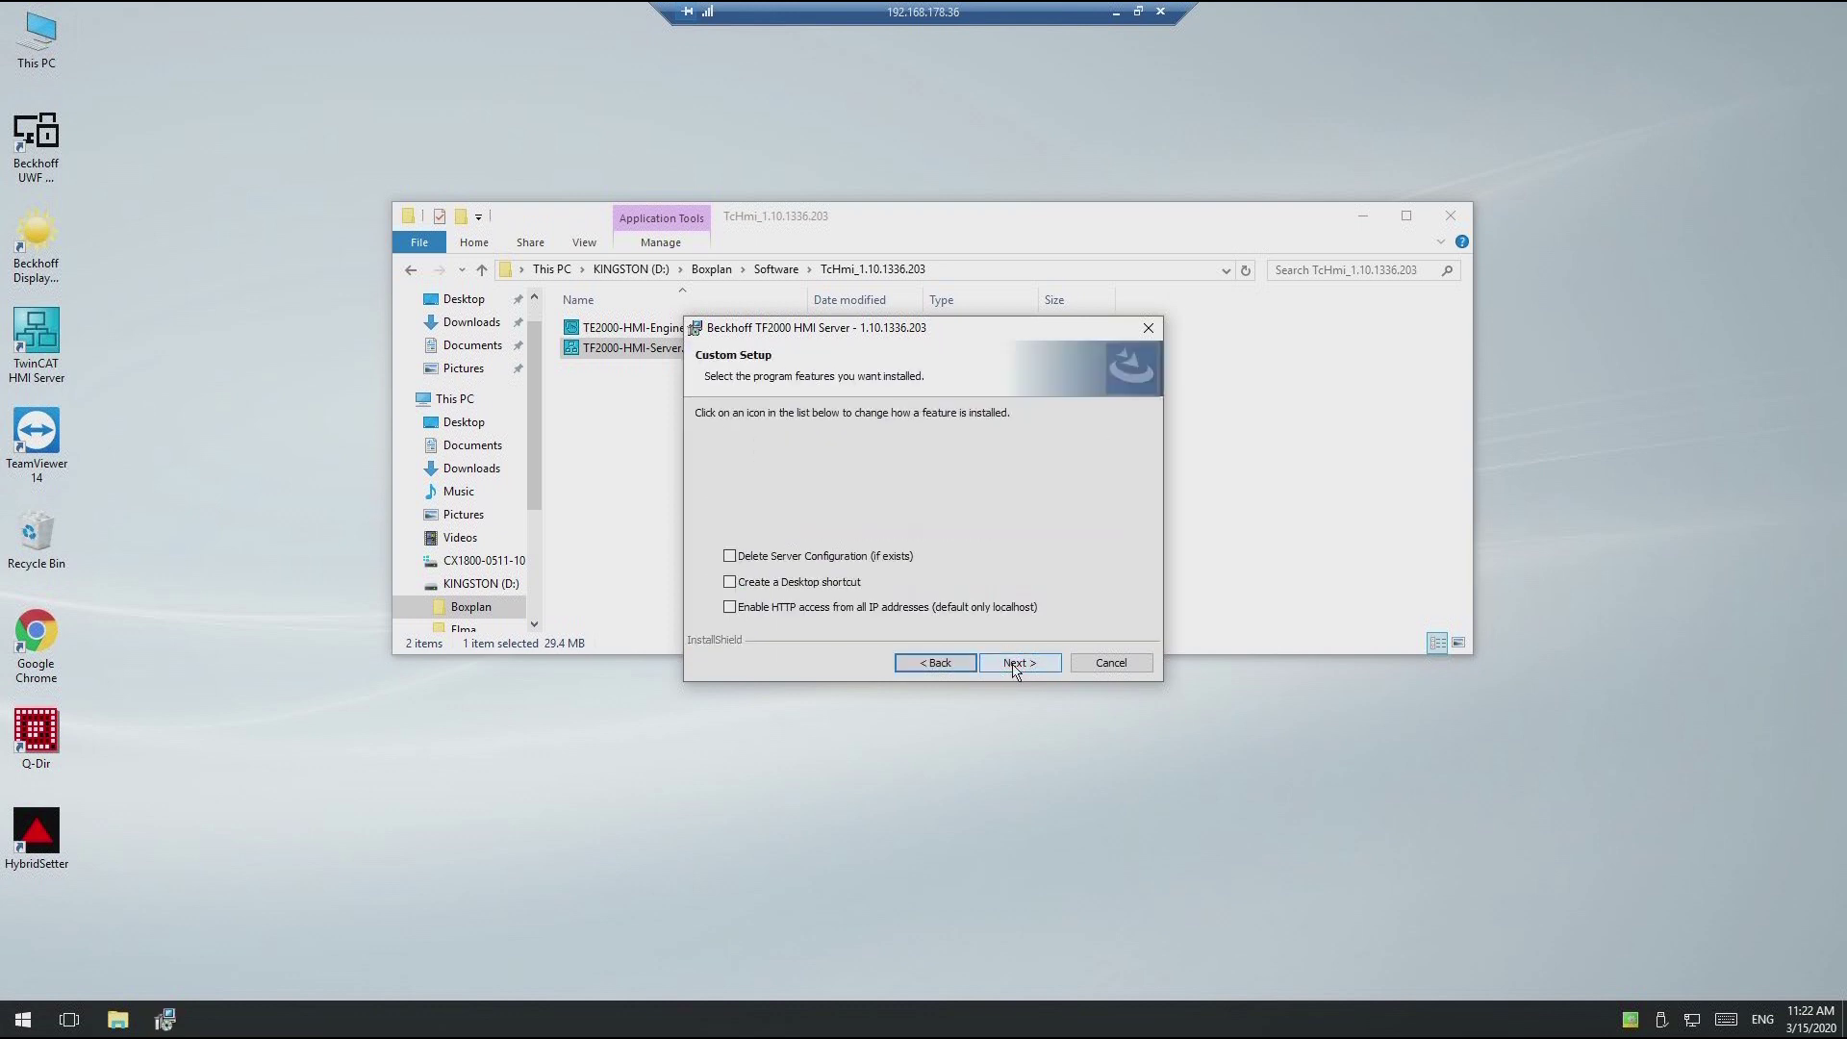
left_click(729, 557)
left_click(1020, 664)
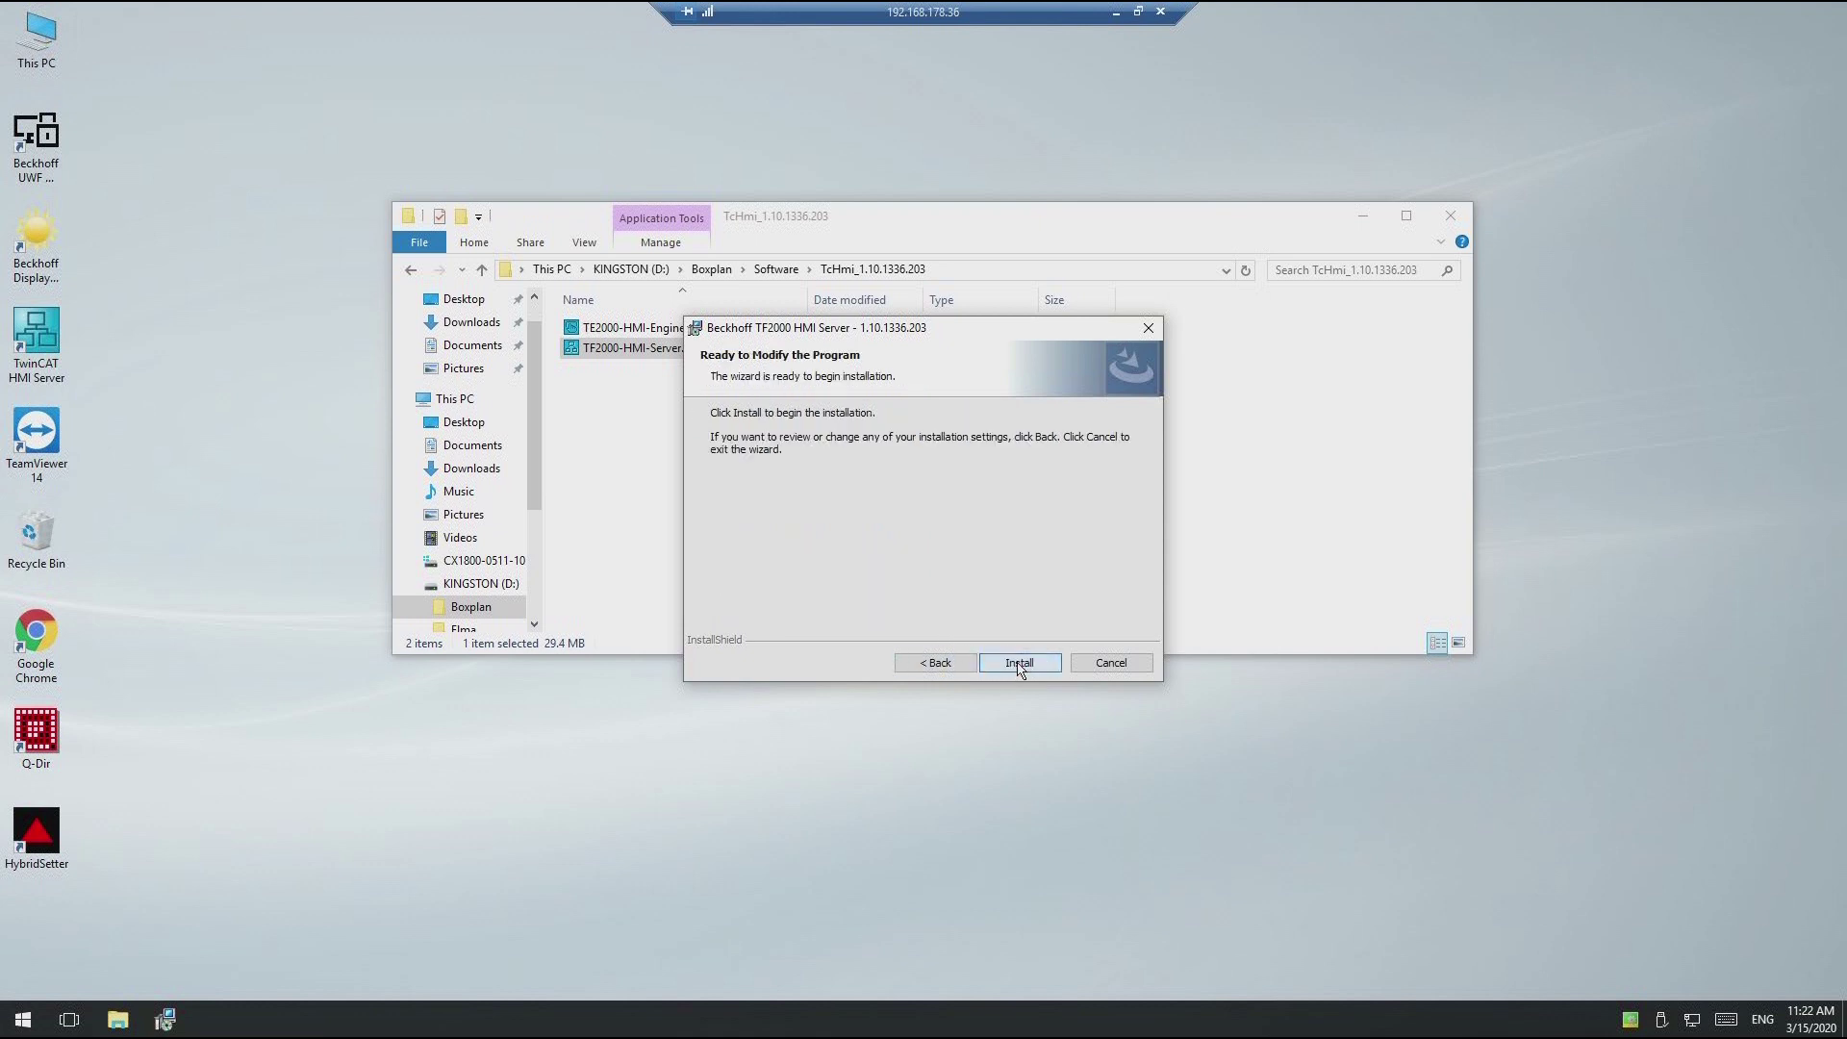
left_click(1020, 664)
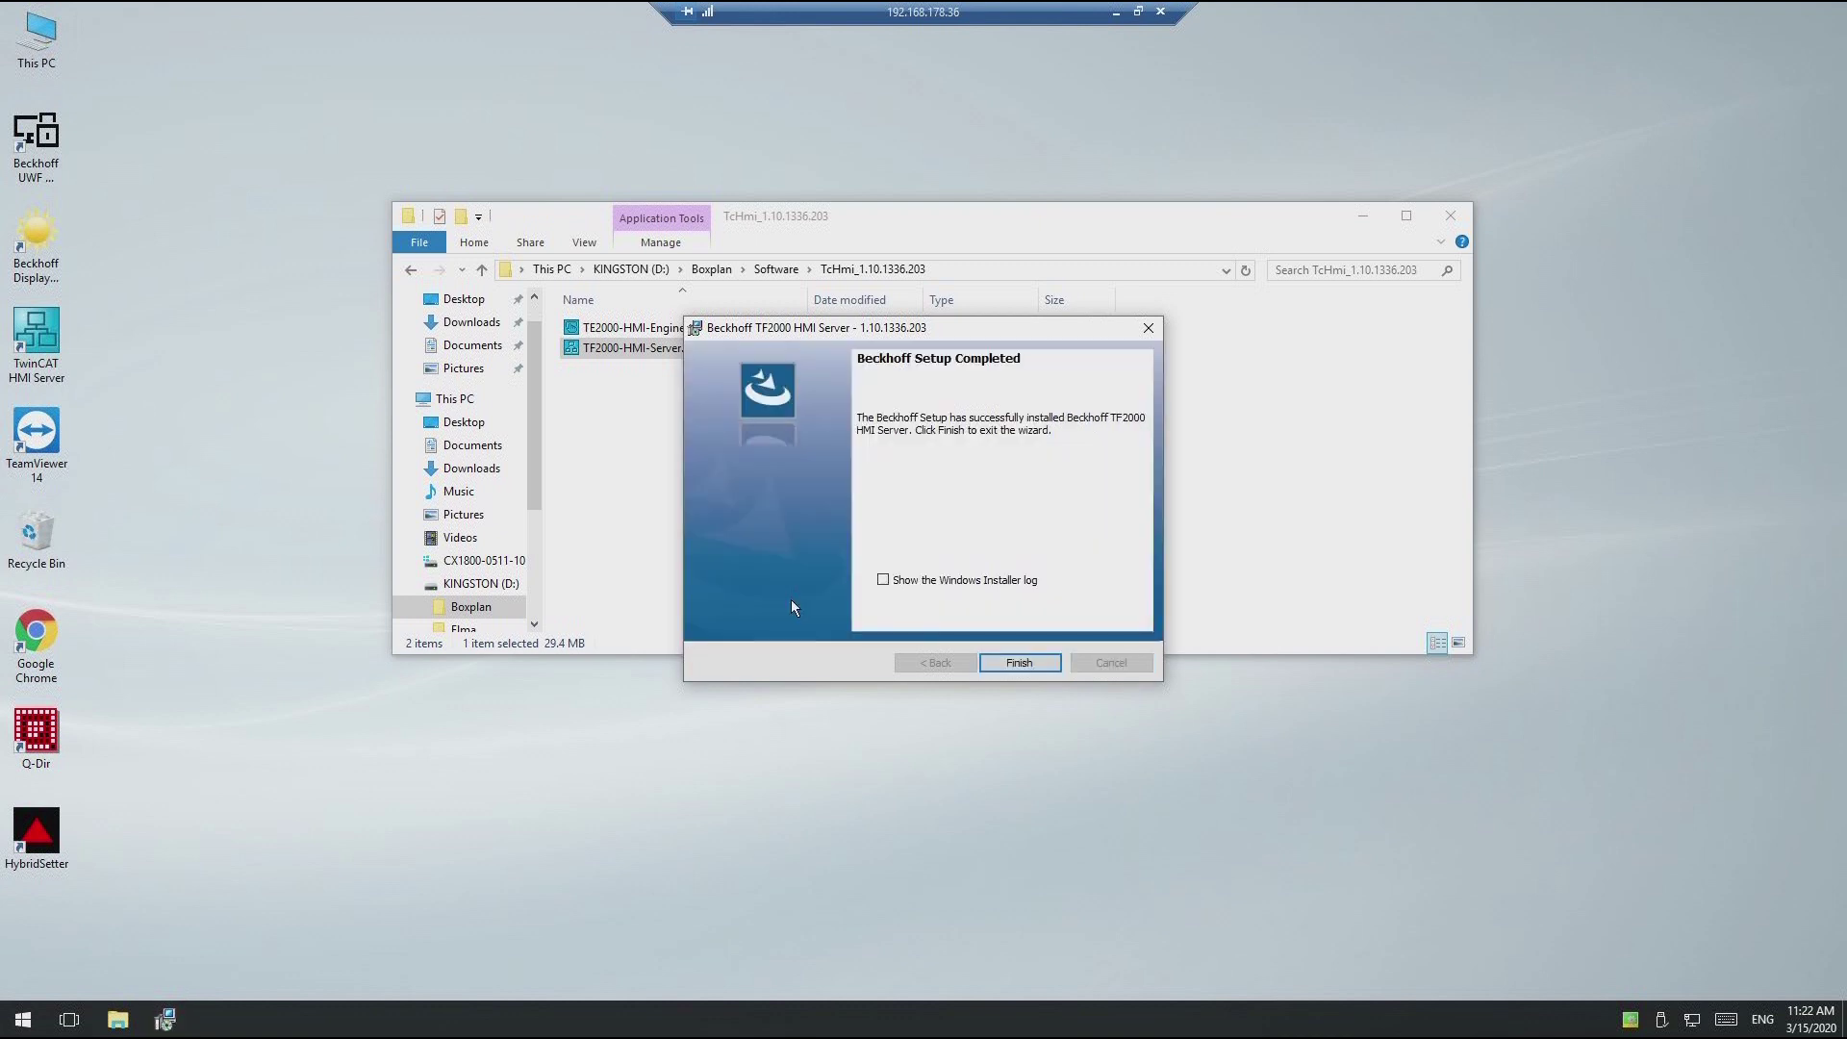
left_click(1021, 663)
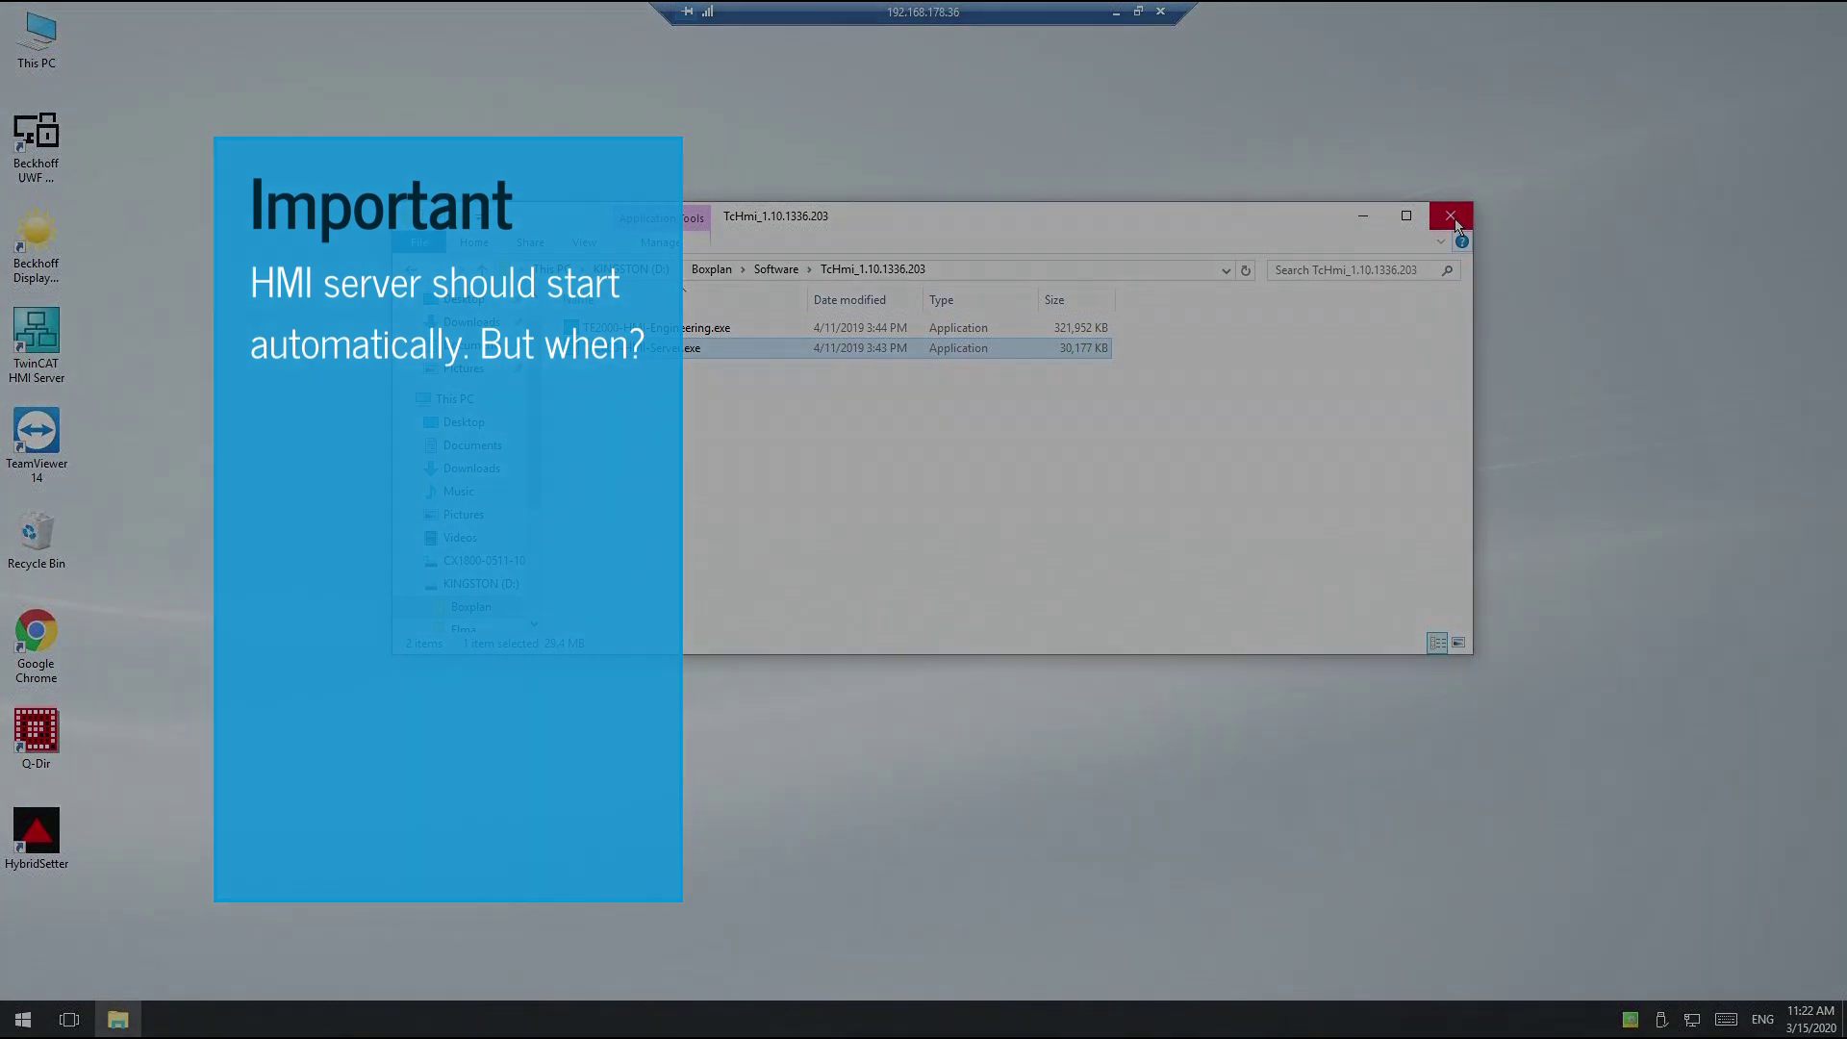
Step: Close the installer folder, copy the TwinCAT HMI Server desktop shortcut, and open This PC
left_click(1453, 220)
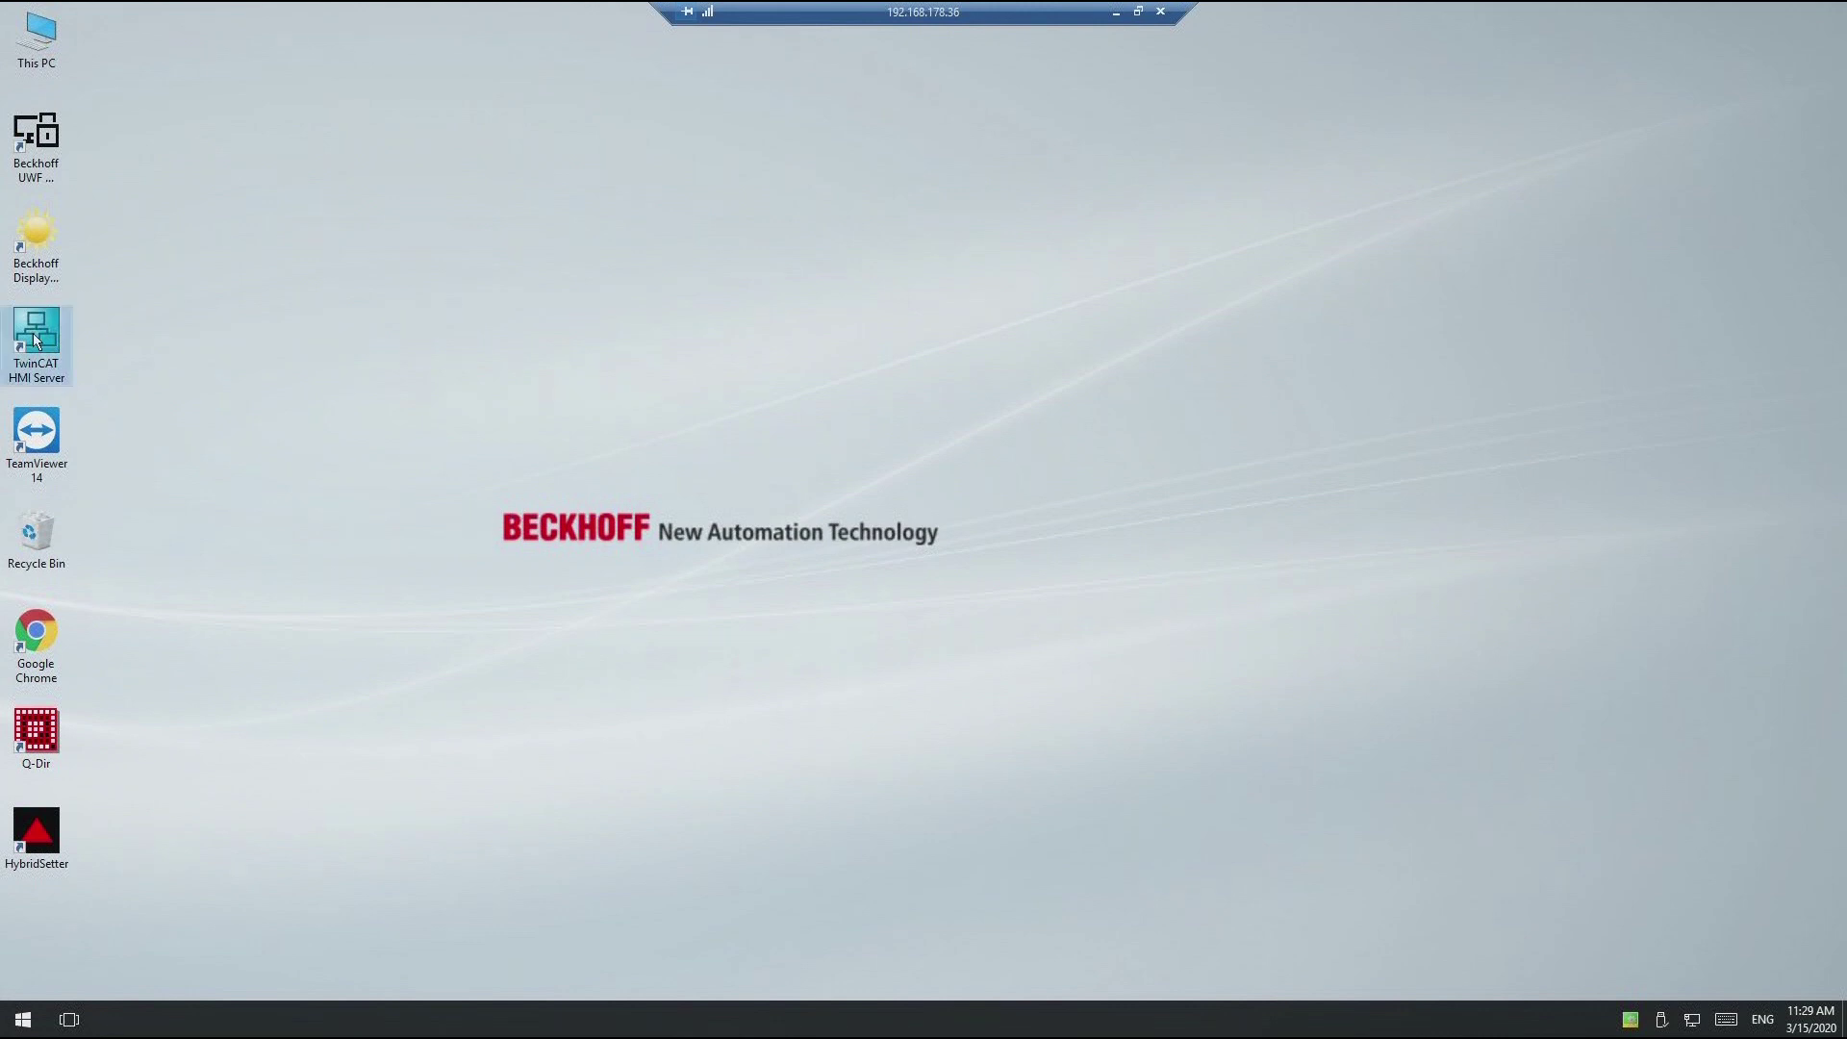
right_click(34, 337)
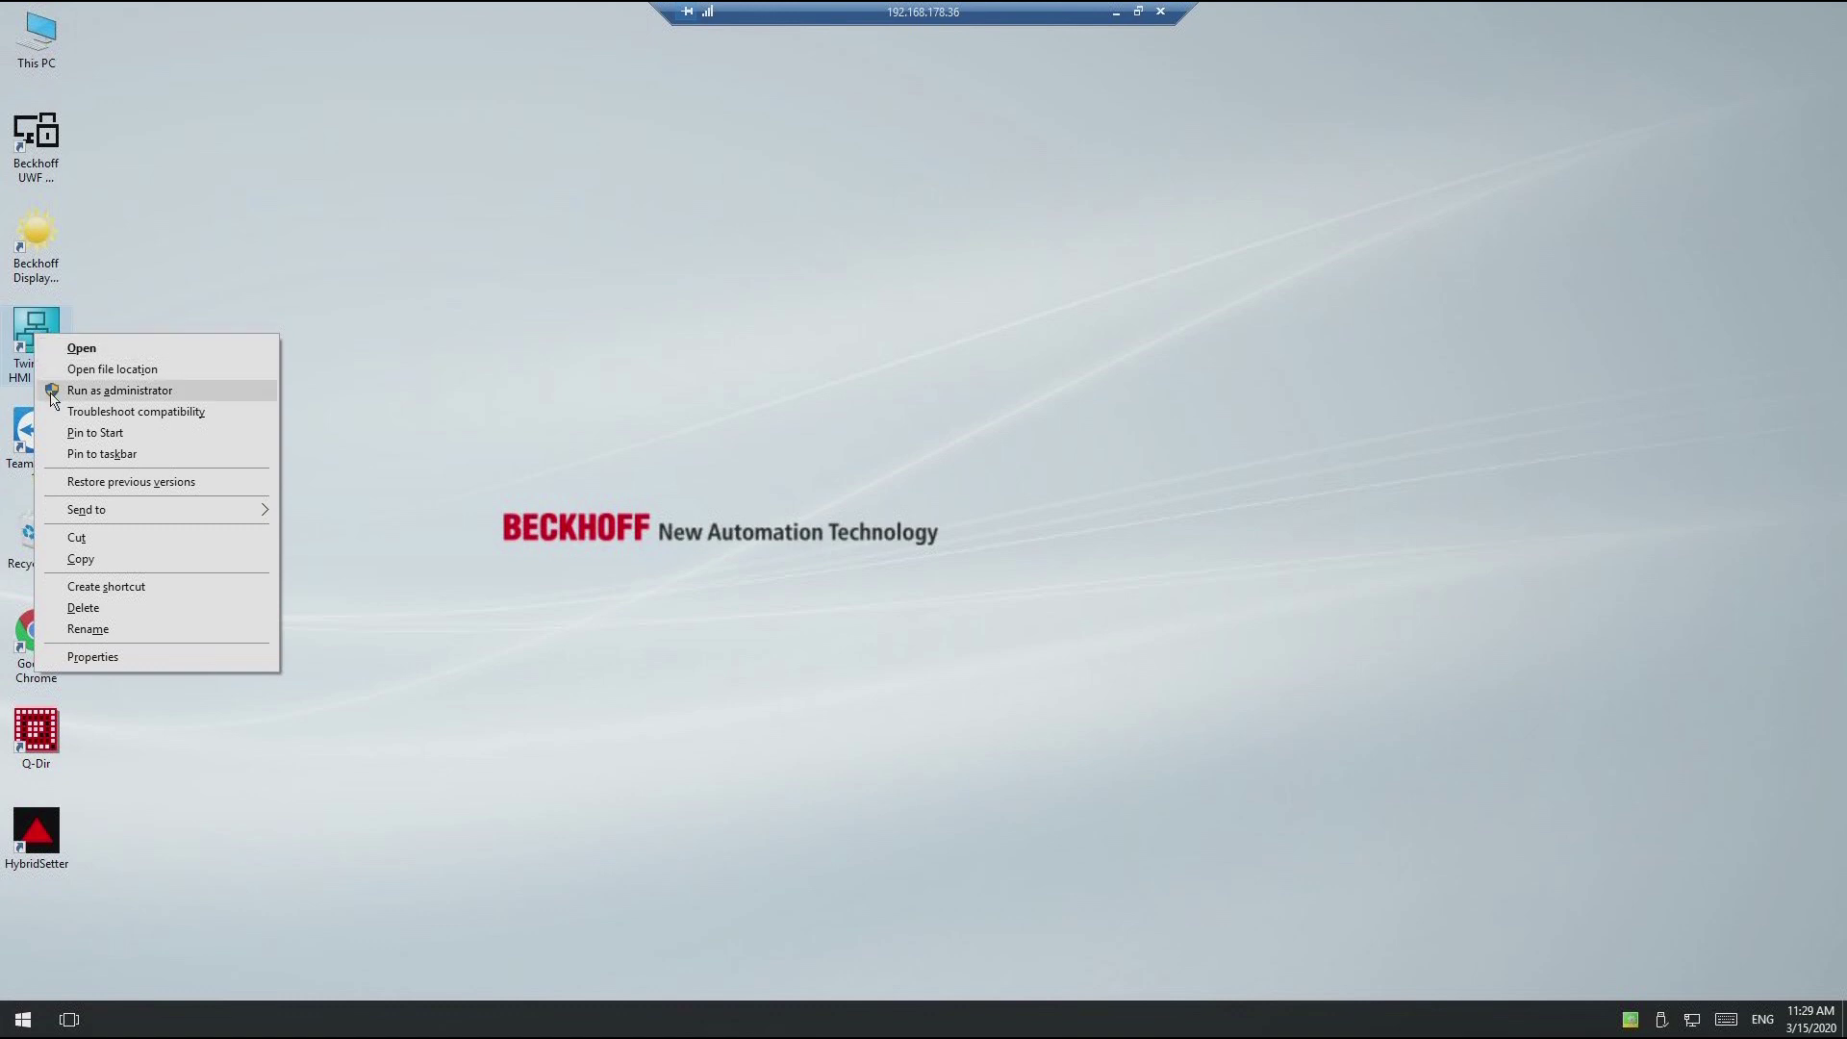
left_click(108, 559)
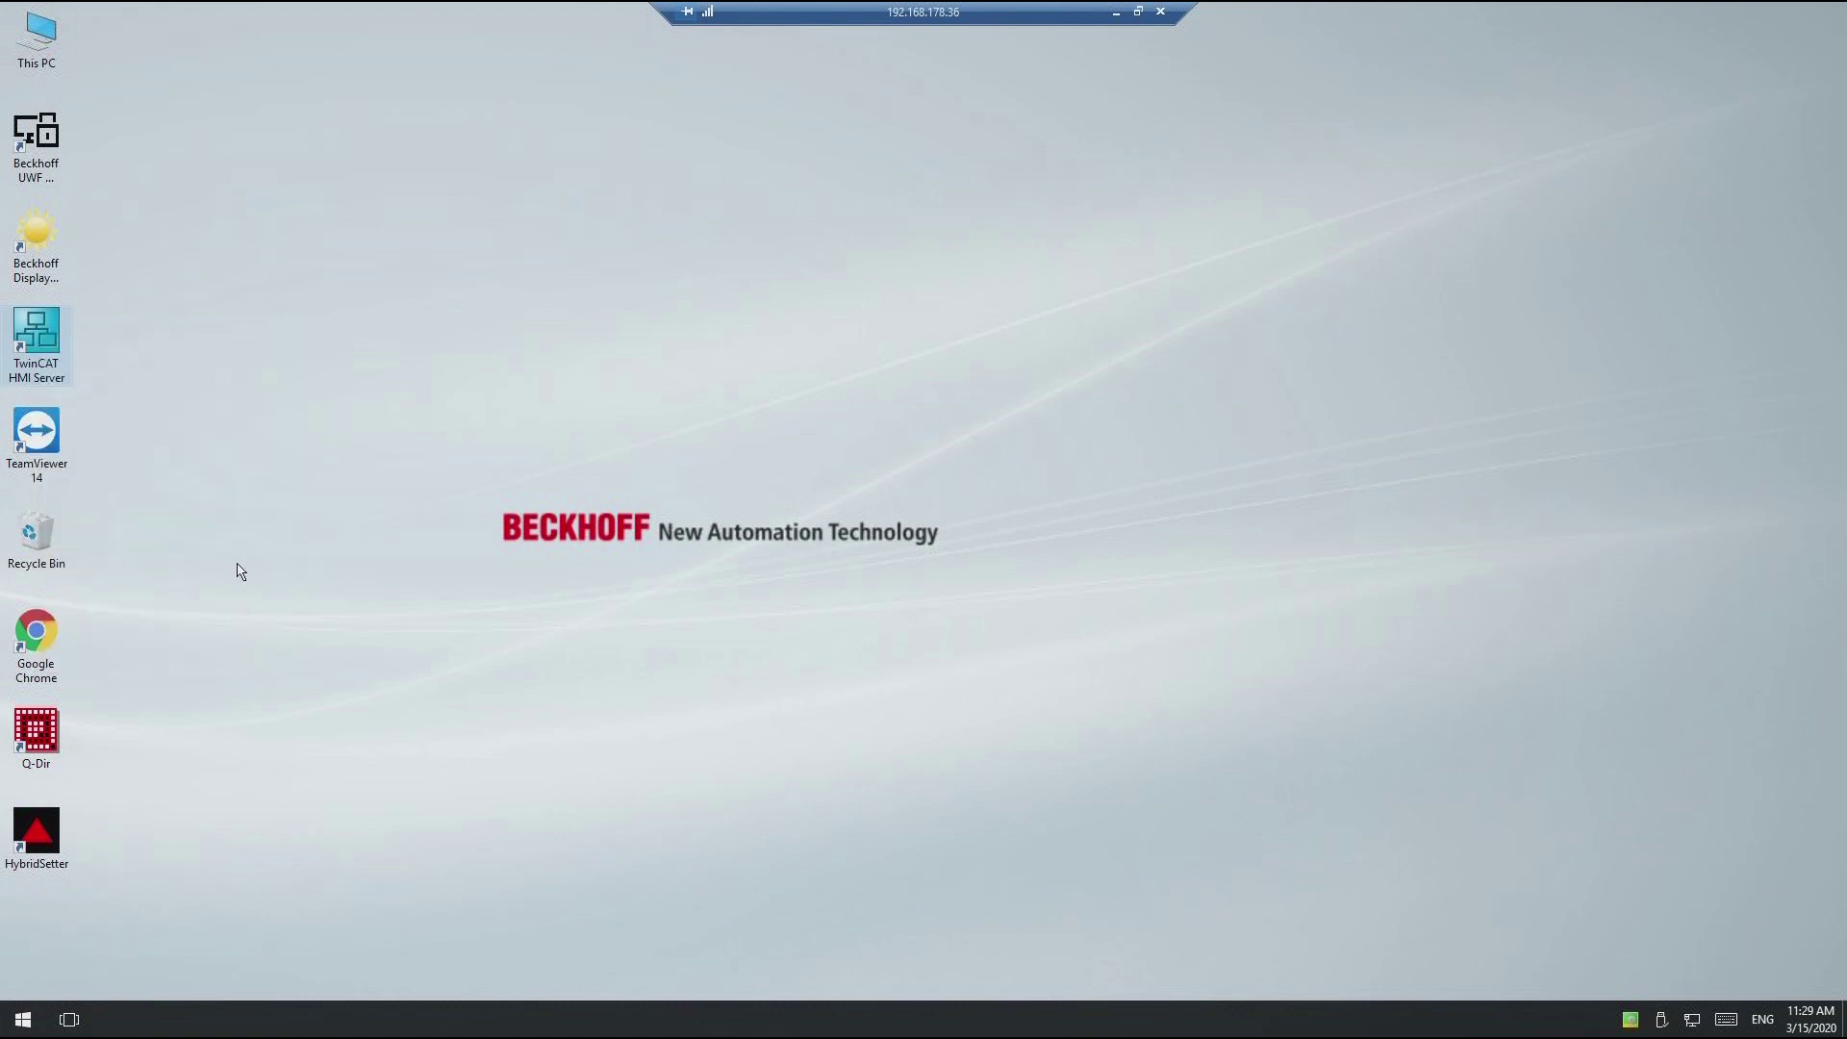
left_click(34, 39)
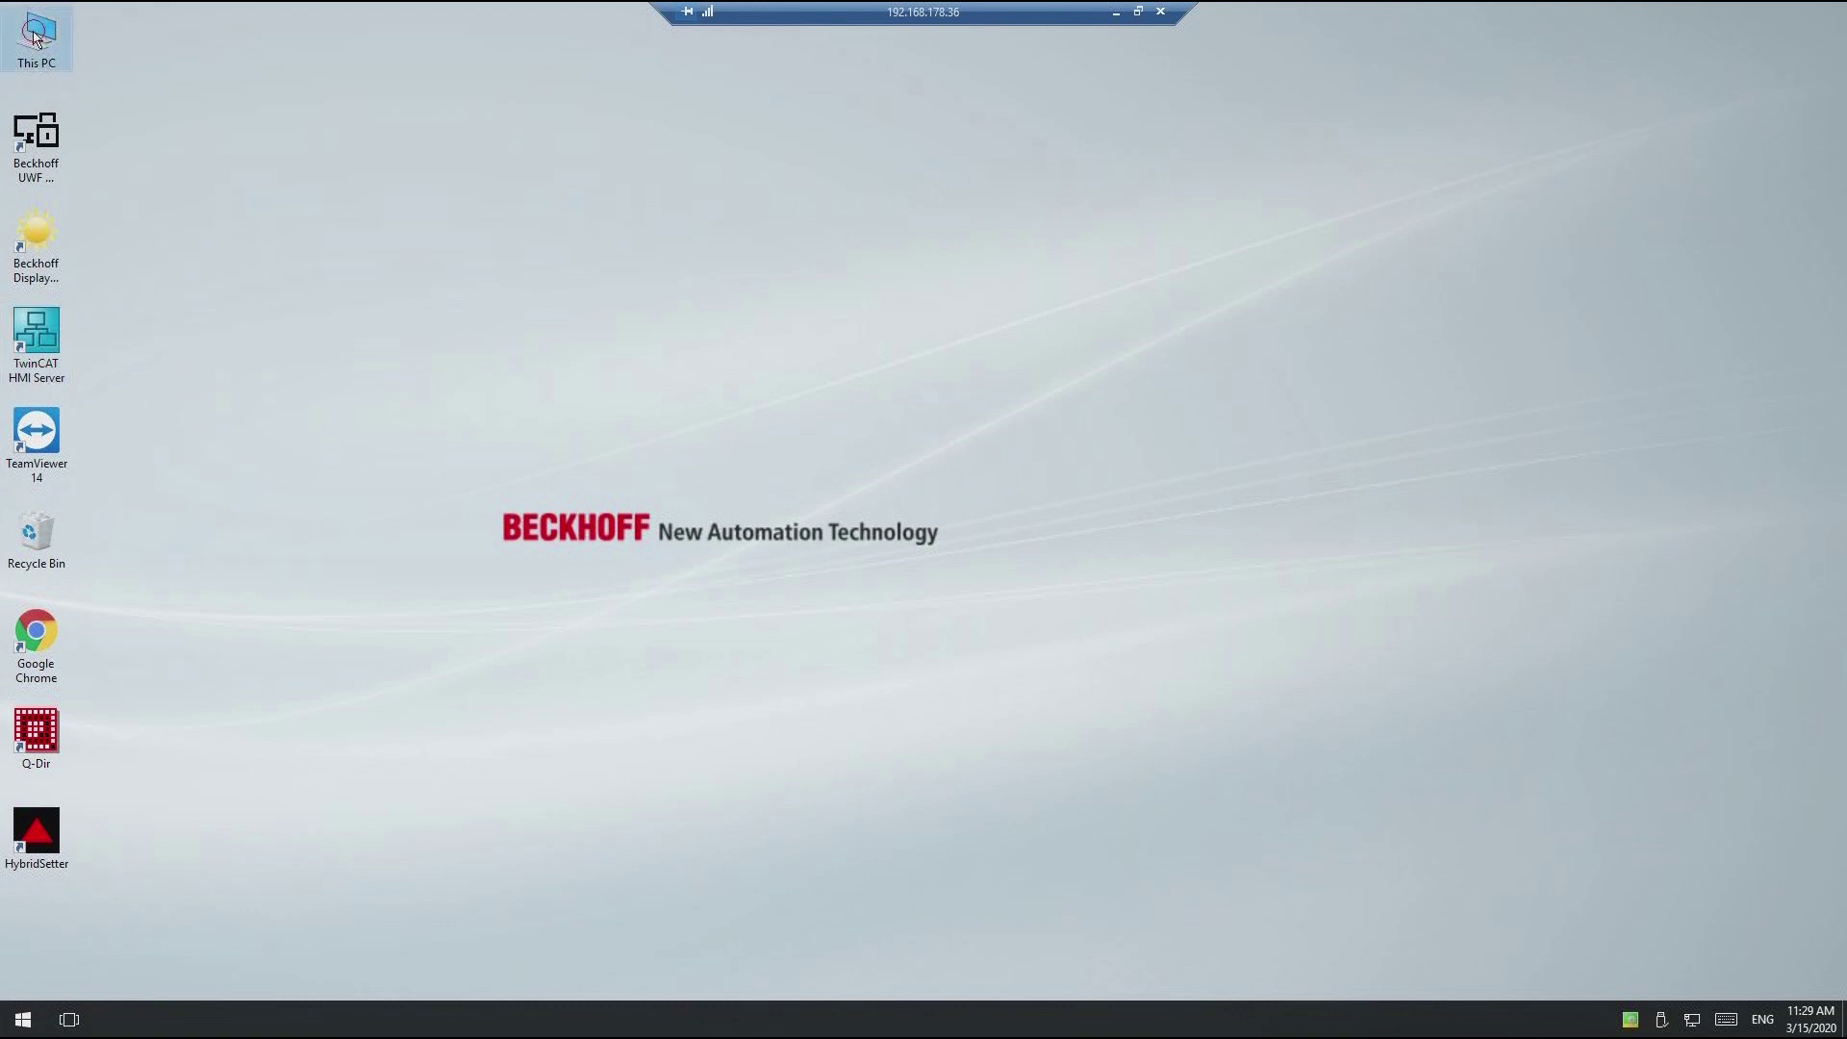
double_click(35, 39)
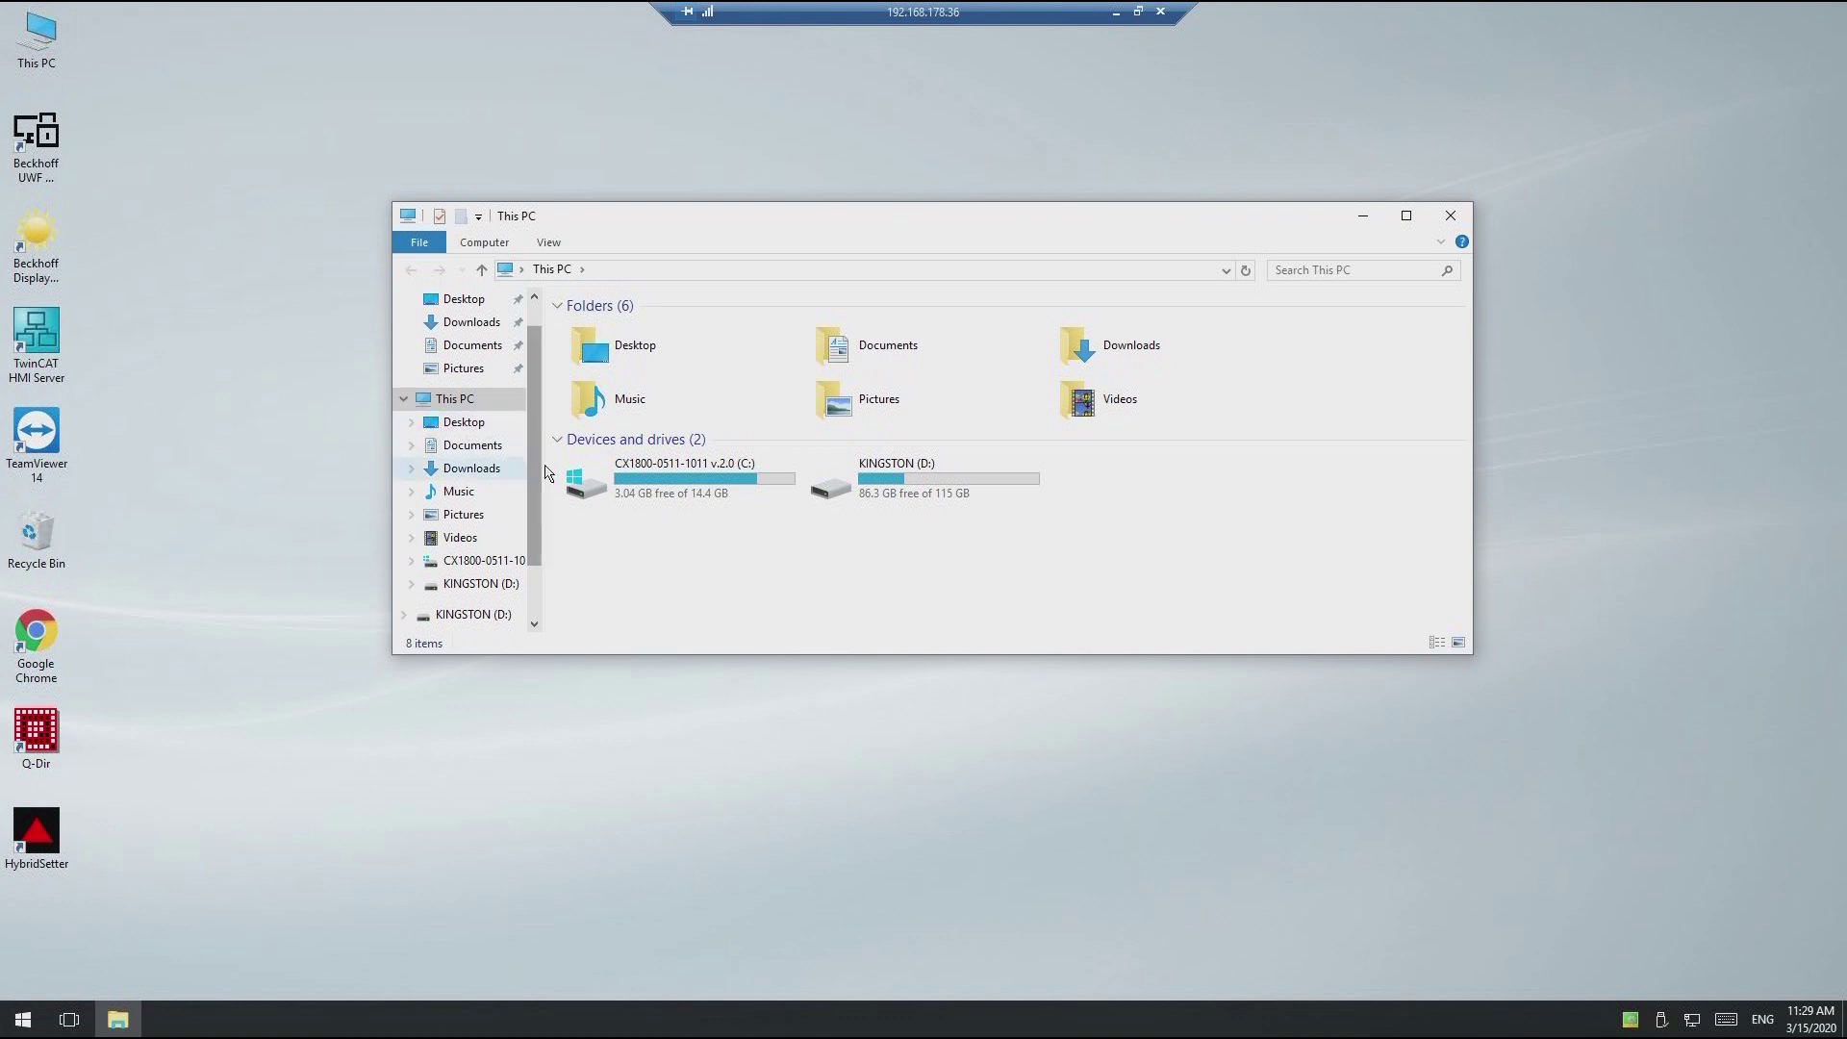
Step: Paste the TwinCAT HMI Server shortcut into C:\TwinCAT\3.1\Target\StartUp and close the window
double_click(705, 481)
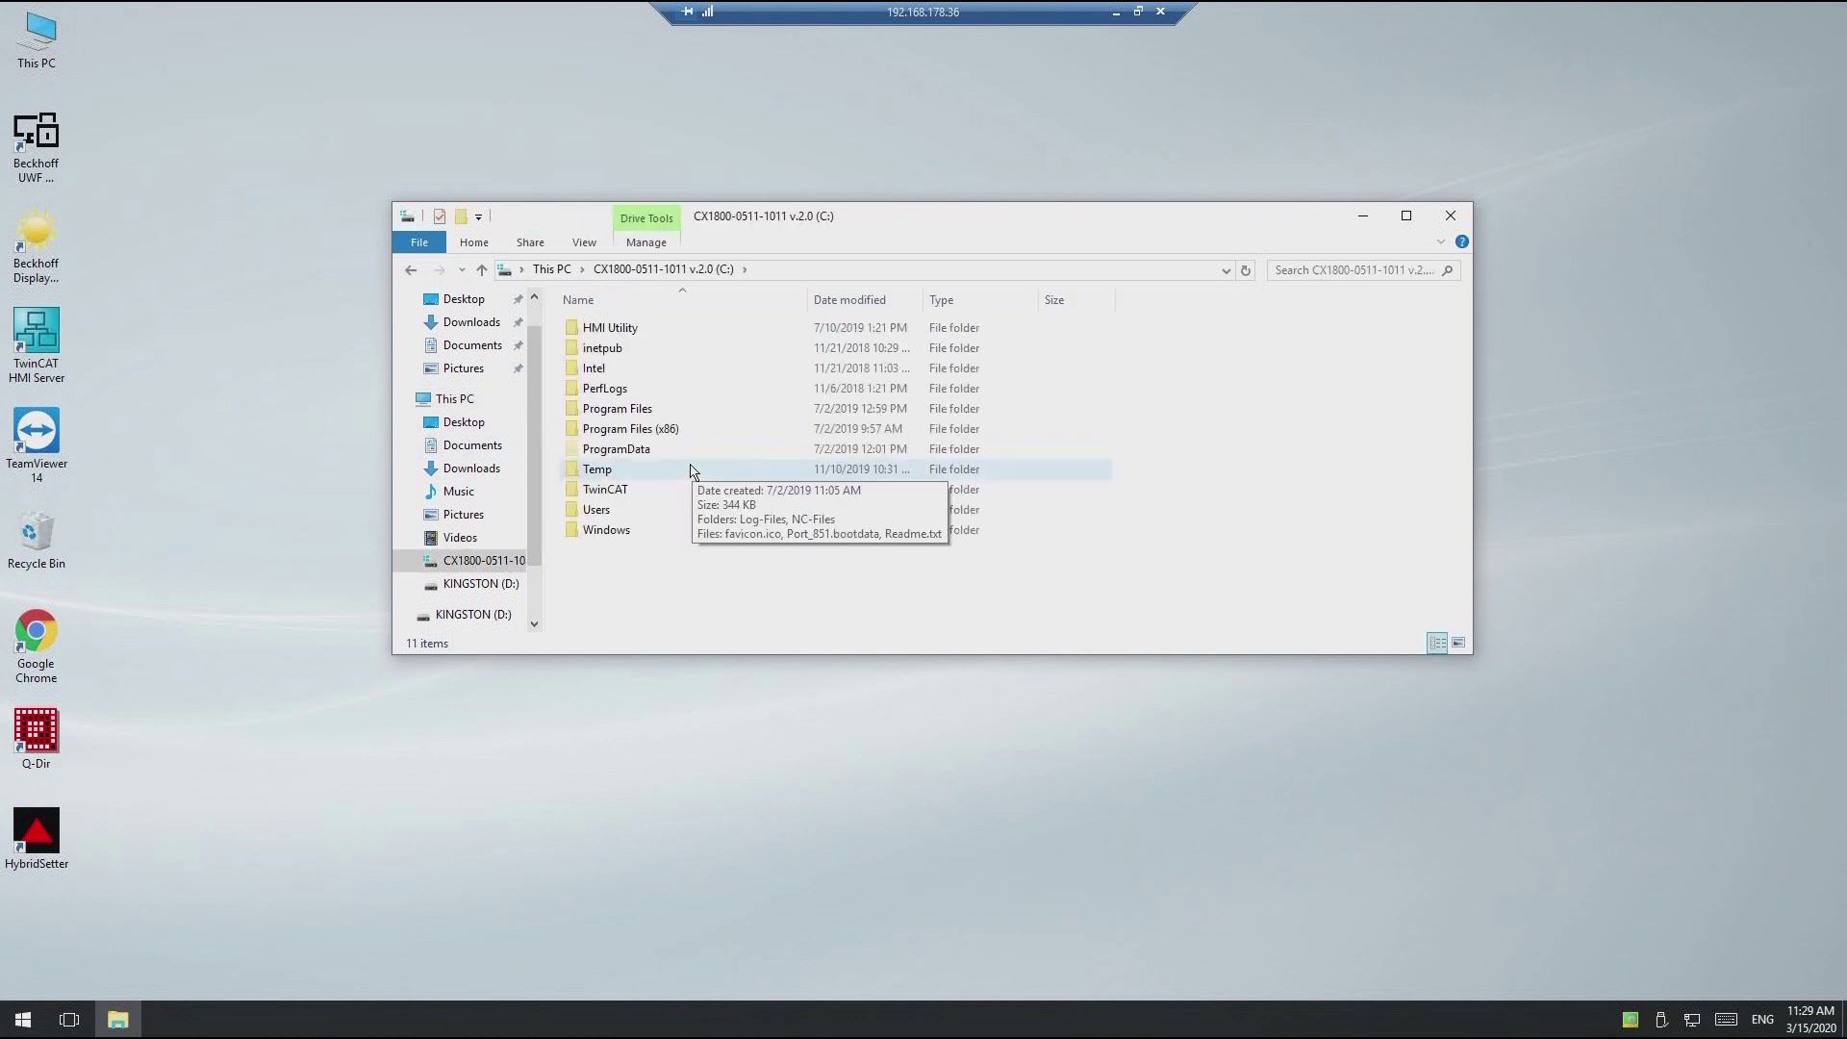
double_click(693, 489)
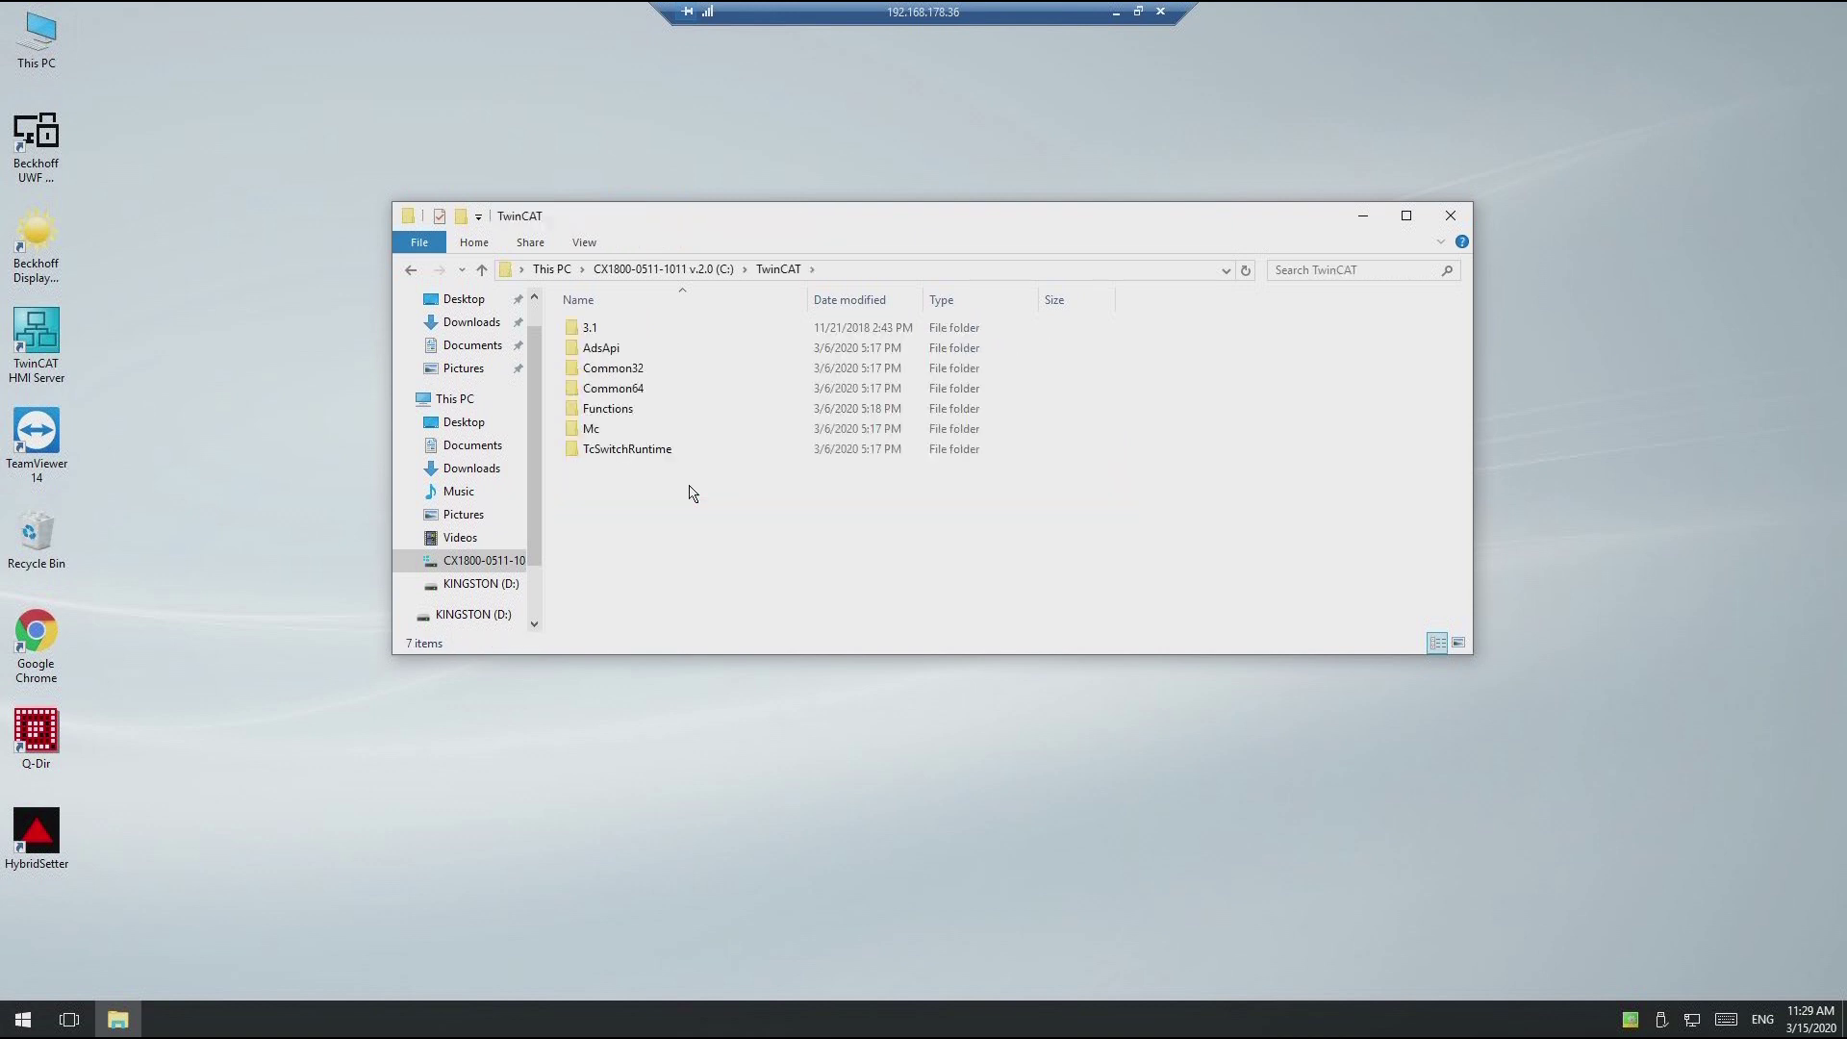
double_click(656, 330)
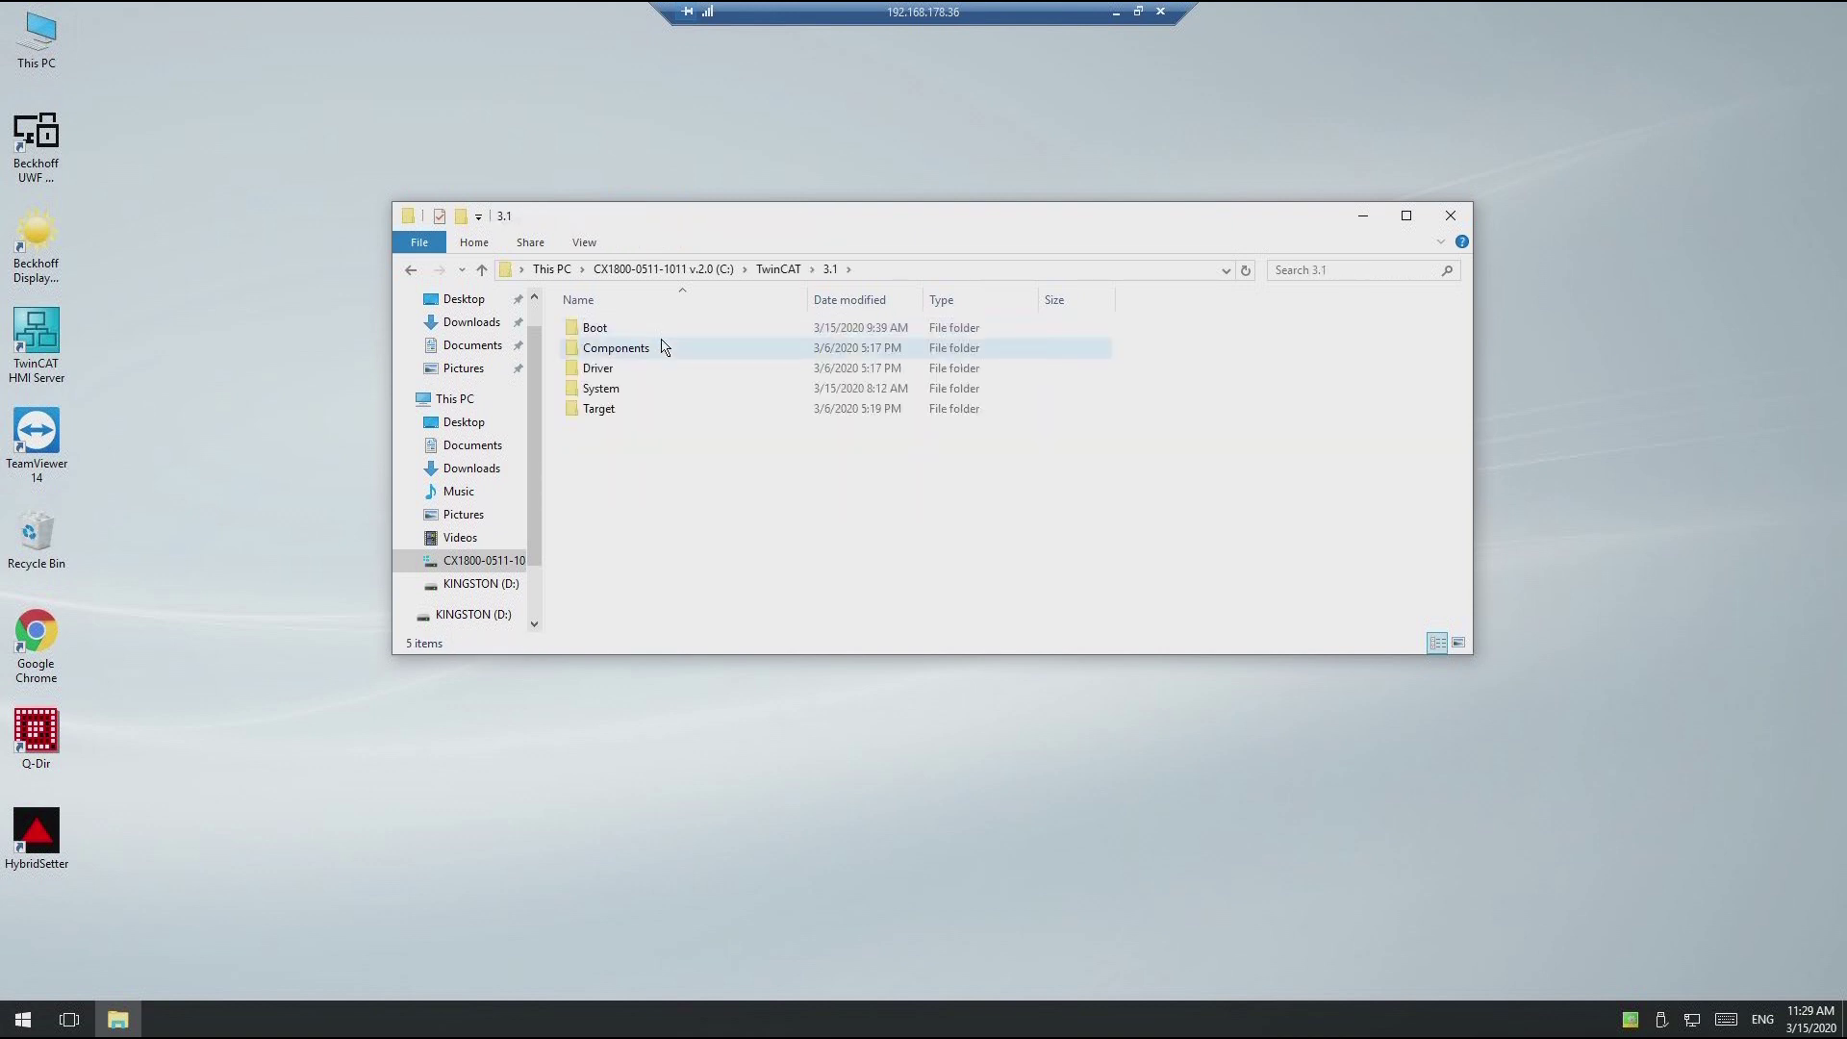
double_click(662, 413)
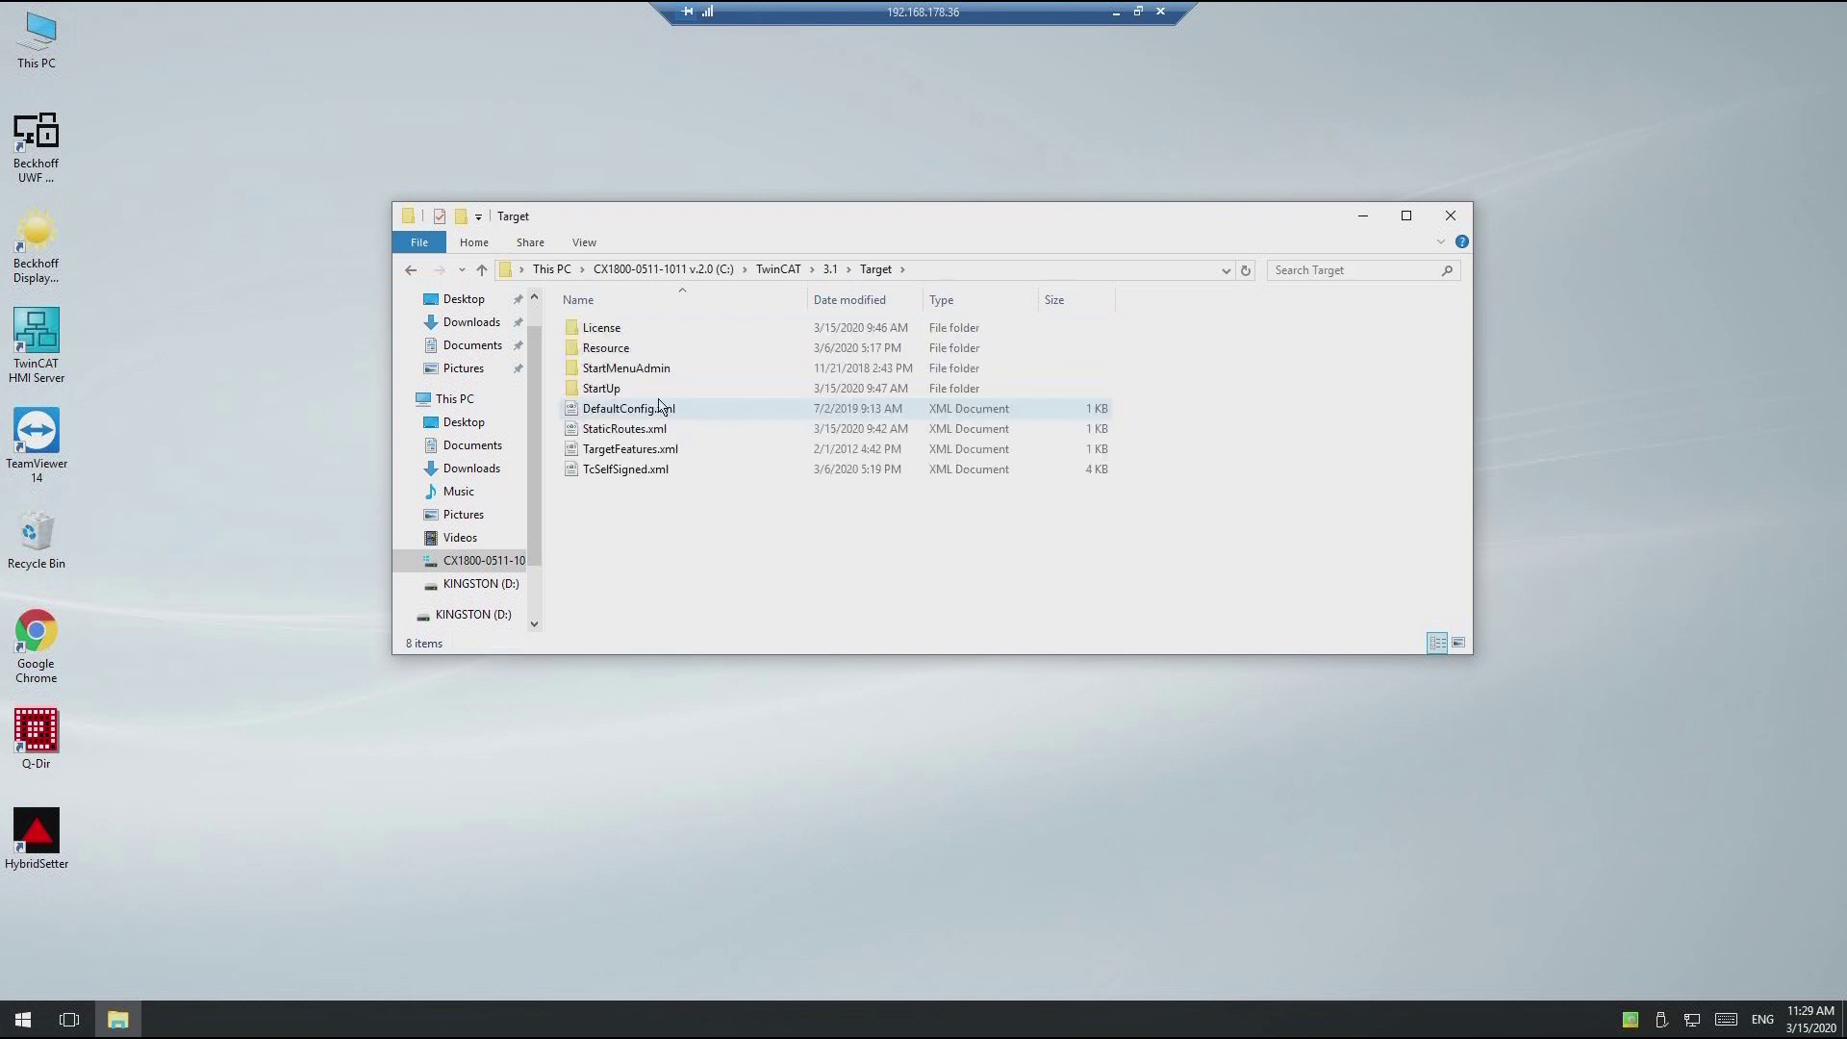
double_click(661, 391)
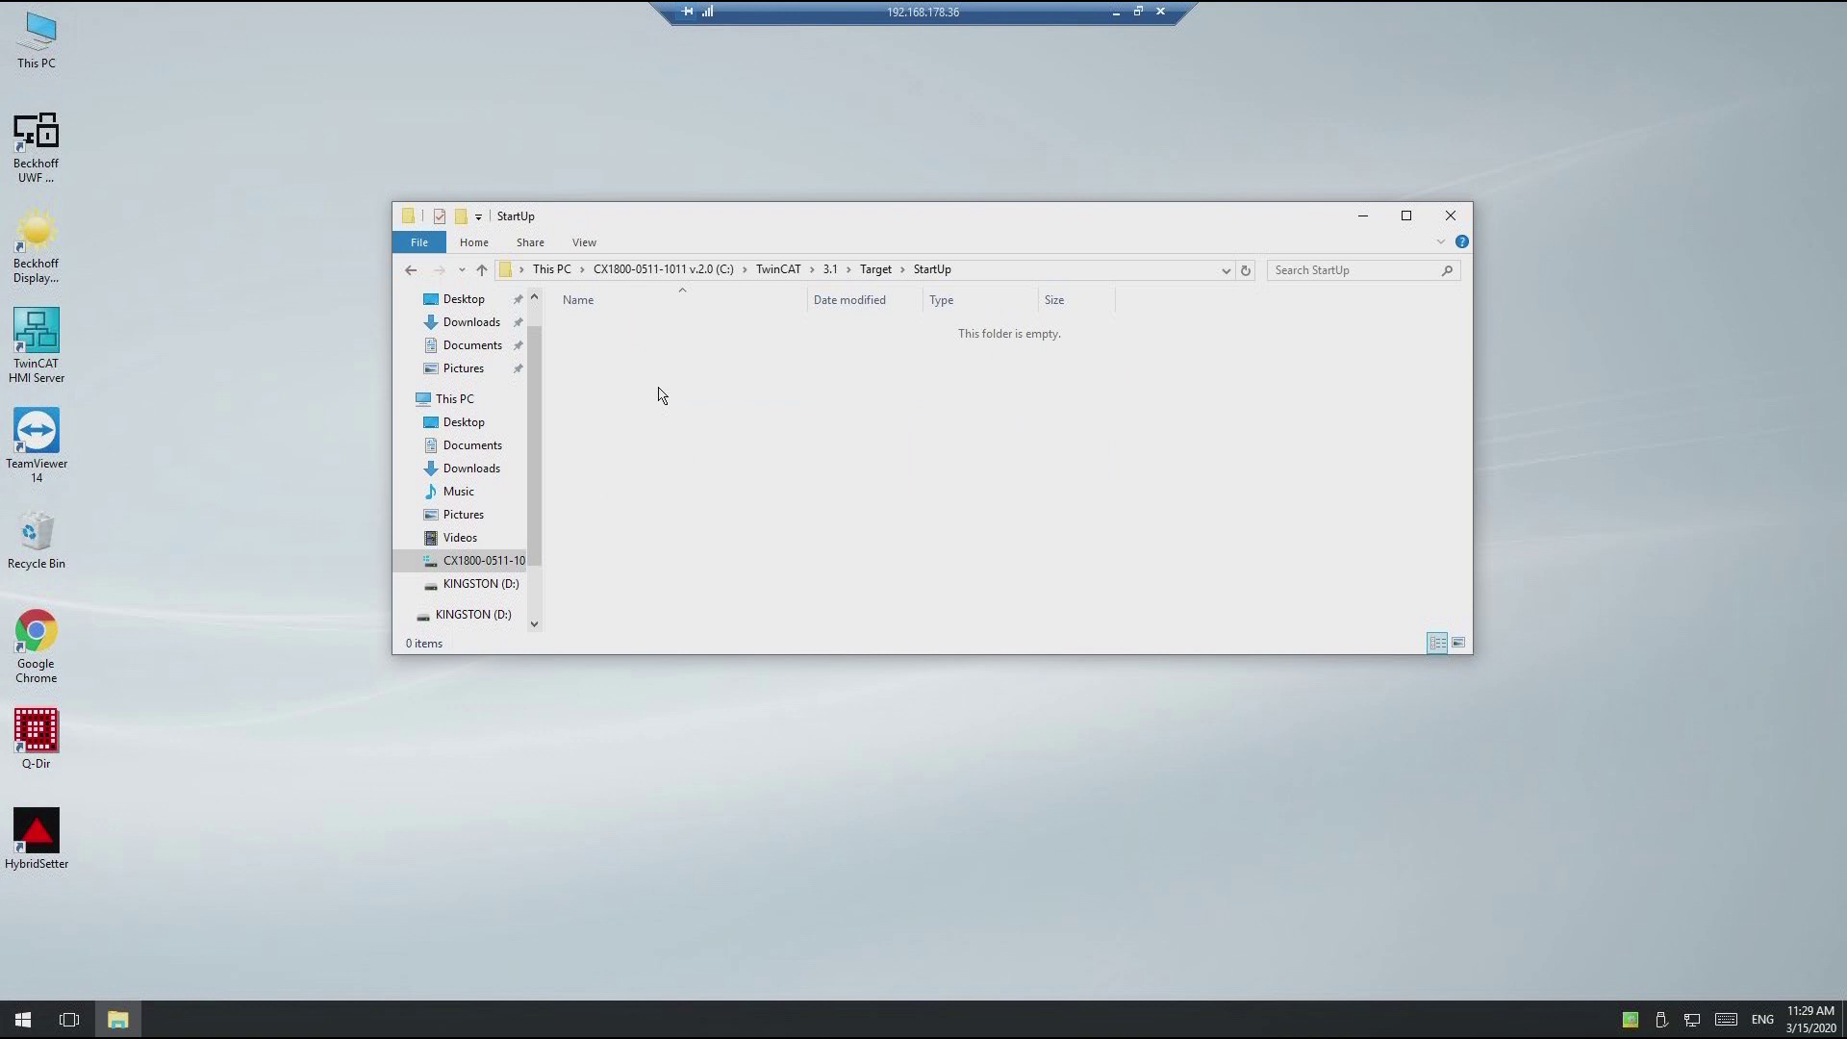
right_click(661, 395)
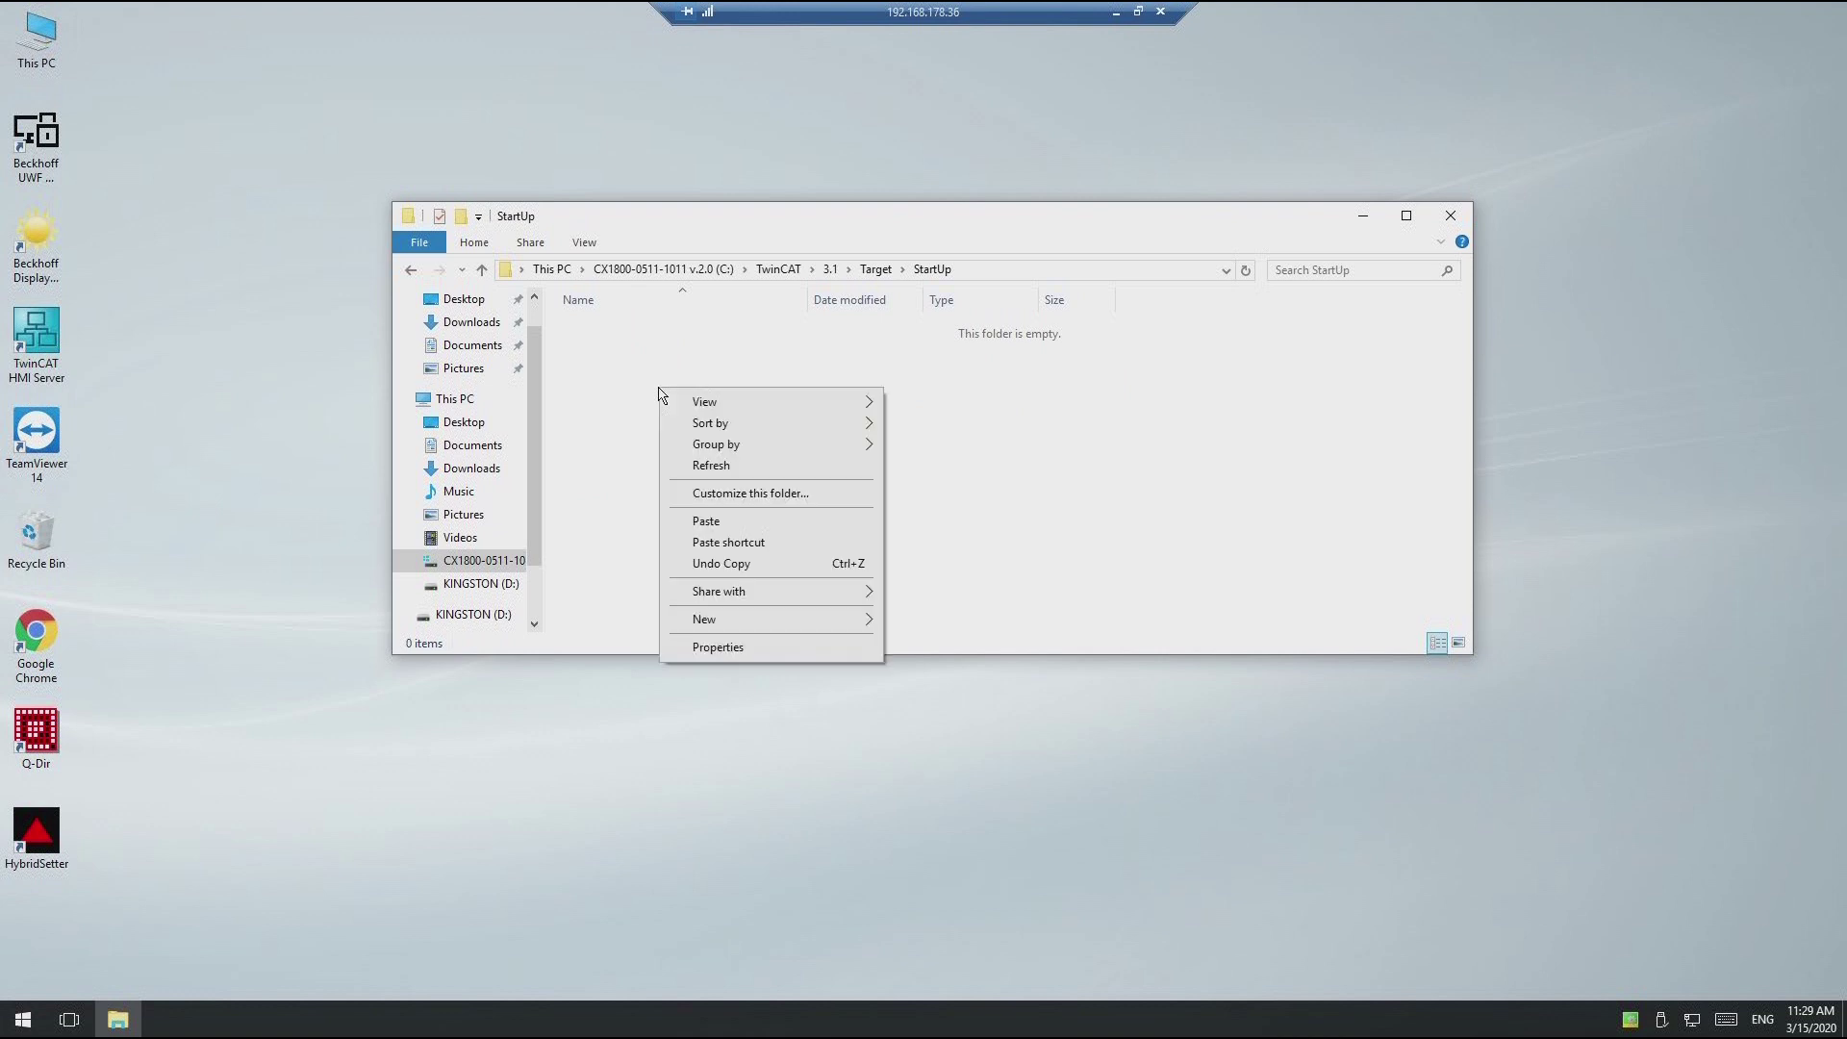
left_click(697, 524)
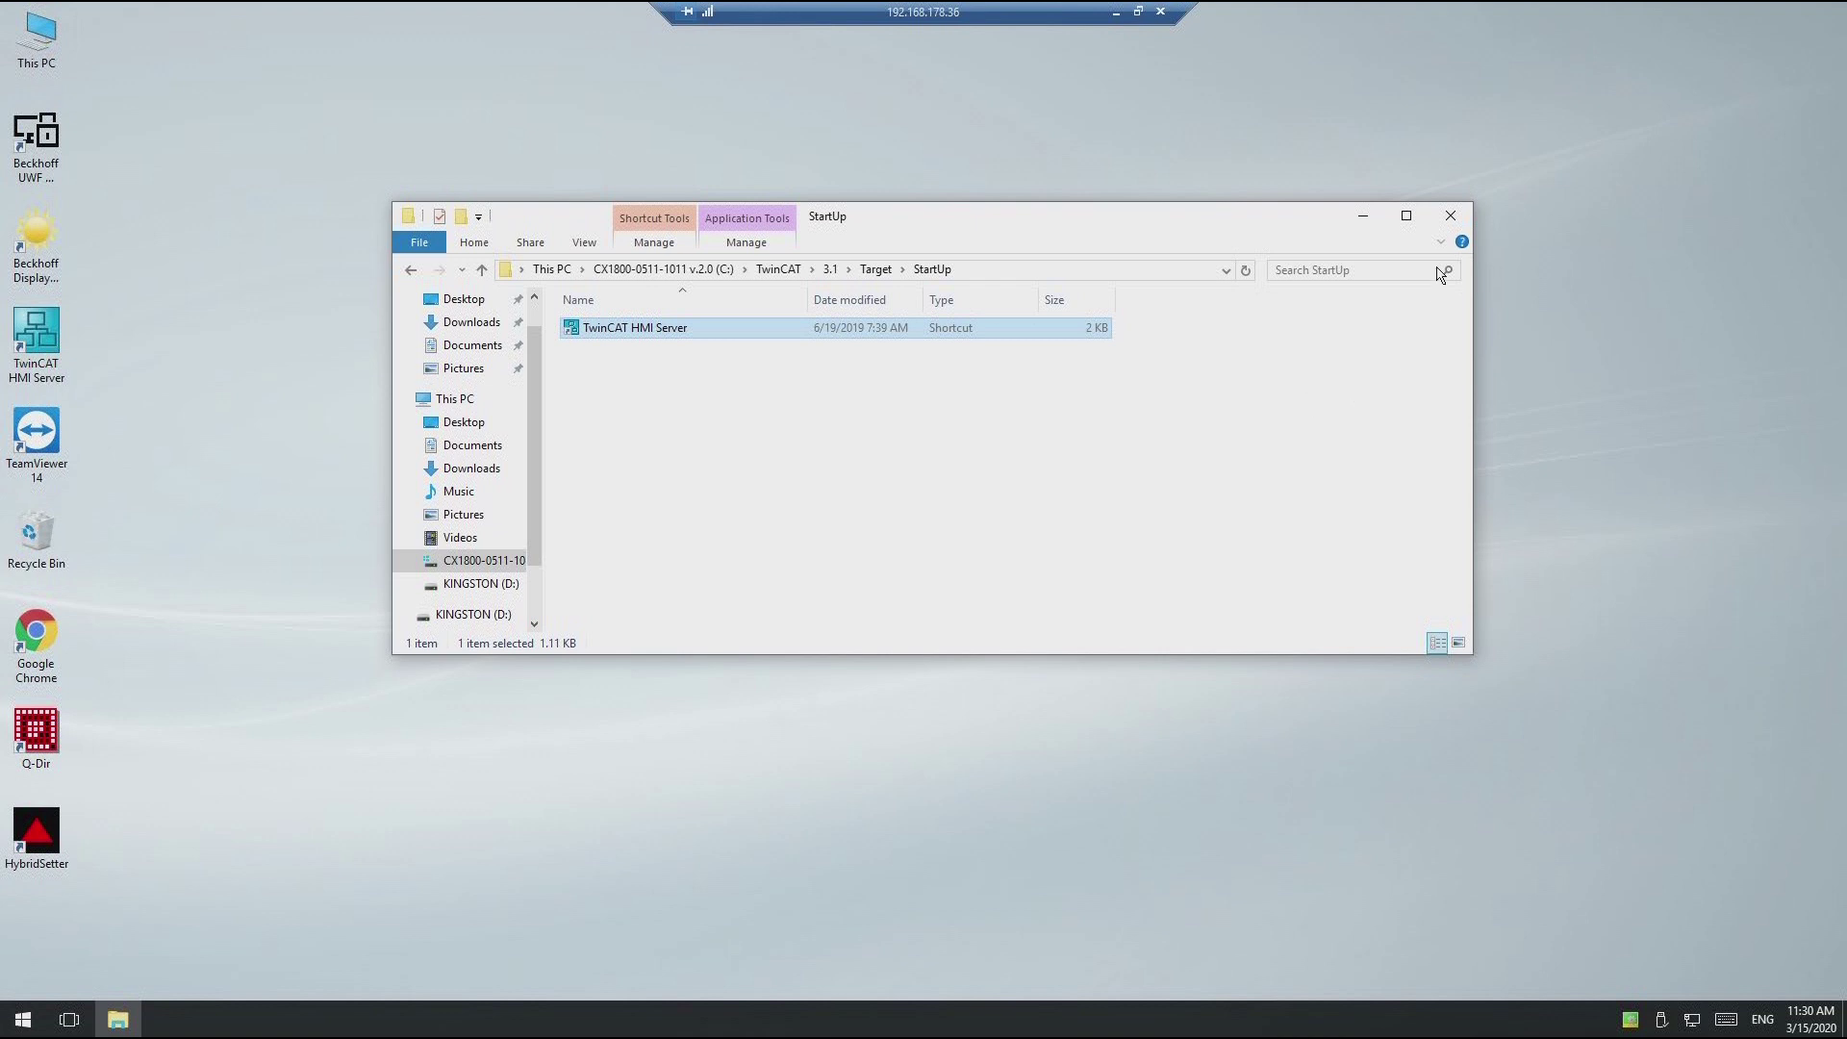
left_click(1452, 216)
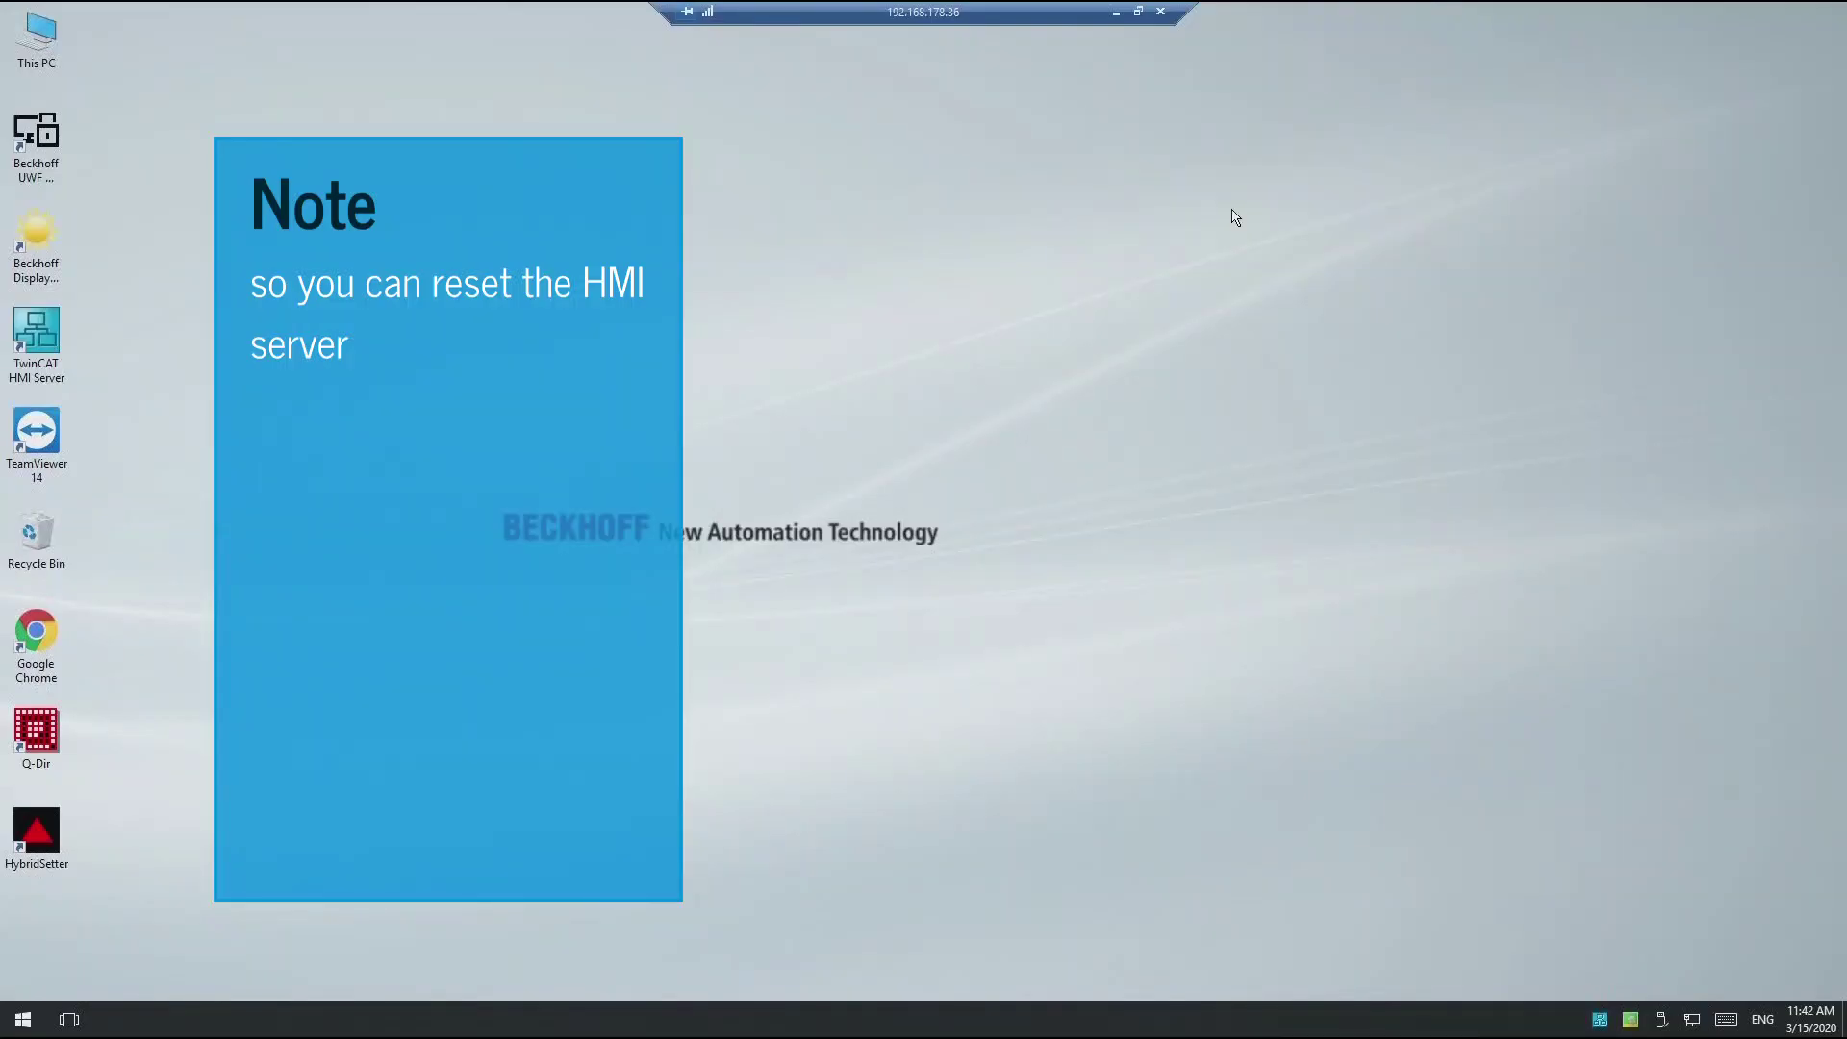
Step: Shut down the HMI server, then run and confirm BECKHOFF > TwinCAT HMI Server Factory reset
right_click(1599, 1020)
left_click(1551, 1003)
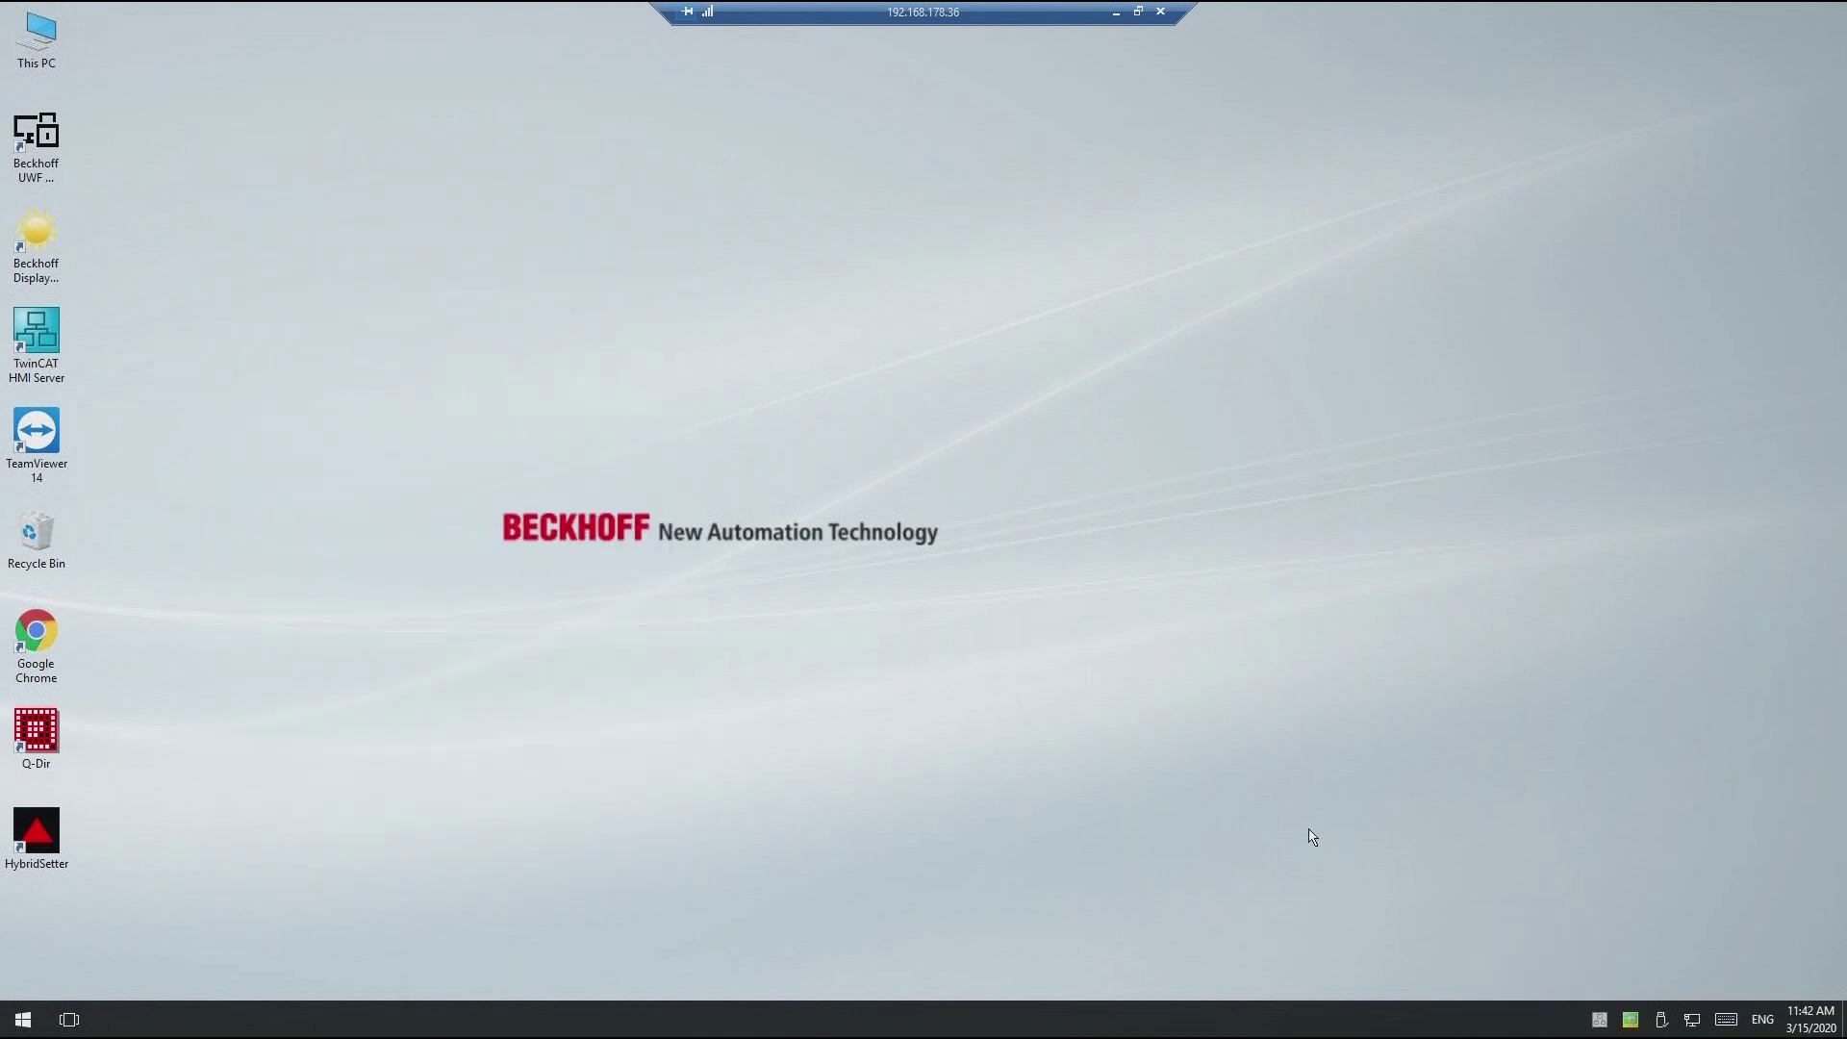
left_click(27, 1021)
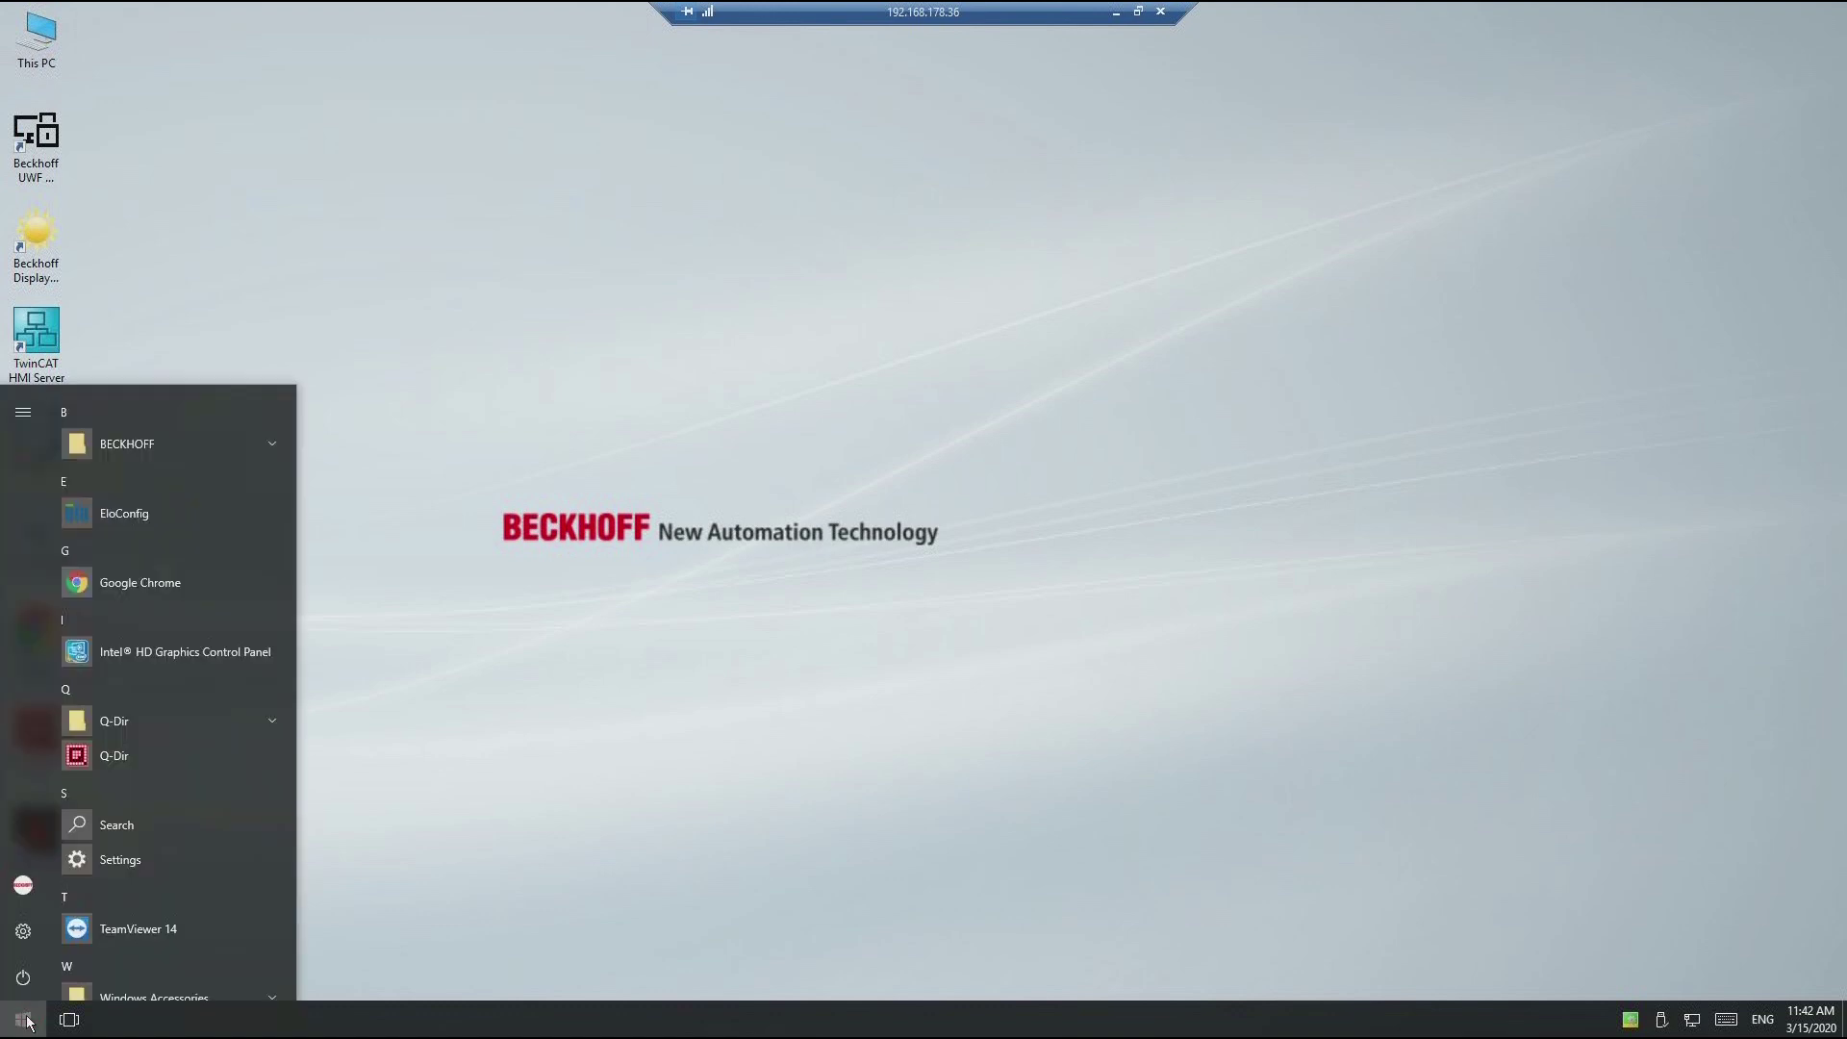
left_click(251, 448)
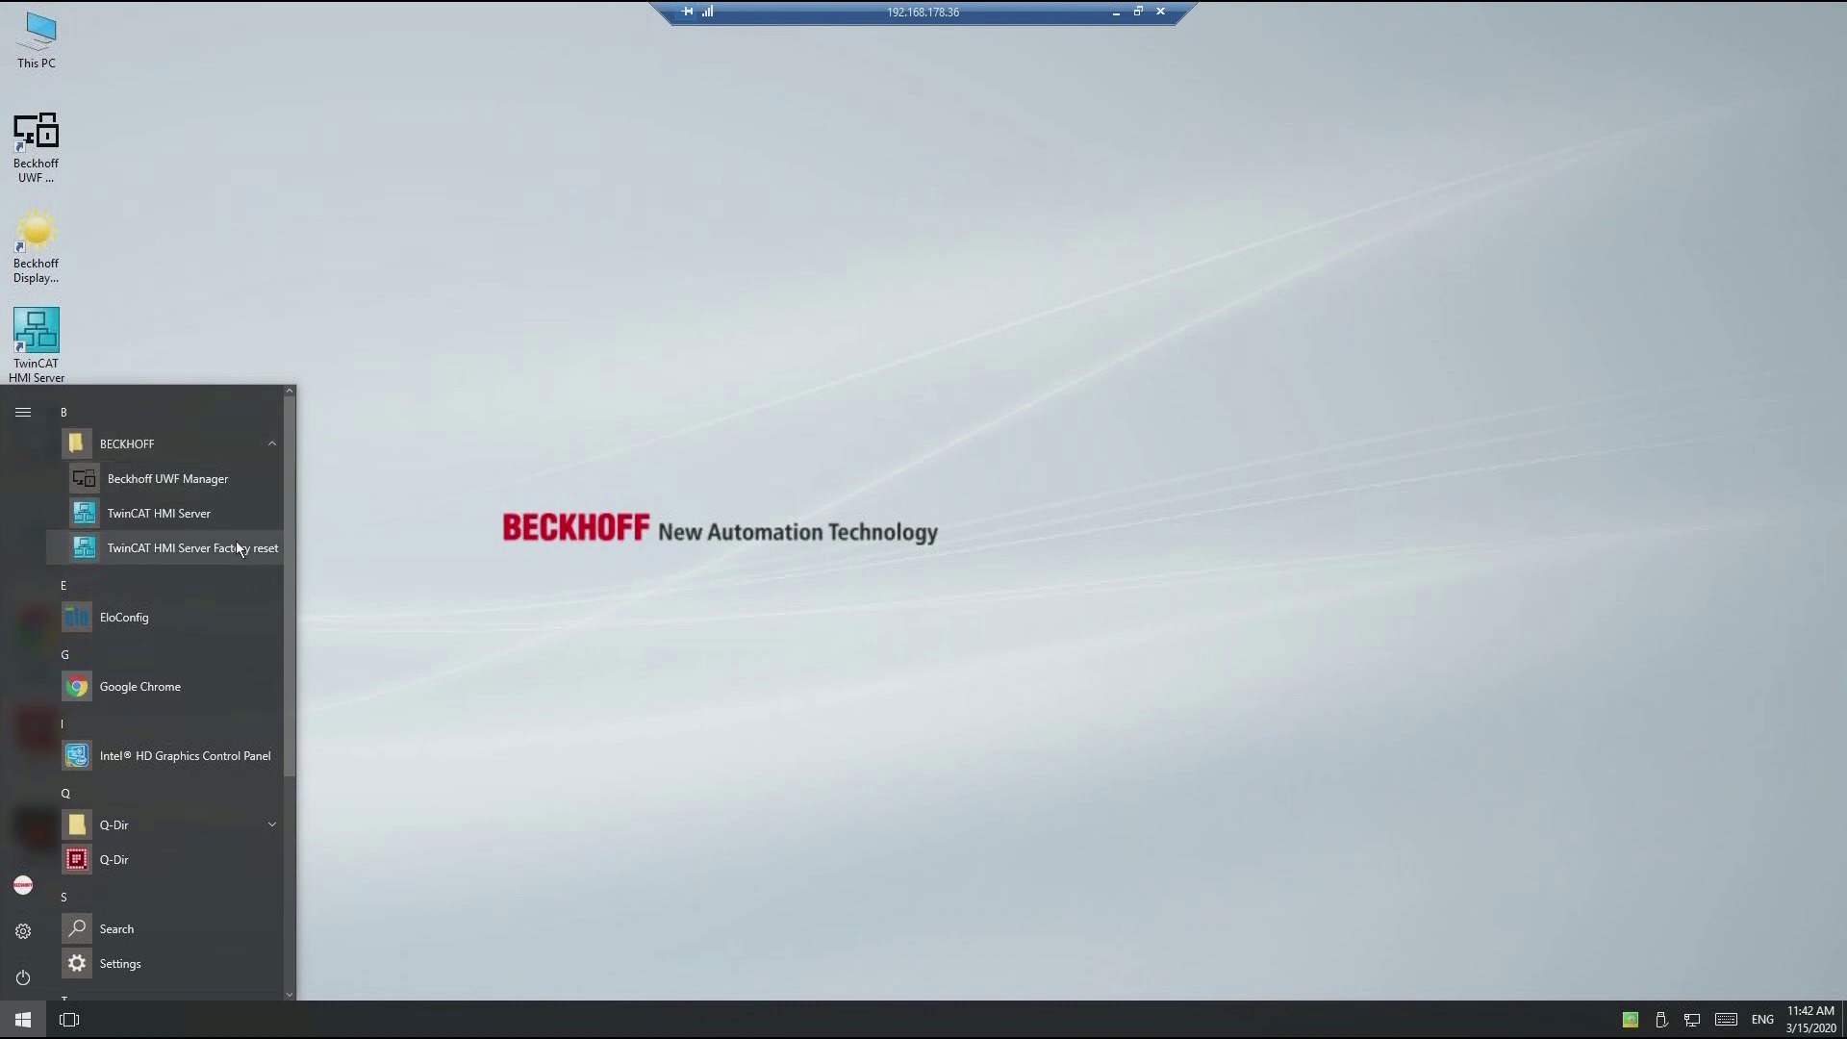
left_click(238, 547)
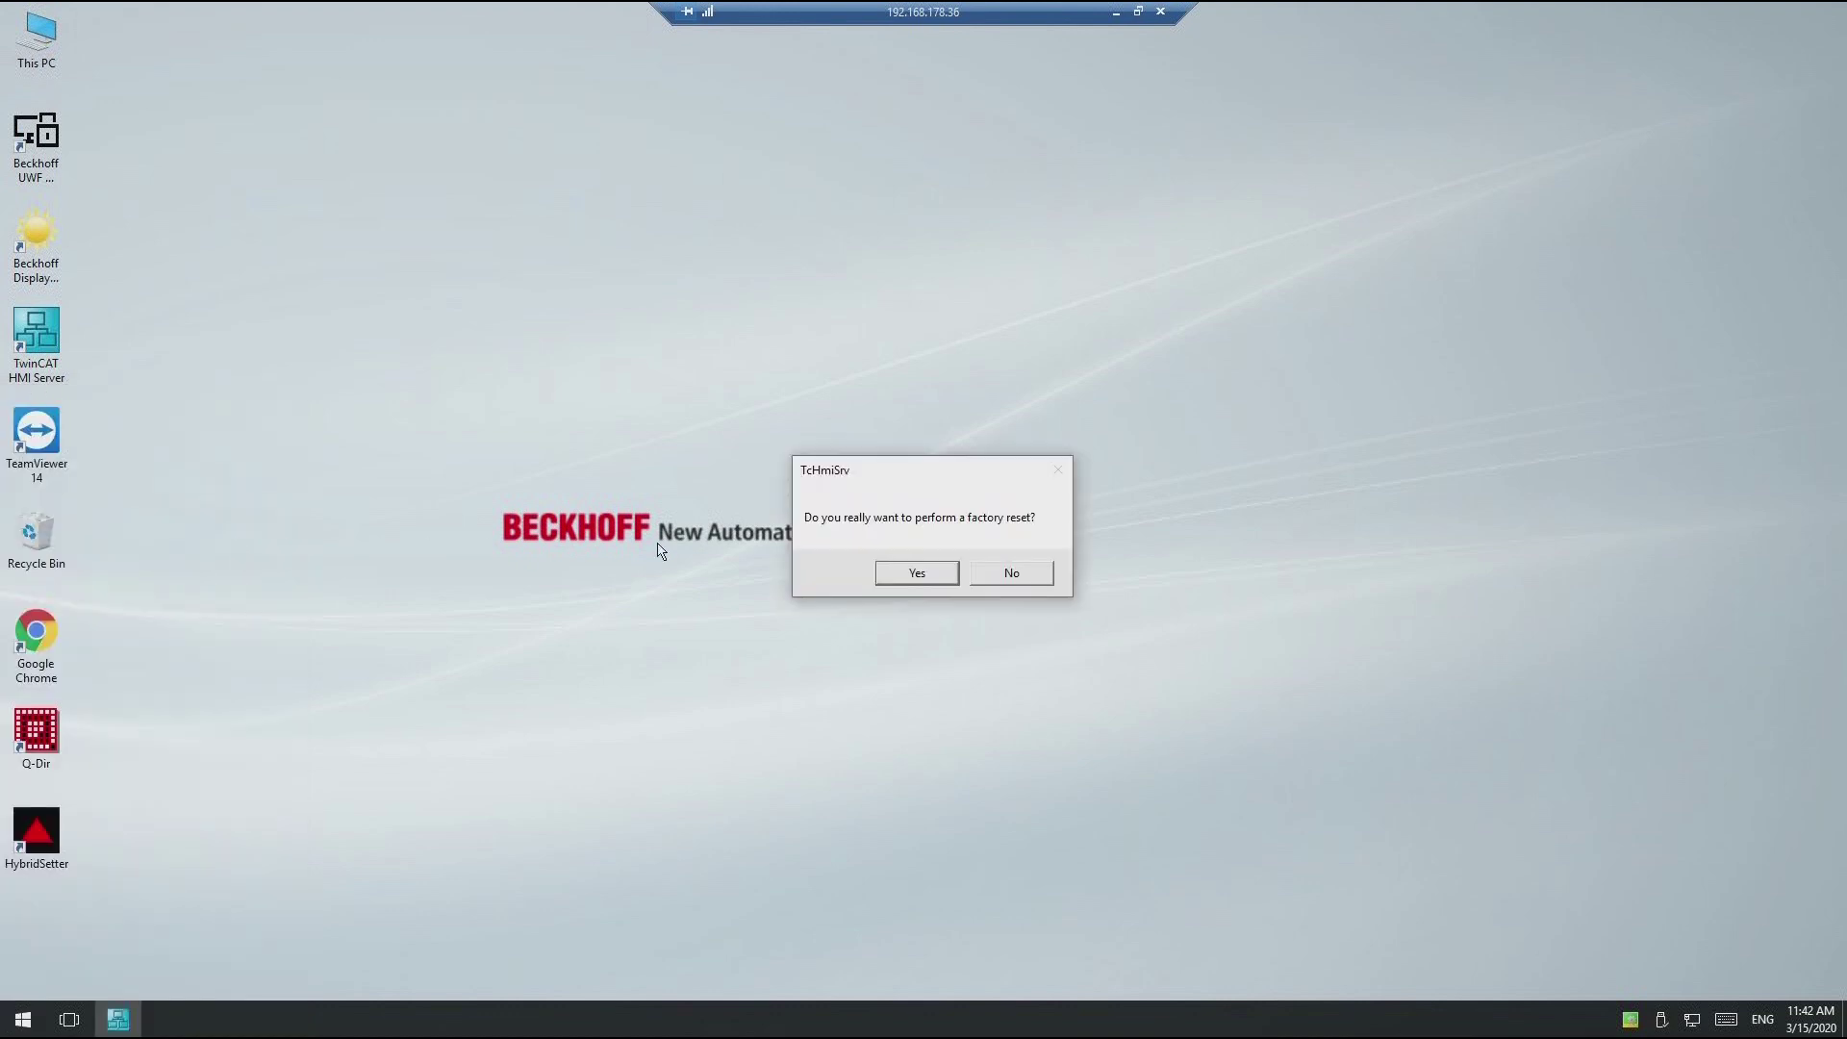
left_click(917, 574)
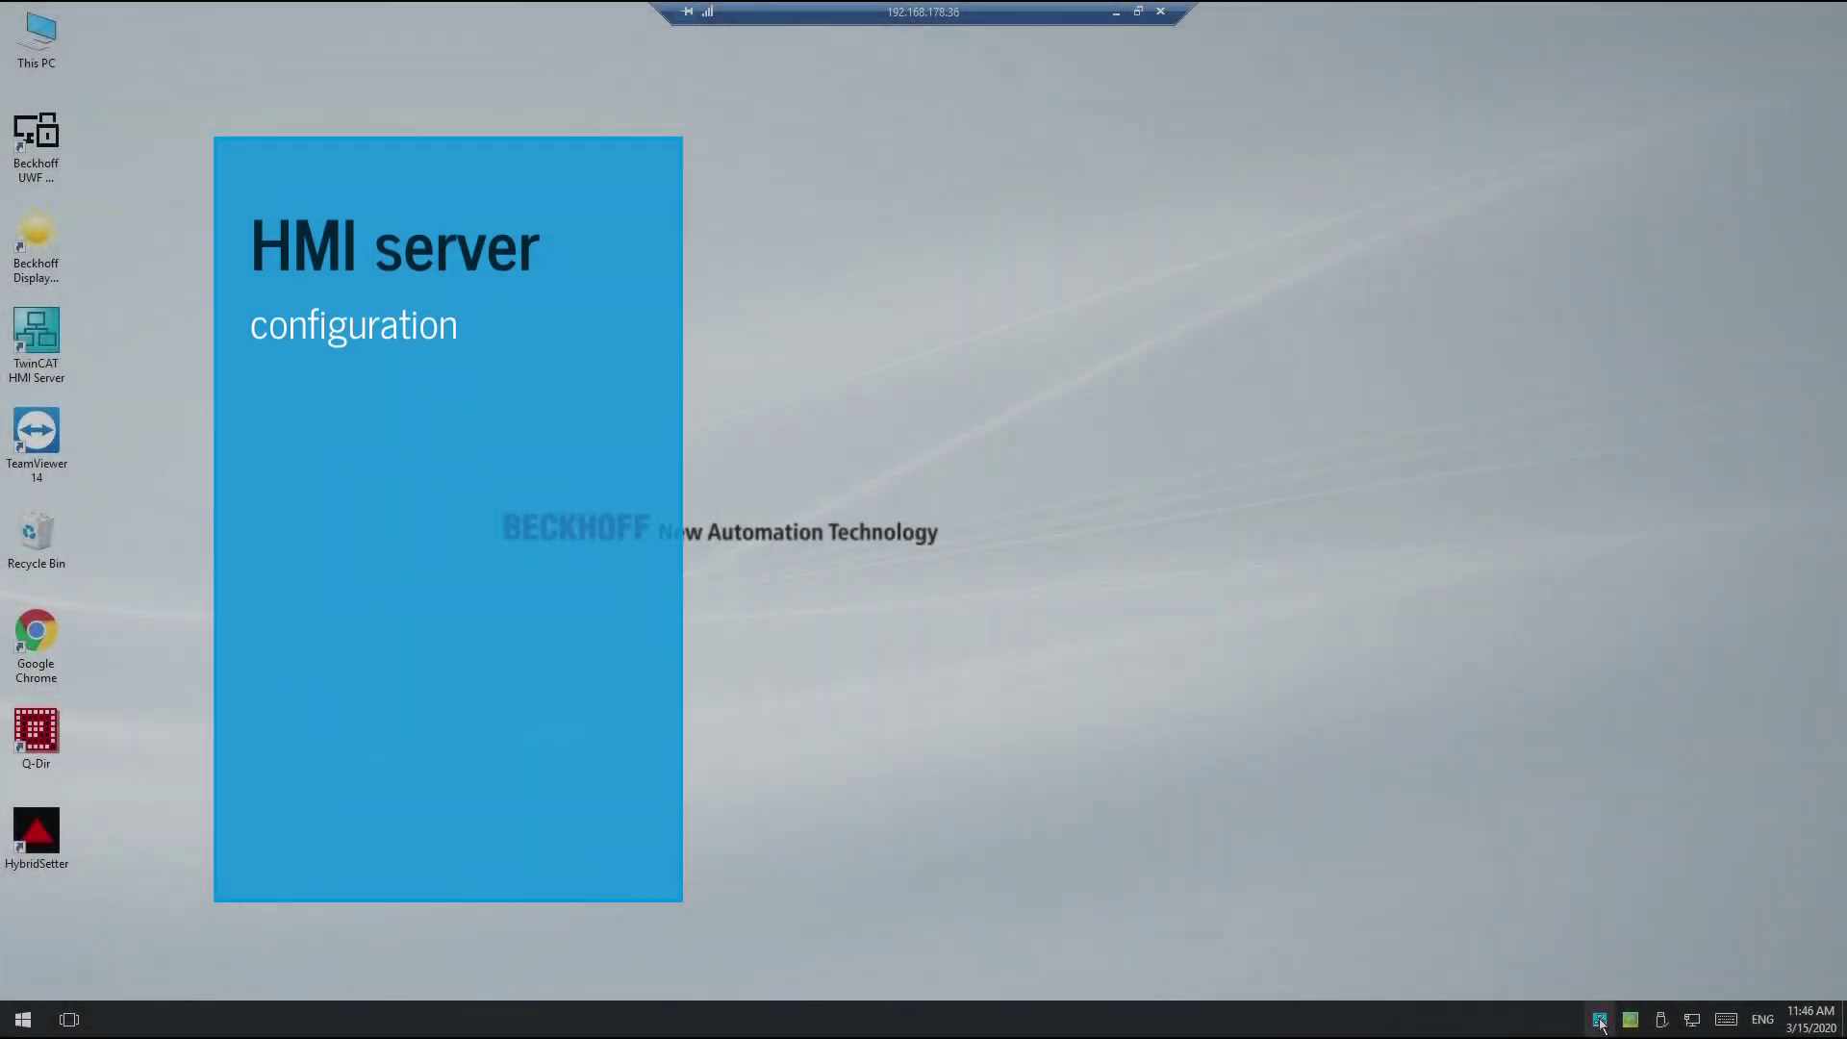
Step: Open the HMI server configuration from the TcHmiSrv tray icon's Config option
right_click(1600, 1020)
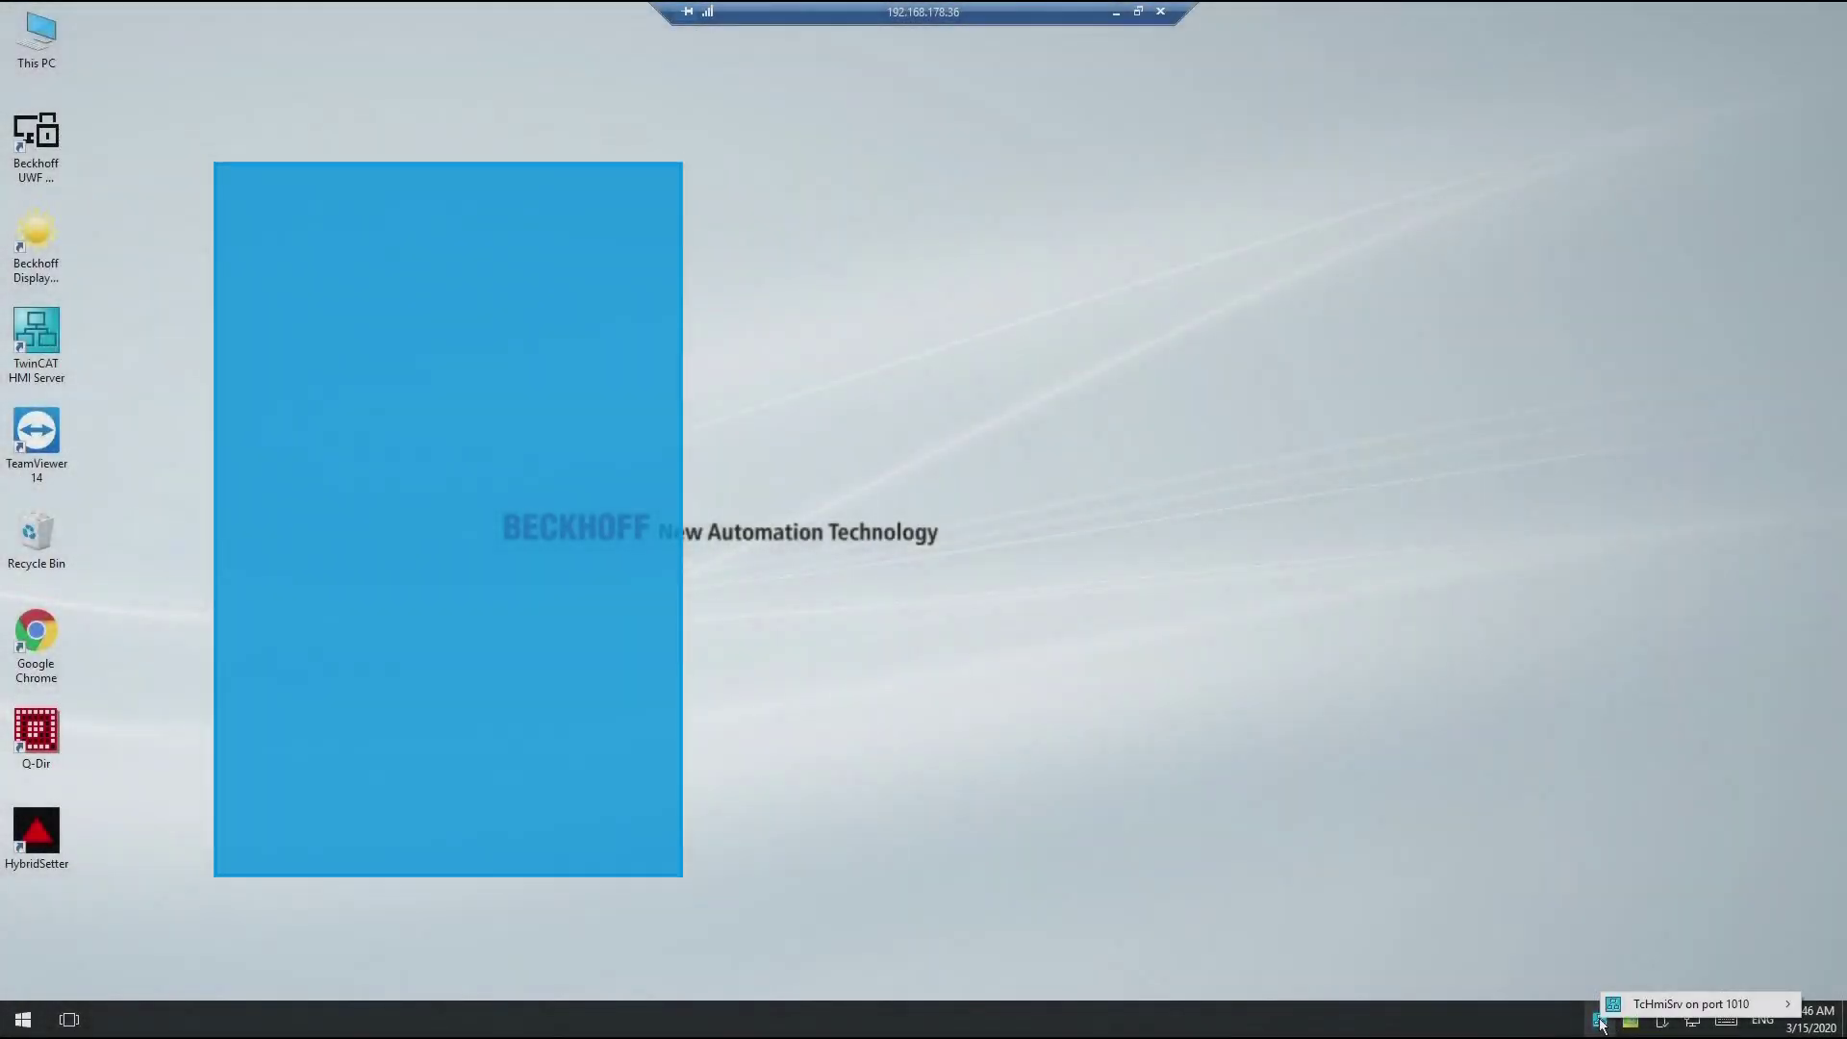
mouse_move(1616, 1007)
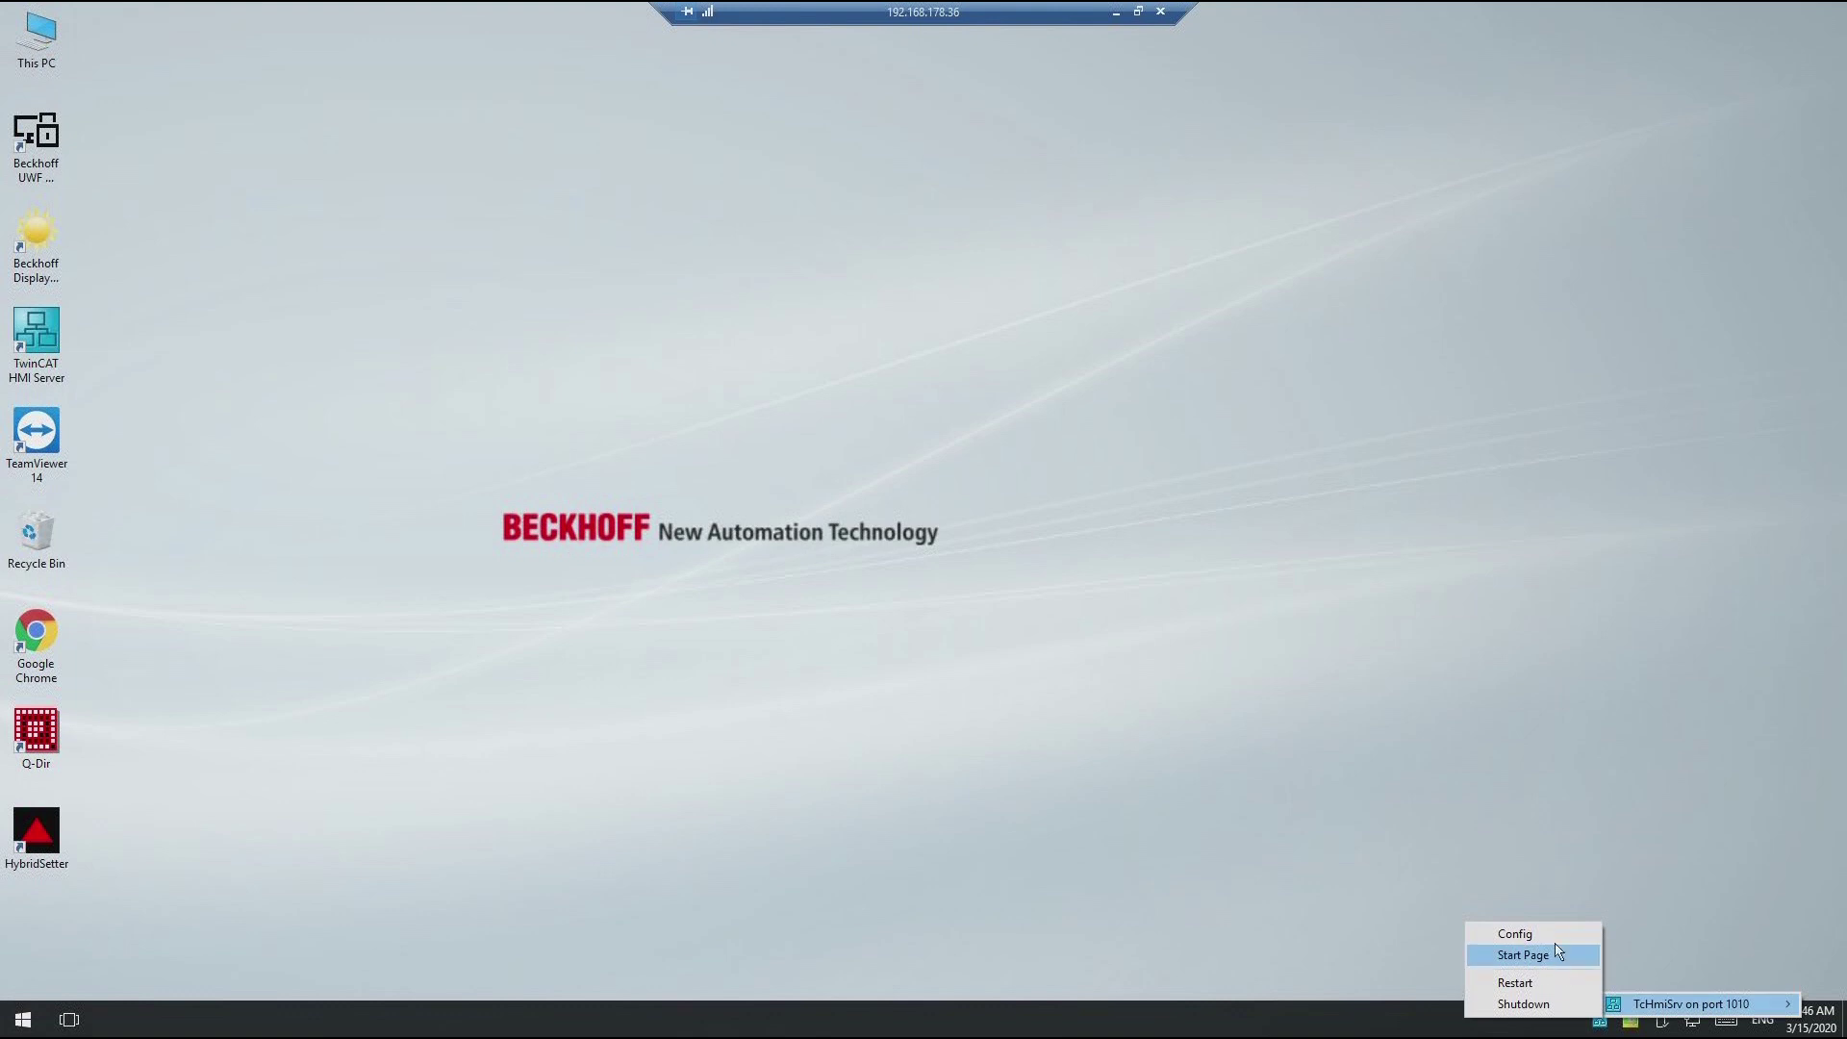
left_click(1561, 935)
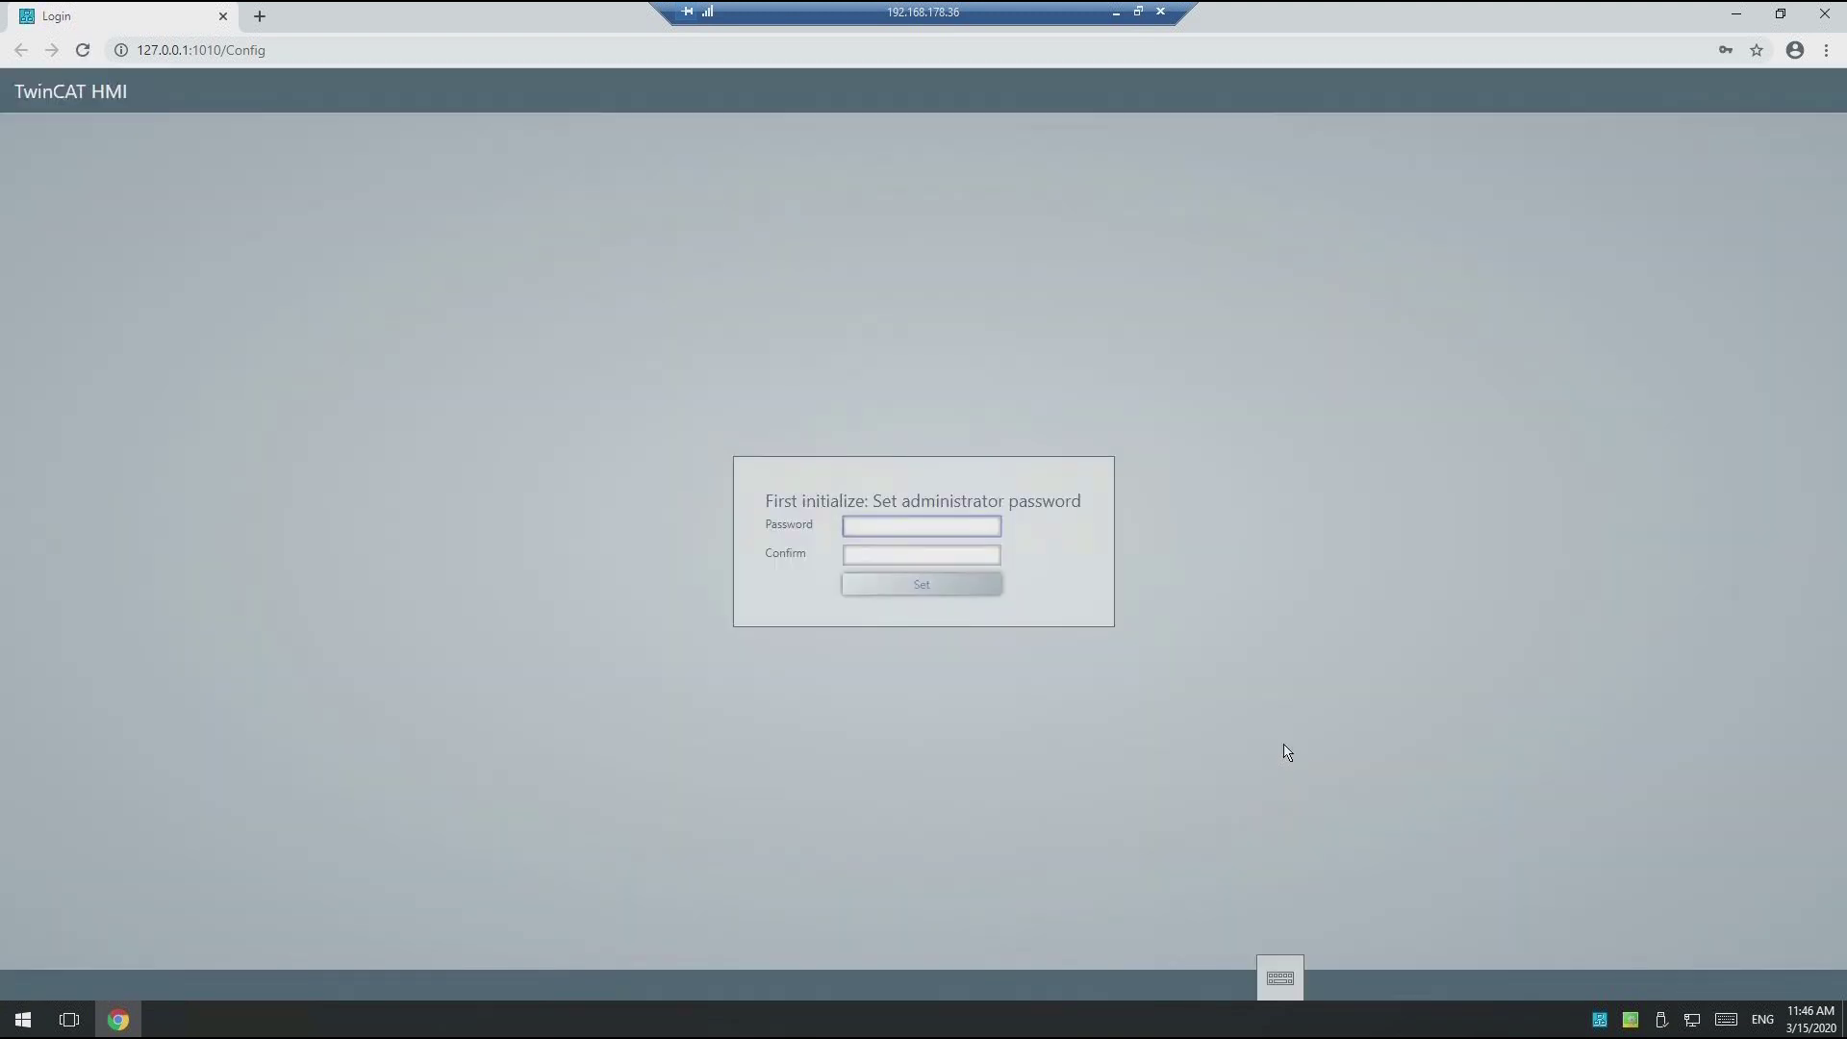
Step: Enter and confirm the initial administrator password, then set it
left_click(944, 535)
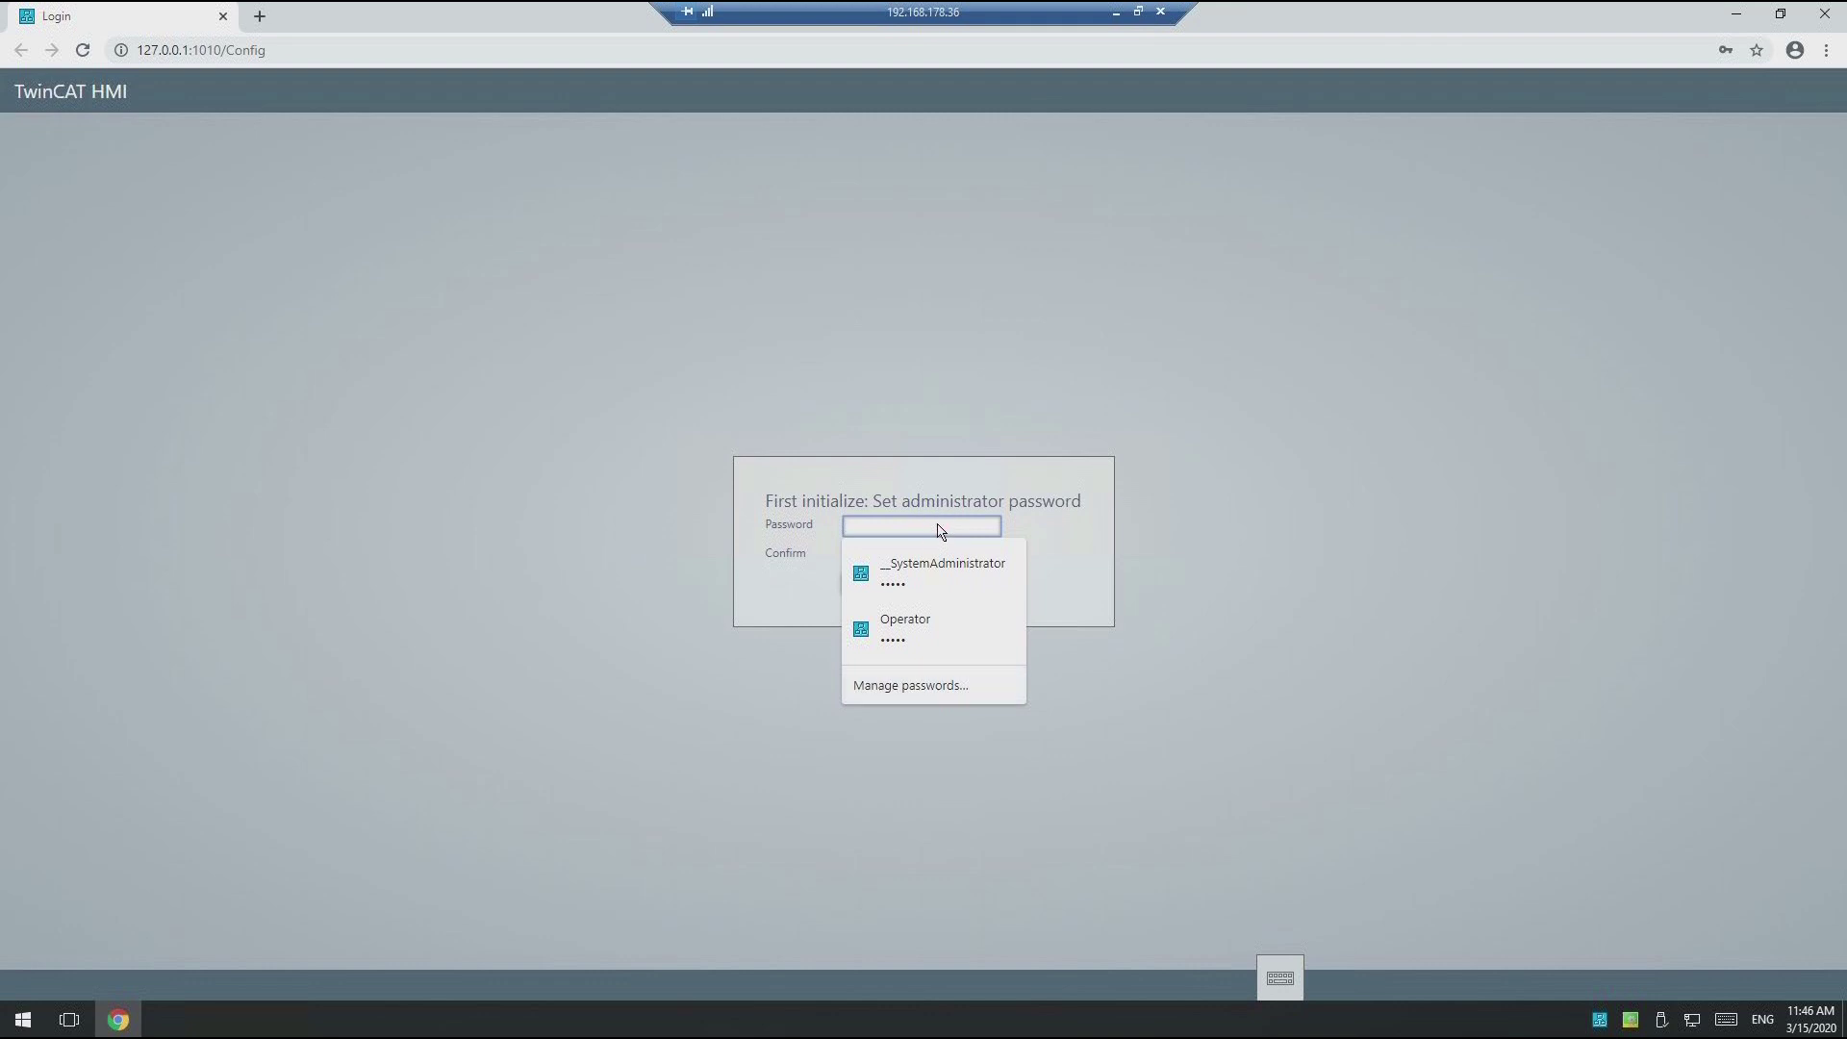
left_click(941, 532)
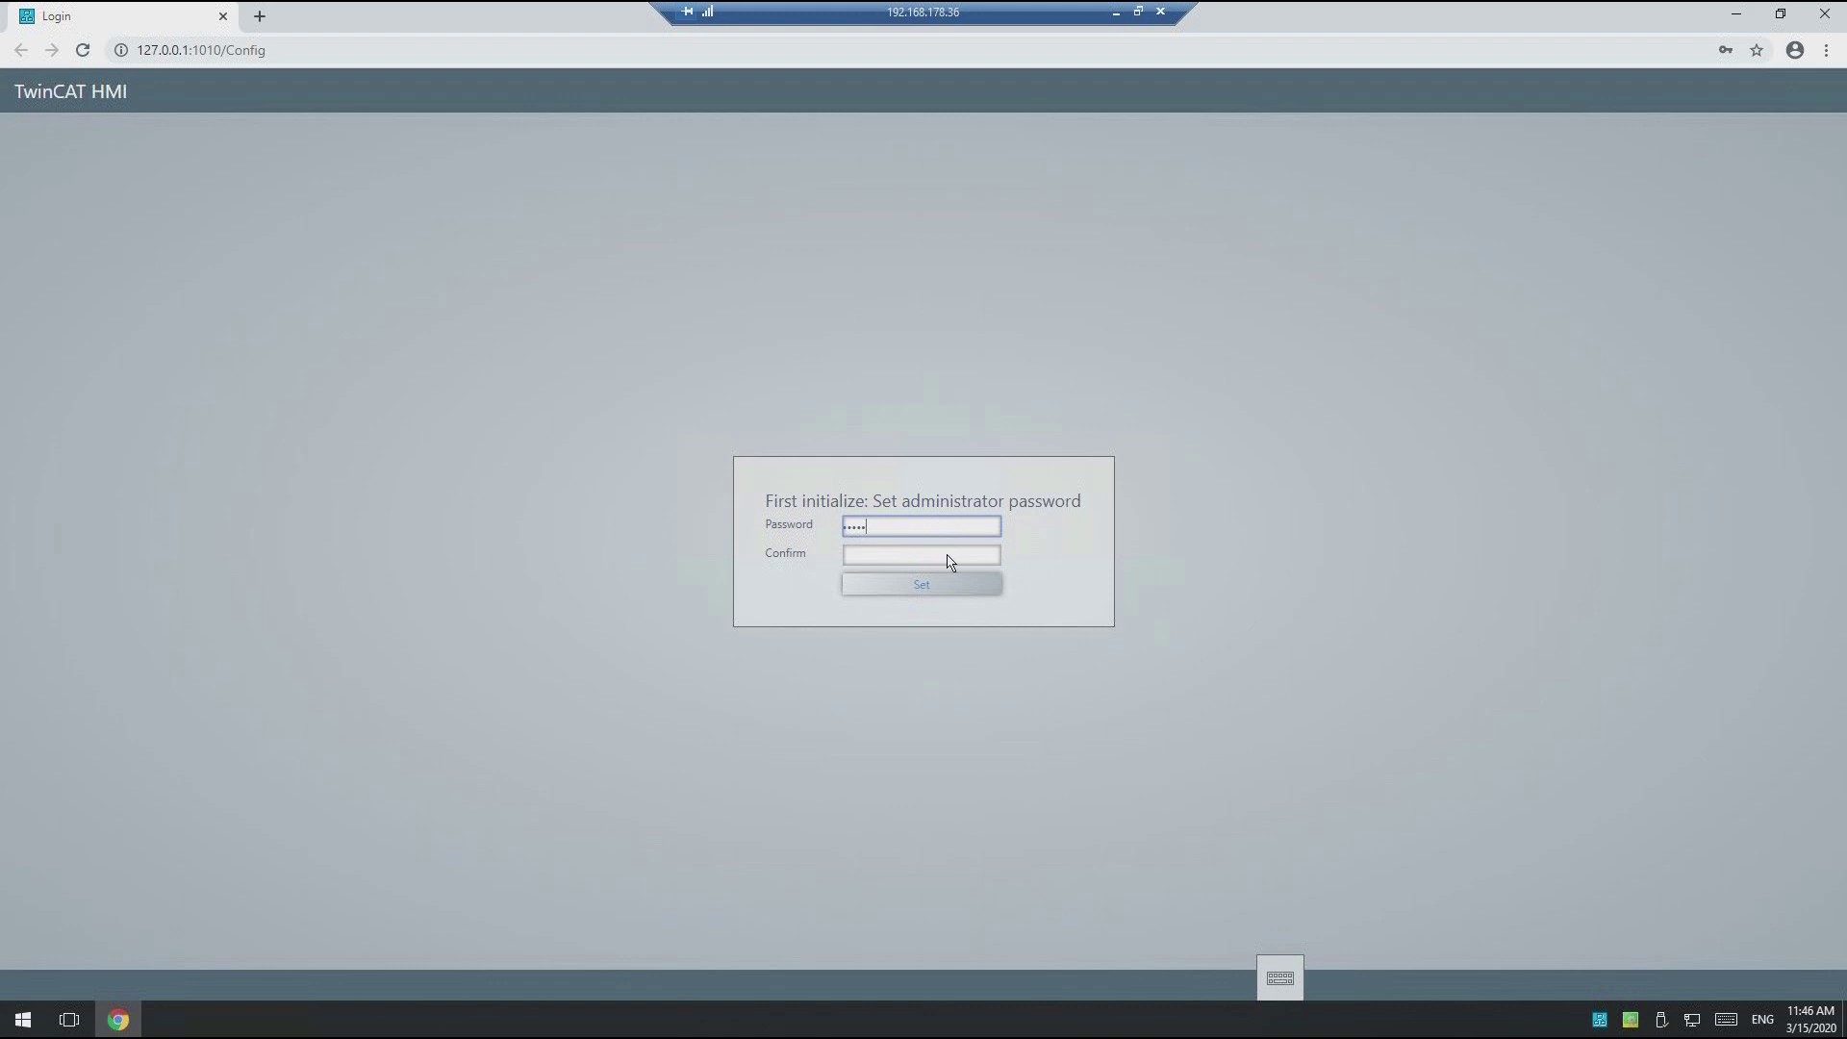
left_click(948, 556)
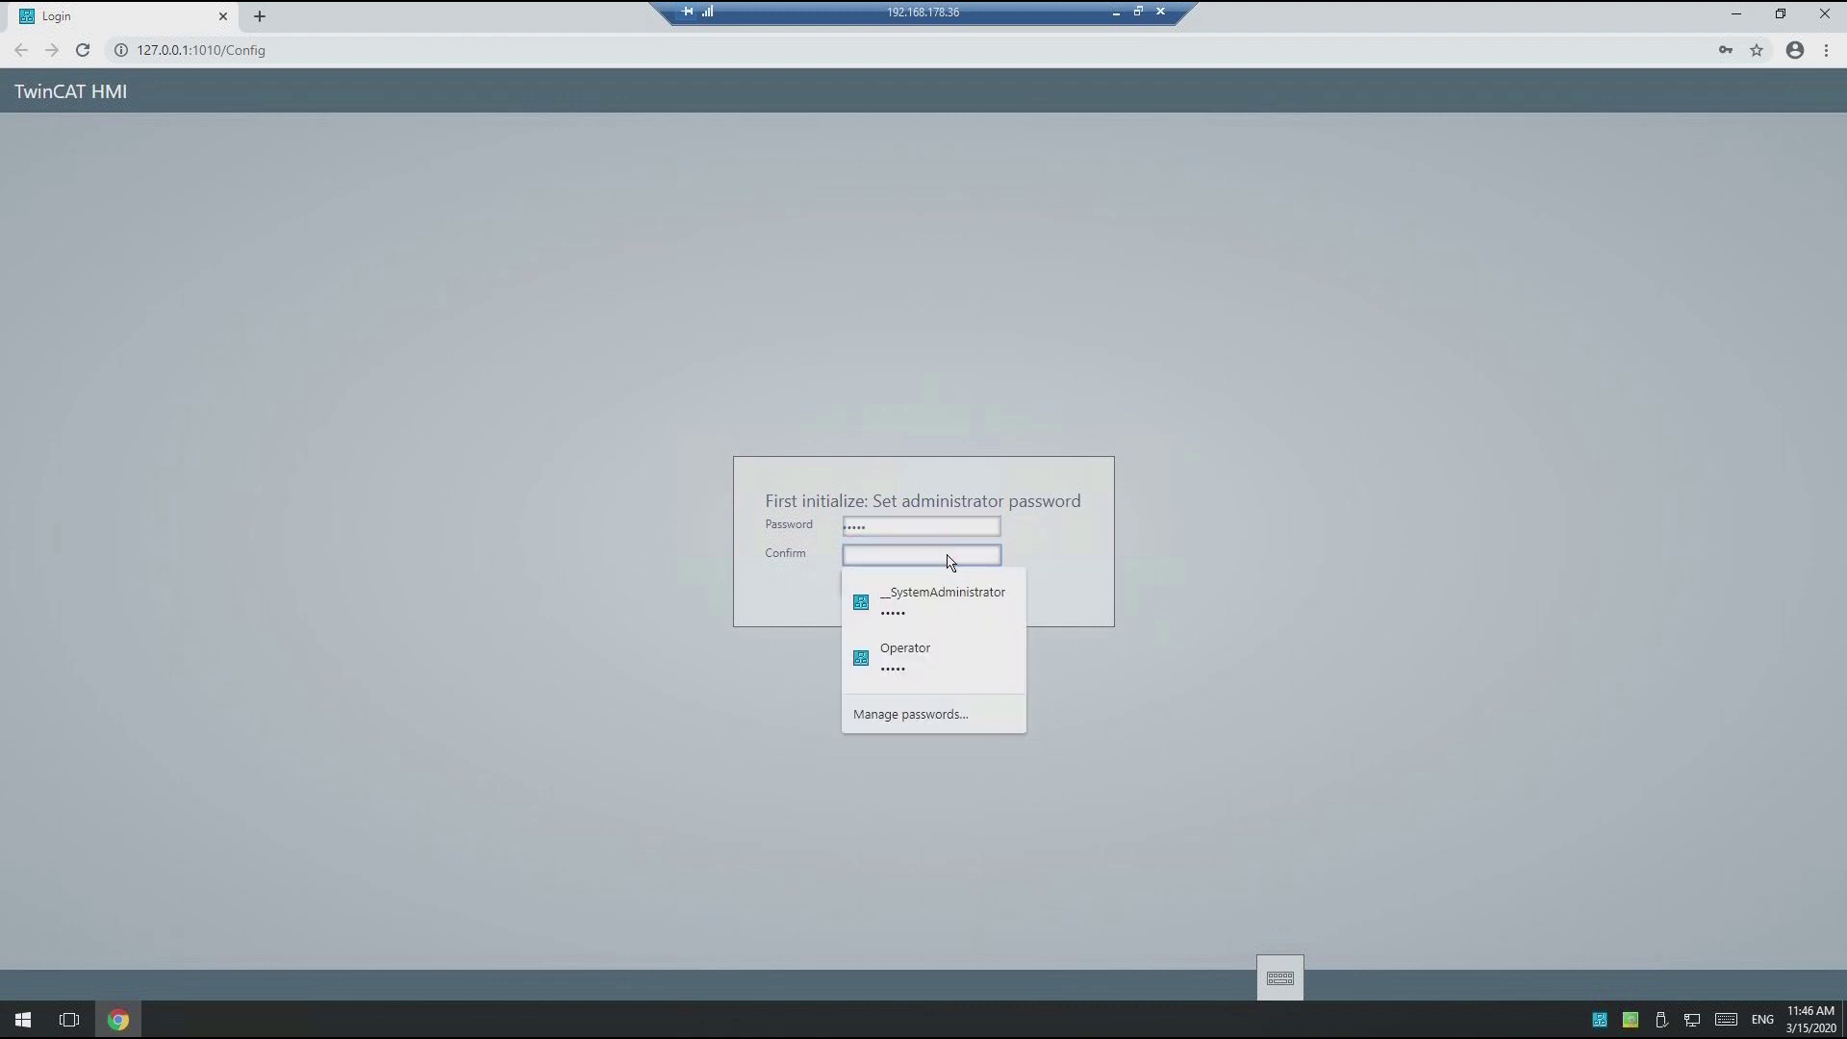
type("1")
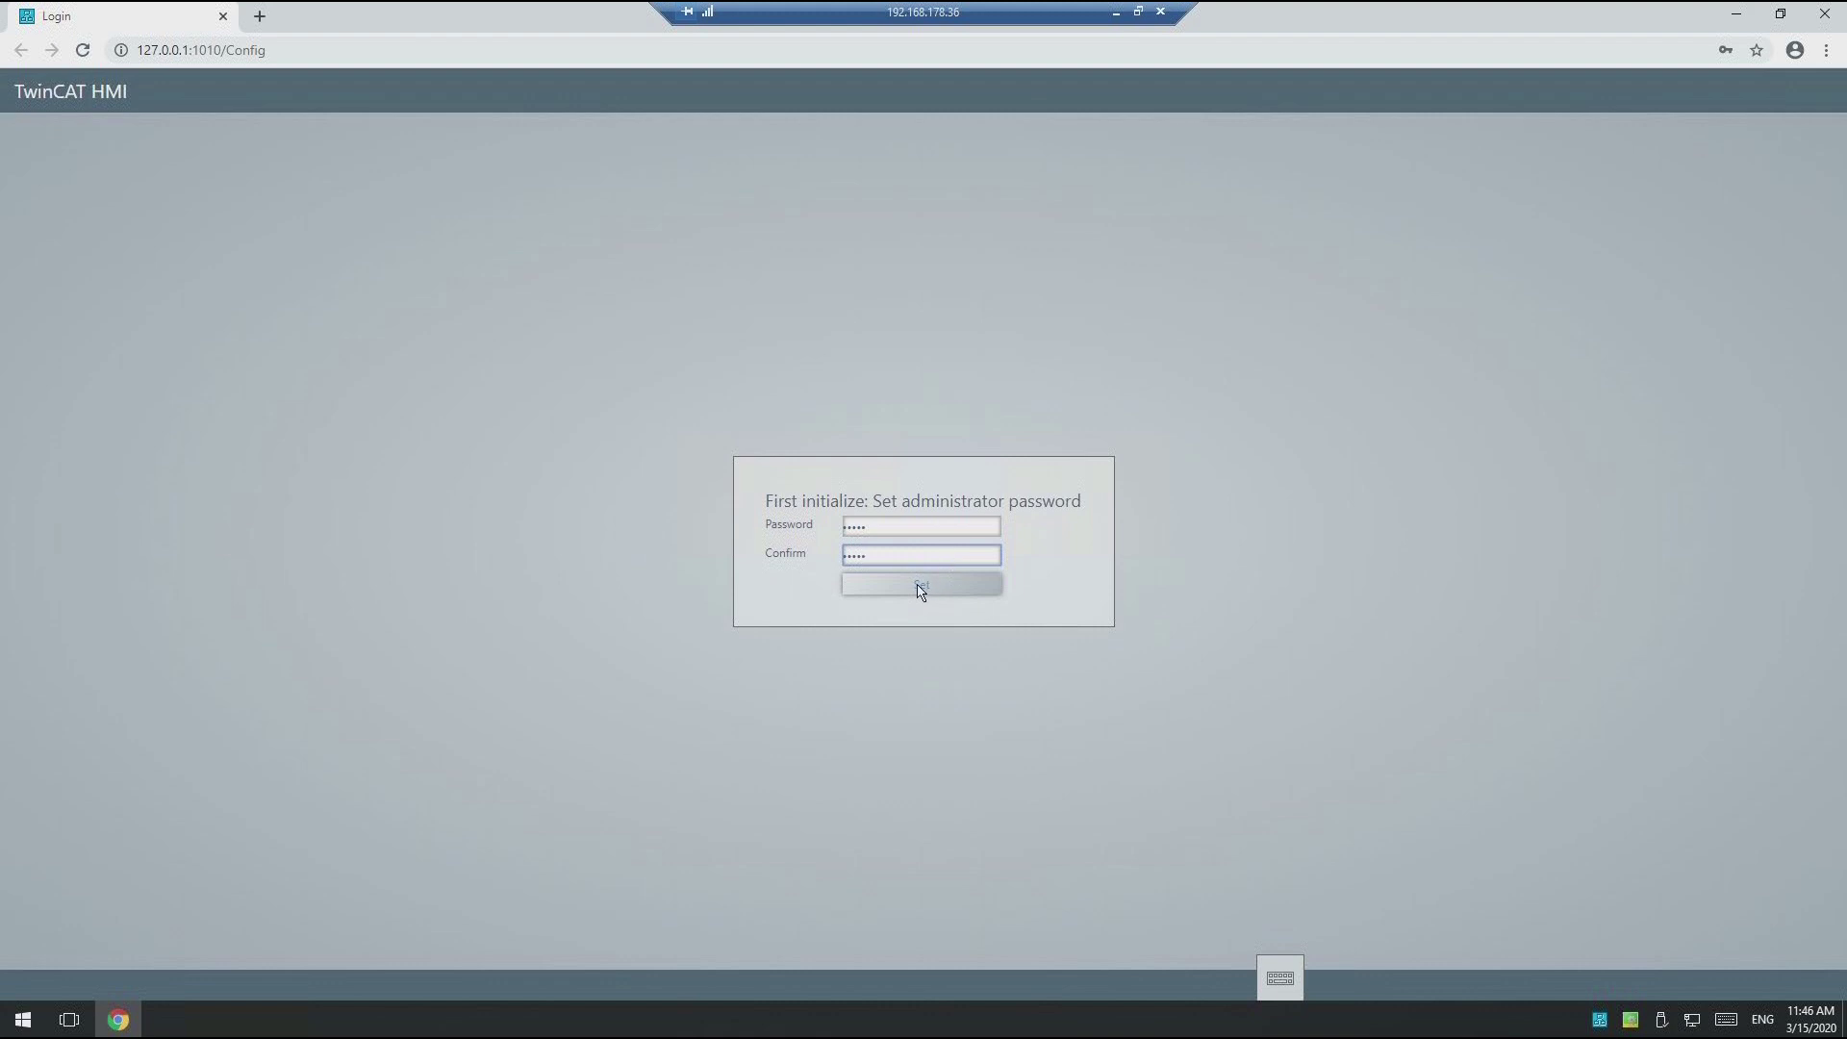
left_click(921, 587)
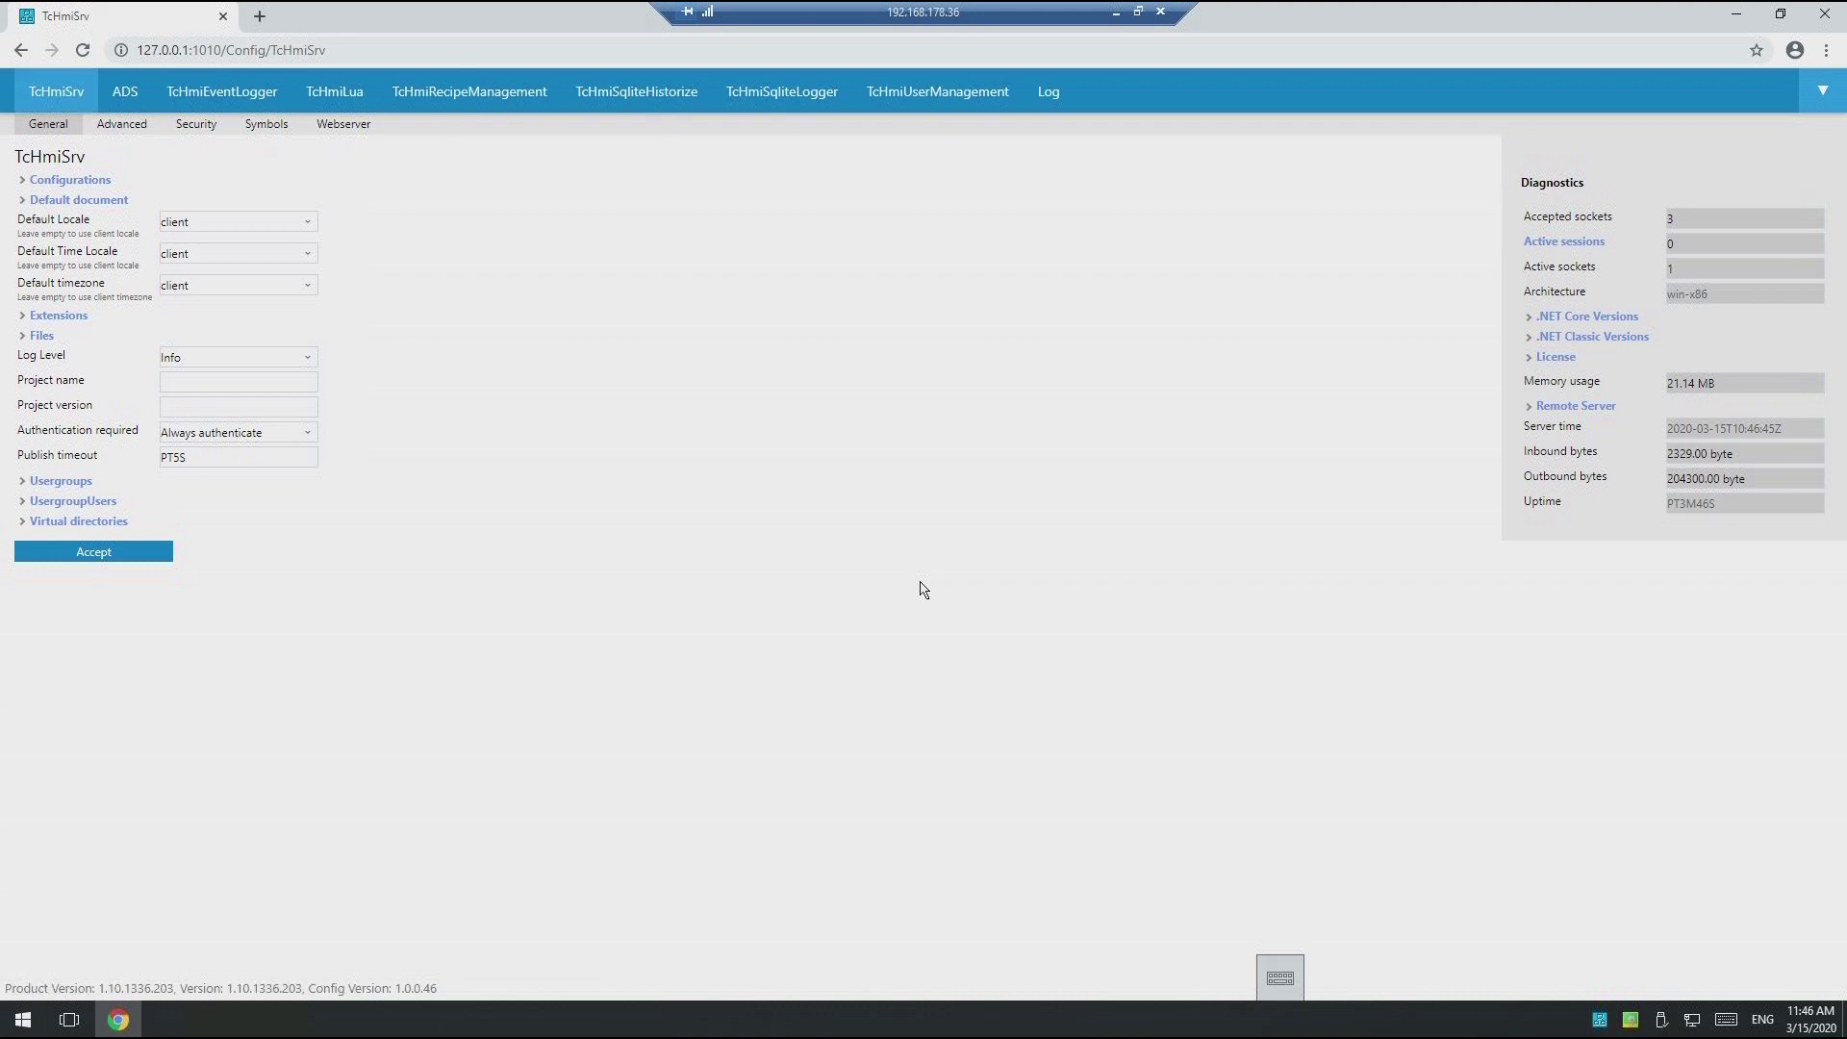
left_click(354, 125)
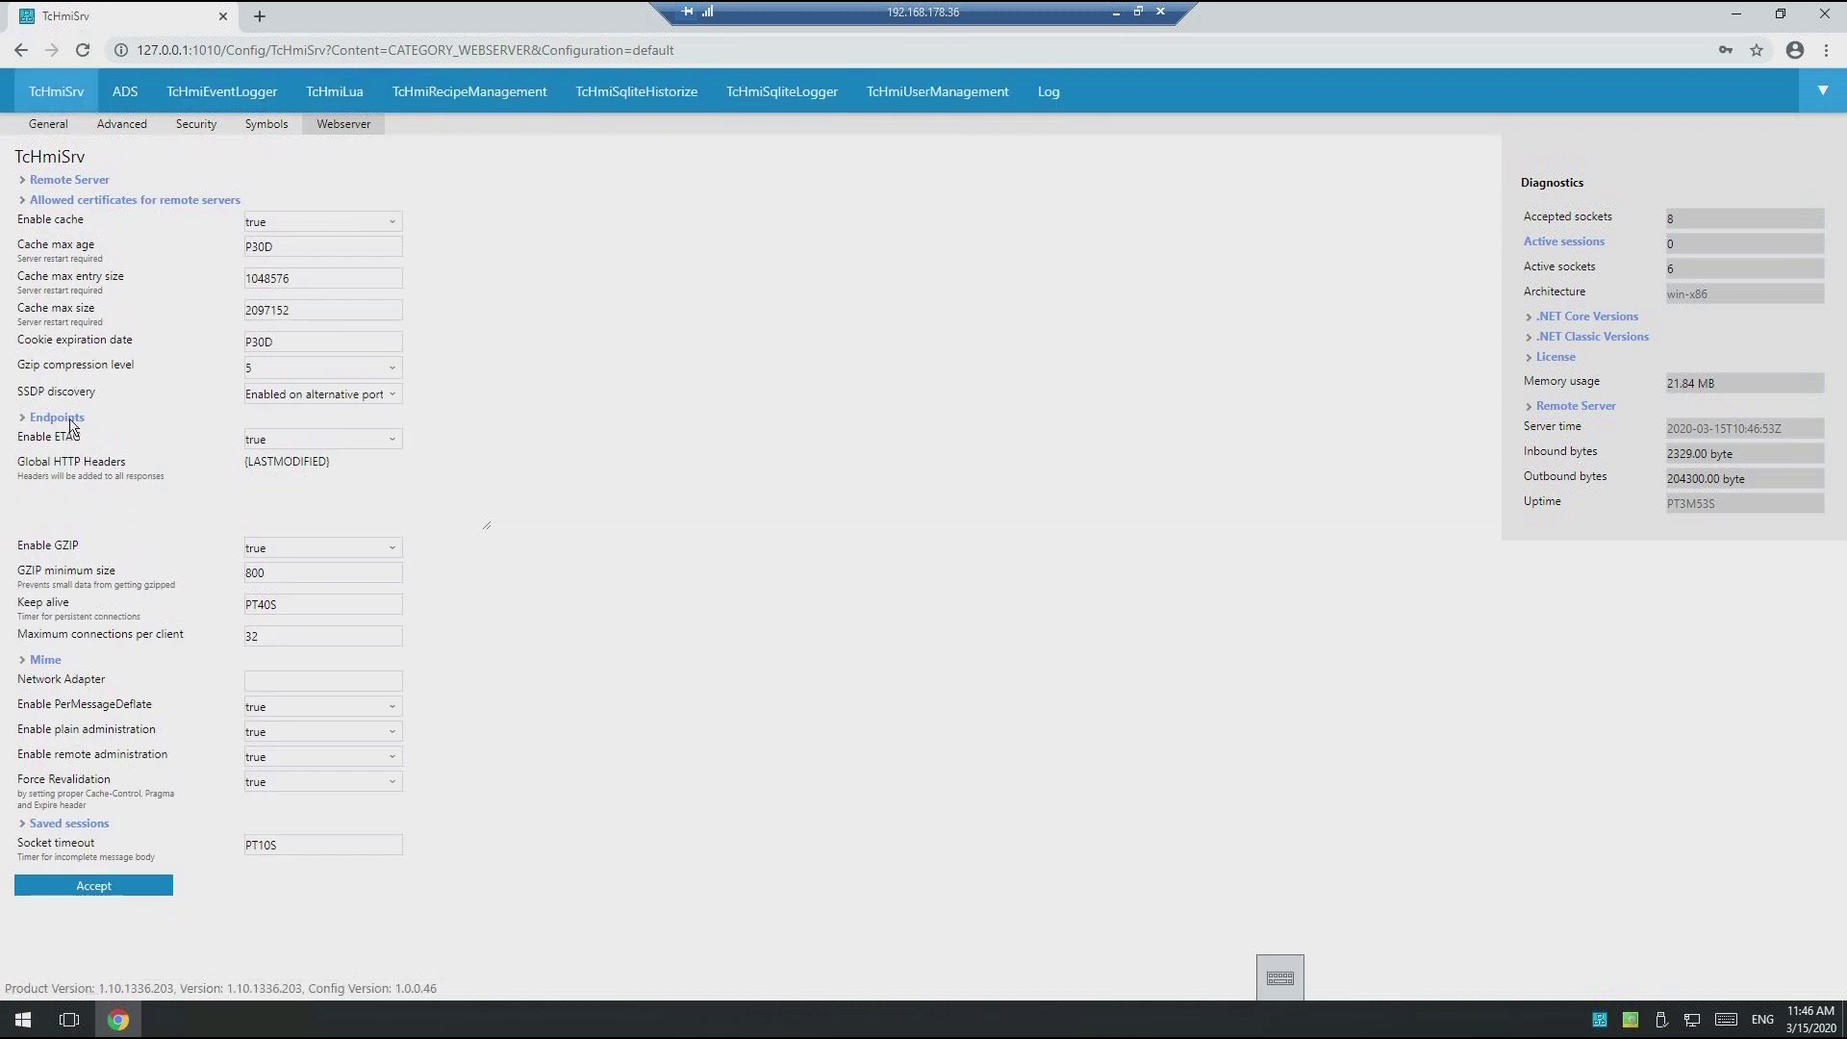
left_click(58, 417)
left_click(50, 497)
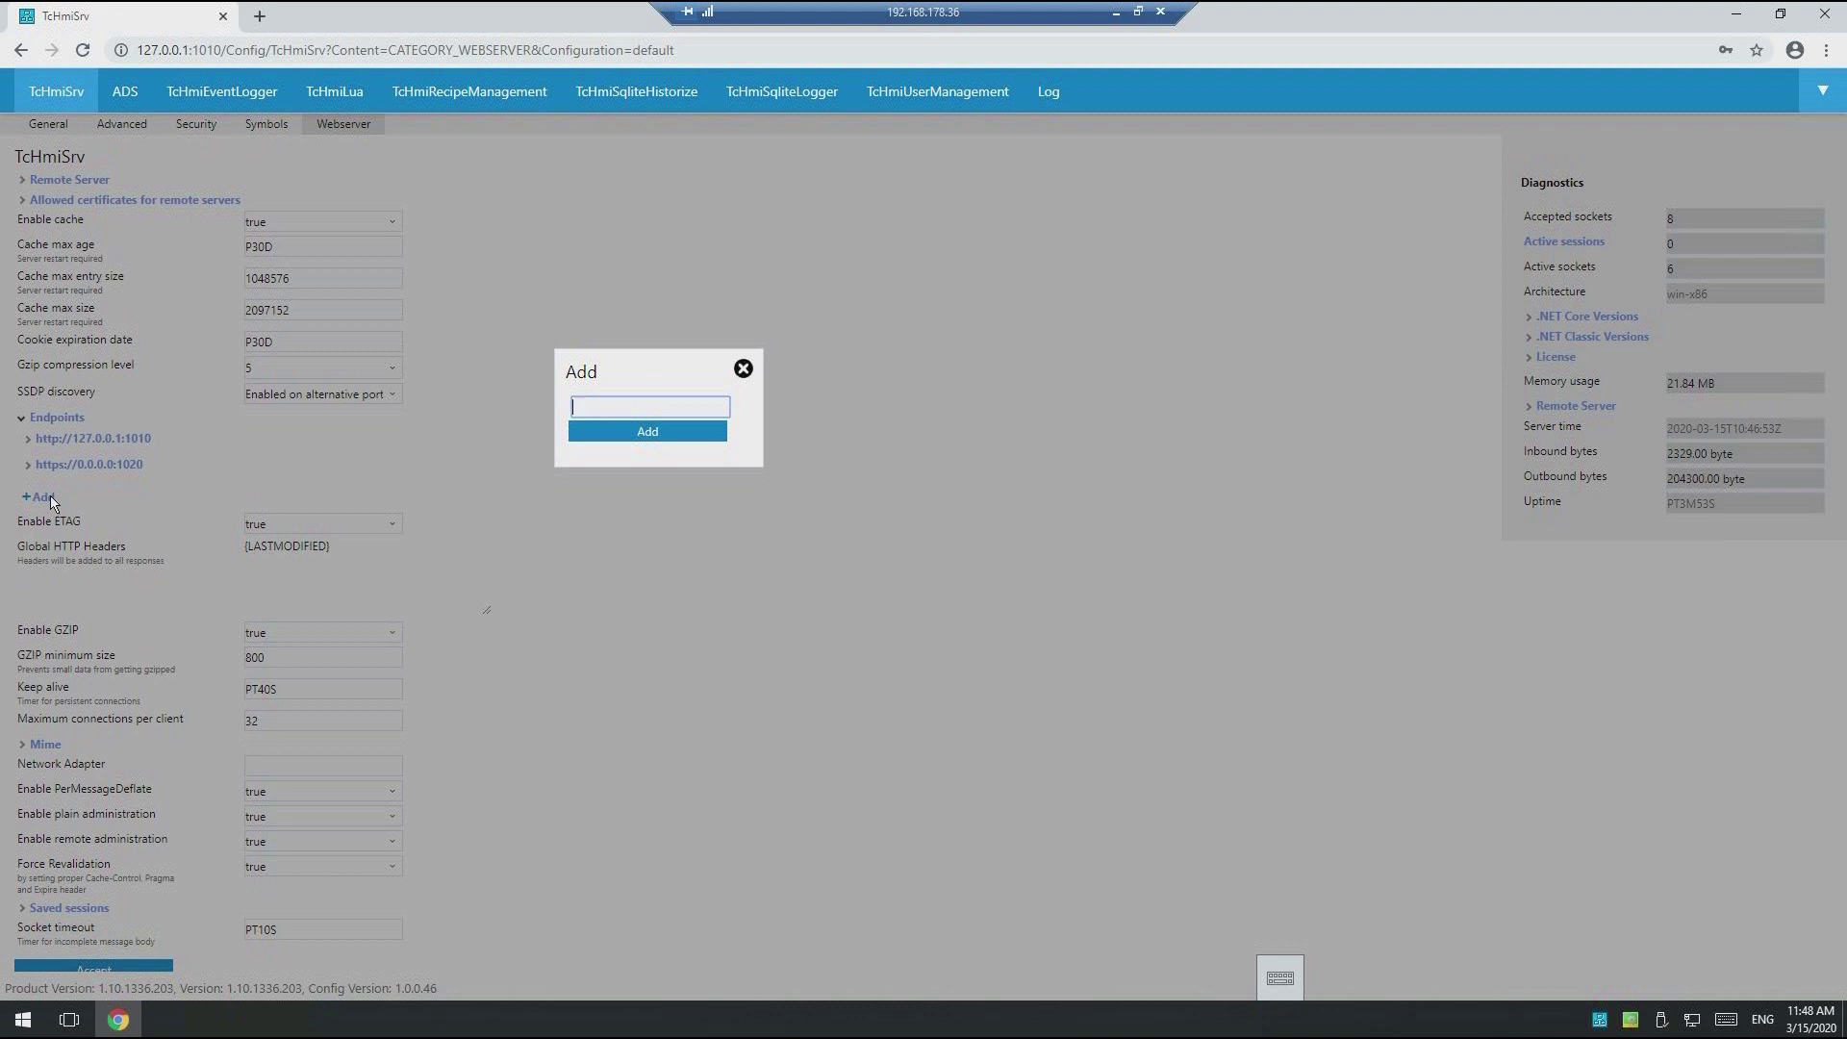
type("http://192.168.178.101:1010")
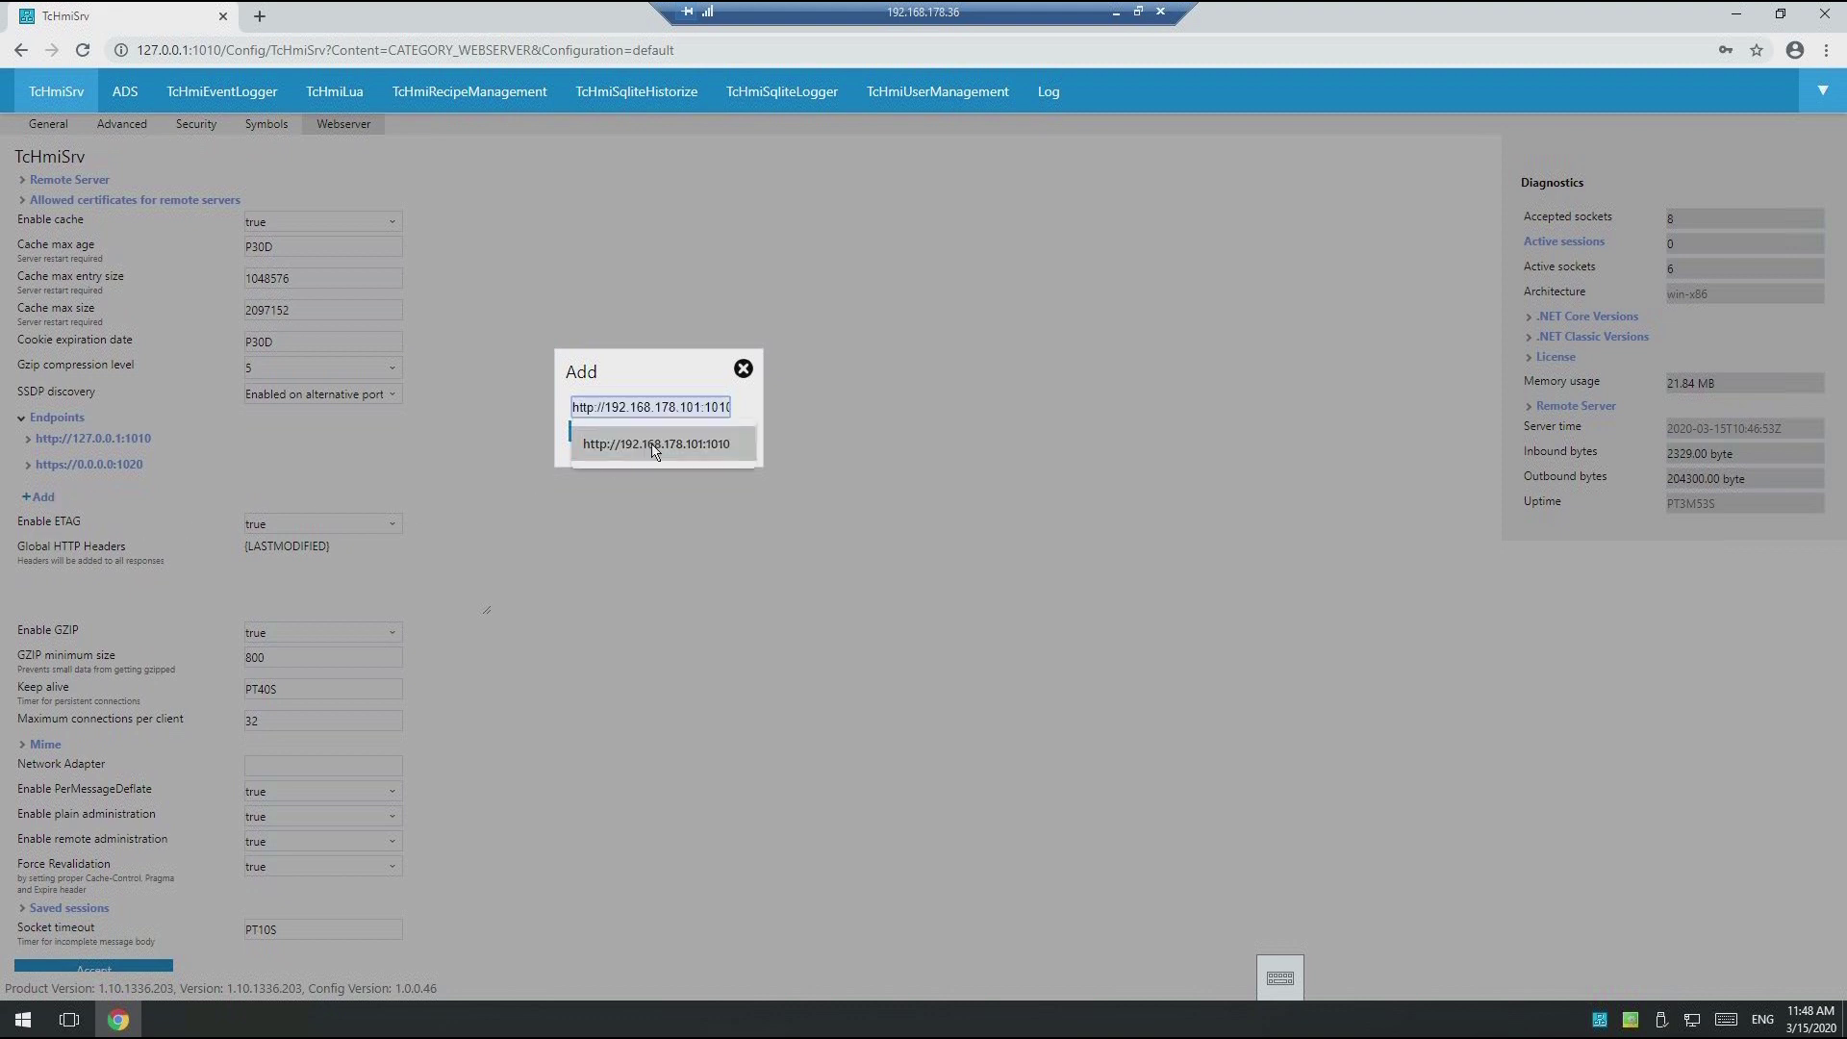
left_click(656, 443)
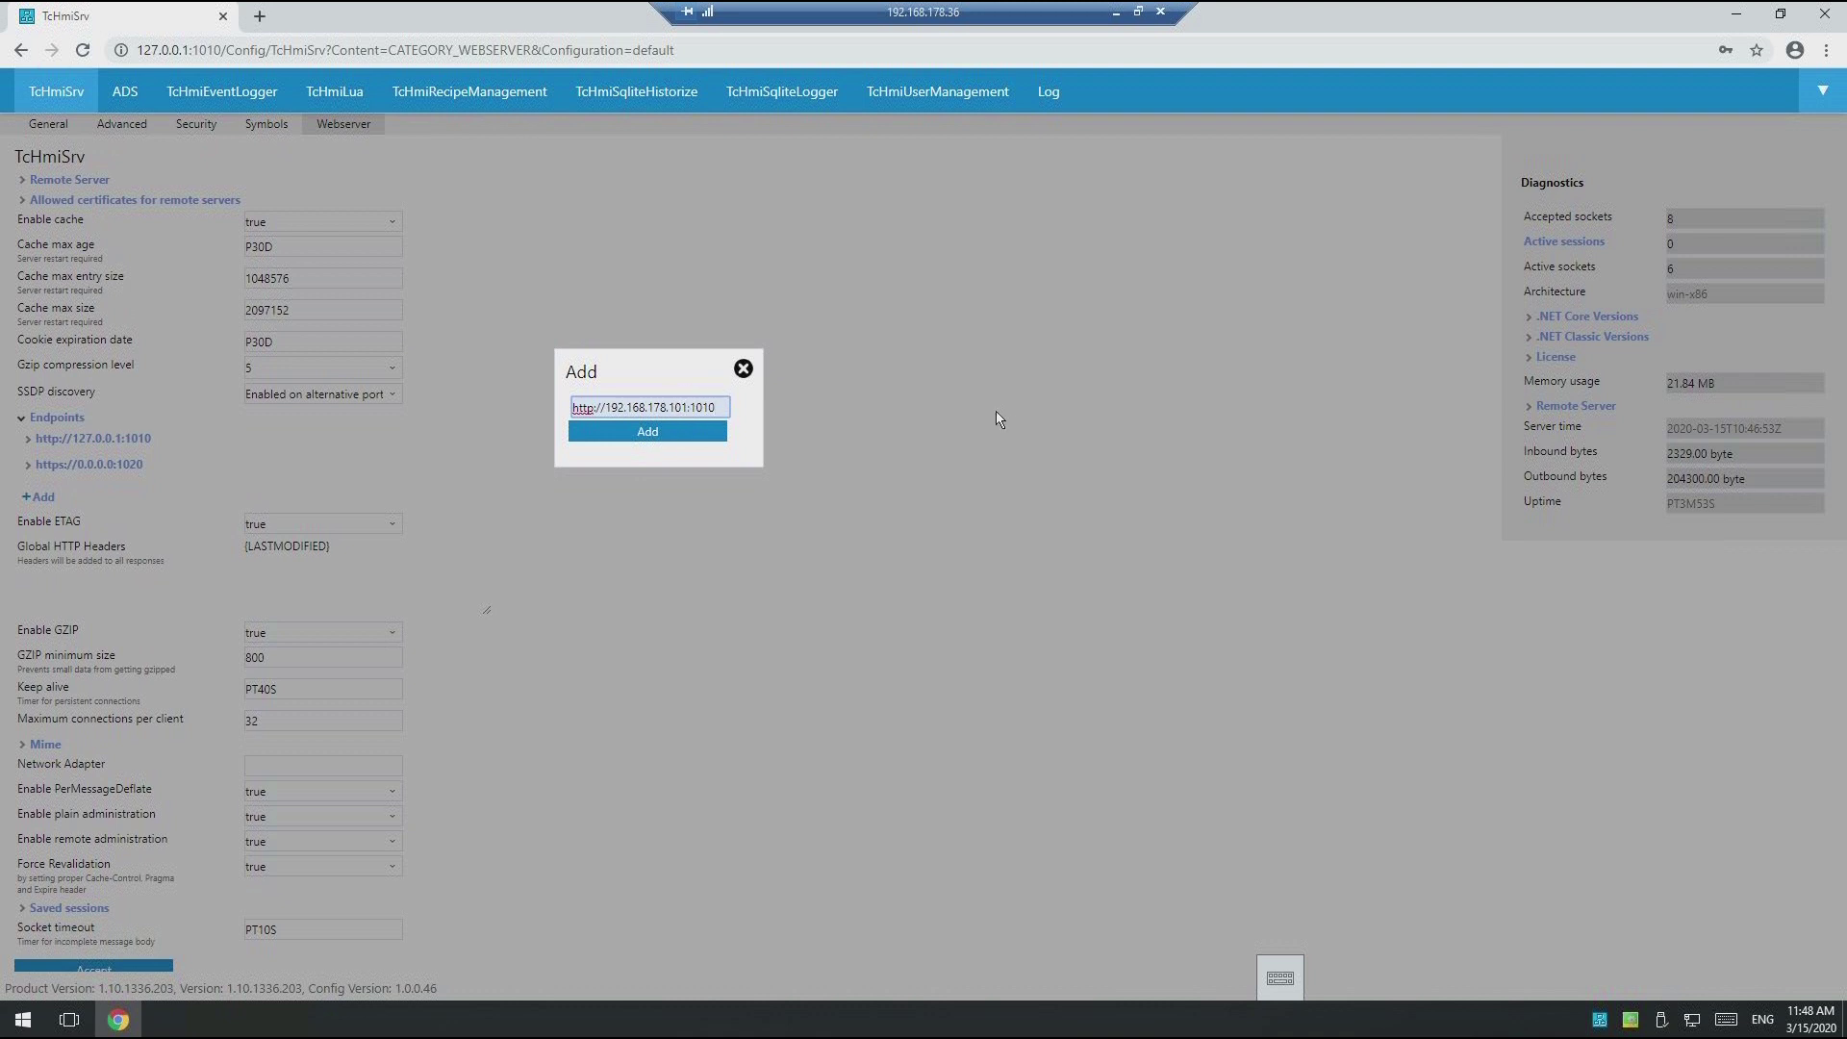
key("Left")
key("Left")
key("Left")
key("Left")
key("BackSpace")
key("BackSpace")
key("BackSpace")
key("BackSpace")
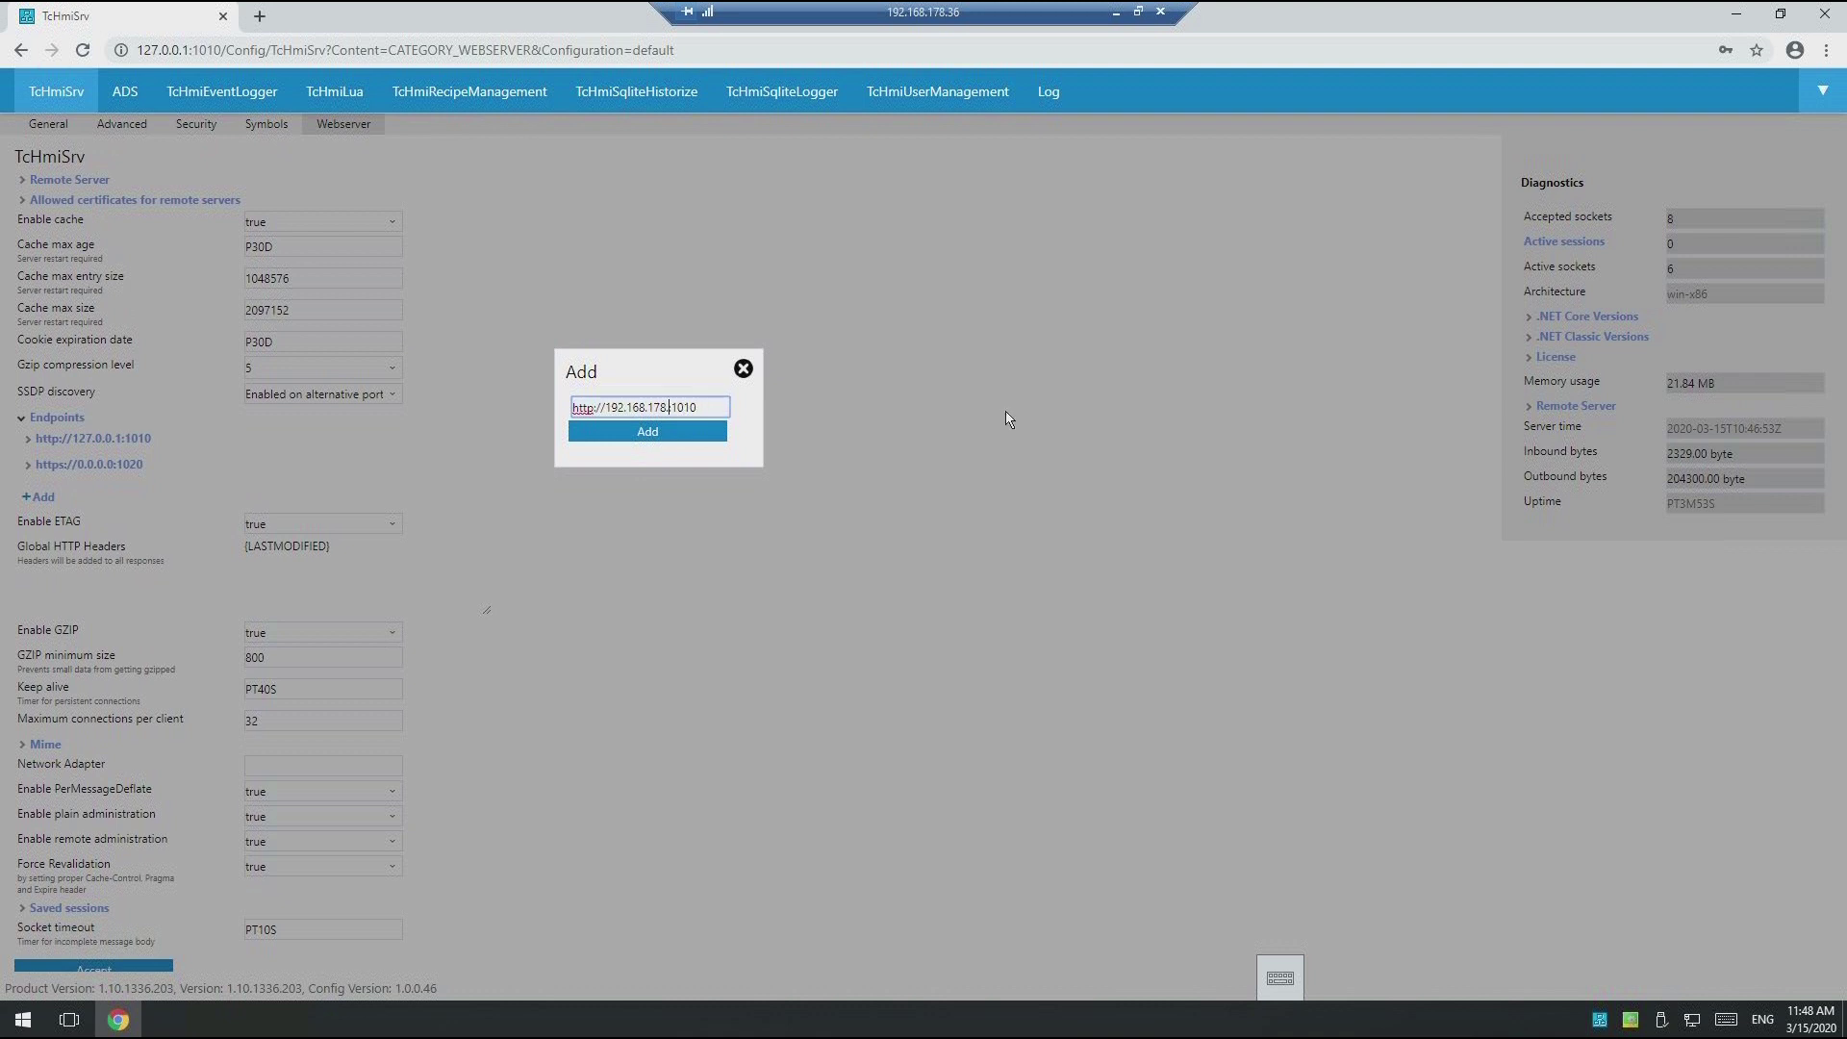
type("36:")
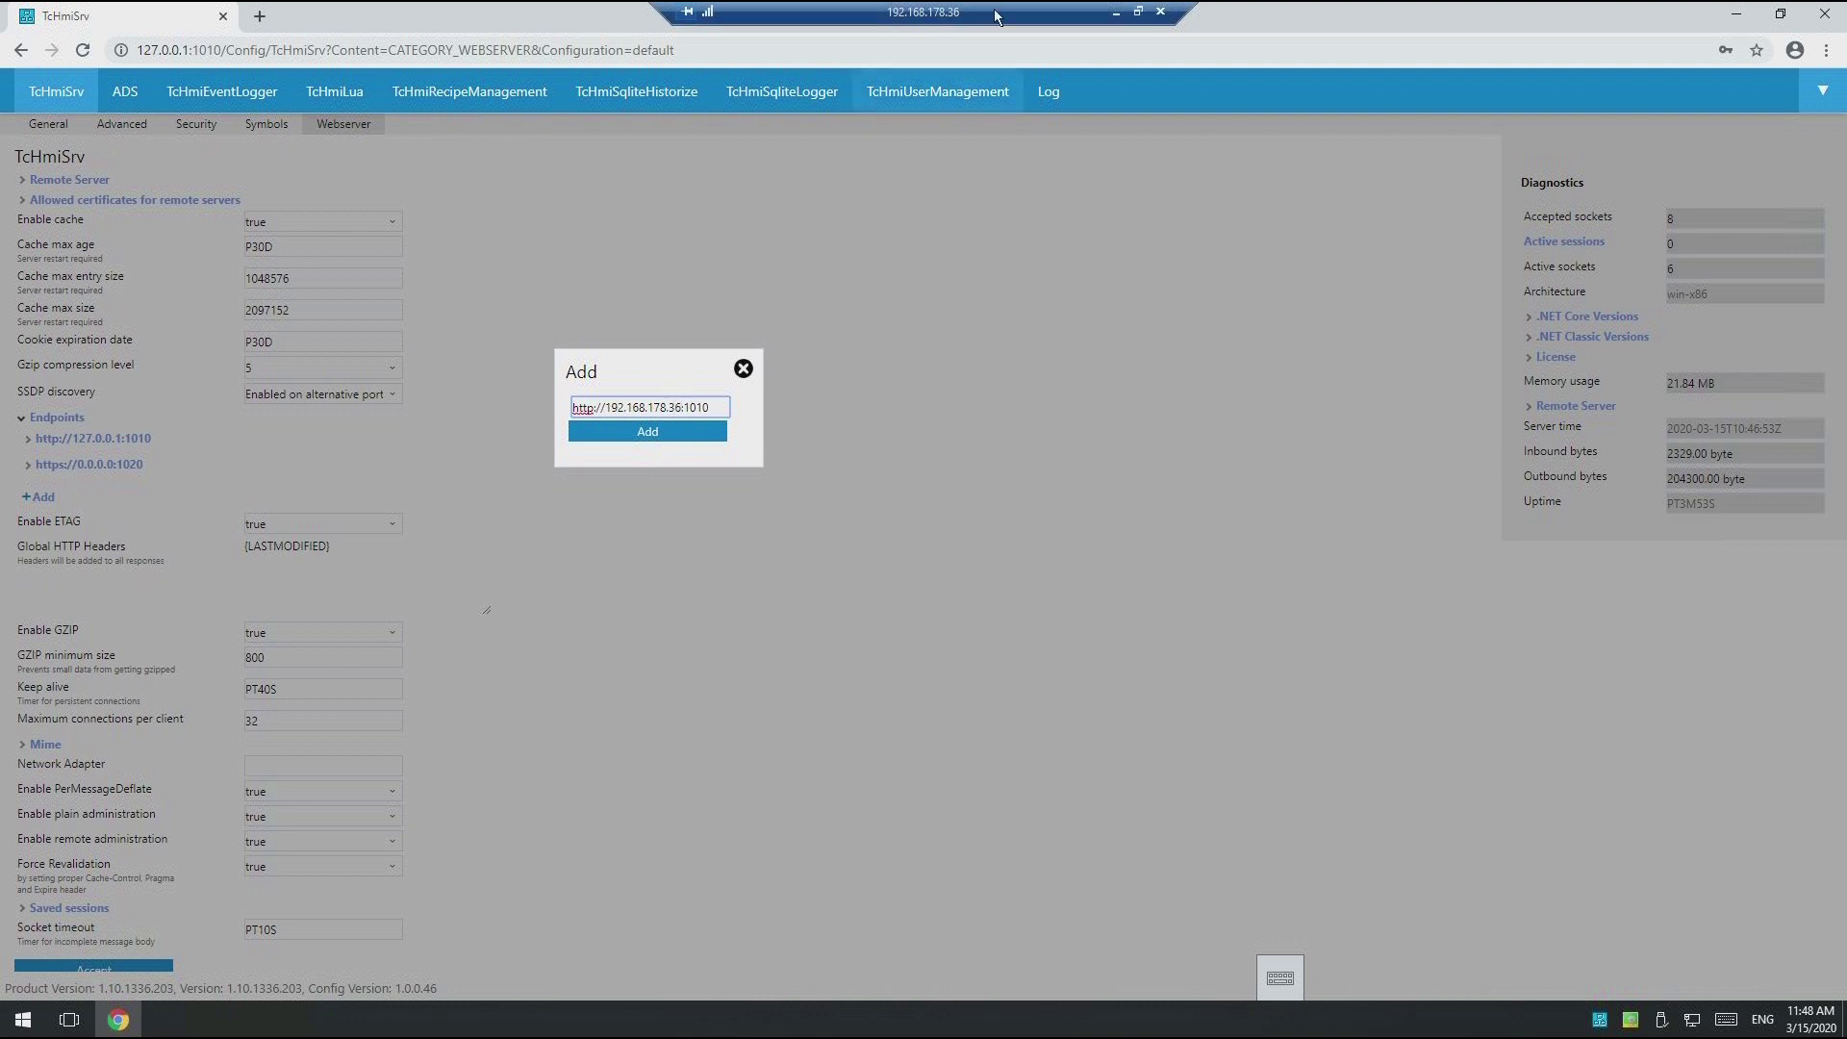
left_click(678, 435)
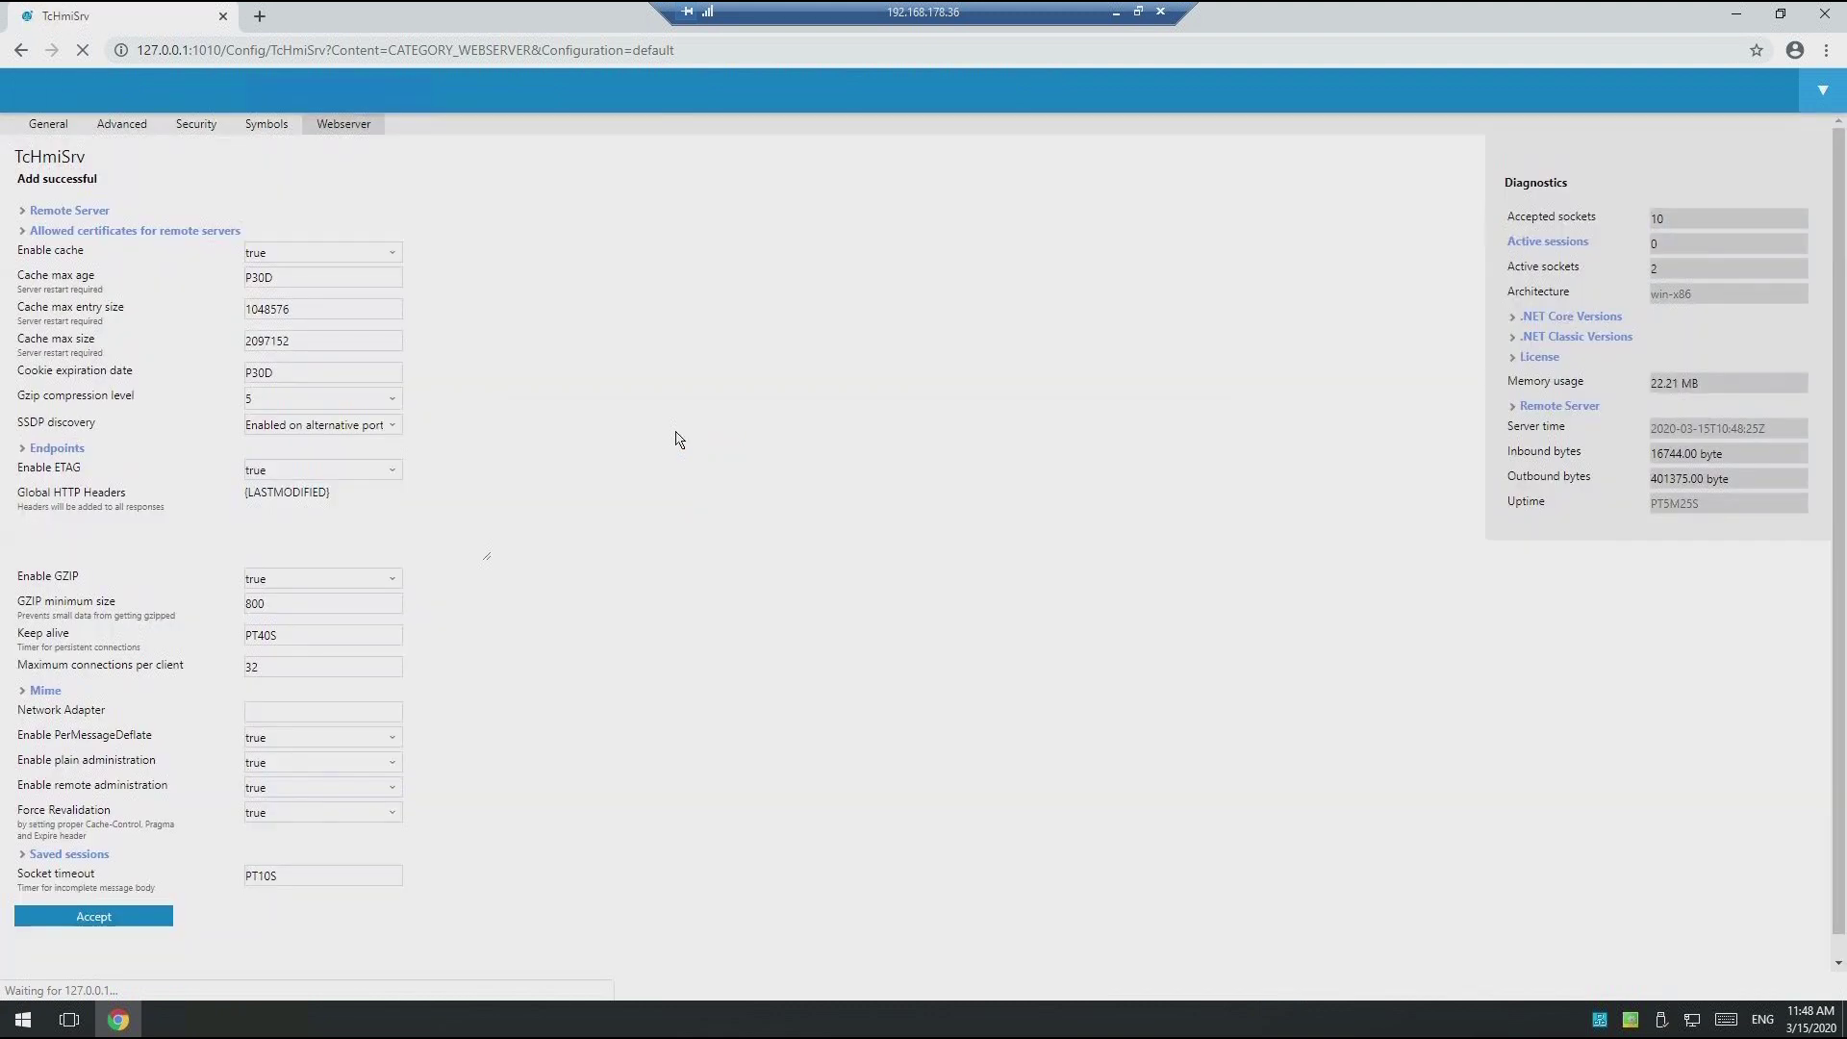
Step: Accept the webserver settings and verify the new endpoint is listed
left_click(111, 917)
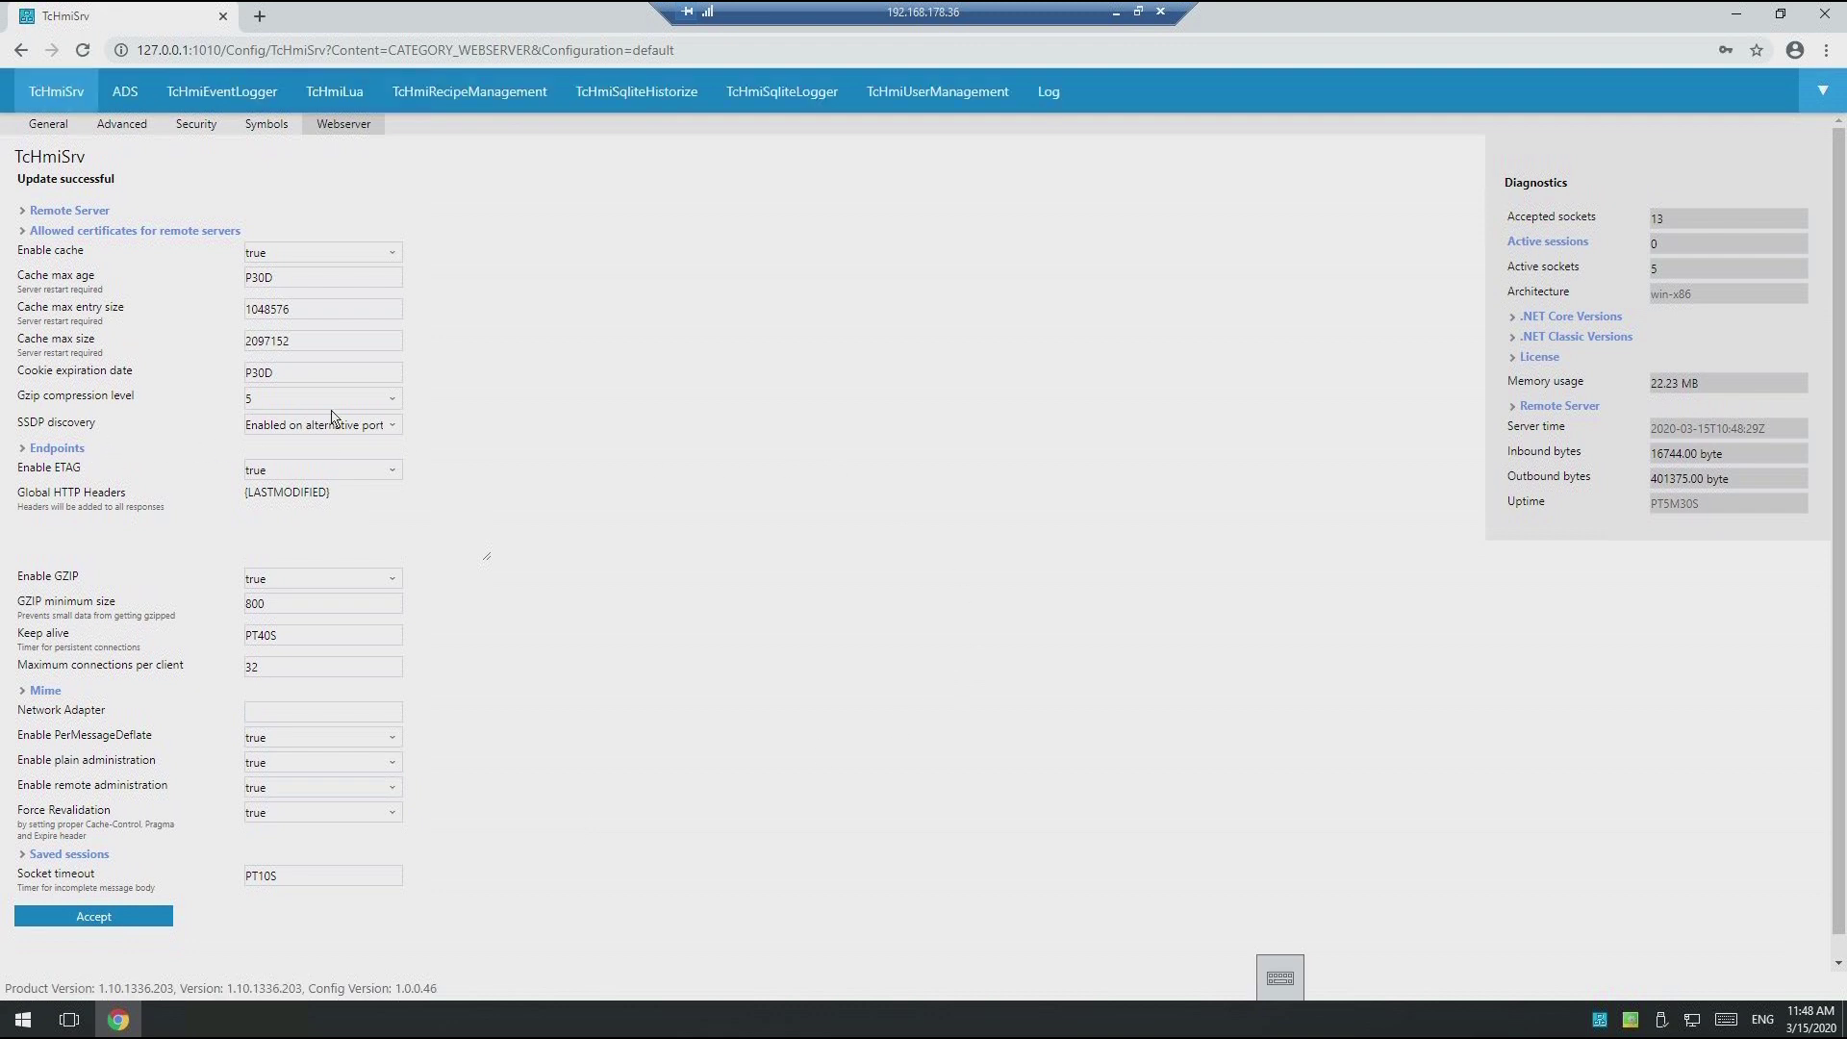
left_click(69, 450)
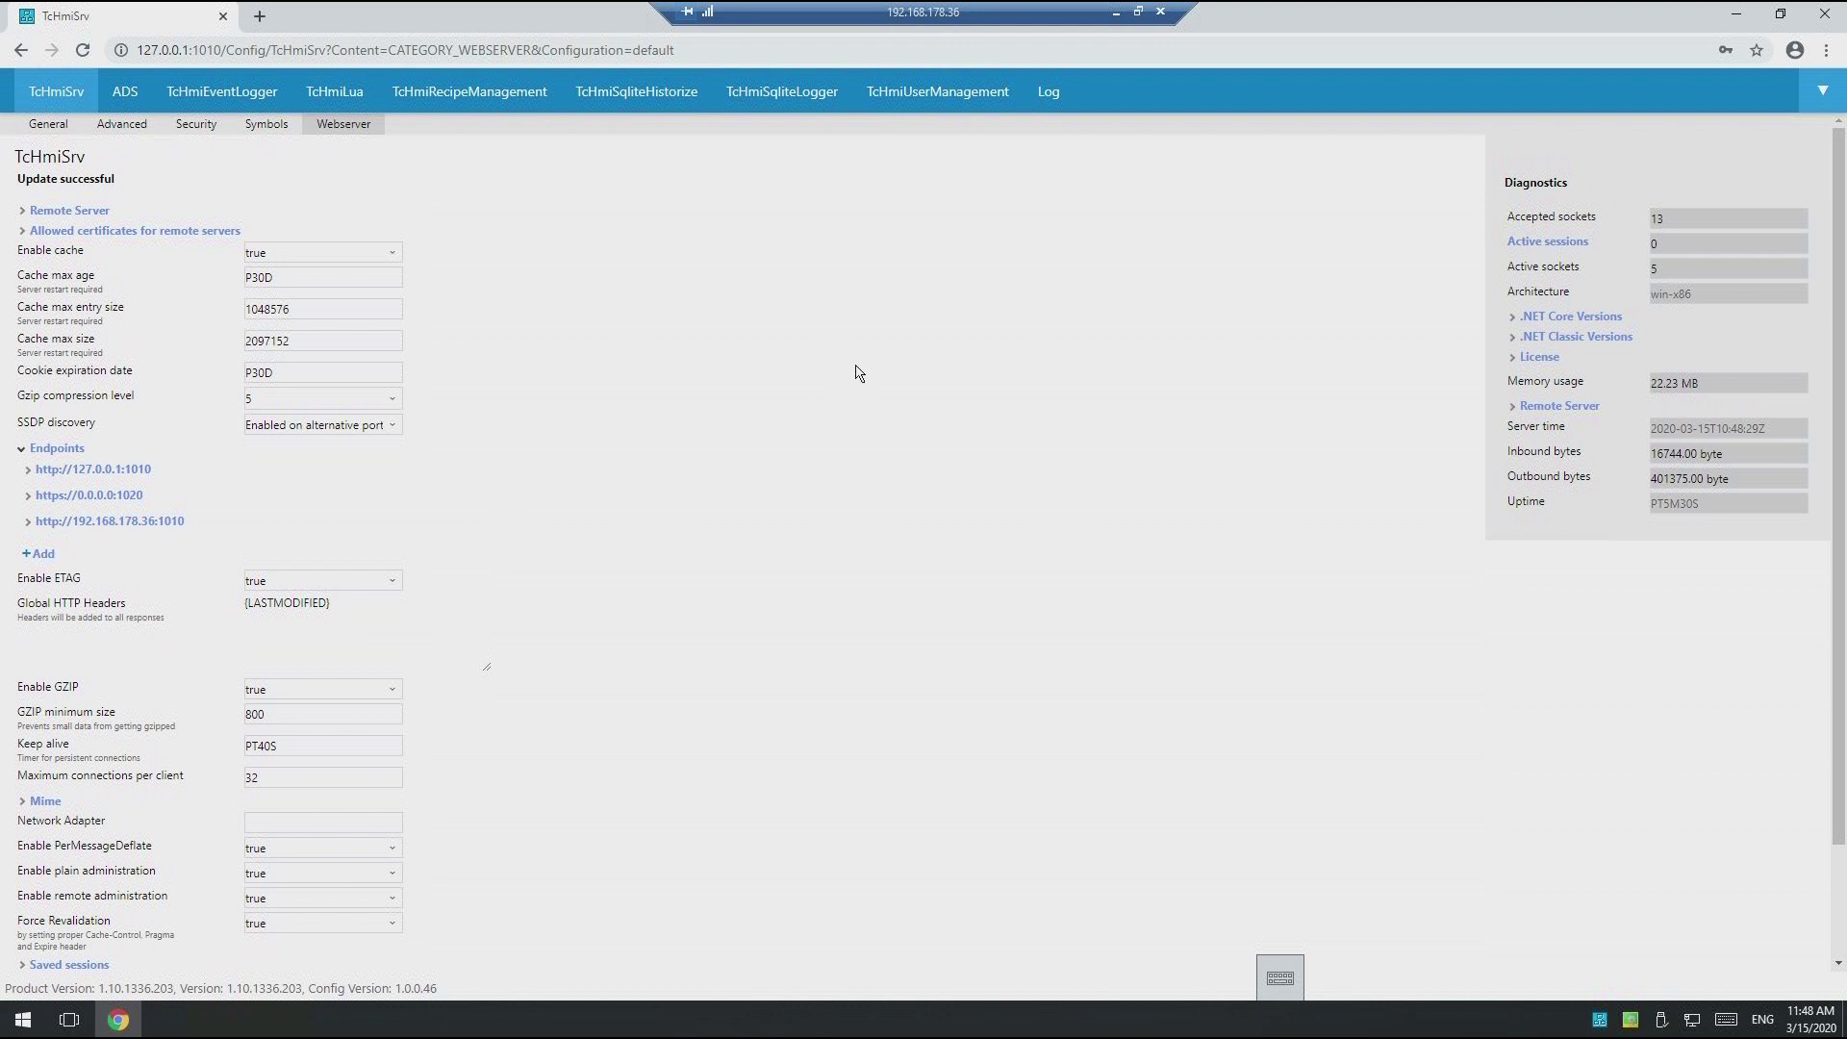
left_click(935, 94)
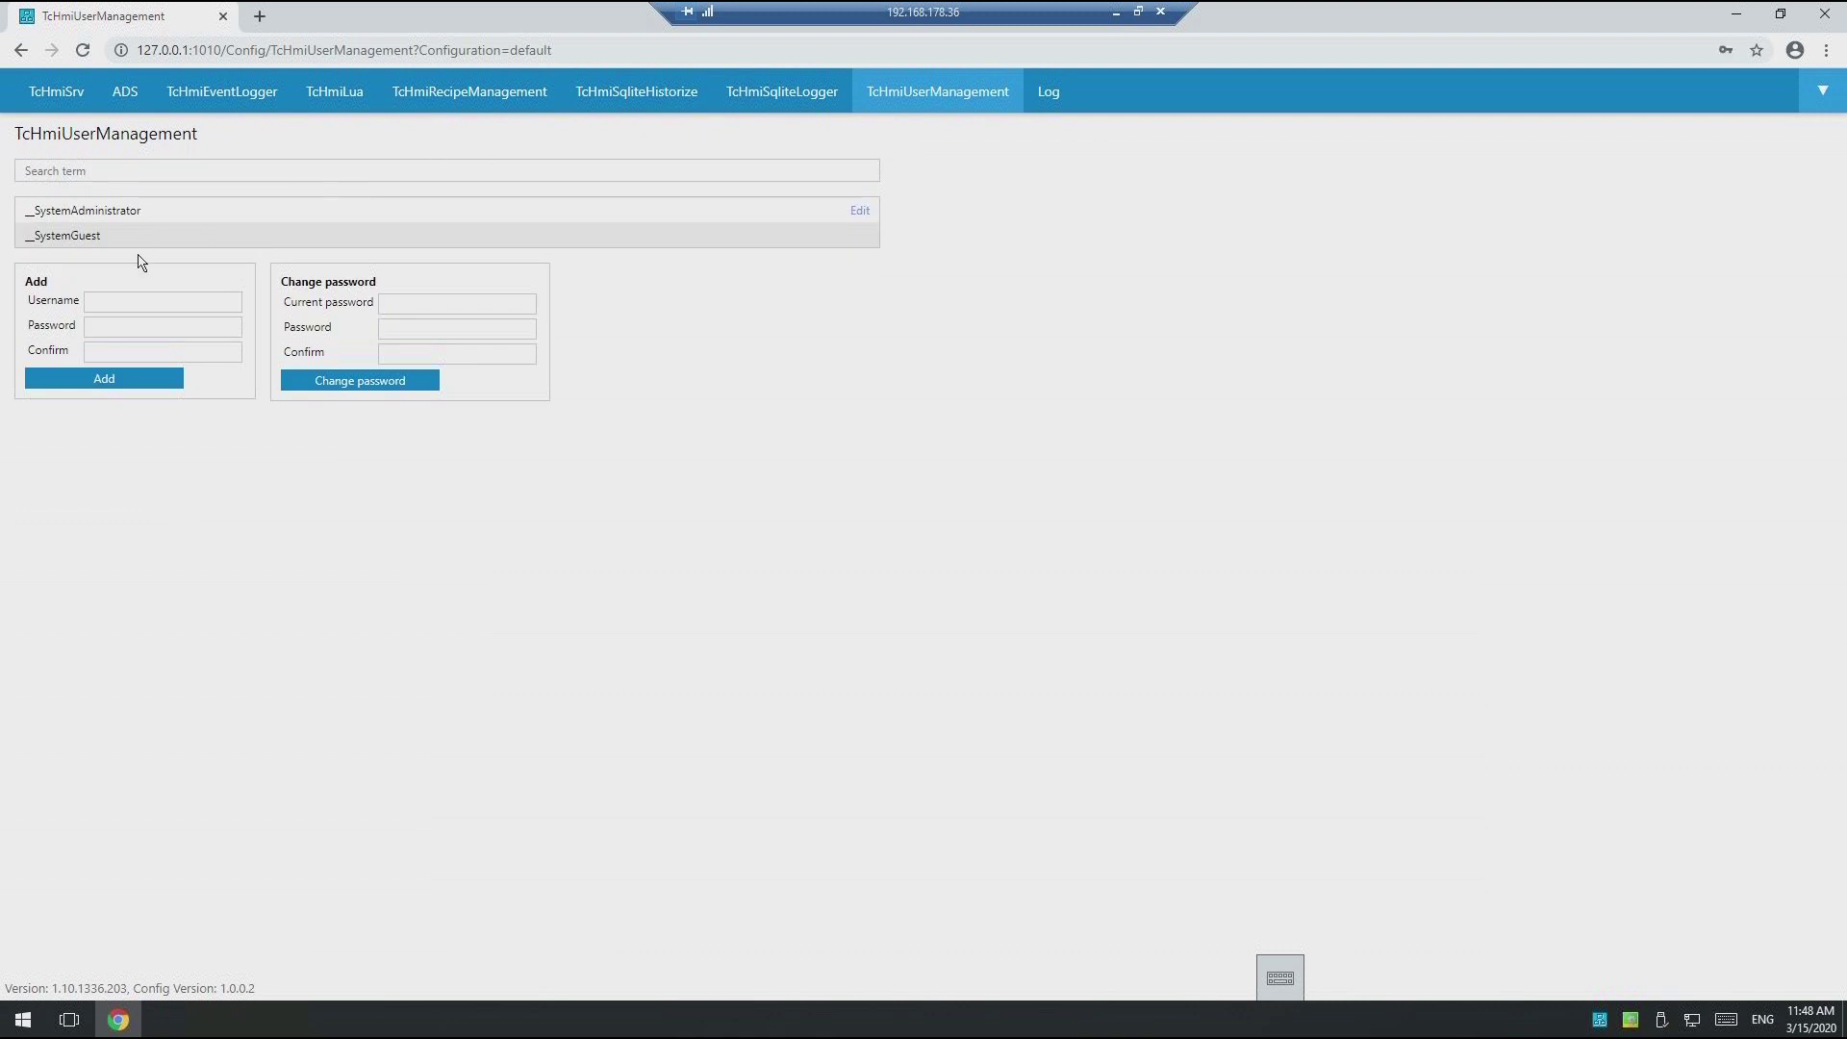
Step: Add user 'Operator' with a password and its confirmation in TcHmiUserManagement
left_click(132, 306)
type("Operator")
left_click(166, 330)
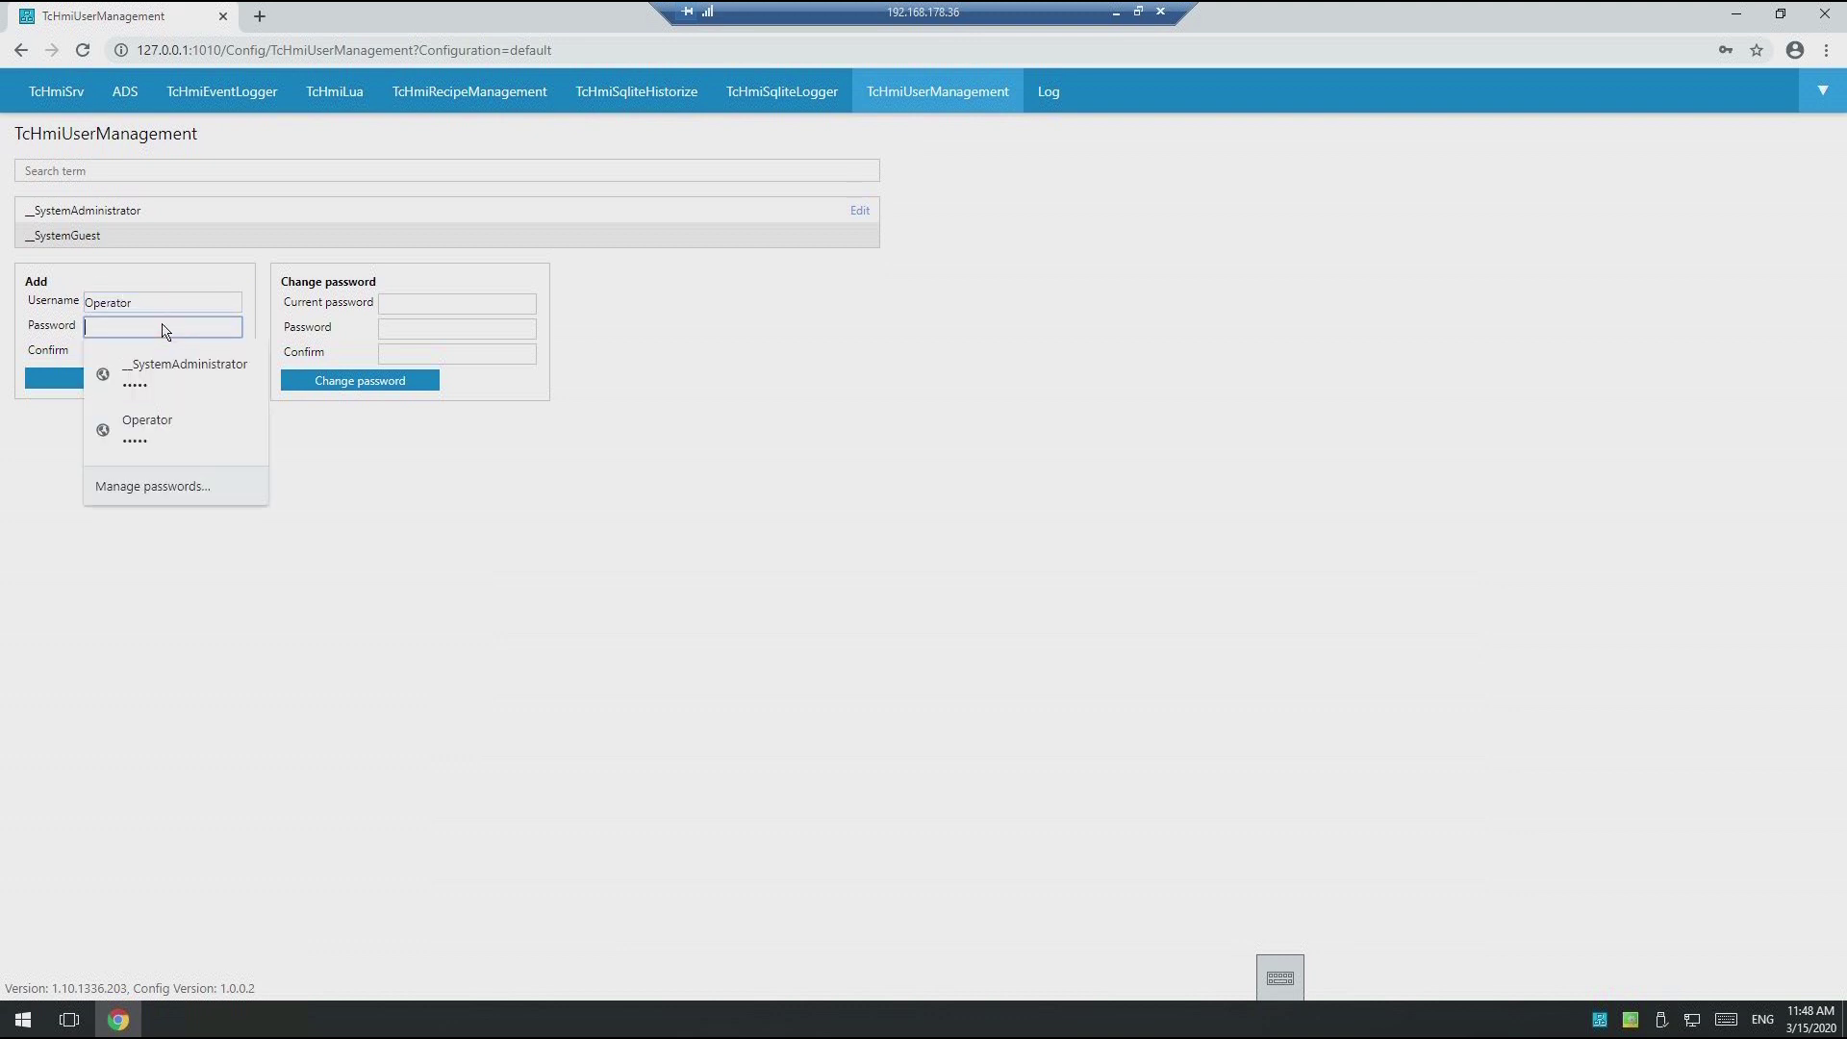
type("12")
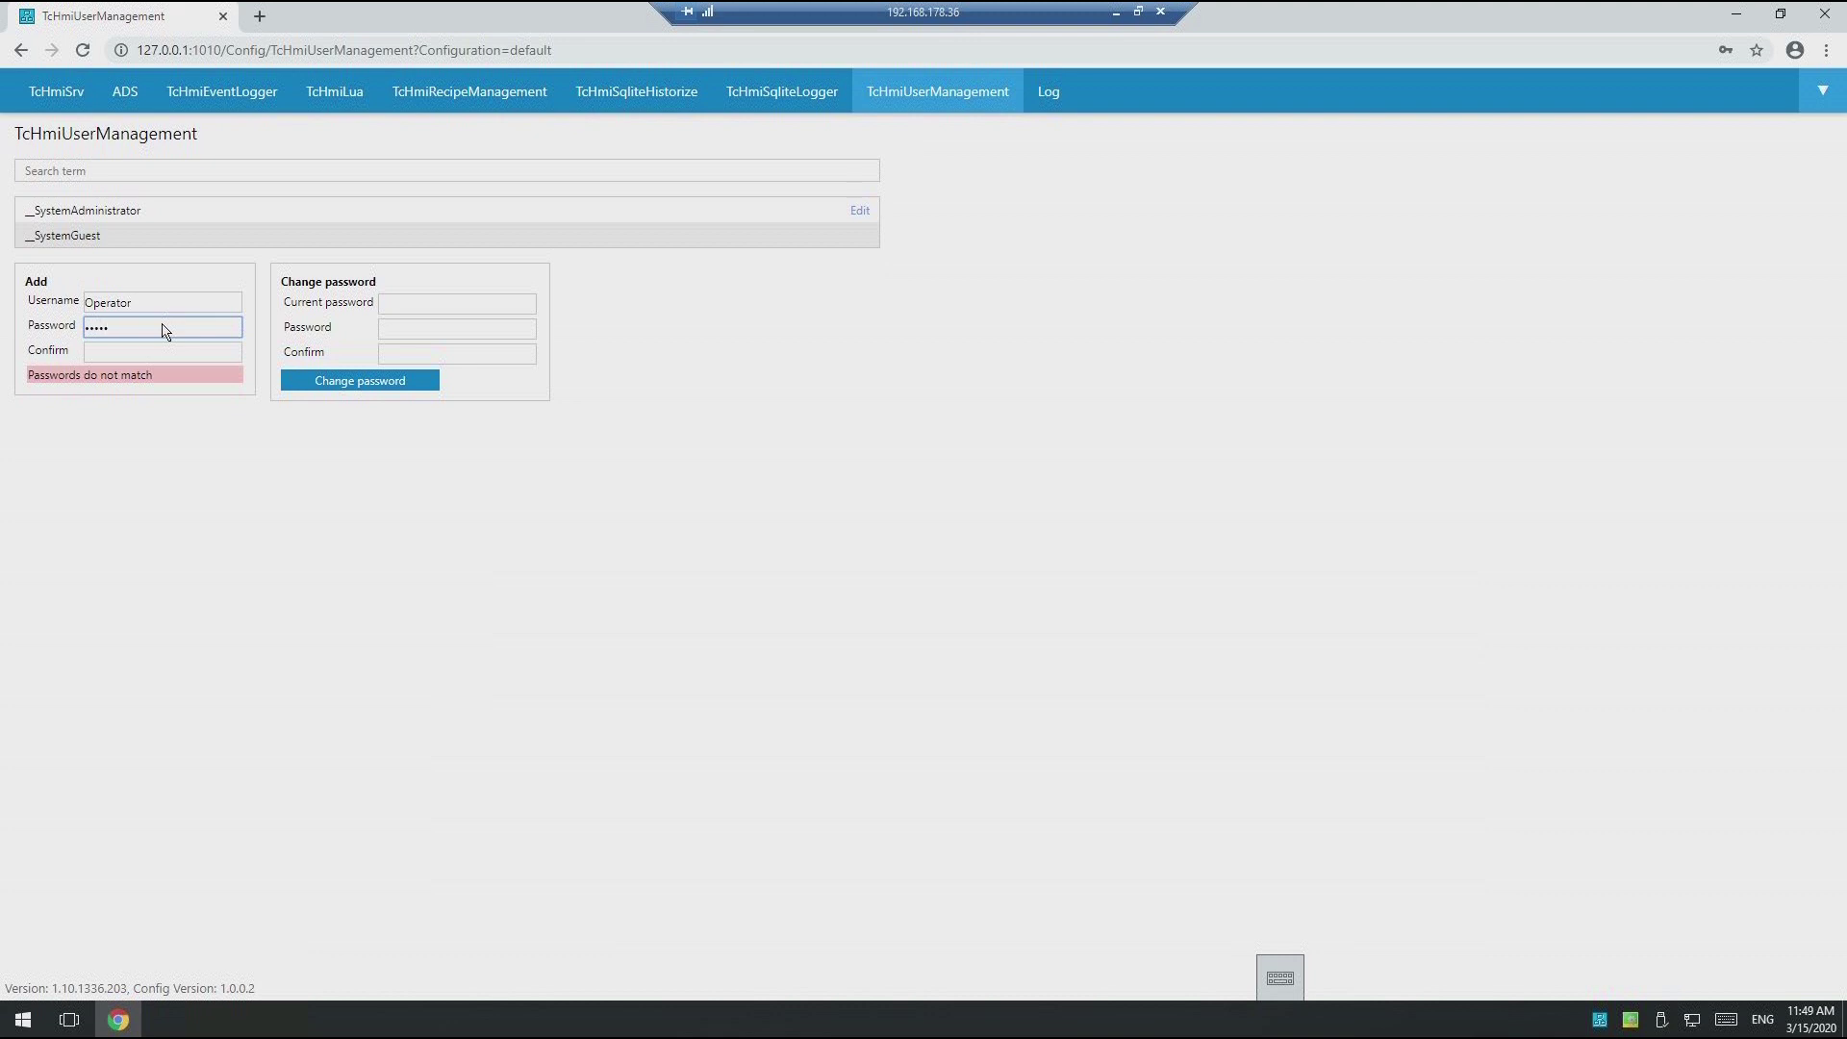
left_click(114, 358)
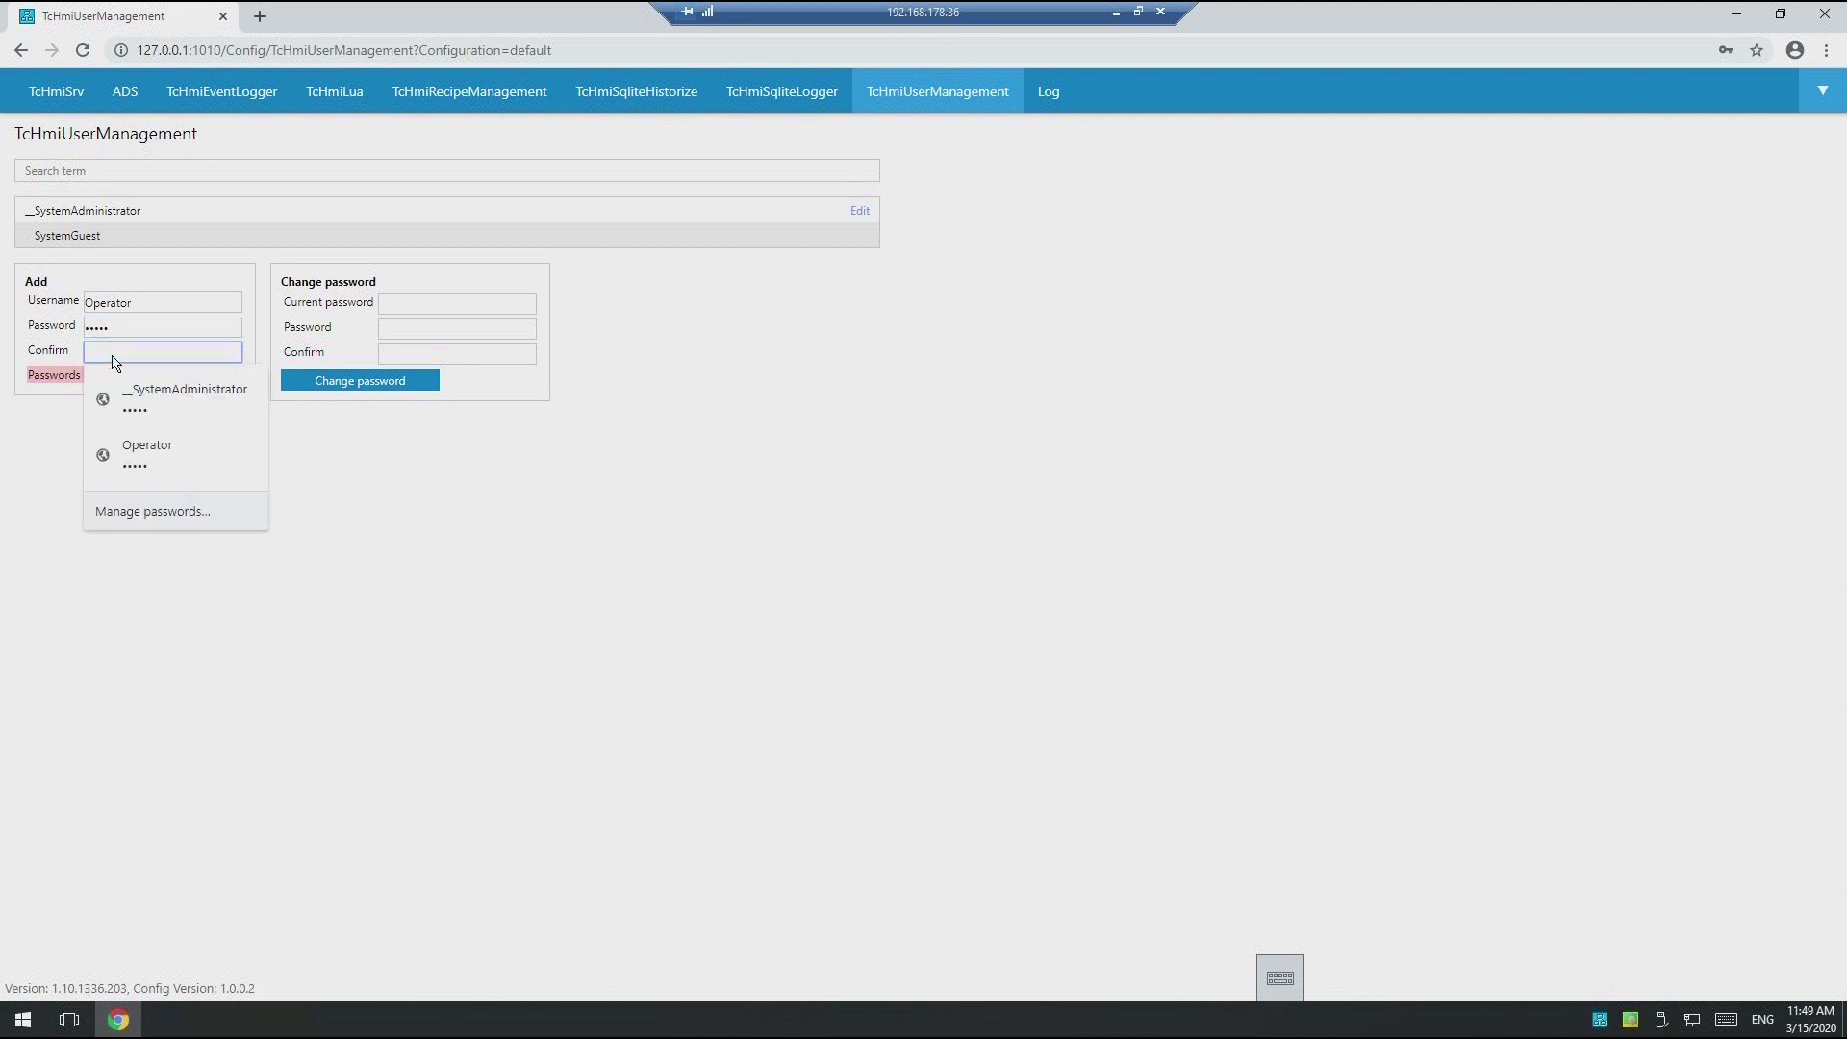
type("1234")
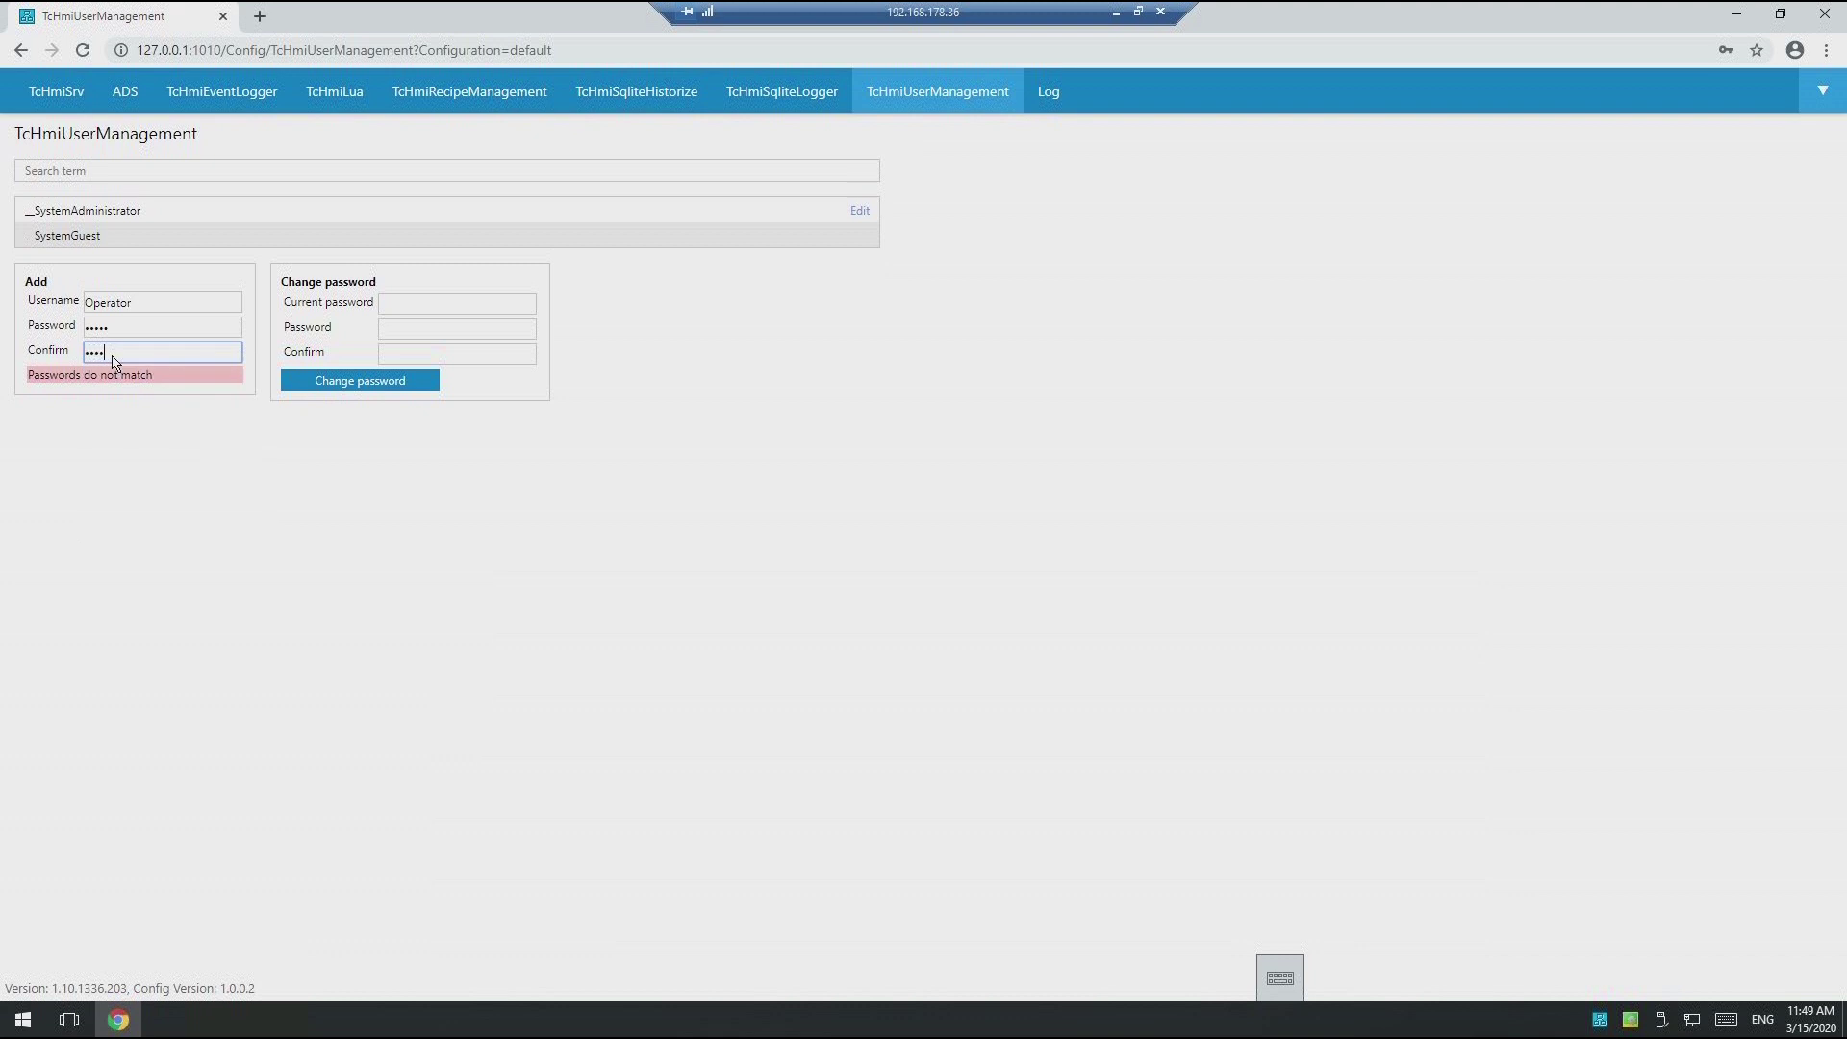
type("5")
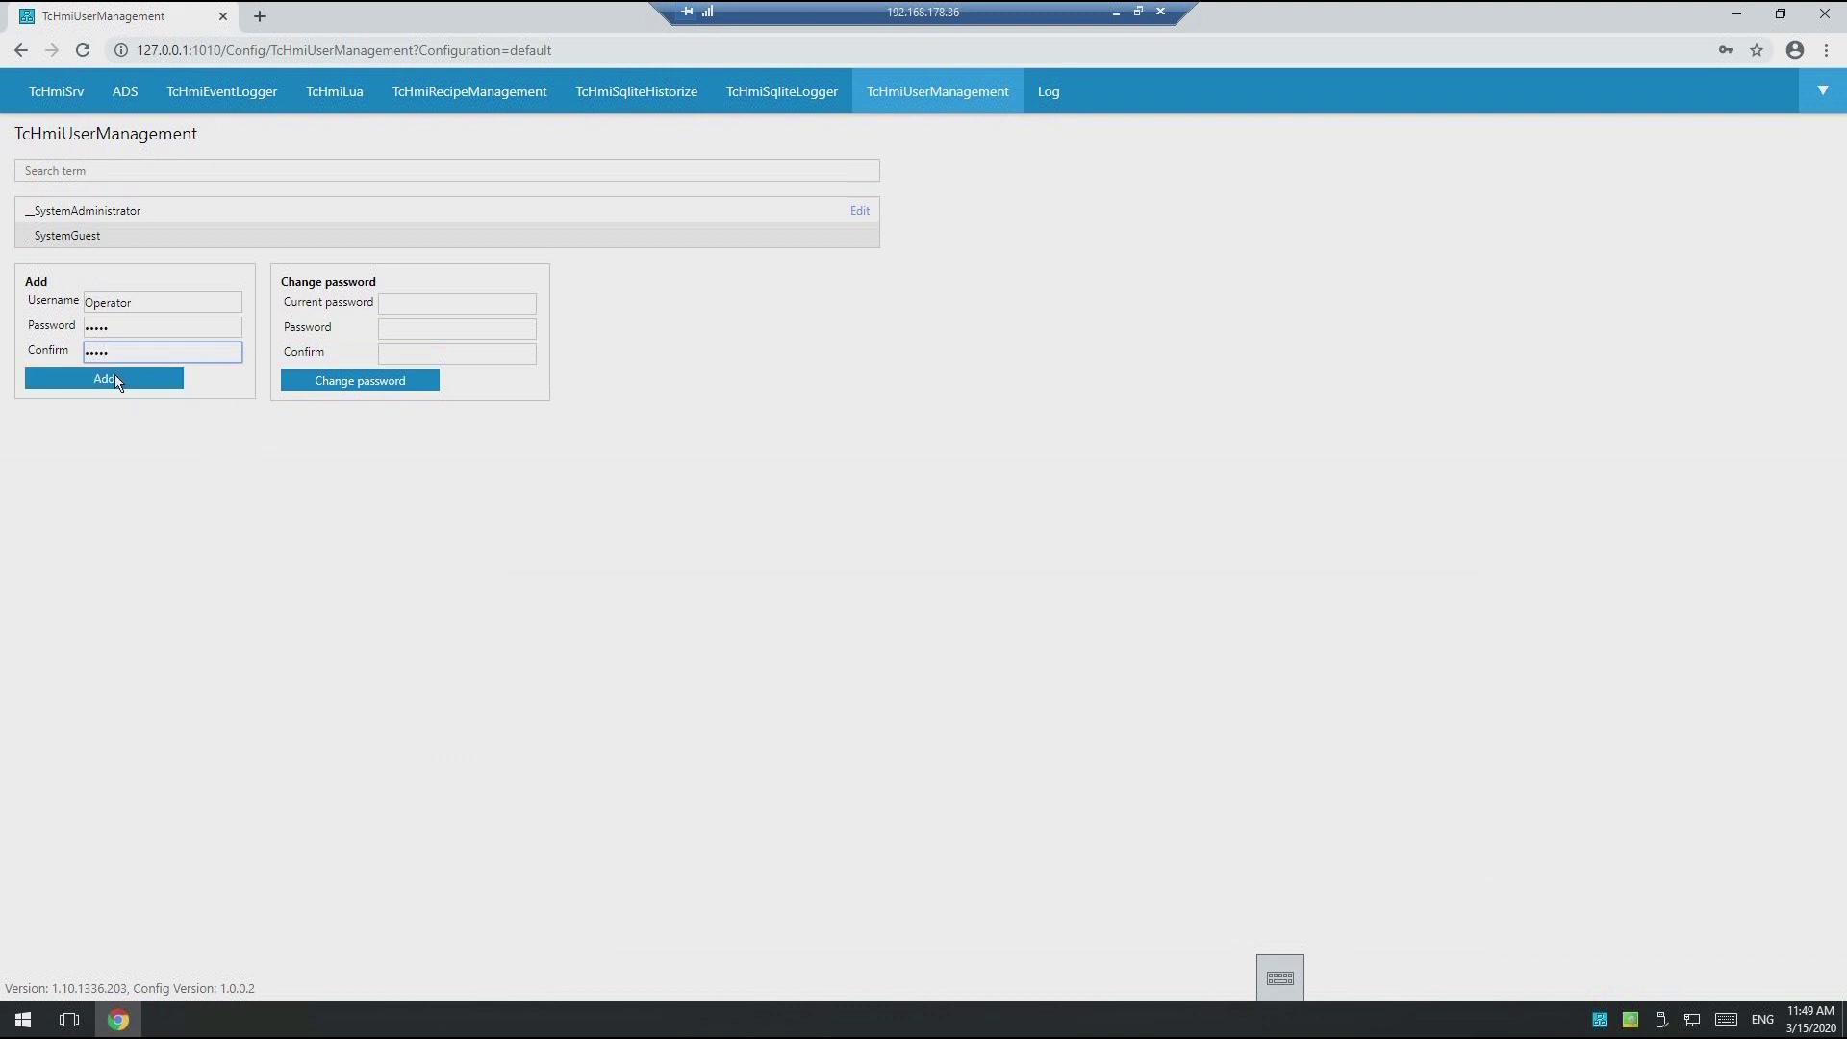
left_click(115, 380)
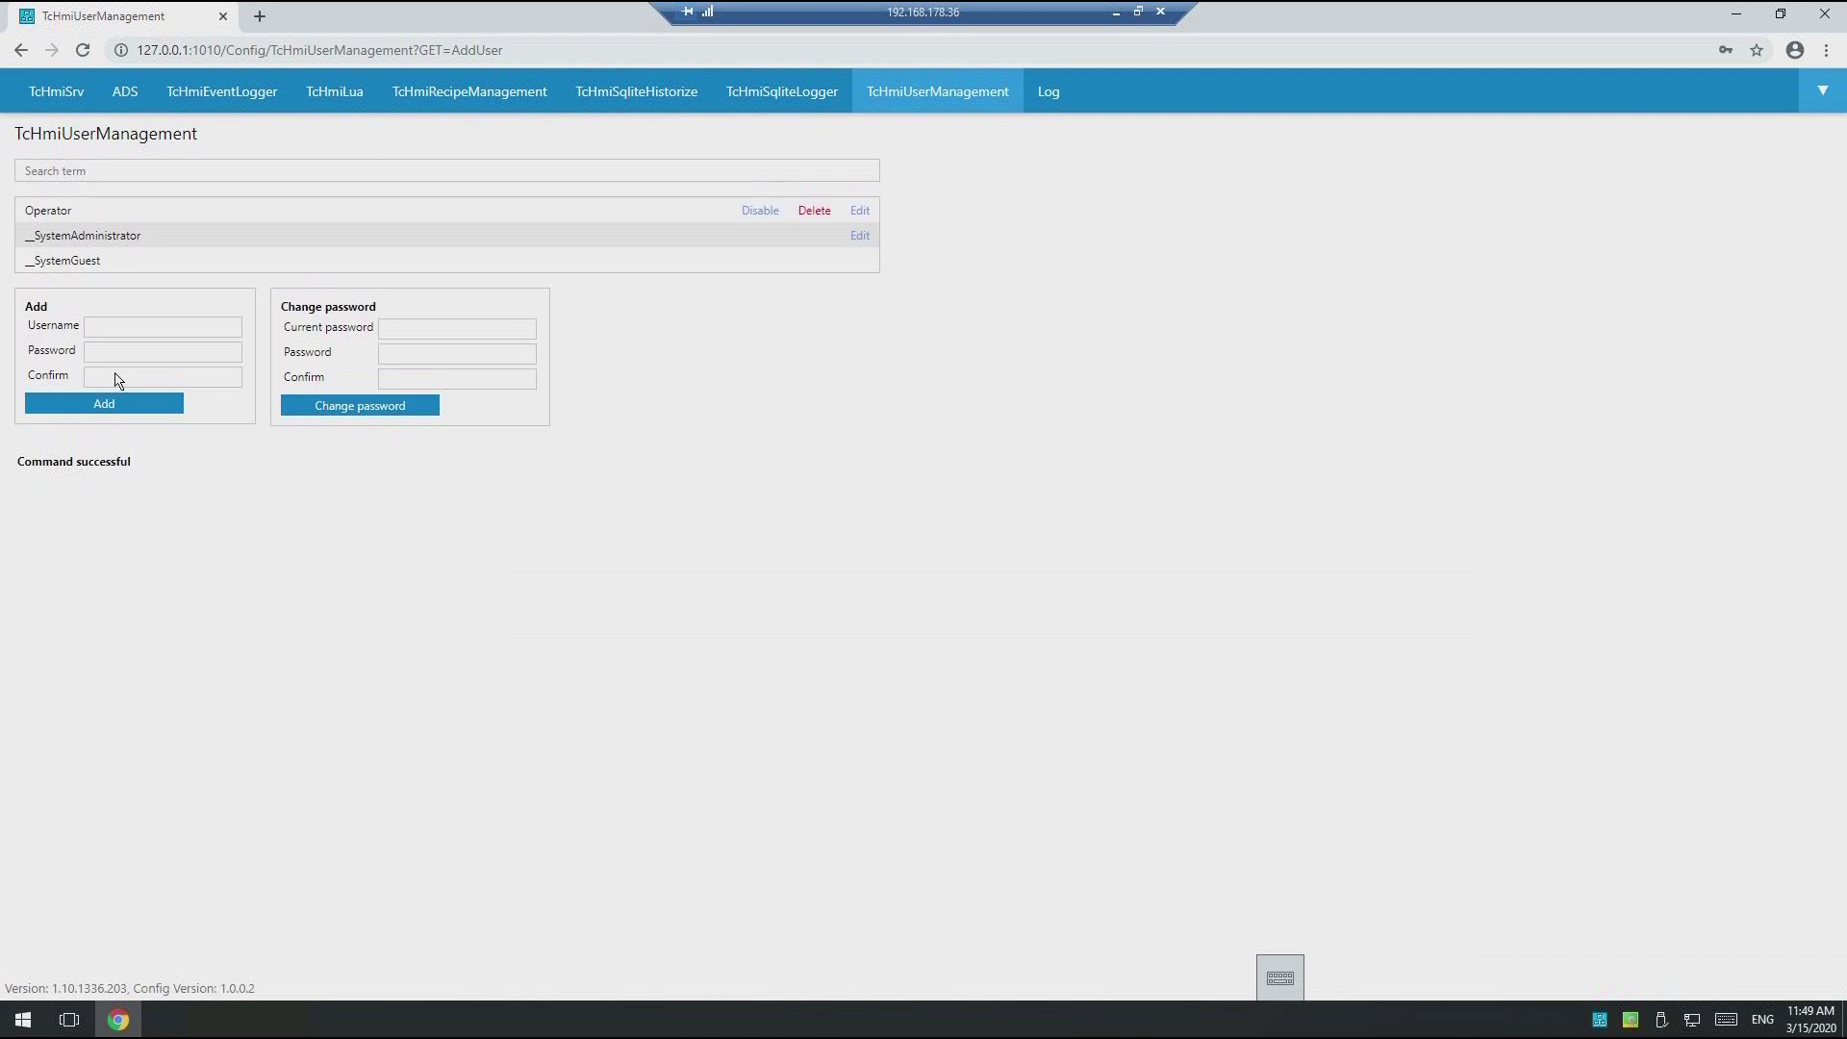
left_click(66, 91)
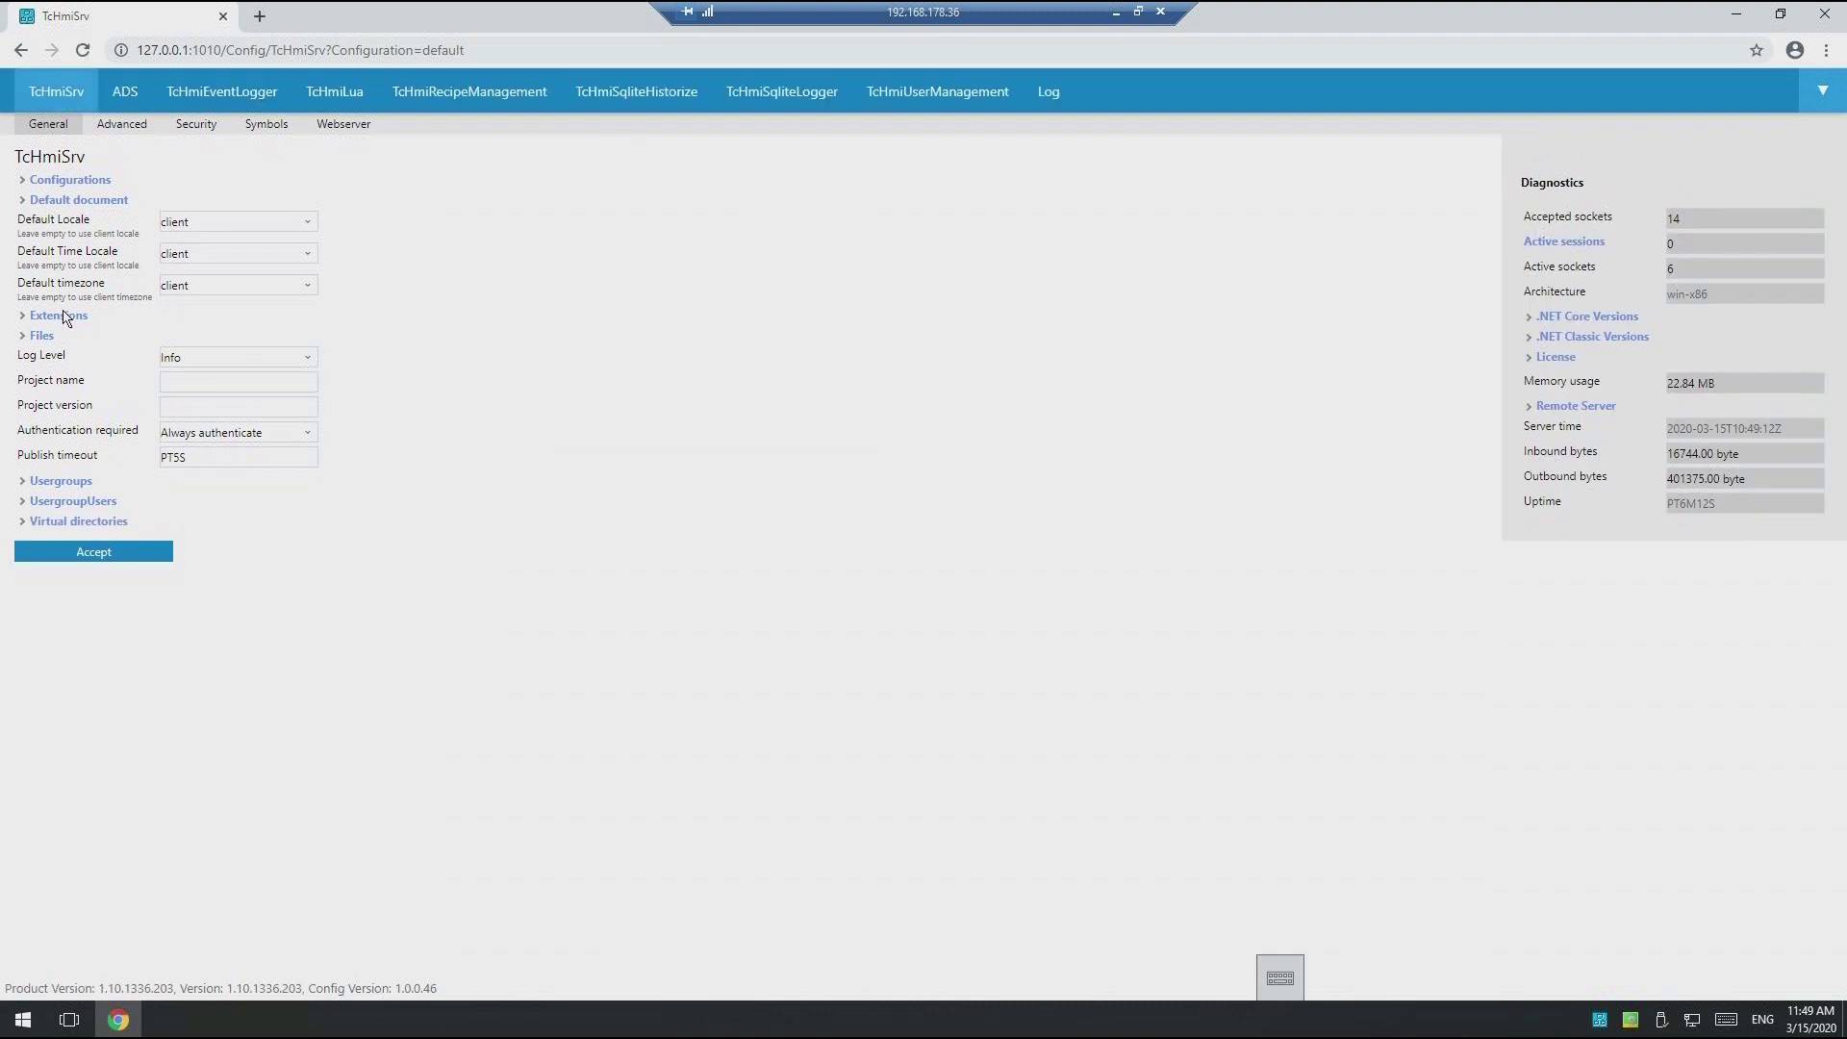
Step: Accept the TcHmiSrv General settings, close Chrome, and restart TcHmiSrv from the tray
left_click(100, 555)
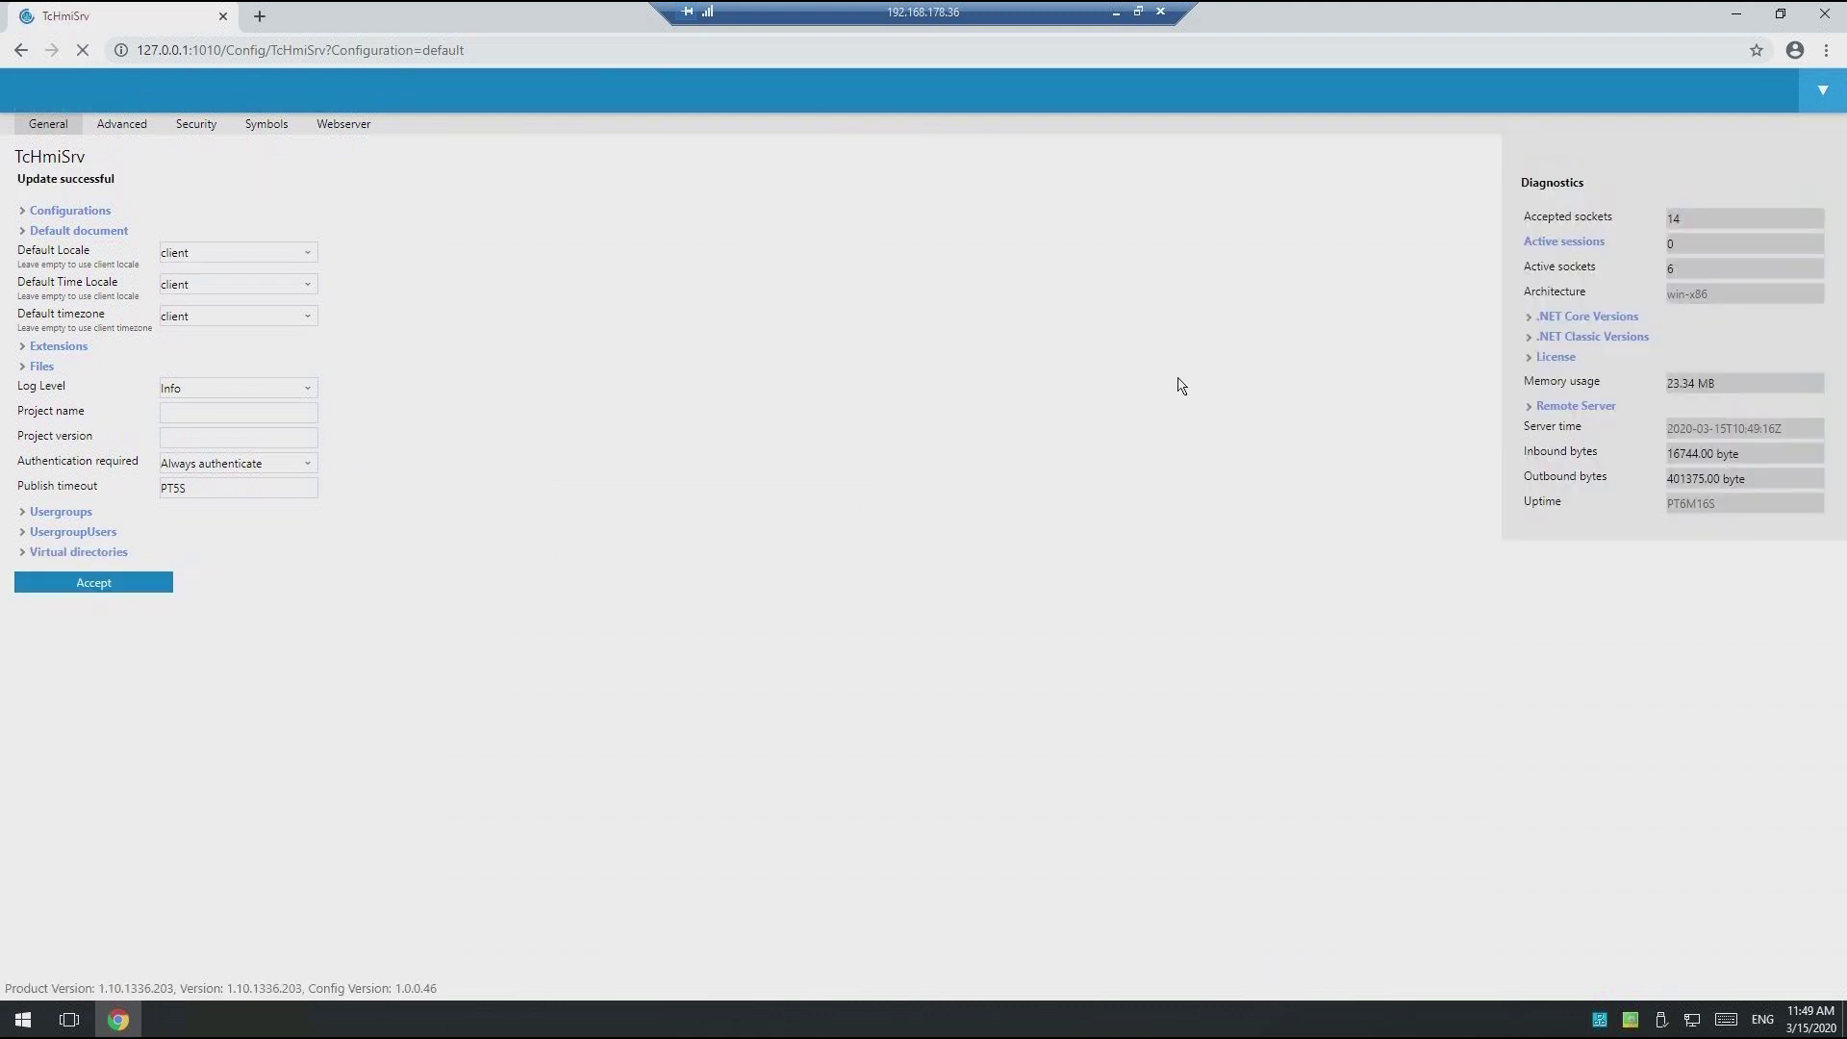
left_click(1825, 14)
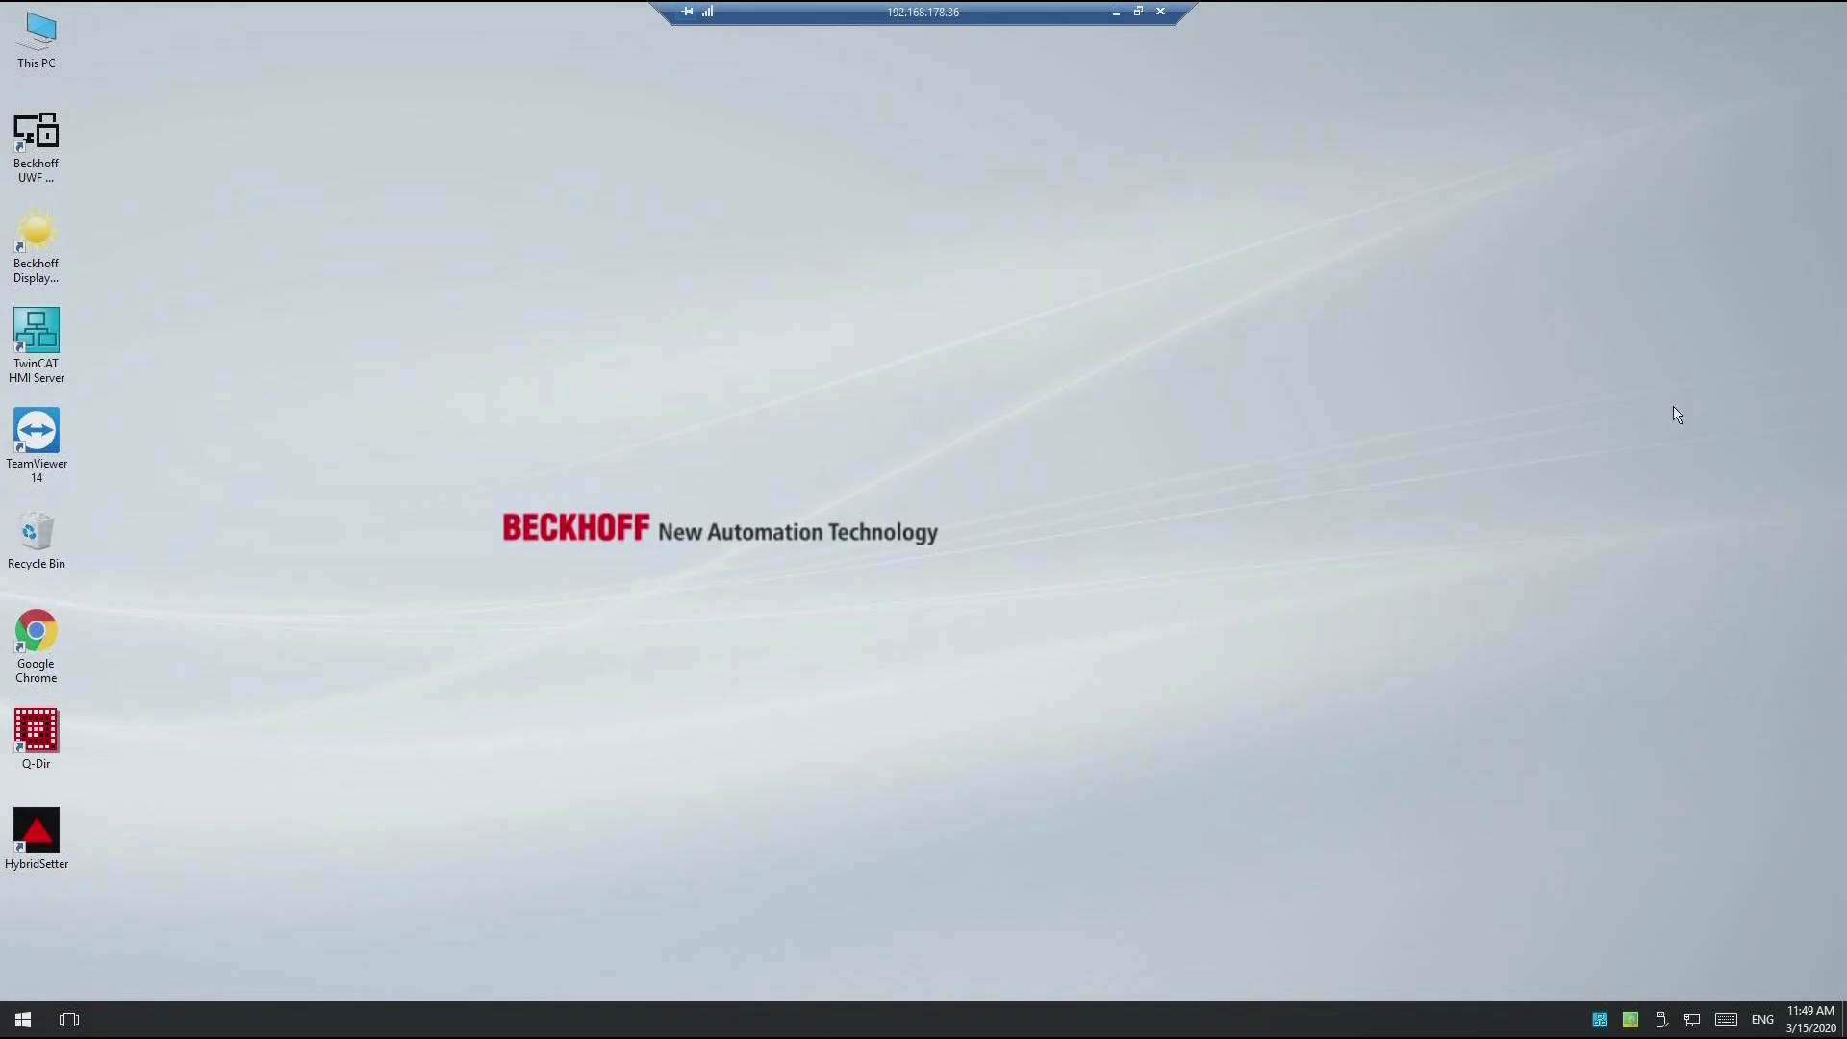
left_click(1598, 1020)
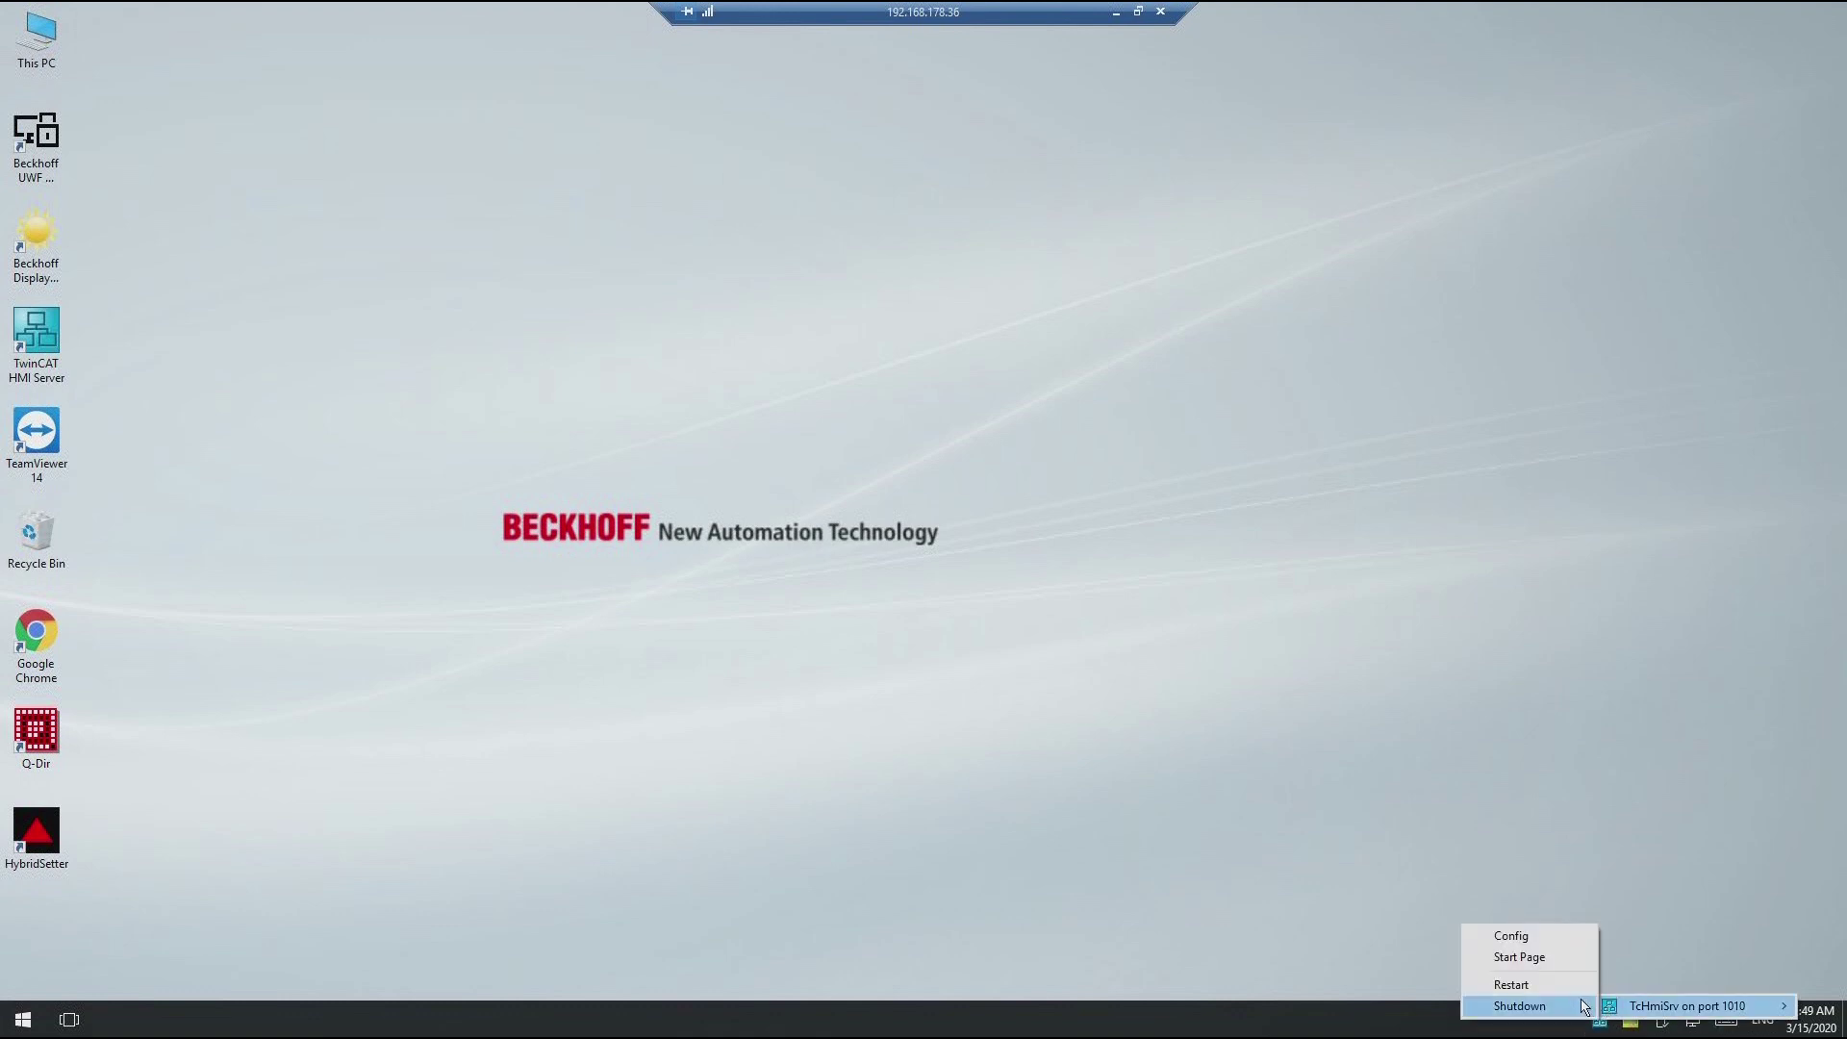
left_click(1568, 987)
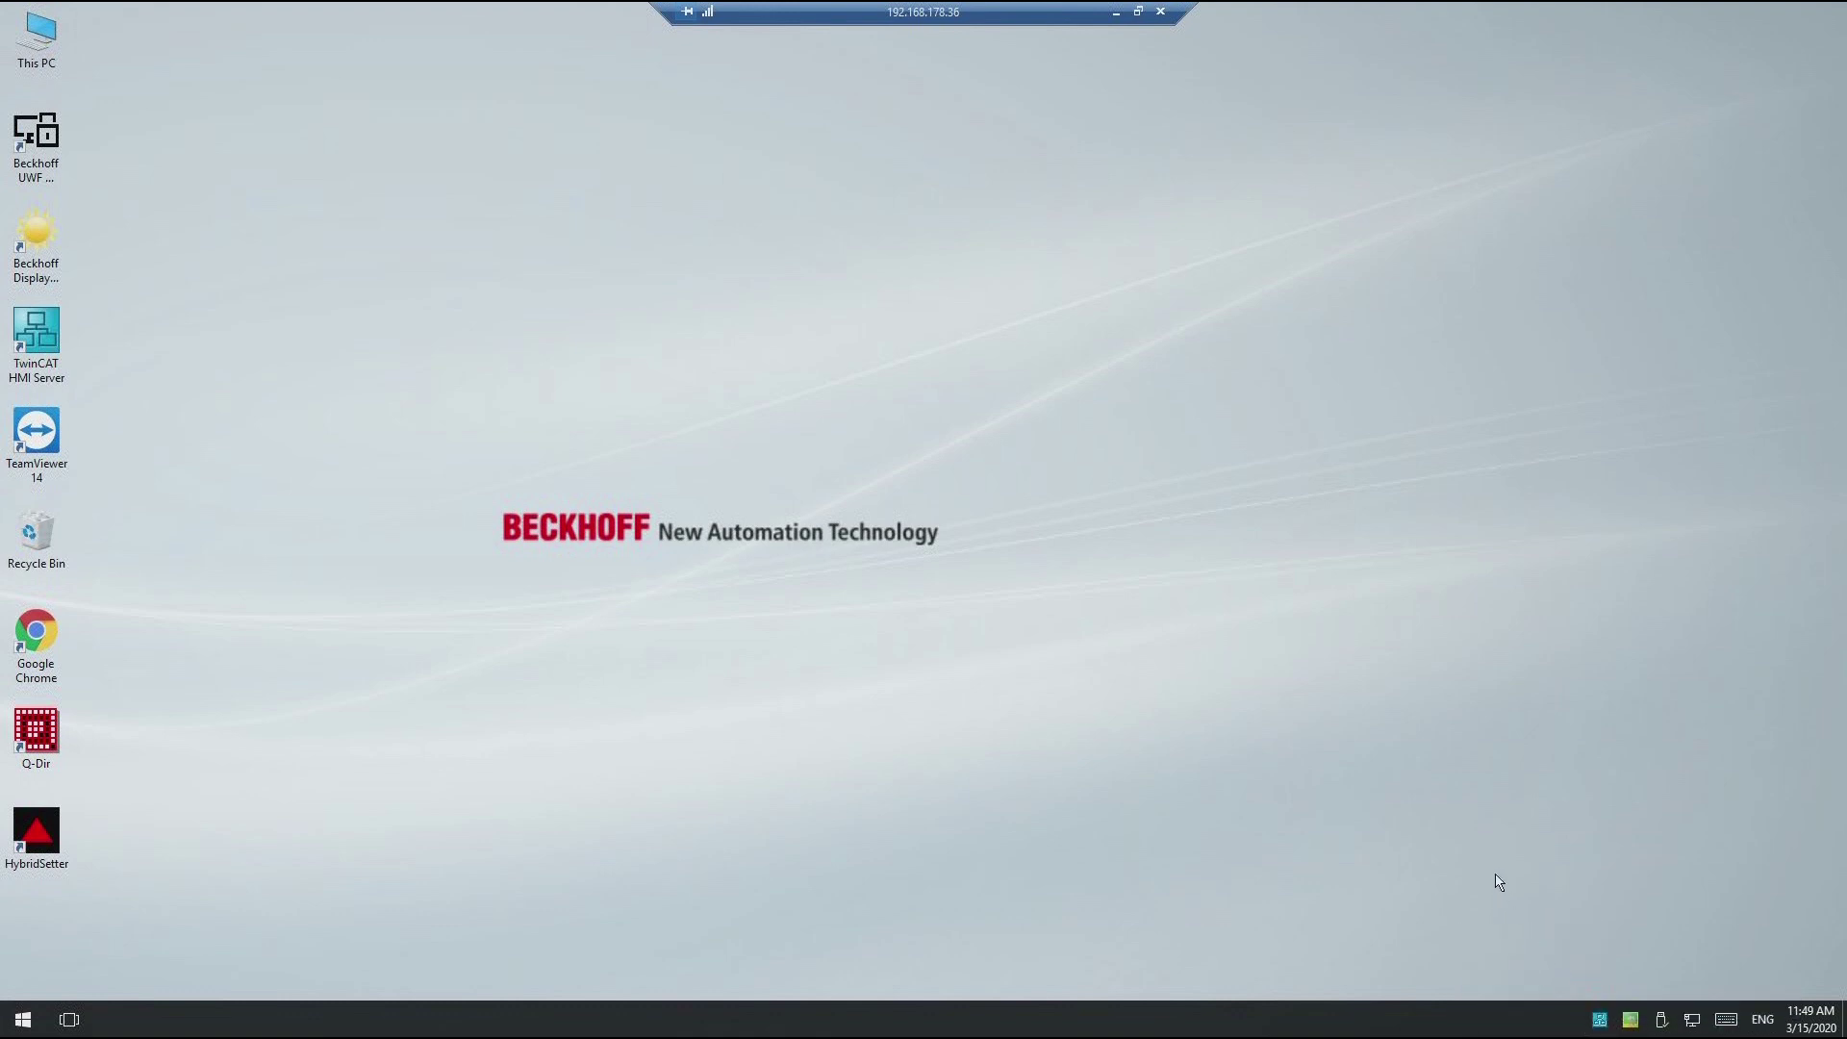